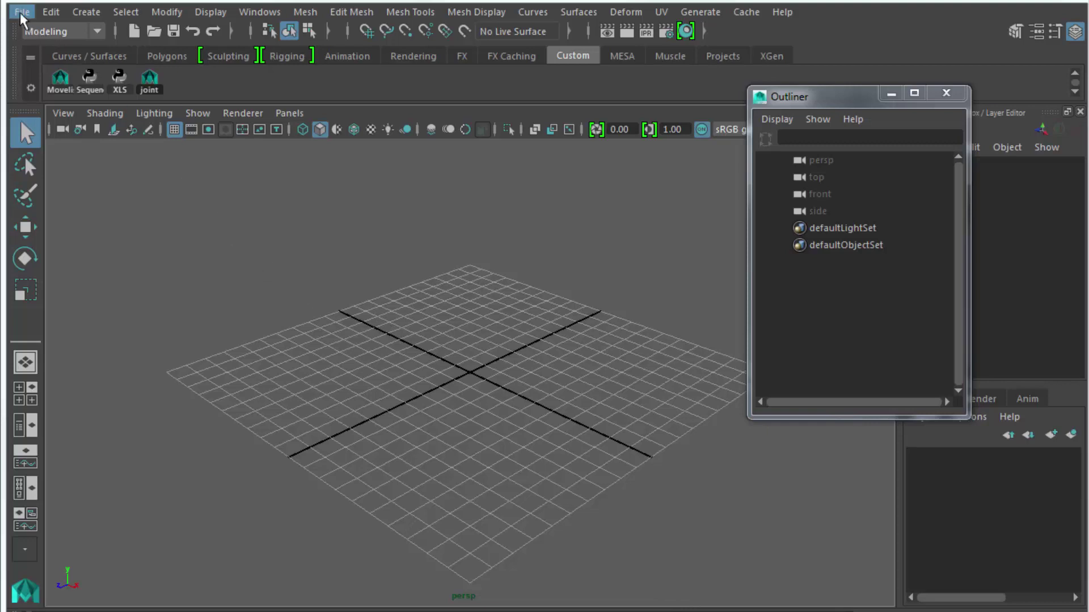
Open the recent scene file Bone_Setup.ma
{"action": "left_click_drag", "start_coordinate": [88, 1], "coordinate": [88, 0]}
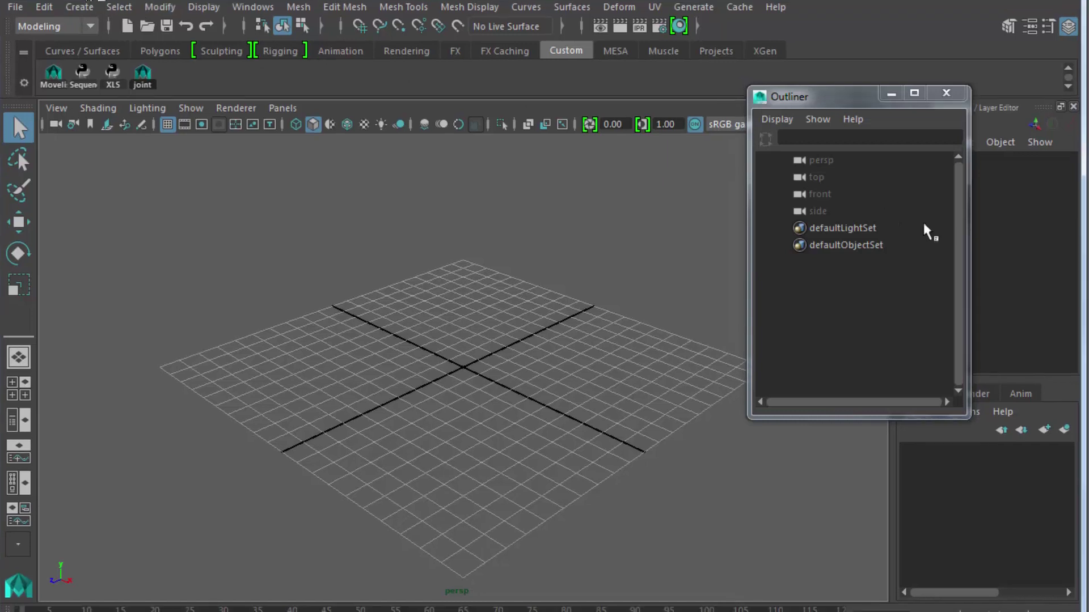
{"action": "left_click_drag", "start_coordinate": [1078, 261], "coordinate": [1088, 265]}
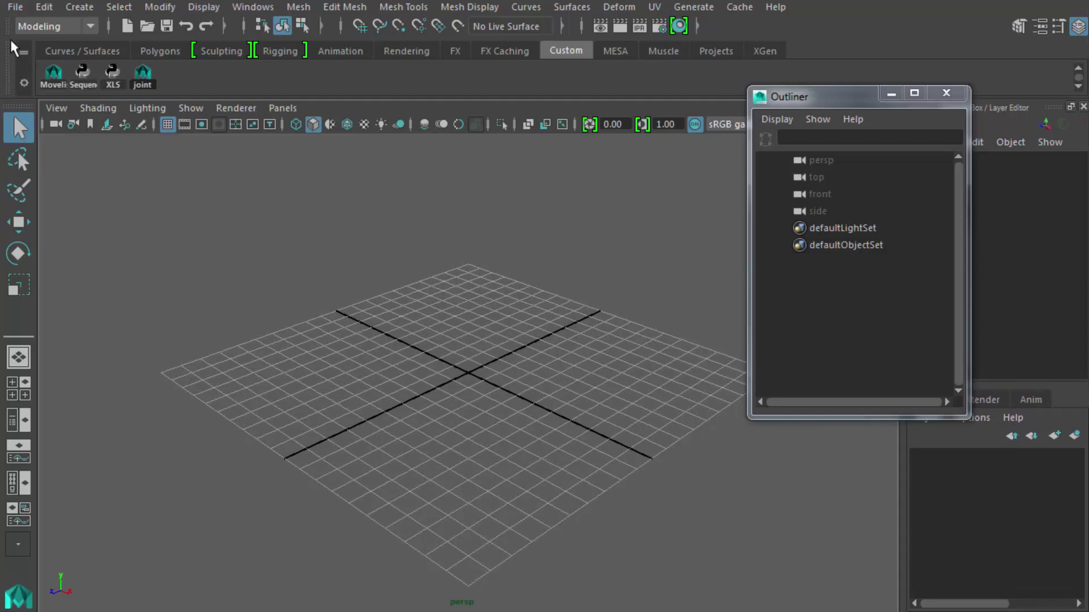
{"action": "left_click", "coordinate": [15, 8]}
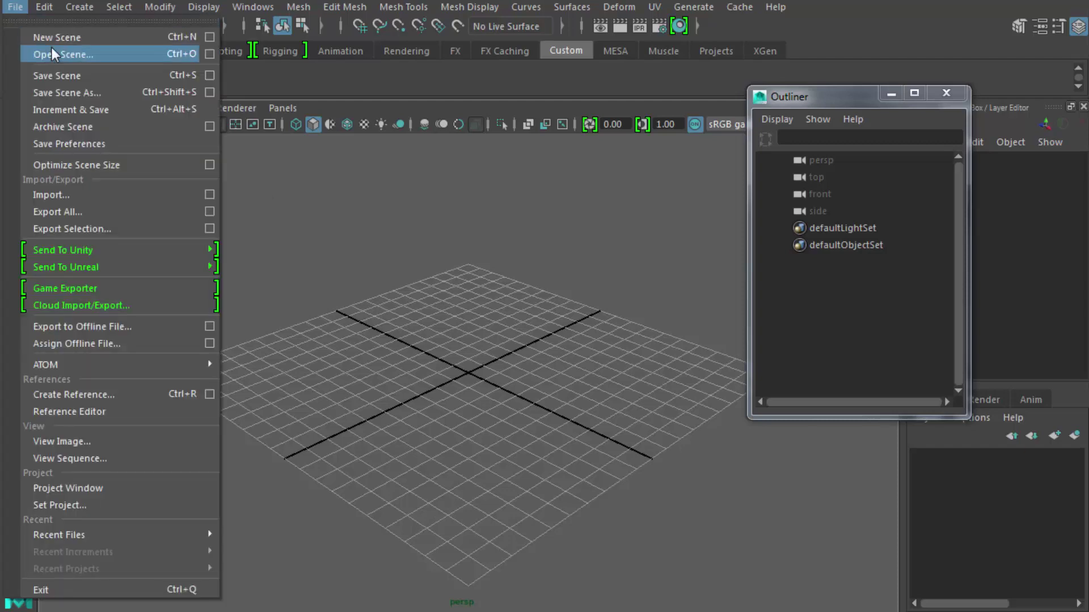
{"action": "mouse_move", "coordinate": [127, 537]}
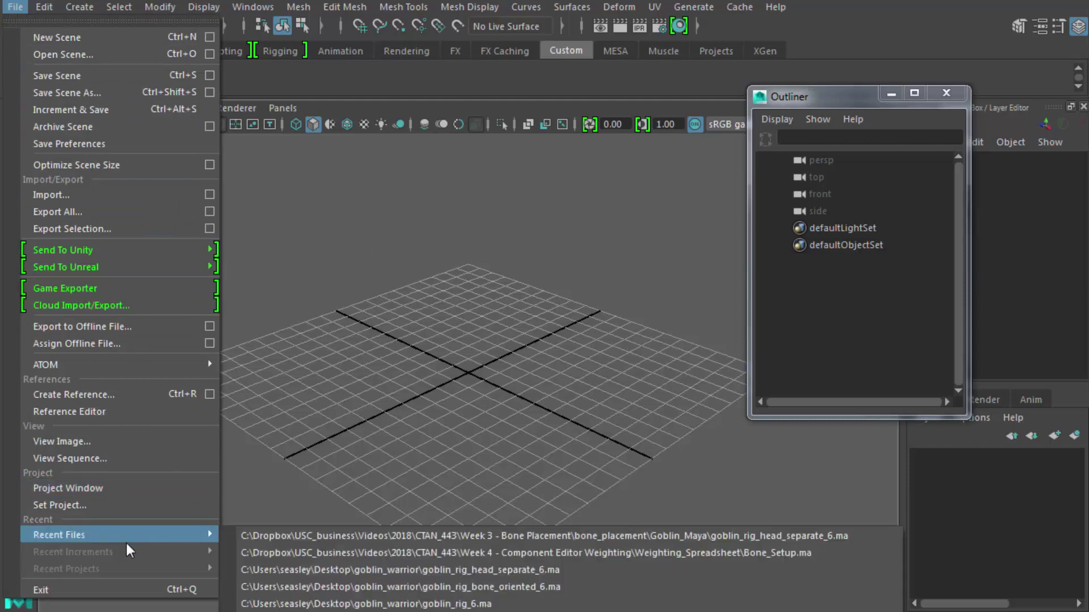
{"action": "left_click", "coordinate": [387, 551]}
Select the plane pPlane1 together with the root joint joint1
{"action": "left_click", "coordinate": [398, 453]}
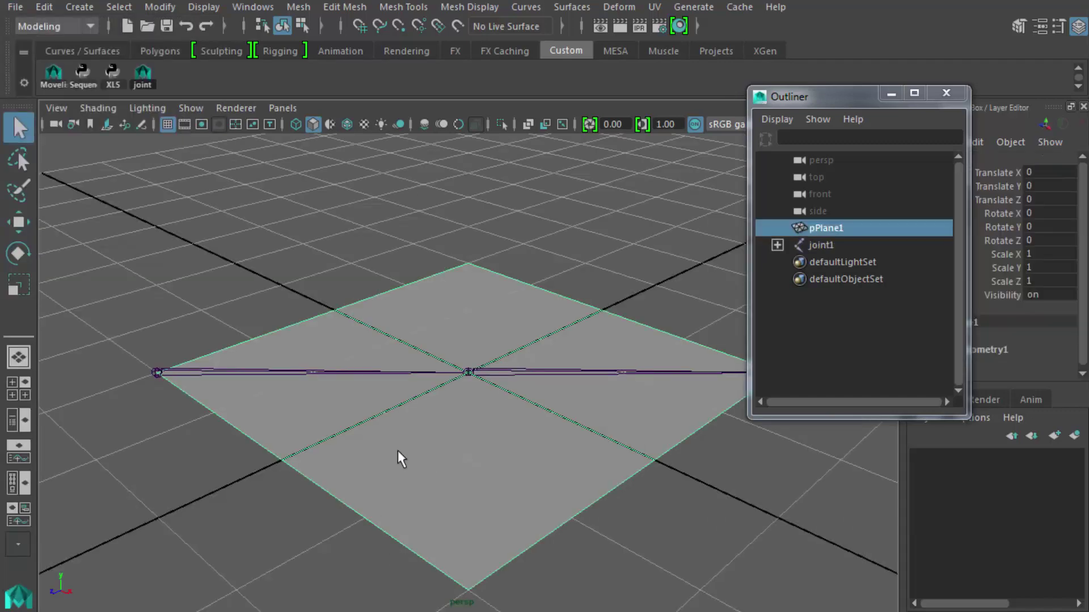
{"action": "left_click", "coordinate": [360, 374]}
{"action": "left_click", "coordinate": [492, 410]}
{"action": "key", "text": "e"}
{"action": "left_click", "coordinate": [470, 372]}
{"action": "left_click", "coordinate": [559, 324]}
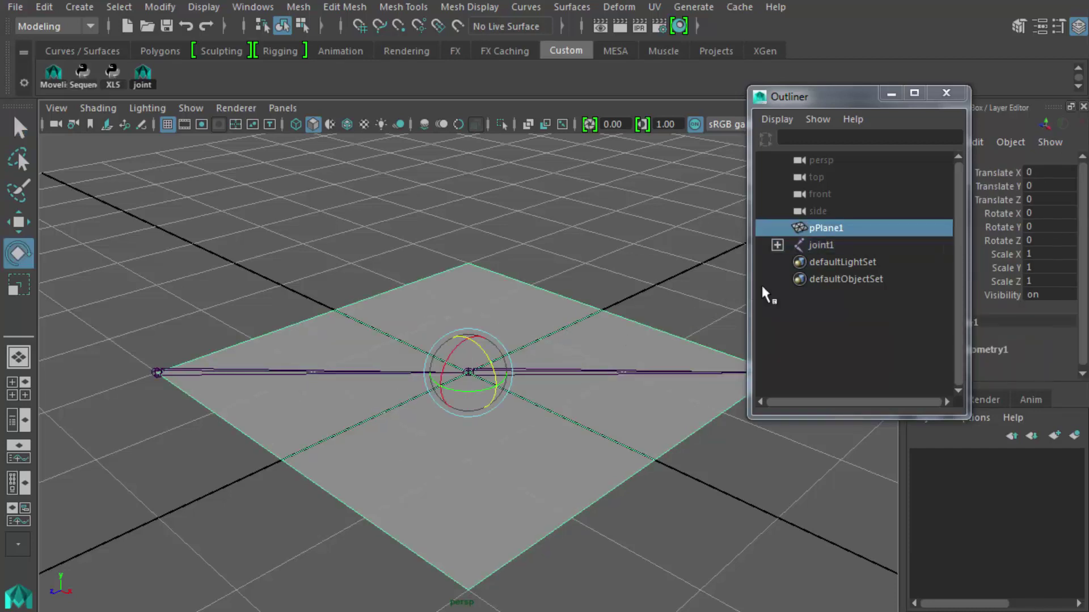
{"action": "left_click", "coordinate": [820, 245], "text": "ctrl"}
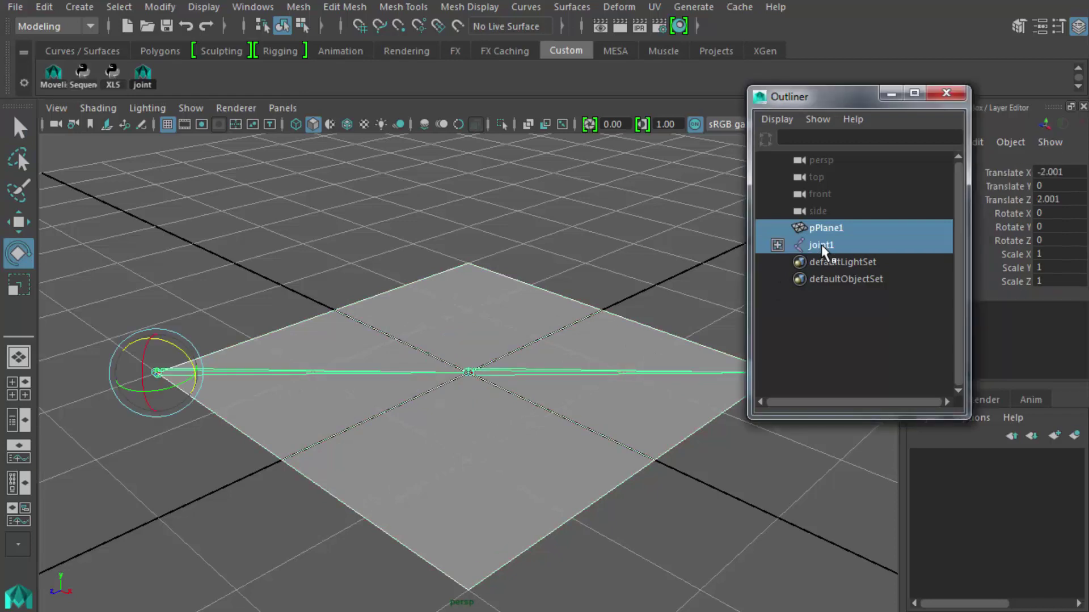
Bind the plane to the joint hierarchy using Closest distance, Classic linear, max influences 3, and multiple bind poses disallowed
{"action": "left_click", "coordinate": [78, 27]}
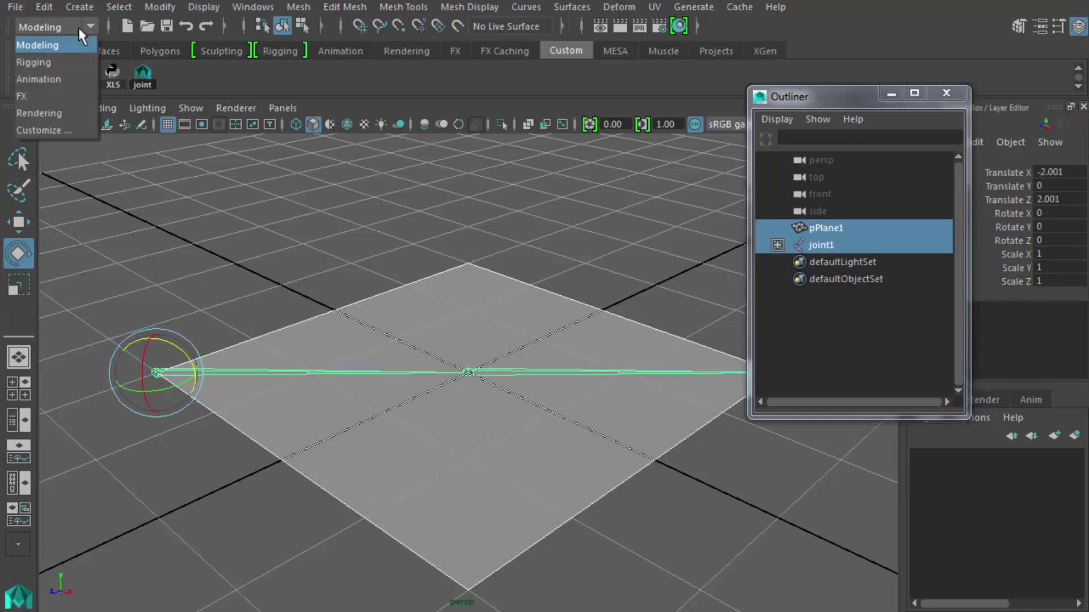
{"action": "left_click", "coordinate": [67, 65]}
{"action": "left_click", "coordinate": [349, 8]}
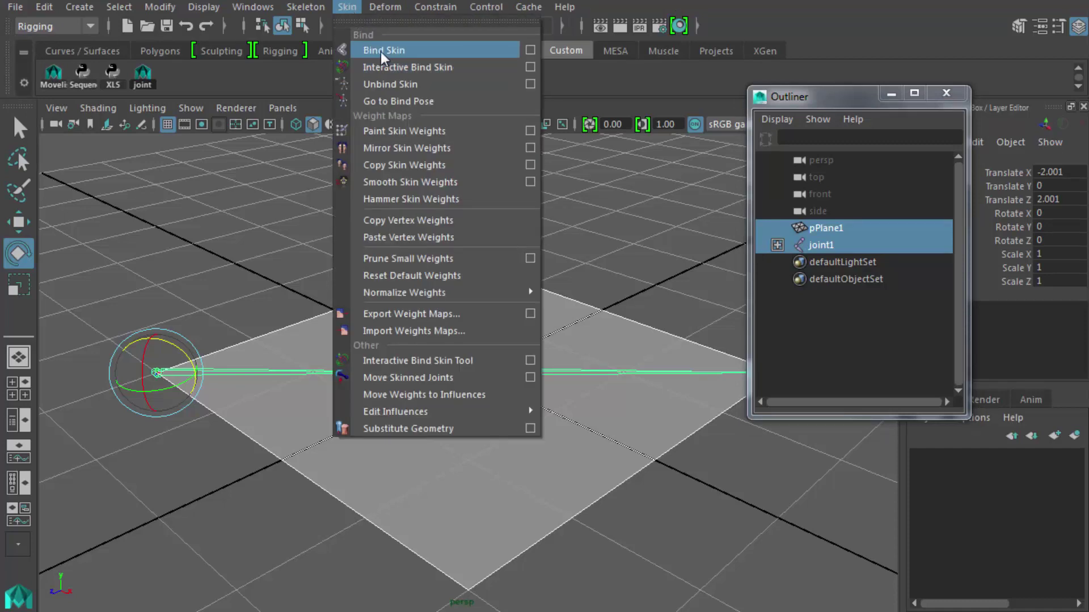
{"action": "left_click", "coordinate": [534, 49]}
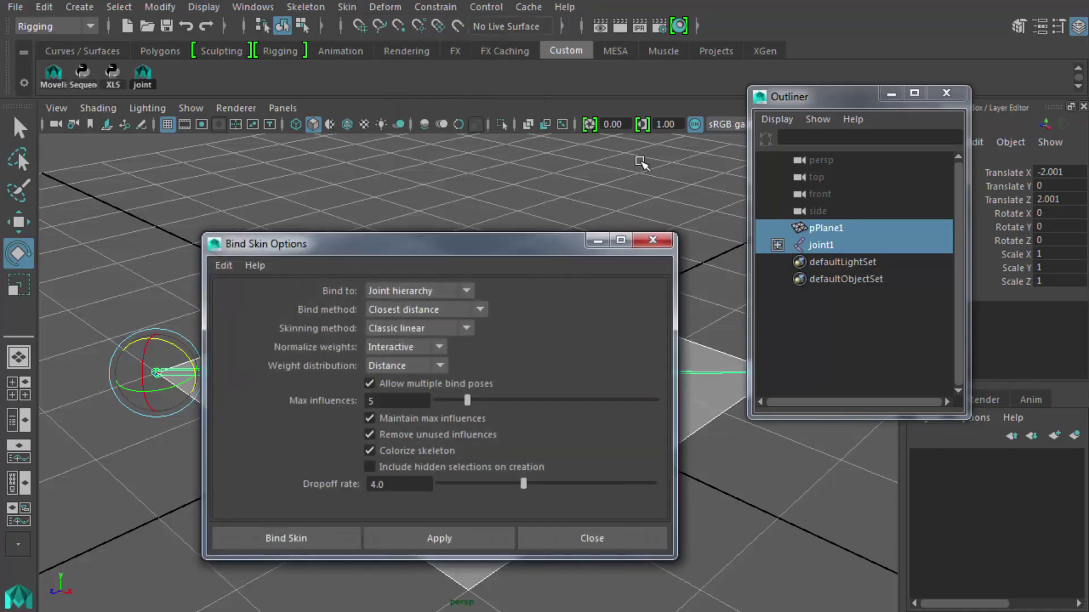
{"action": "left_click_drag", "start_coordinate": [515, 253], "coordinate": [859, 39]}
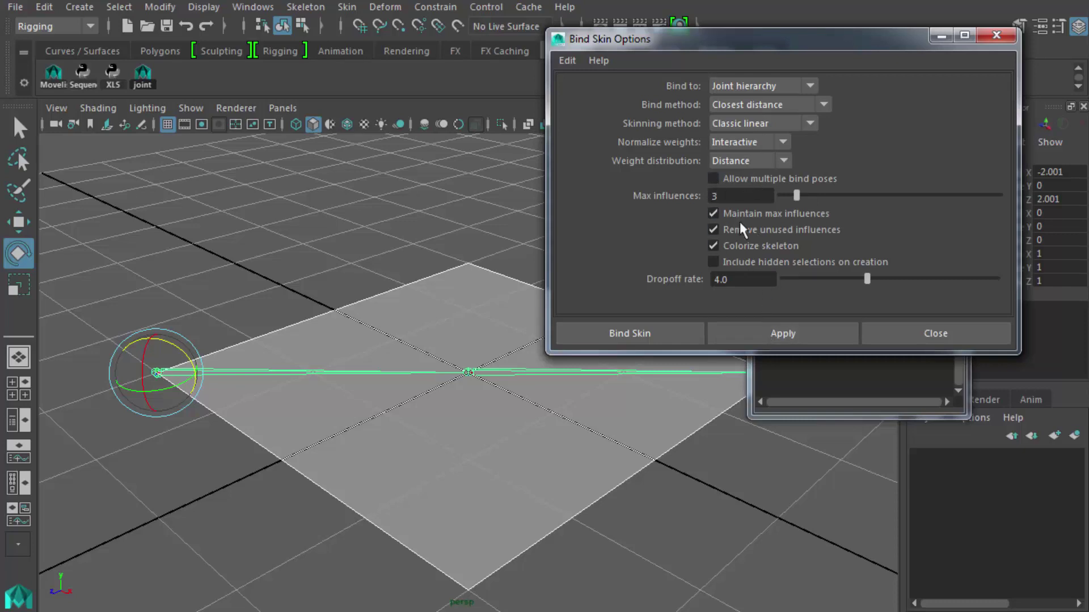
{"action": "left_click", "coordinate": [807, 336]}
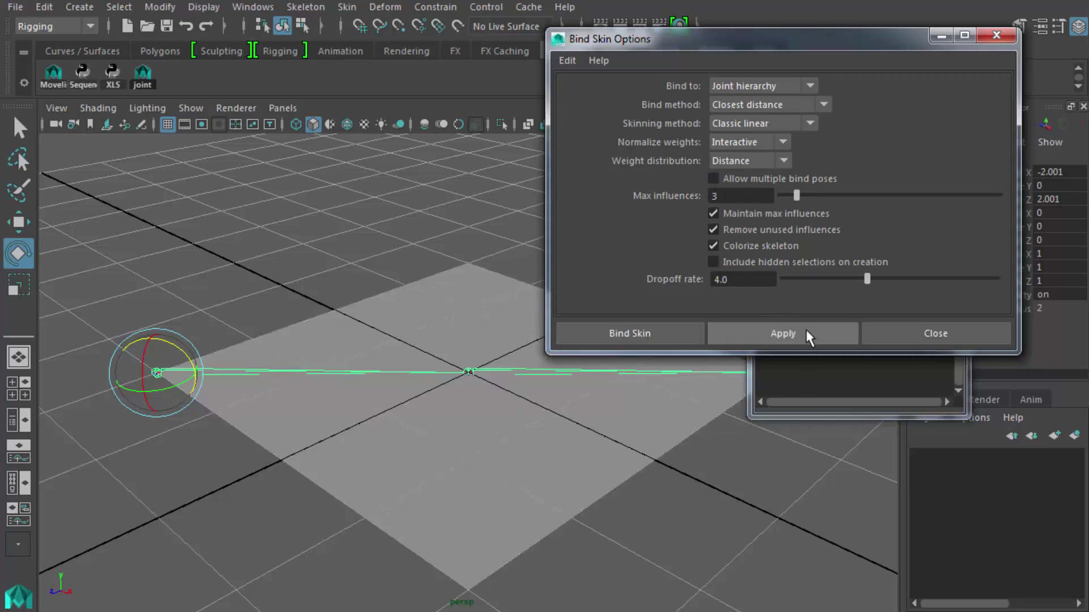
{"action": "left_click", "coordinate": [919, 335]}
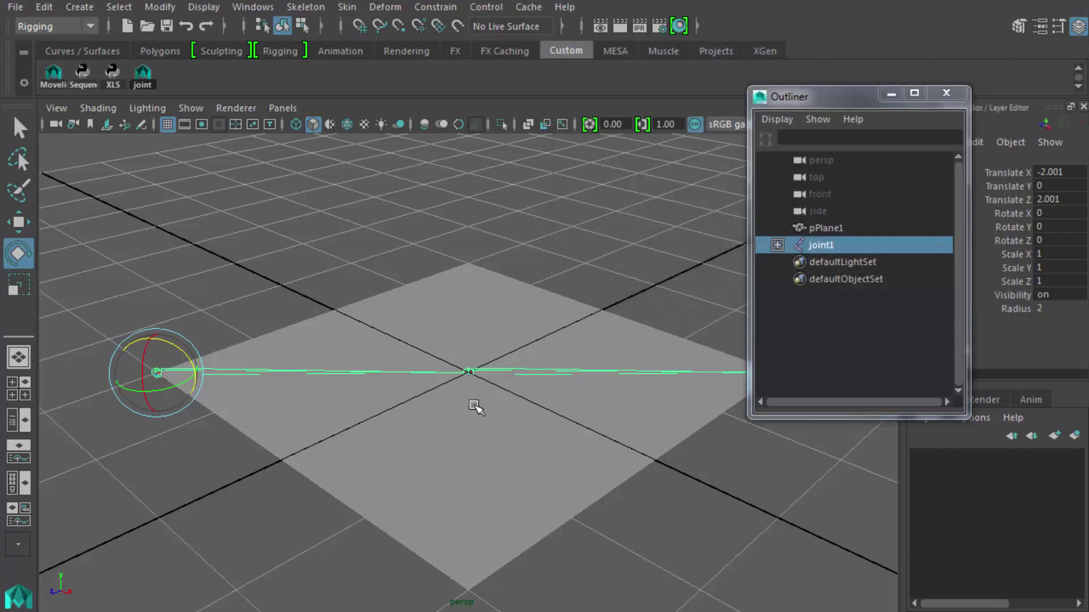
Show wireframe on shaded and rotate the middle joint to about 7.6 degrees in Z
{"action": "left_click", "coordinate": [510, 373]}
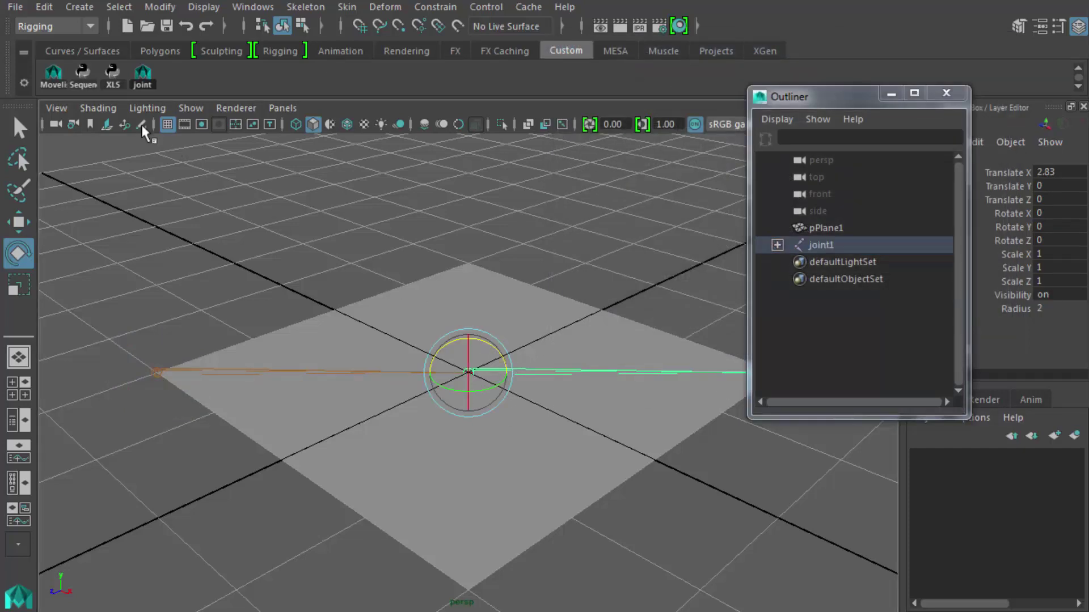
{"action": "left_click", "coordinate": [97, 109]}
{"action": "left_click", "coordinate": [136, 282]}
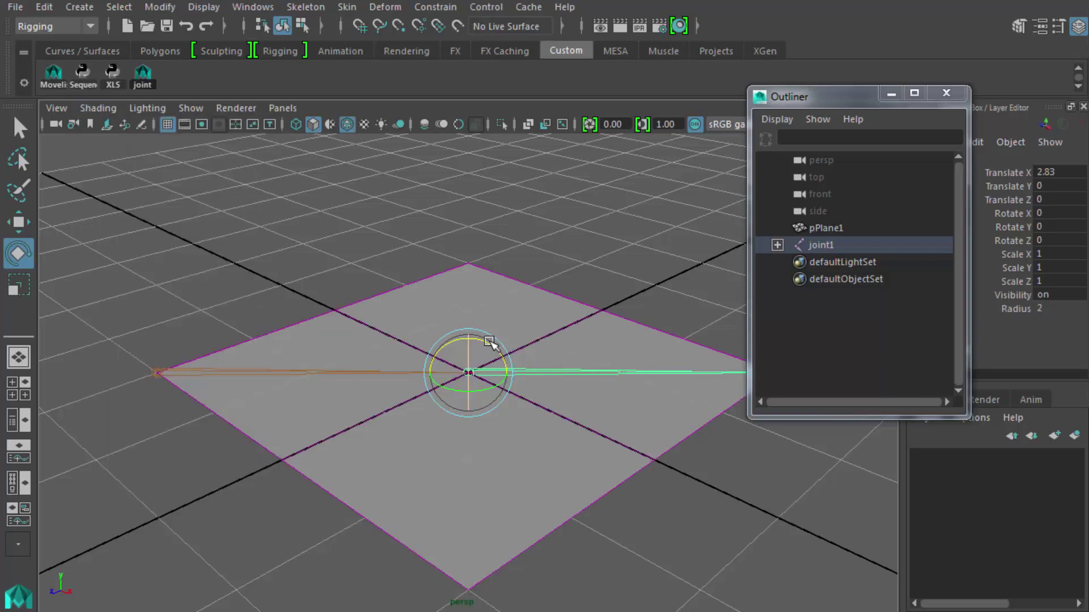
{"action": "mouse_move", "coordinate": [492, 342]}
{"action": "left_mouse_down"}
{"action": "mouse_move", "coordinate": [482, 352]}
{"action": "mouse_move", "coordinate": [462, 335]}
{"action": "mouse_move", "coordinate": [513, 355]}
{"action": "mouse_move", "coordinate": [429, 350]}
{"action": "mouse_move", "coordinate": [509, 364]}
{"action": "mouse_move", "coordinate": [485, 353]}
{"action": "left_mouse_up"}
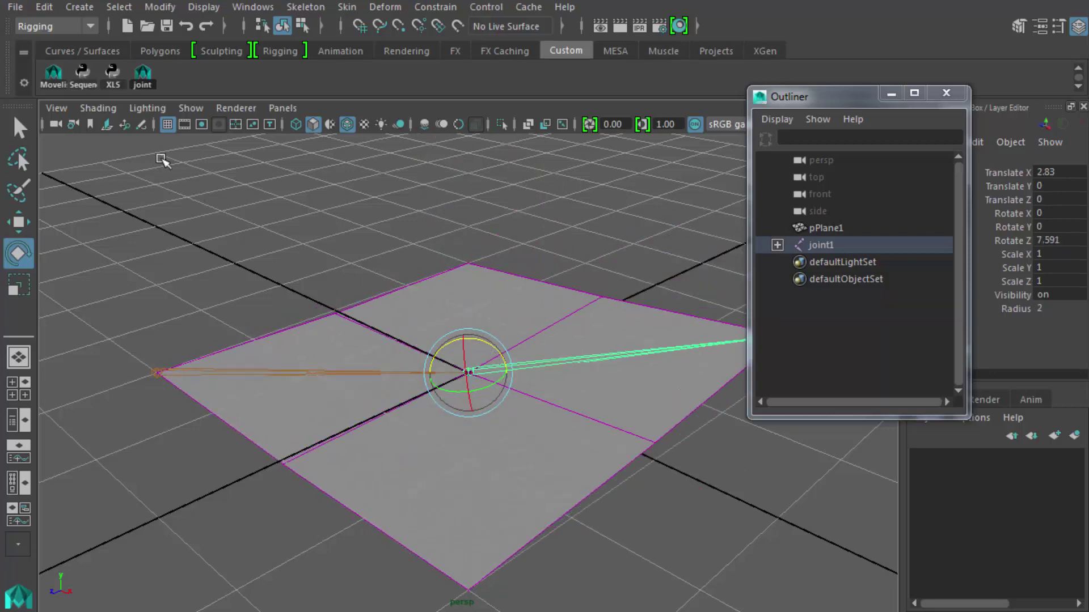
Hide the grid in the perspective view and clear the selection
{"action": "left_click", "coordinate": [182, 110]}
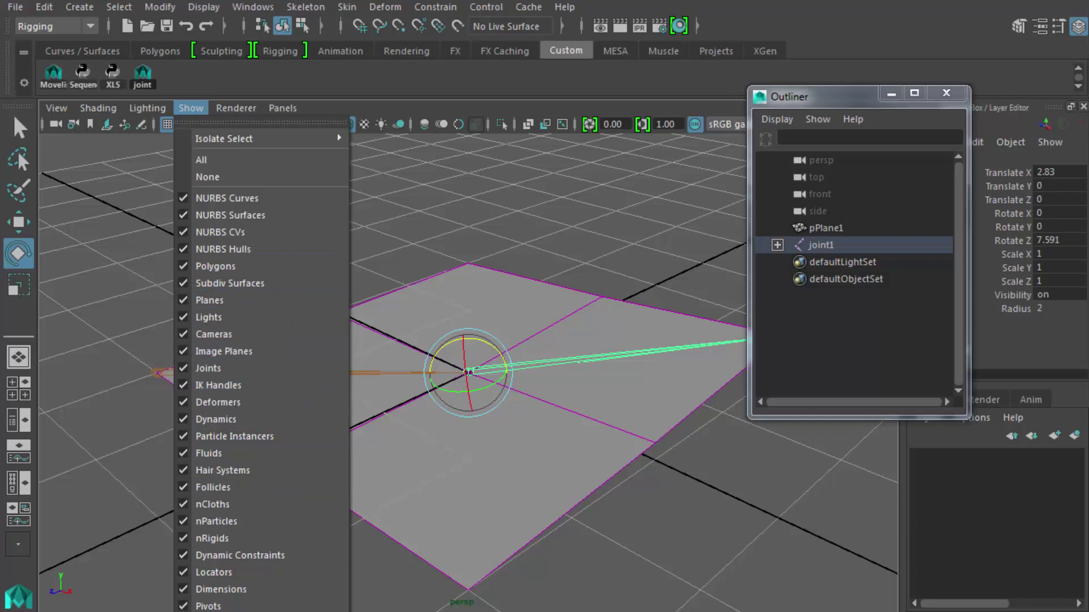
{"action": "left_click", "coordinate": [376, 461]}
{"action": "left_click", "coordinate": [390, 195]}
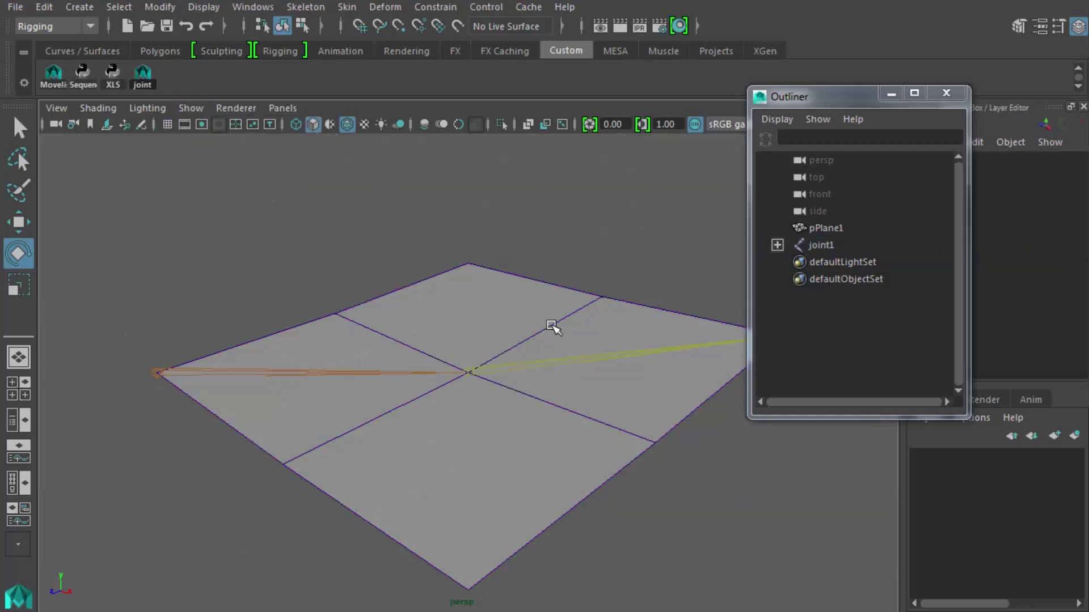
Rotate the middle joint to about 39.7 degrees in Z, and inspect the plane's deformation from several angles
{"action": "left_click", "coordinate": [628, 354]}
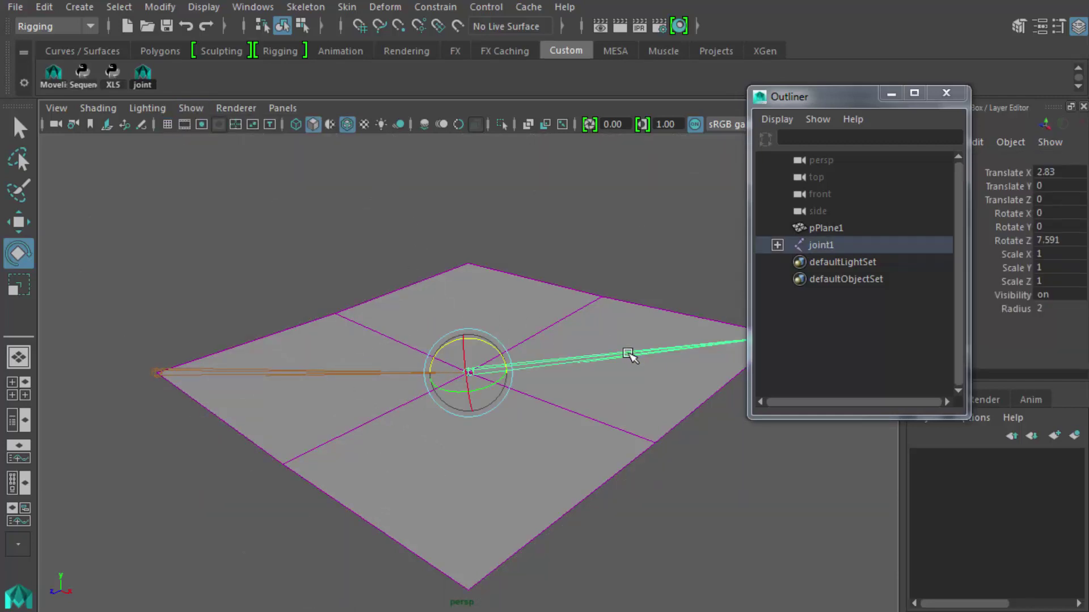
{"action": "left_click_drag", "start_coordinate": [486, 344], "coordinate": [463, 339]}
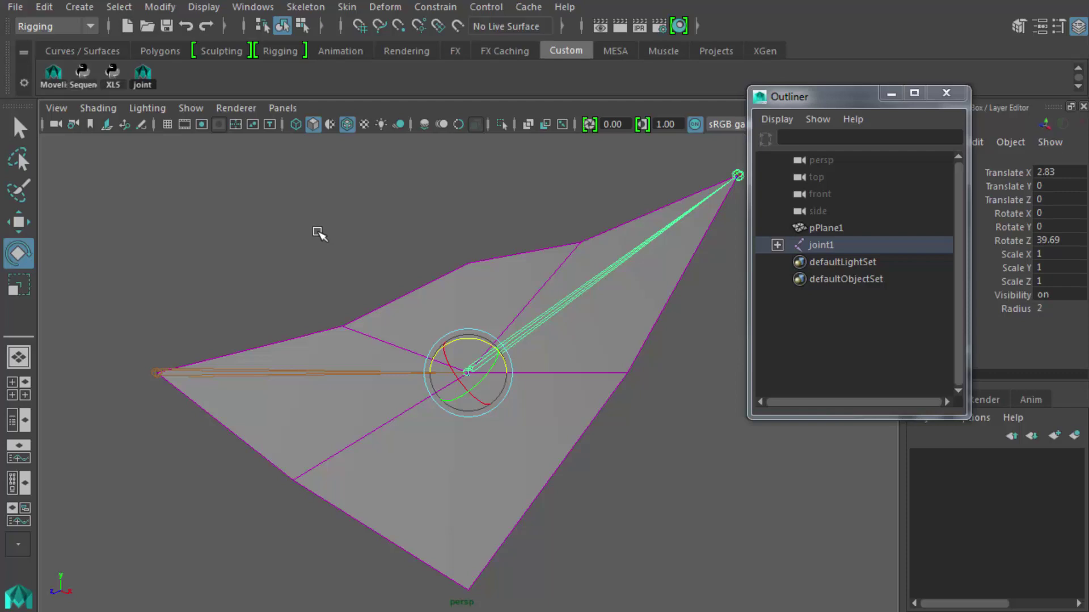
{"action": "left_click_drag", "start_coordinate": [329, 272], "coordinate": [397, 263], "text": "alt"}
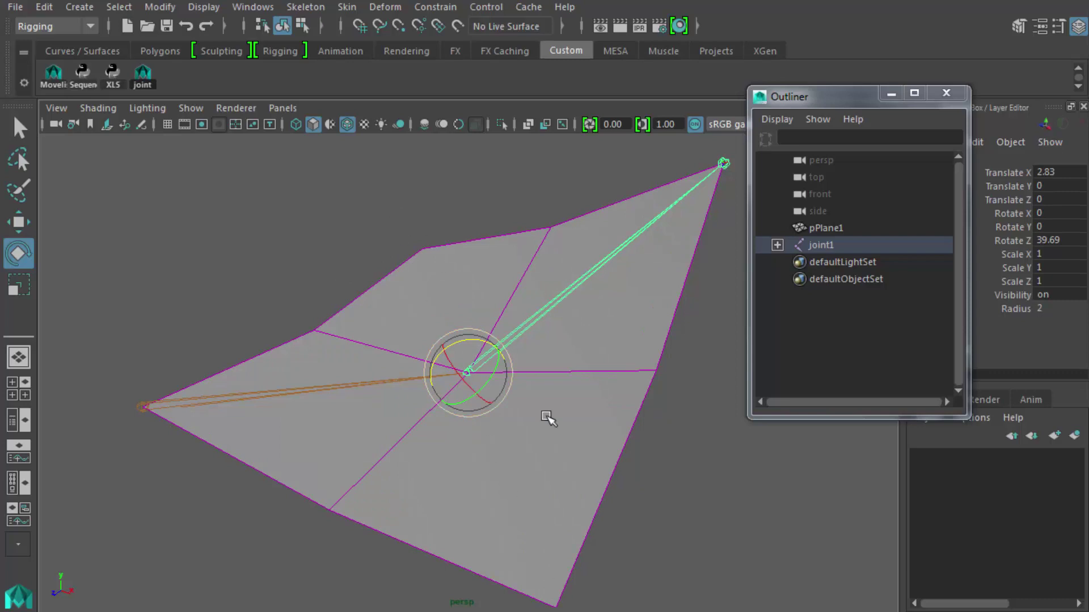
{"action": "left_click_drag", "start_coordinate": [546, 415], "coordinate": [536, 448], "text": "alt"}
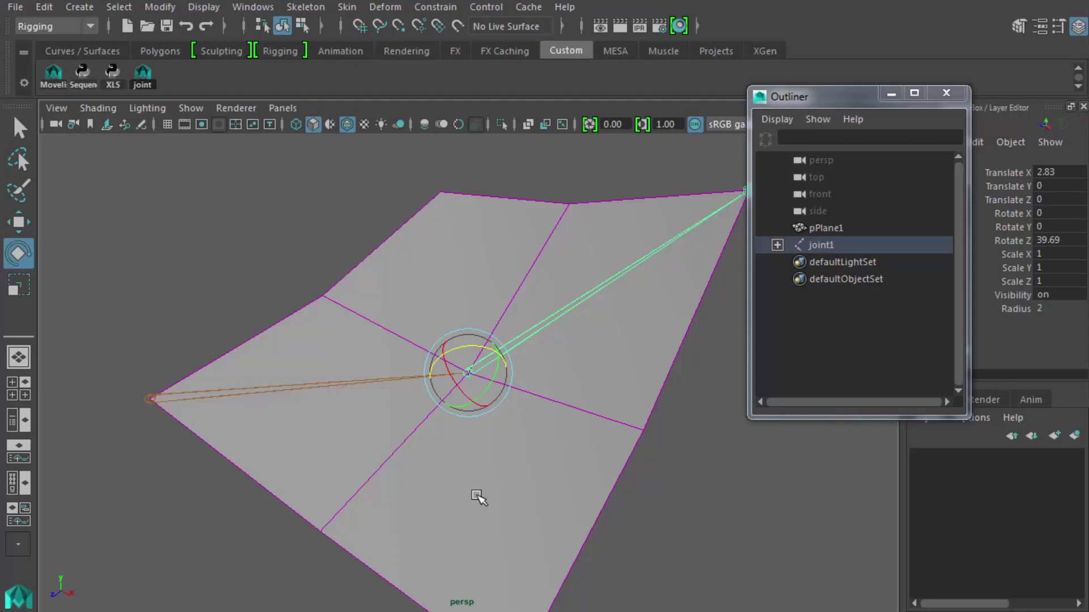
{"action": "left_click", "coordinate": [700, 498]}
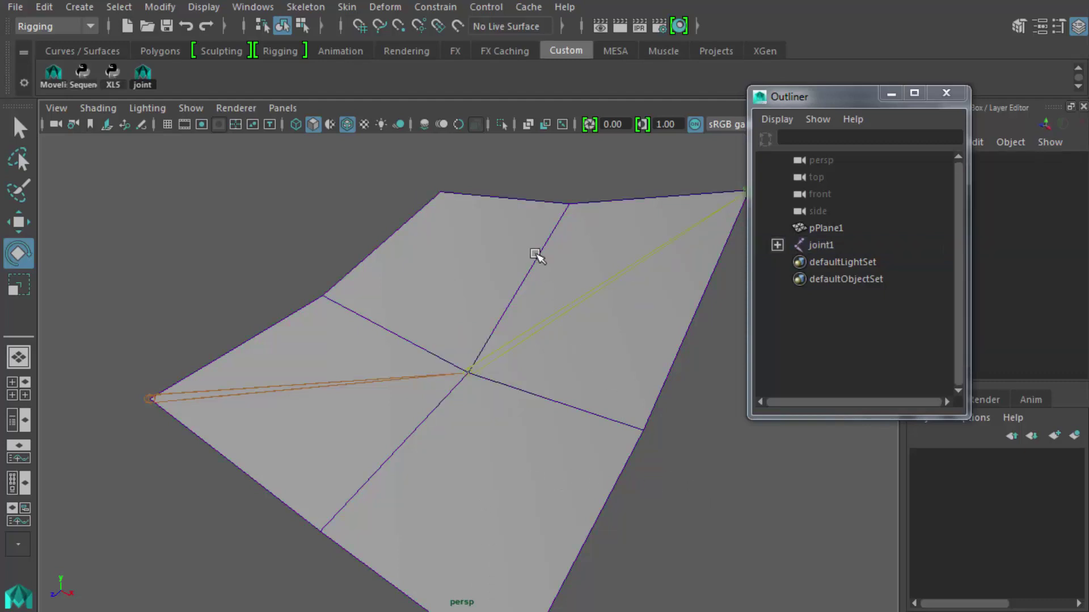
{"action": "scroll", "coordinate": [536, 255], "scroll_direction": "down", "scroll_amount": 5}
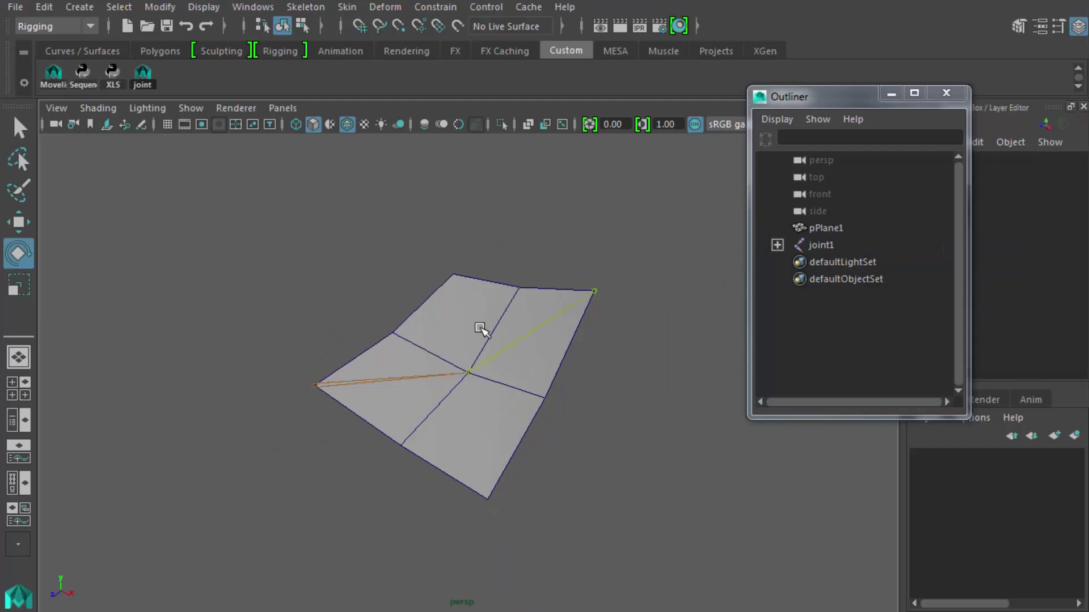
{"action": "left_click_drag", "start_coordinate": [480, 352], "coordinate": [550, 385], "text": "alt"}
{"action": "left_click", "coordinate": [550, 385]}
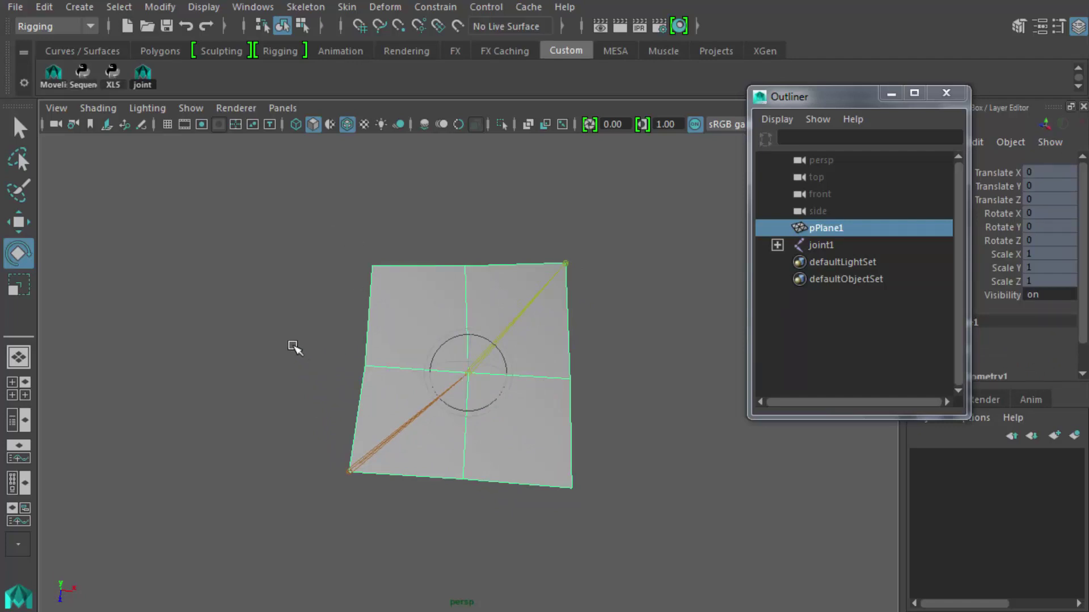
Create a polygon cylinder at the origin
{"action": "left_click", "coordinate": [84, 5]}
{"action": "mouse_move", "coordinate": [119, 68]}
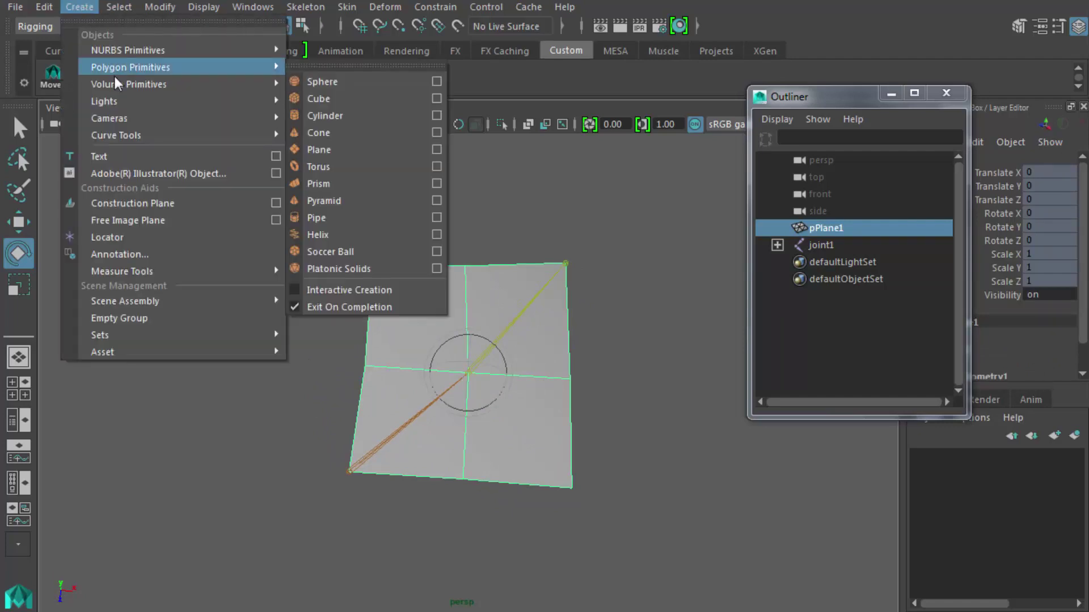
{"action": "left_click", "coordinate": [368, 114]}
{"action": "left_click_drag", "start_coordinate": [578, 413], "coordinate": [439, 336], "text": "alt"}
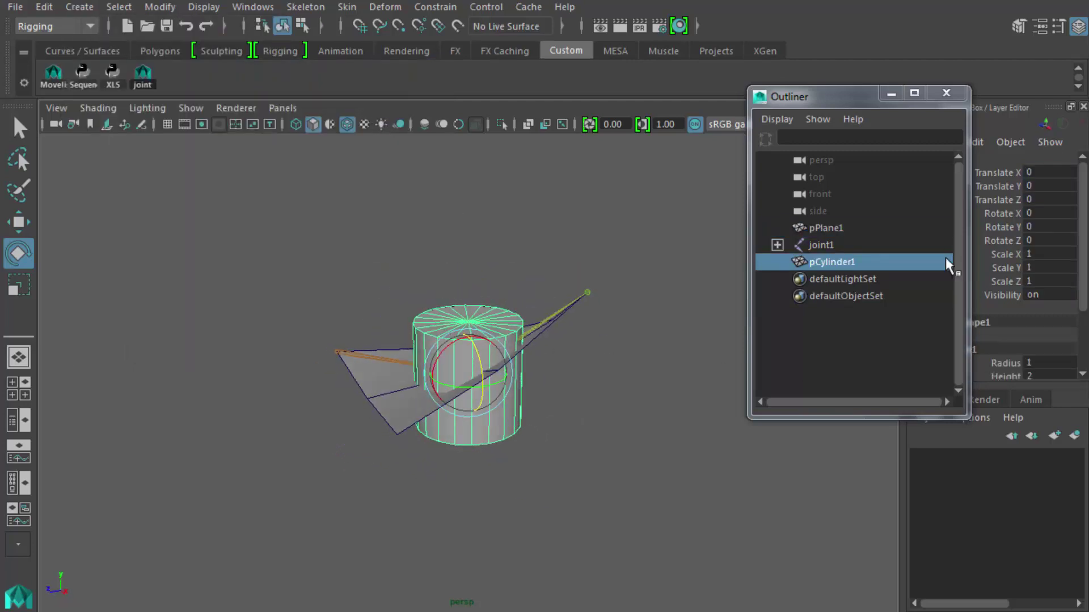
Close the Outliner and set the cylinder's axis subdivisions to 8
{"action": "left_click", "coordinate": [945, 93]}
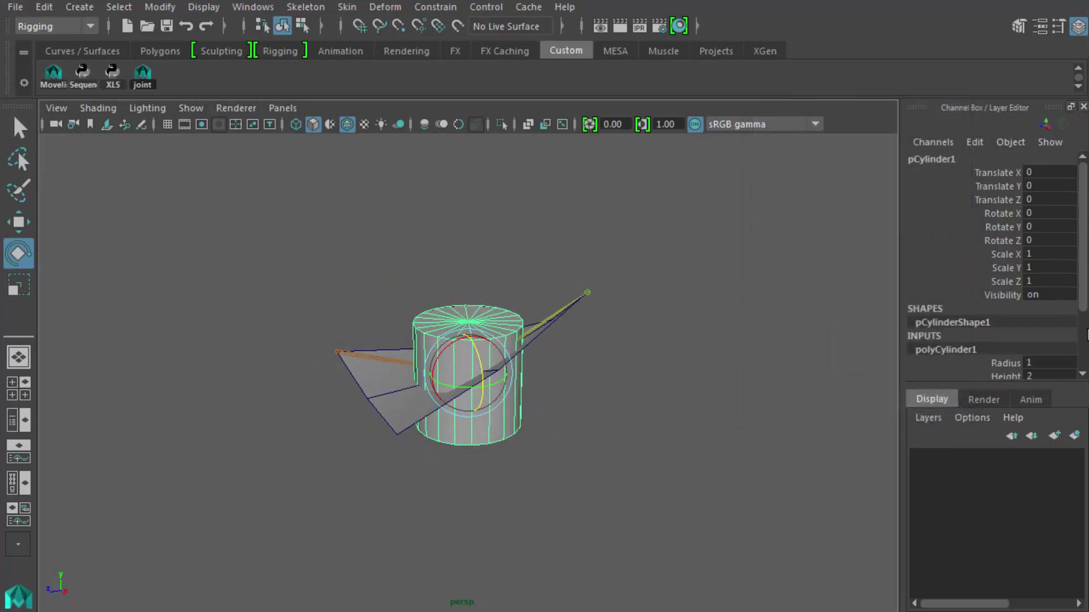
{"action": "scroll", "coordinate": [1085, 334], "scroll_direction": "down", "scroll_amount": 2}
{"action": "double_click", "coordinate": [1033, 306]}
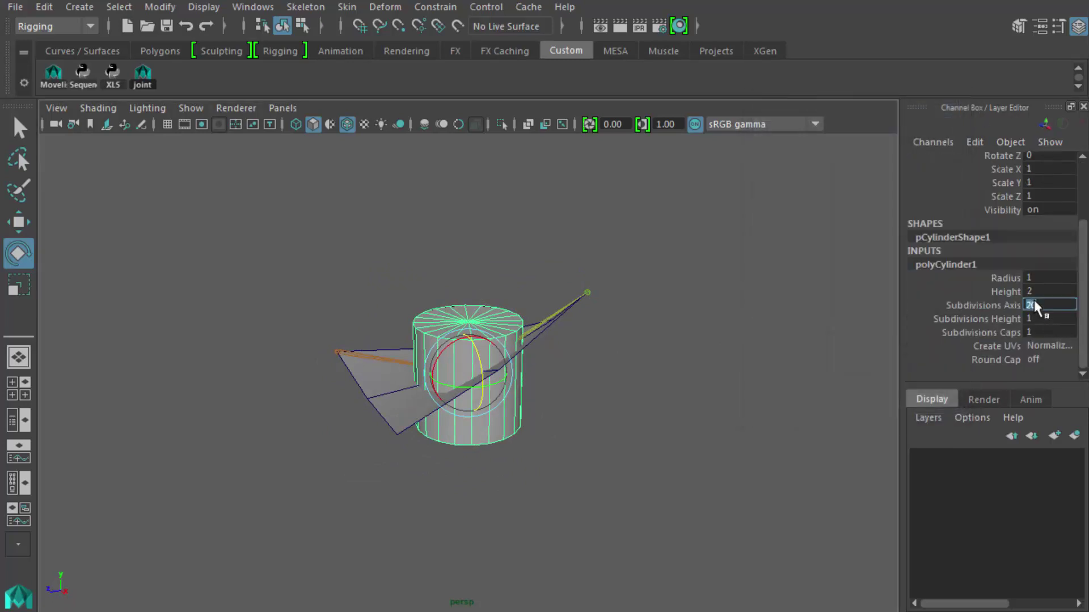
{"action": "type", "text": "8"}
{"action": "key", "text": "Return"}
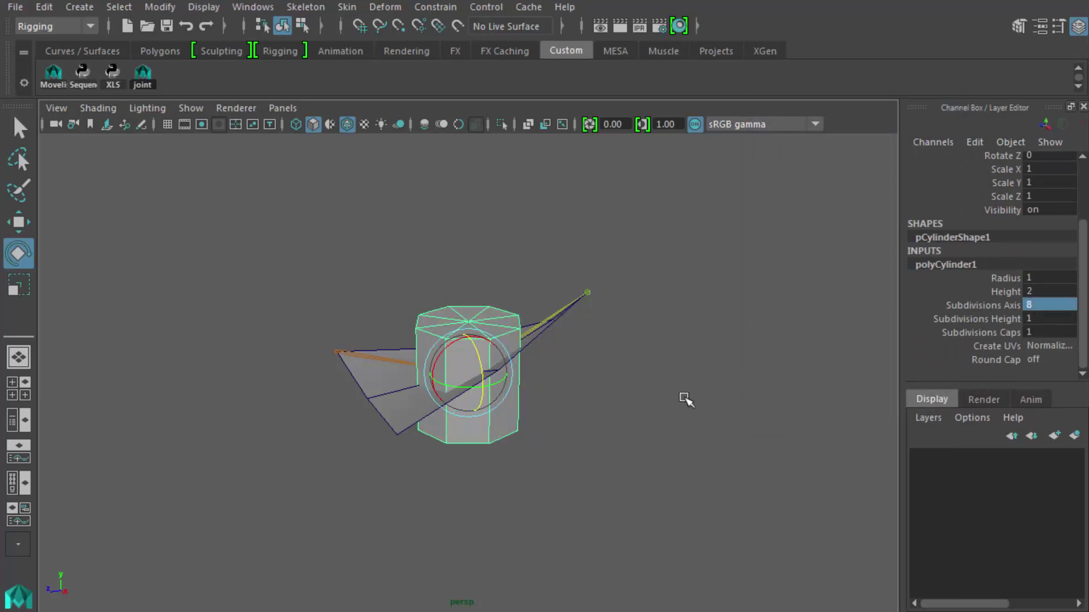
Move the cylinder clear of the plane to about 2.97 in X and -2.44 in Z
{"action": "key", "text": "w"}
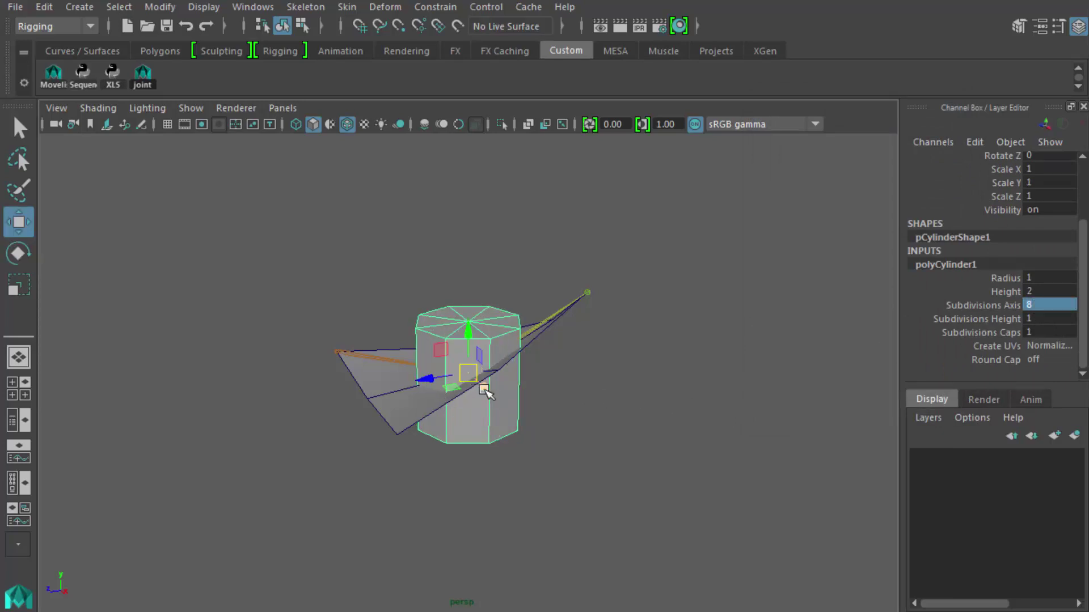
{"action": "left_click_drag", "start_coordinate": [484, 391], "coordinate": [633, 498]}
{"action": "left_click_drag", "start_coordinate": [545, 495], "coordinate": [683, 420]}
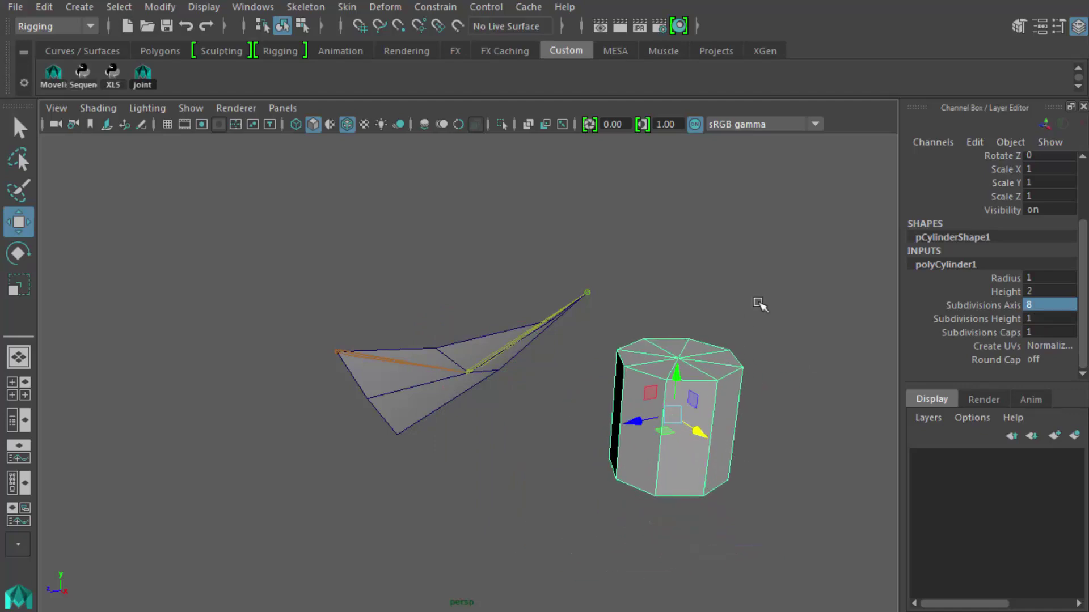
{"action": "left_click", "coordinate": [760, 305]}
Set the cylinder's height subdivisions to 5
{"action": "left_click", "coordinate": [697, 398]}
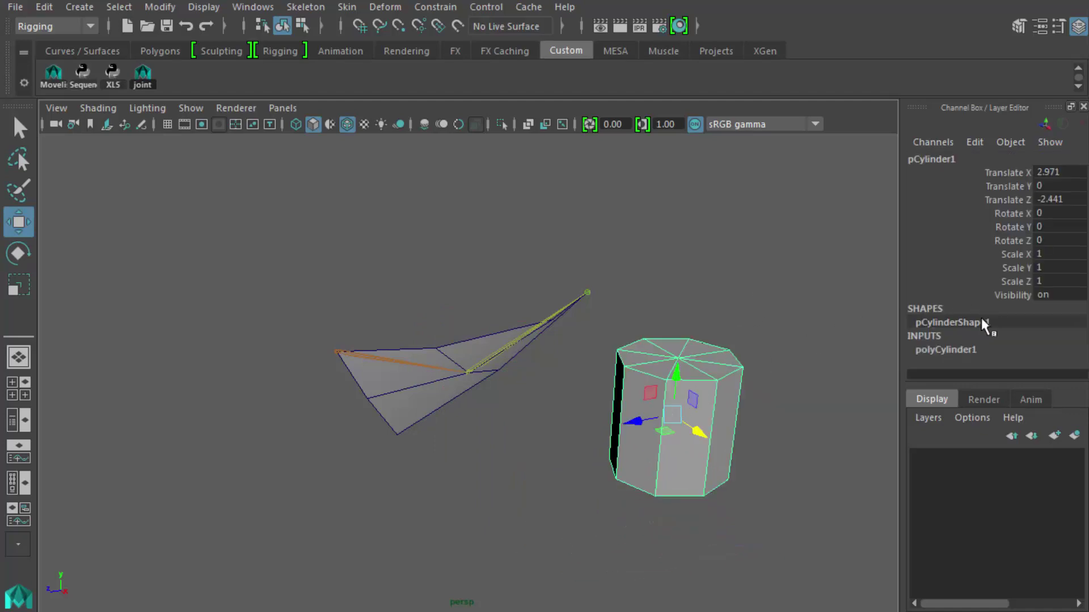
{"action": "left_click", "coordinate": [962, 348]}
{"action": "scroll", "coordinate": [1085, 344], "scroll_direction": "down", "scroll_amount": 2}
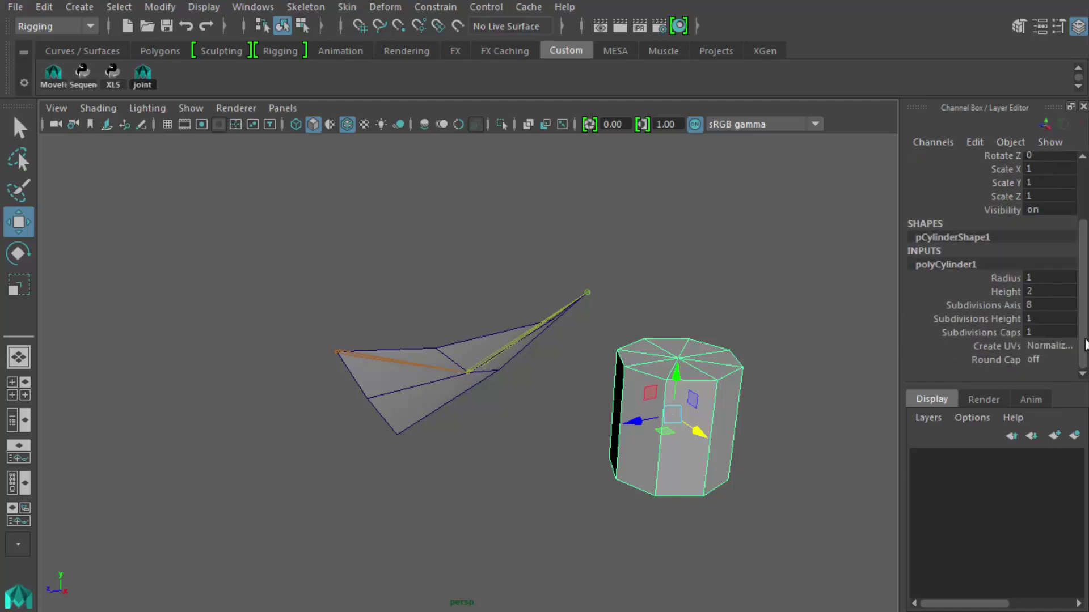
{"action": "left_click", "coordinate": [1042, 317]}
{"action": "type", "text": "5"}
{"action": "key", "text": "Return"}
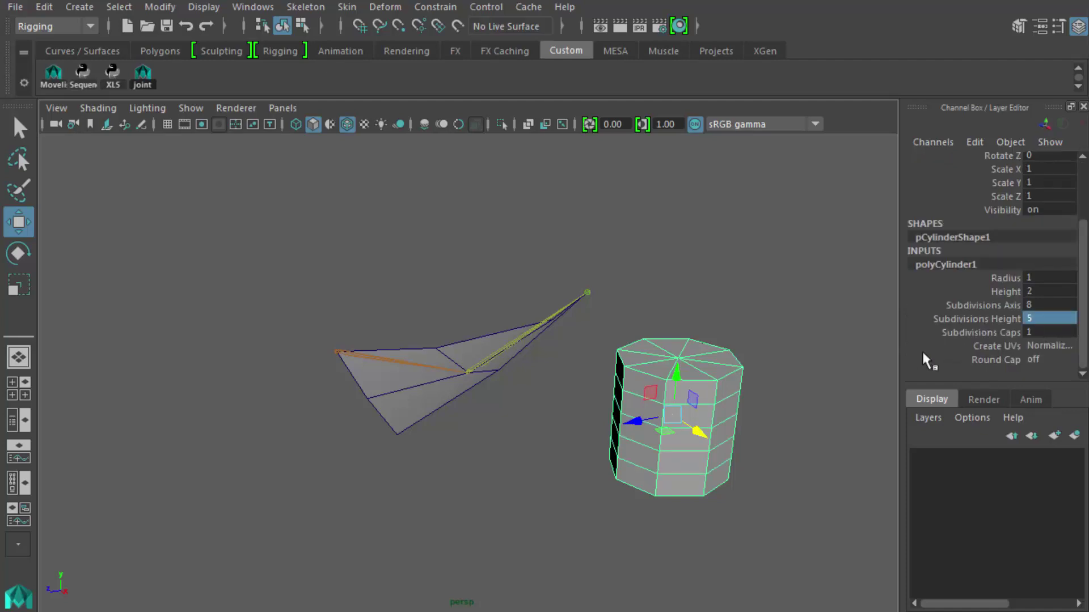
Stretch the cylinder along its Y axis to a scale of about 2.84
{"action": "key", "text": "r"}
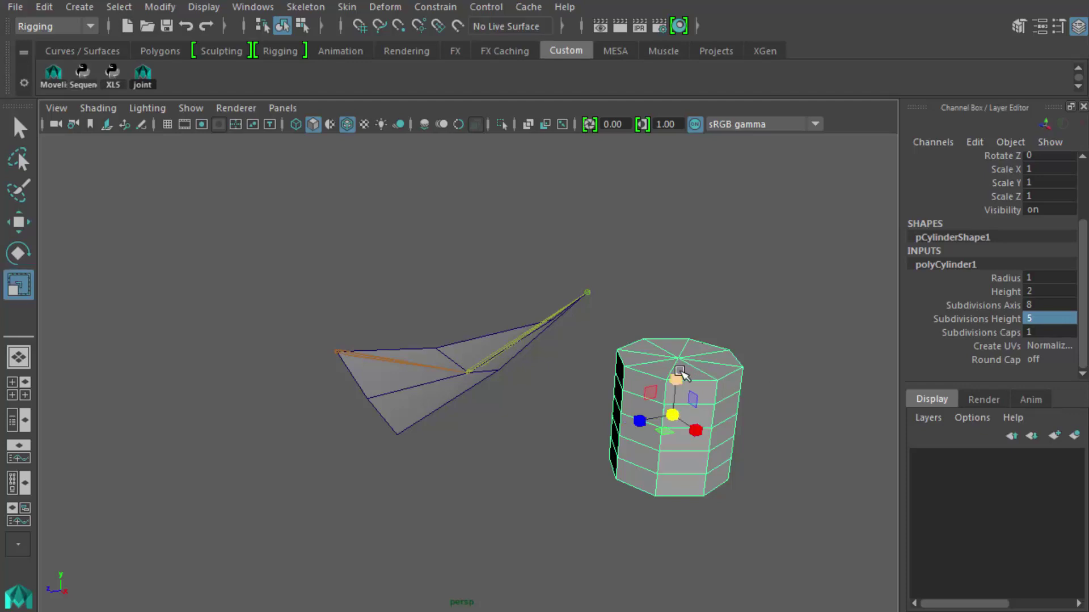
{"action": "left_click_drag", "start_coordinate": [683, 372], "coordinate": [849, 389]}
{"action": "left_click", "coordinate": [794, 391]}
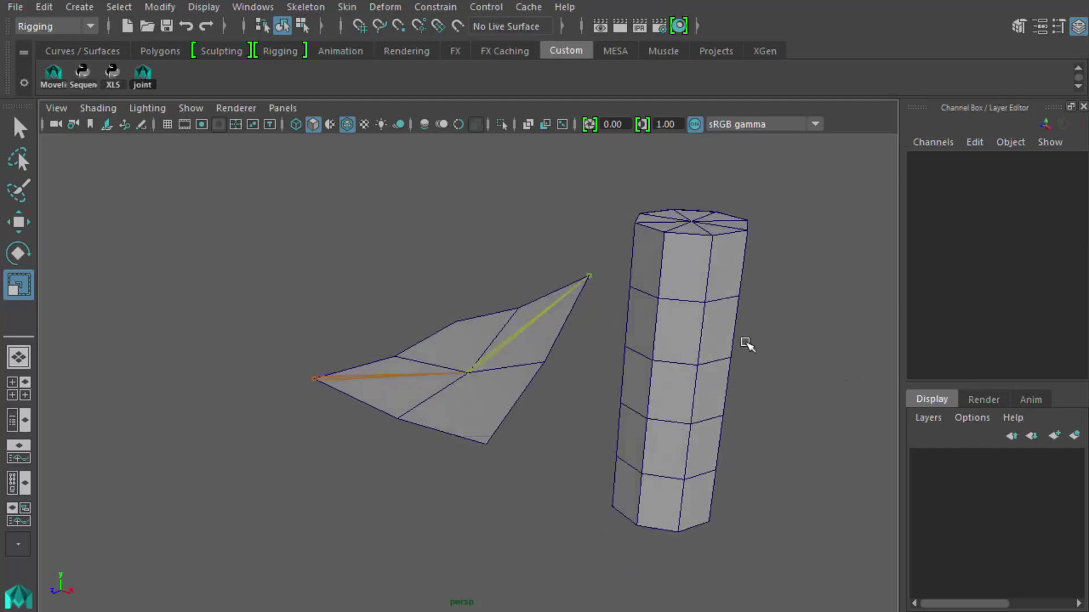
{"action": "left_click", "coordinate": [726, 342]}
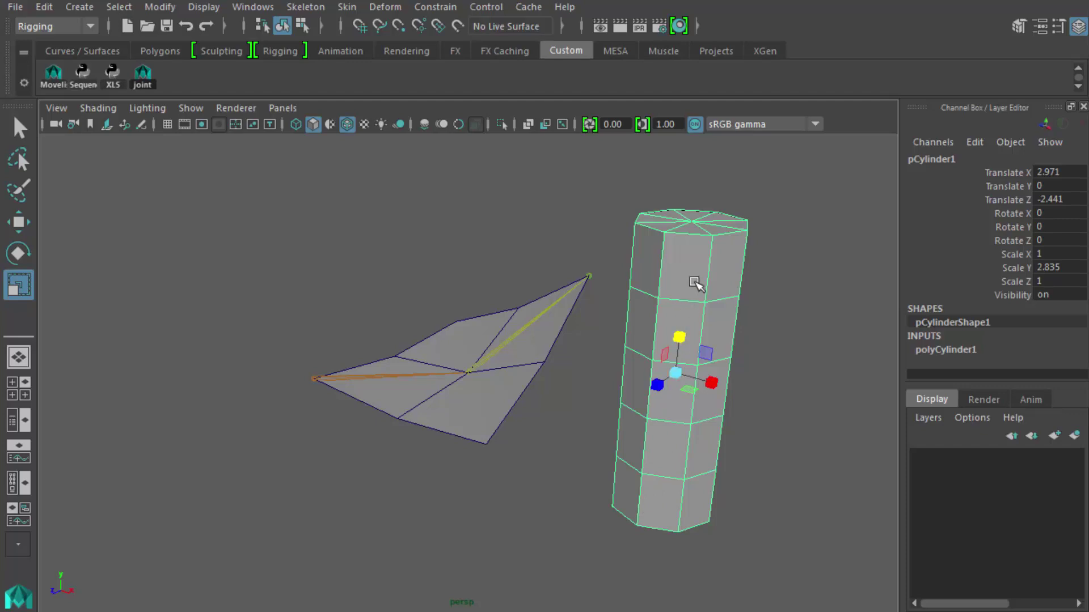
Frame the cylinder and select one of its vertical edge loops running from top to base
{"action": "right_click", "coordinate": [712, 265]}
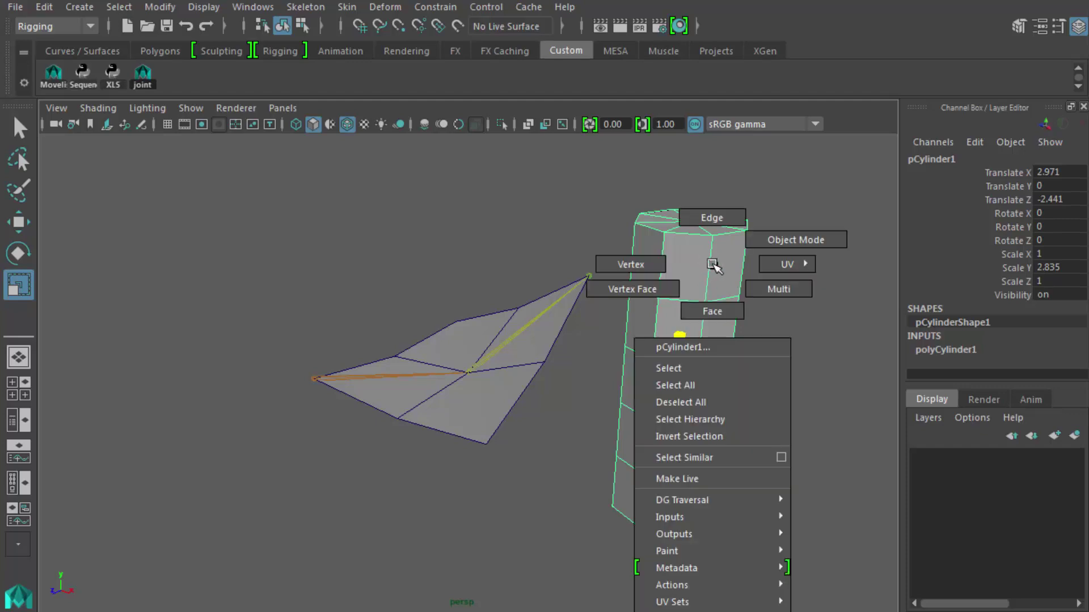
{"action": "key", "text": "f"}
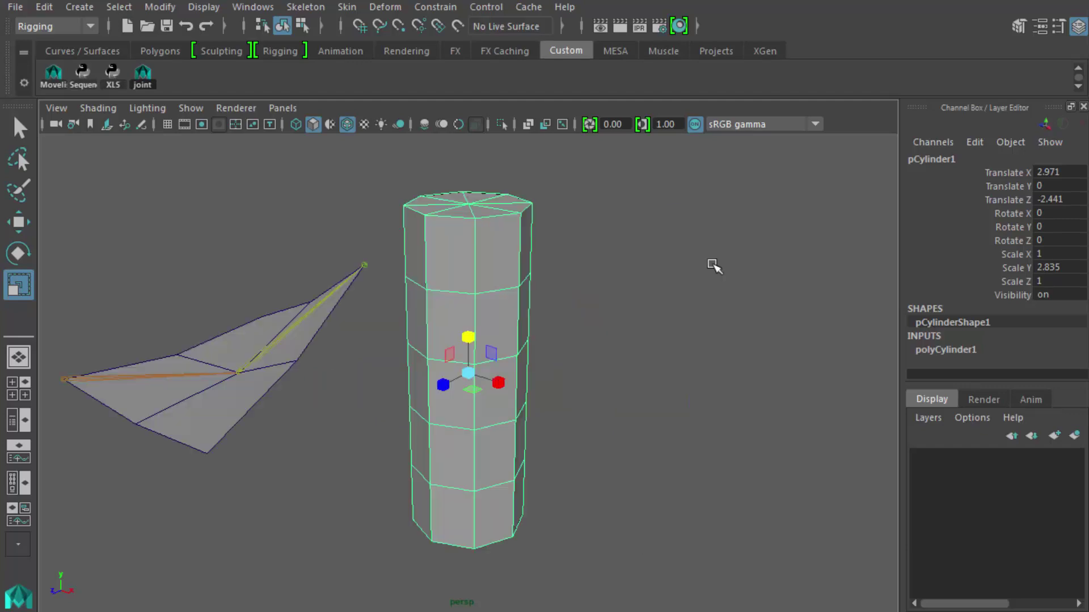
{"action": "left_click", "coordinate": [583, 289]}
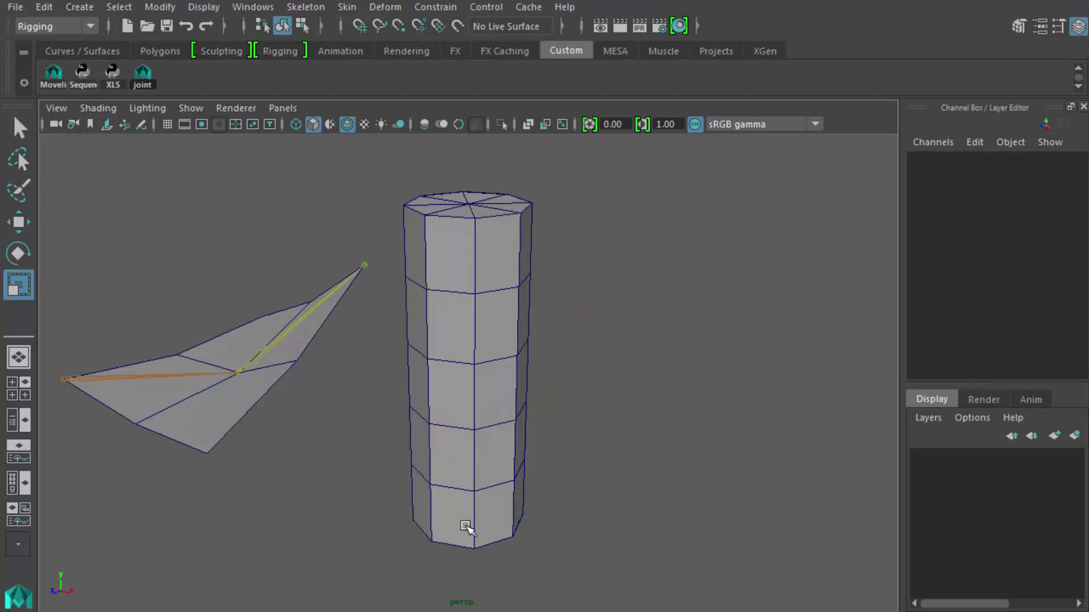
{"action": "left_click_drag", "start_coordinate": [457, 527], "coordinate": [485, 517], "text": "alt"}
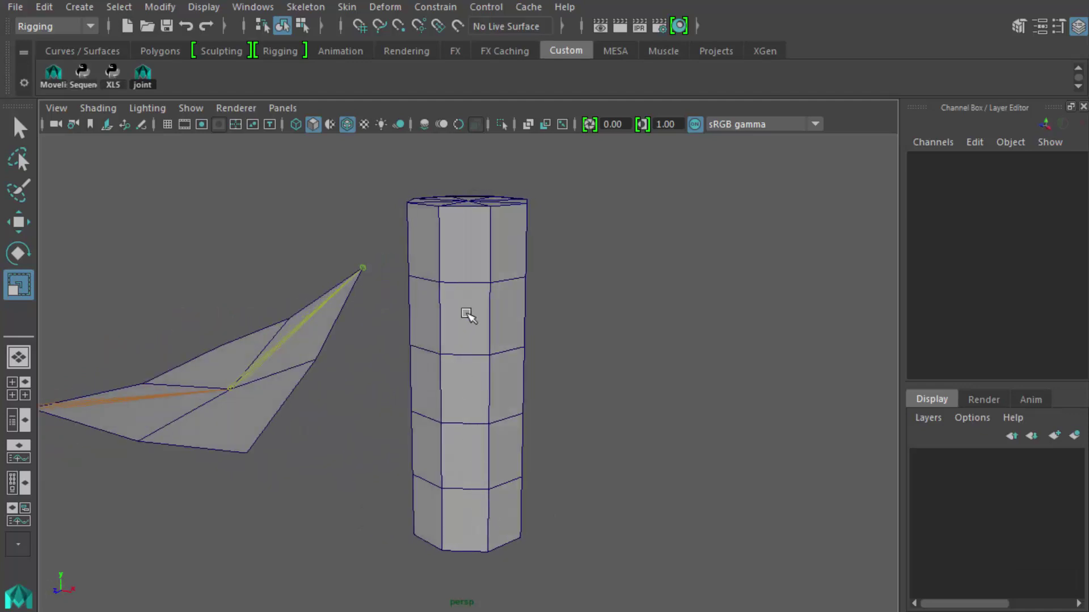
{"action": "right_click_drag", "start_coordinate": [484, 284], "coordinate": [481, 249]}
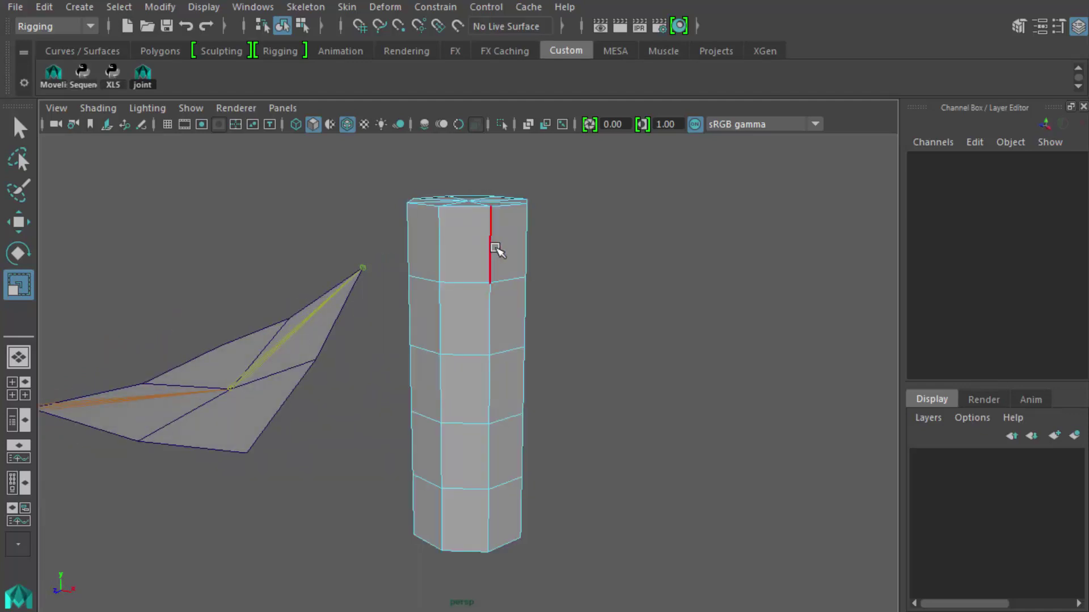
{"action": "left_click", "coordinate": [491, 248]}
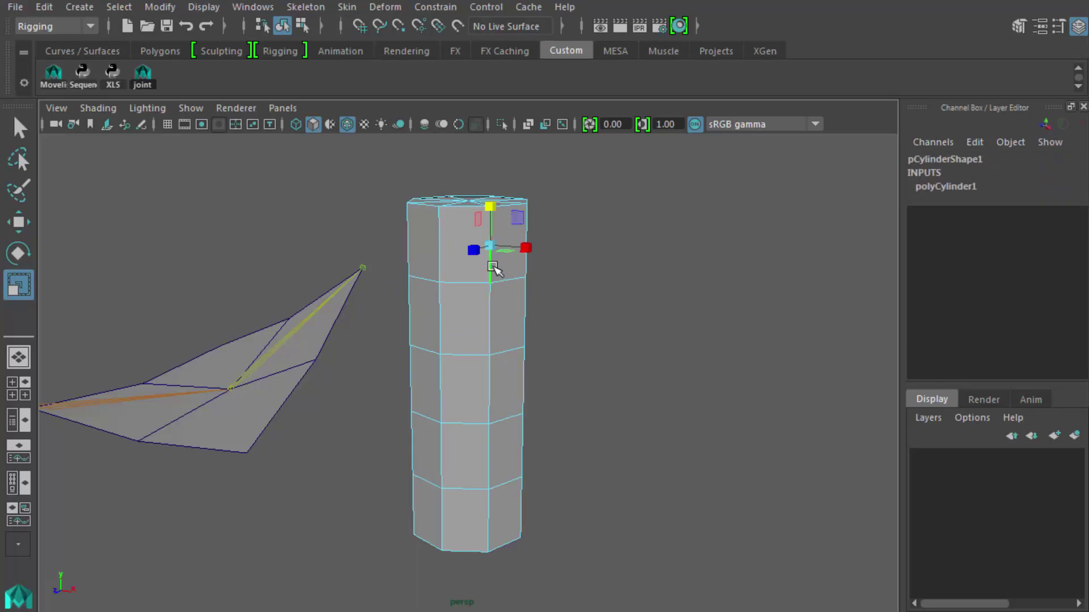
{"action": "double_click", "coordinate": [491, 266]}
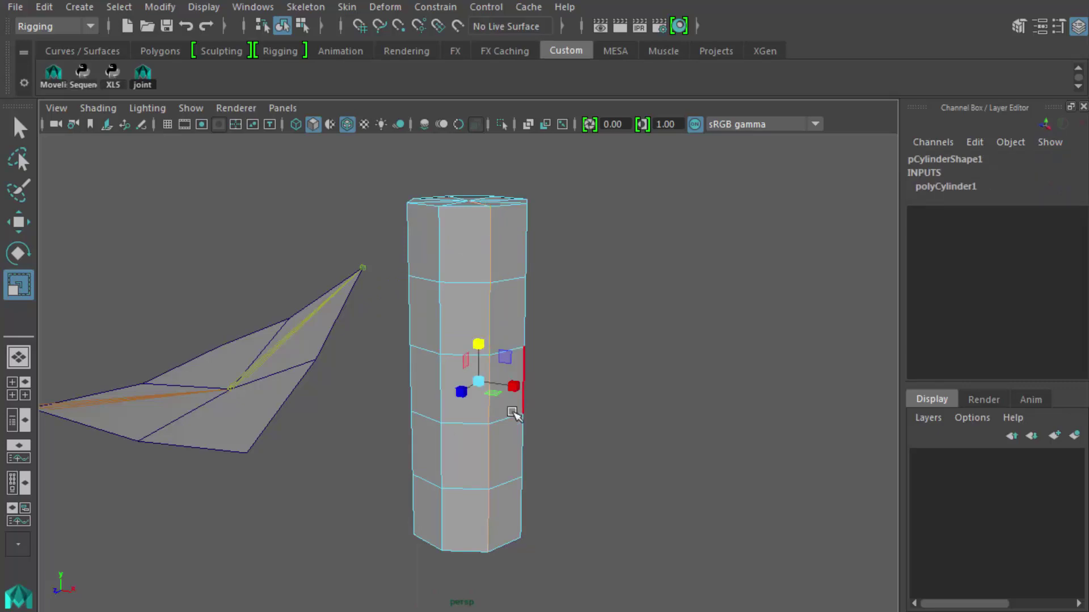
Select the cylinder's uppermost horizontal edge loop below the cap, inspect it around the body and clear the selection
{"action": "left_click_drag", "start_coordinate": [617, 308], "coordinate": [491, 371], "text": "alt"}
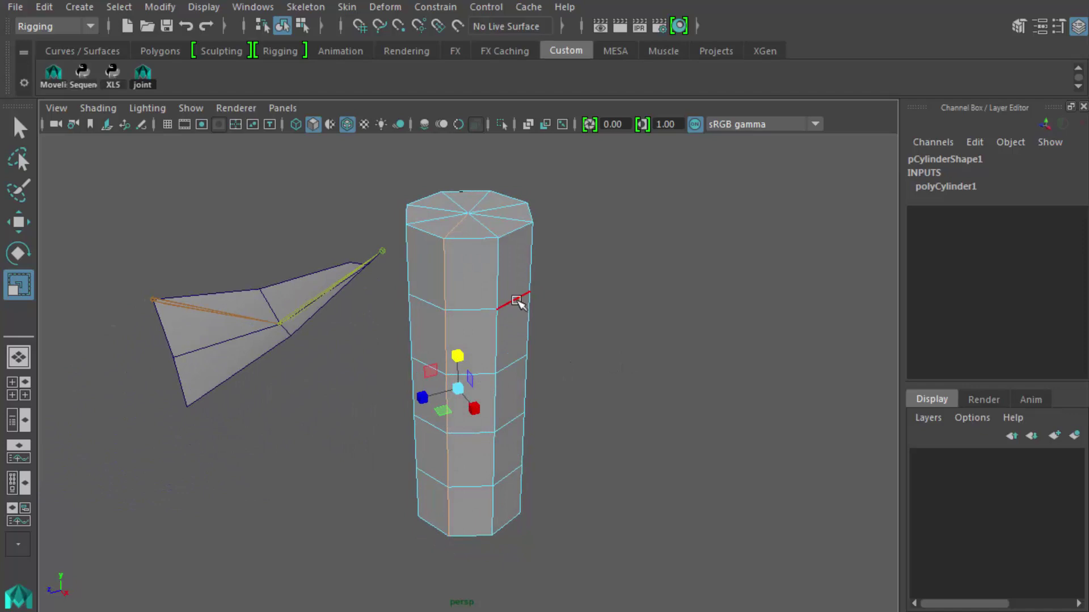
{"action": "double_click", "coordinate": [517, 302]}
{"action": "left_click_drag", "start_coordinate": [618, 422], "coordinate": [714, 418], "text": "alt"}
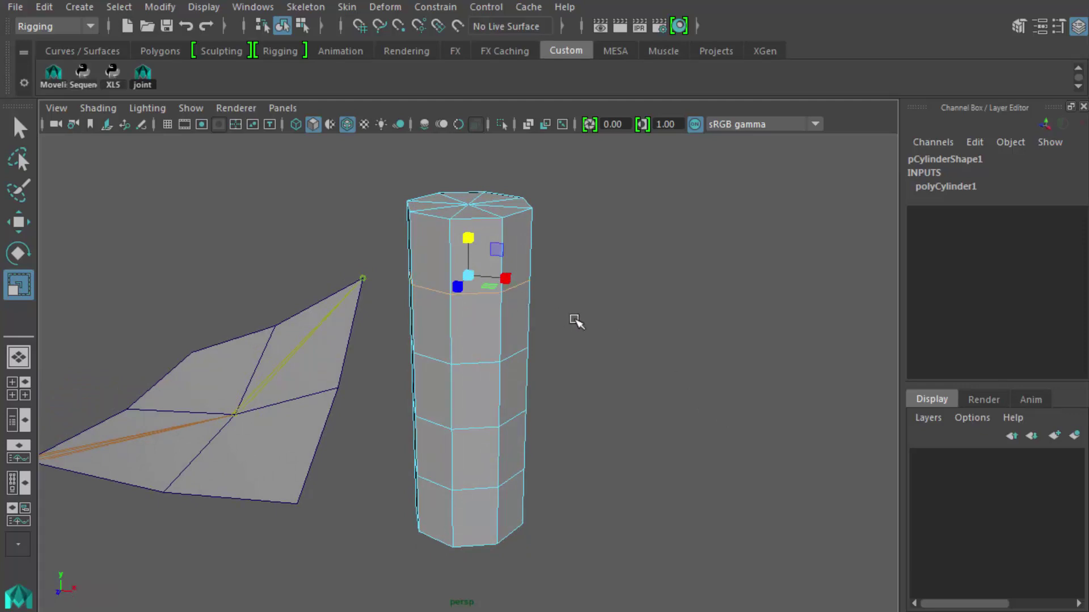
{"action": "left_click", "coordinate": [603, 328]}
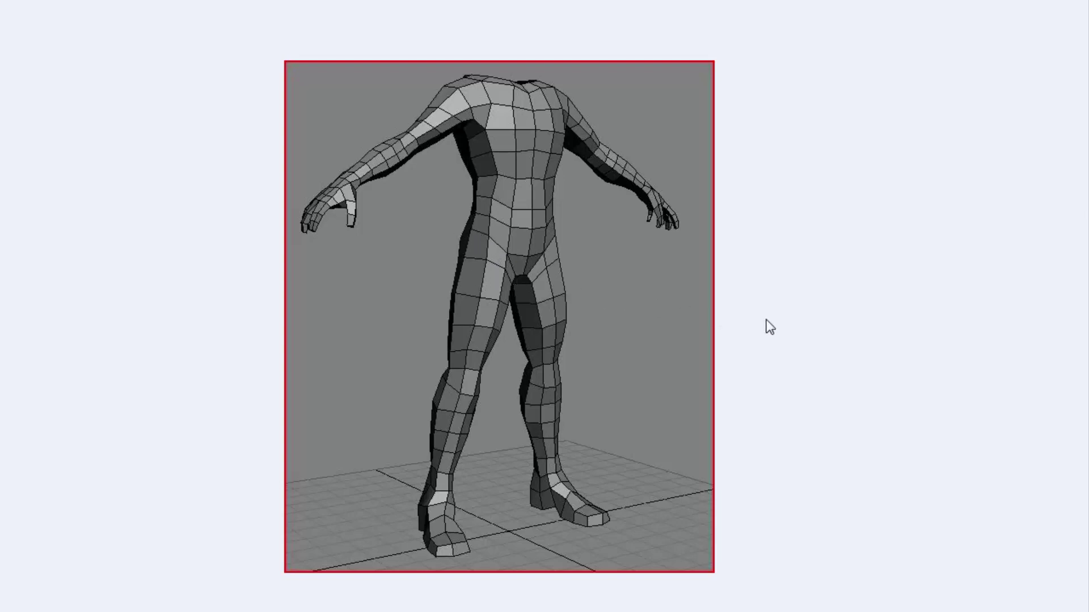
Examine the edge flow in the human, wolf, bear, low-poly character and finger reference images, and return to Maya
{"action": "key", "text": "Right"}
{"action": "scroll", "coordinate": [782, 328], "scroll_direction": "up", "scroll_amount": 1}
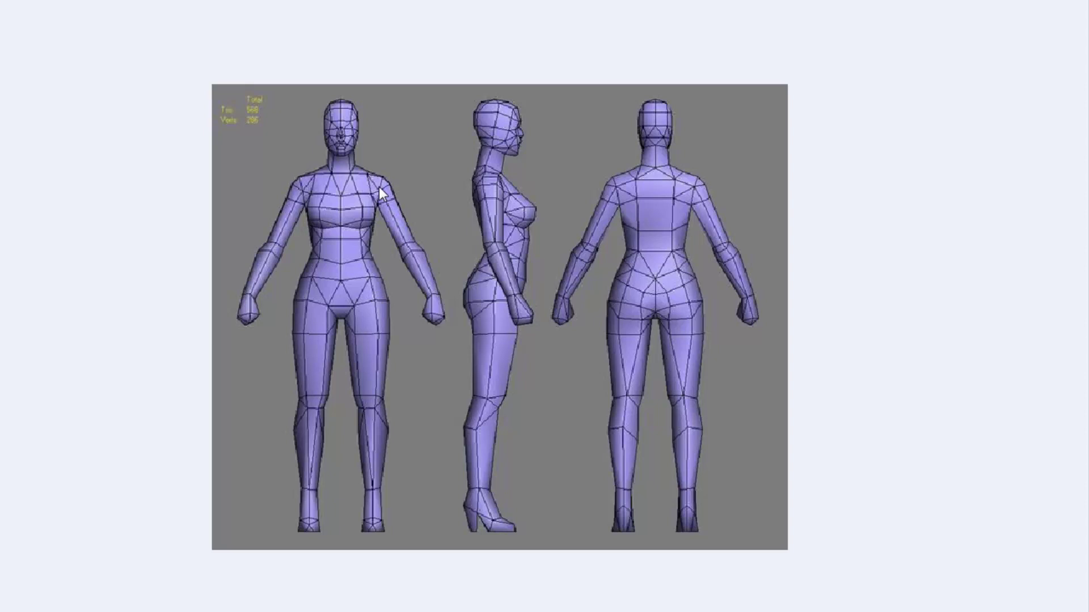
{"action": "scroll", "coordinate": [382, 213], "scroll_direction": "up", "scroll_amount": 3}
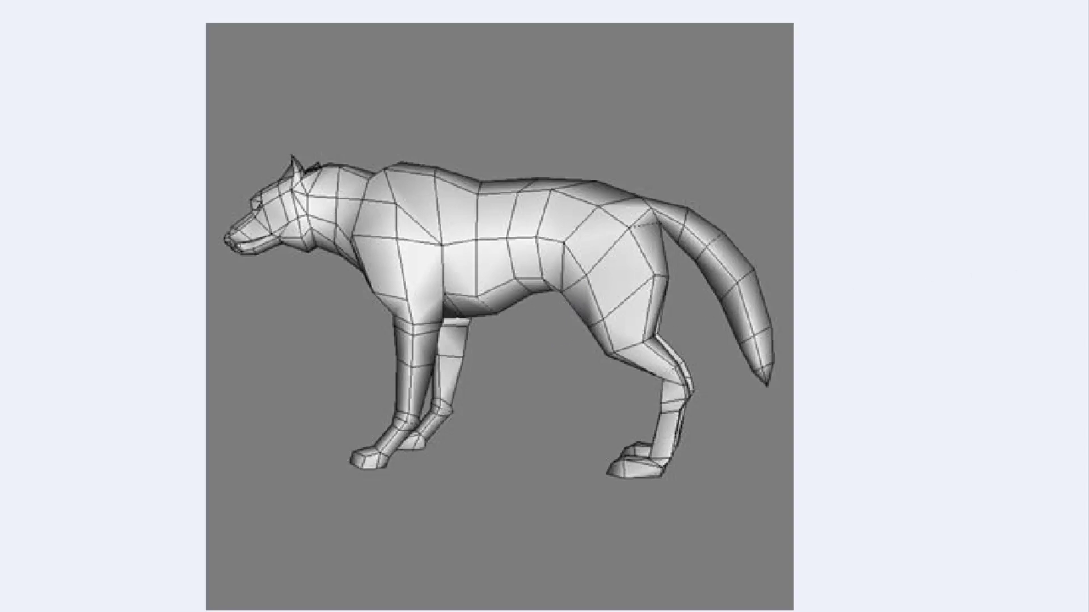
{"action": "key", "text": "Right"}
{"action": "left_click", "coordinate": [590, 376]}
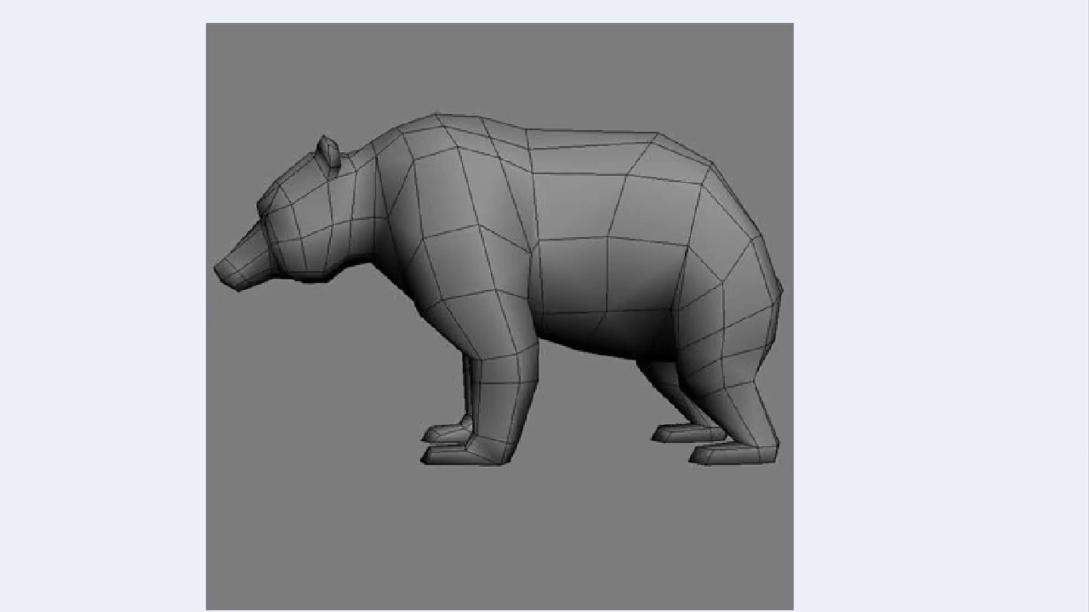
{"action": "key", "text": "Right"}
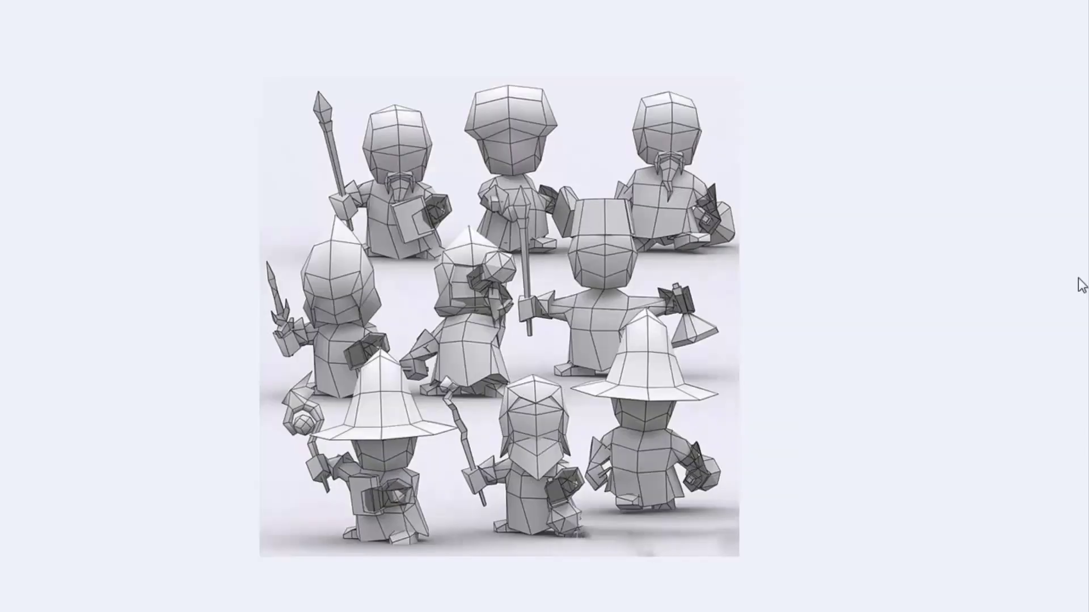
{"action": "scroll", "coordinate": [596, 342], "scroll_direction": "up", "scroll_amount": 2}
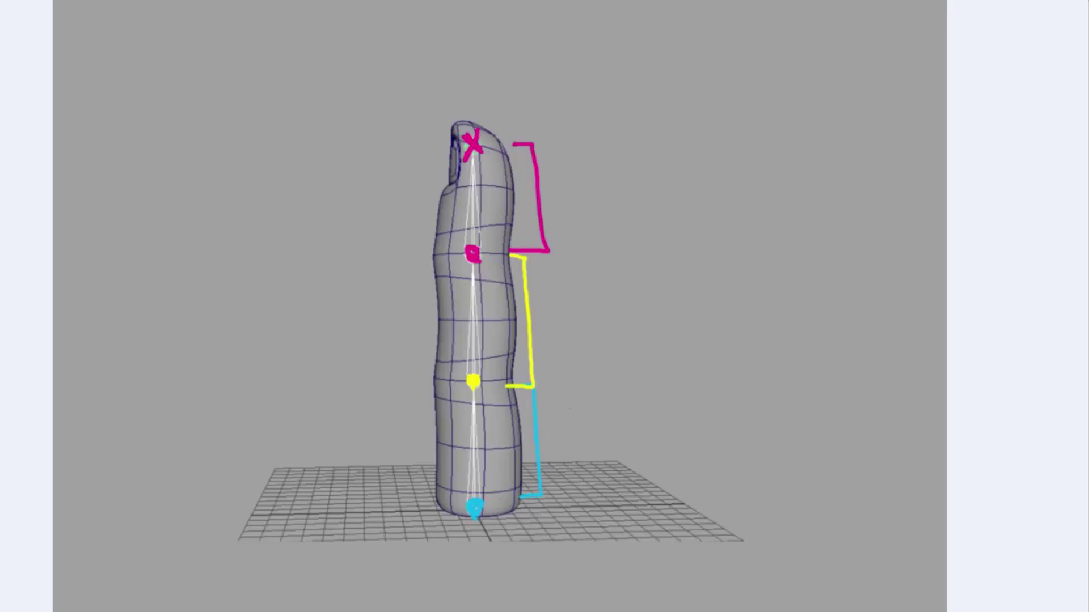
{"action": "key", "text": "super+Down"}
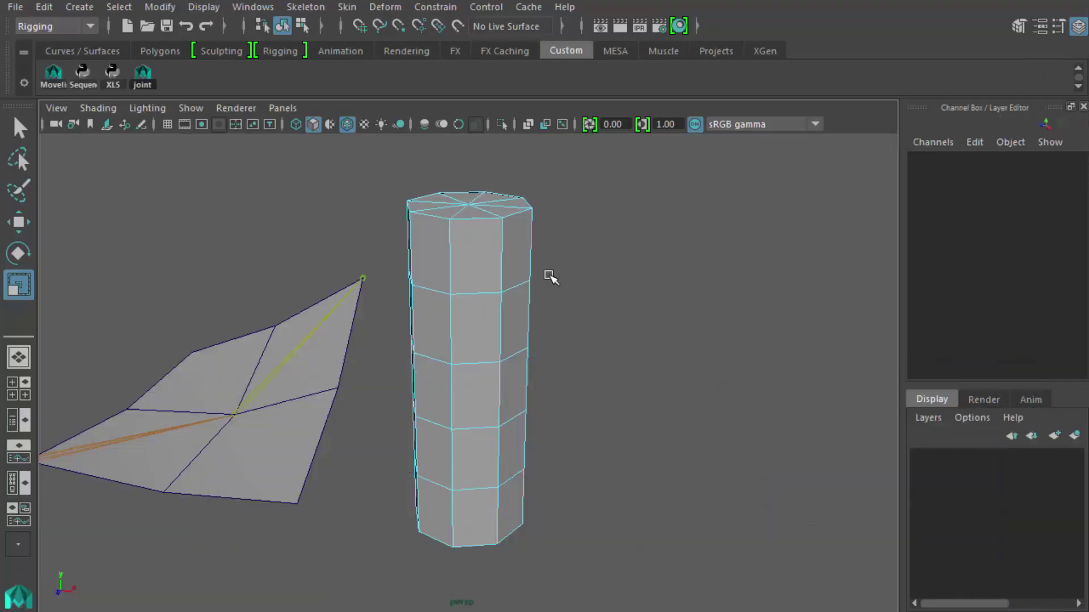
Display the cylinder and plane full size in the shaded front orthographic view
{"action": "right_click", "coordinate": [486, 301]}
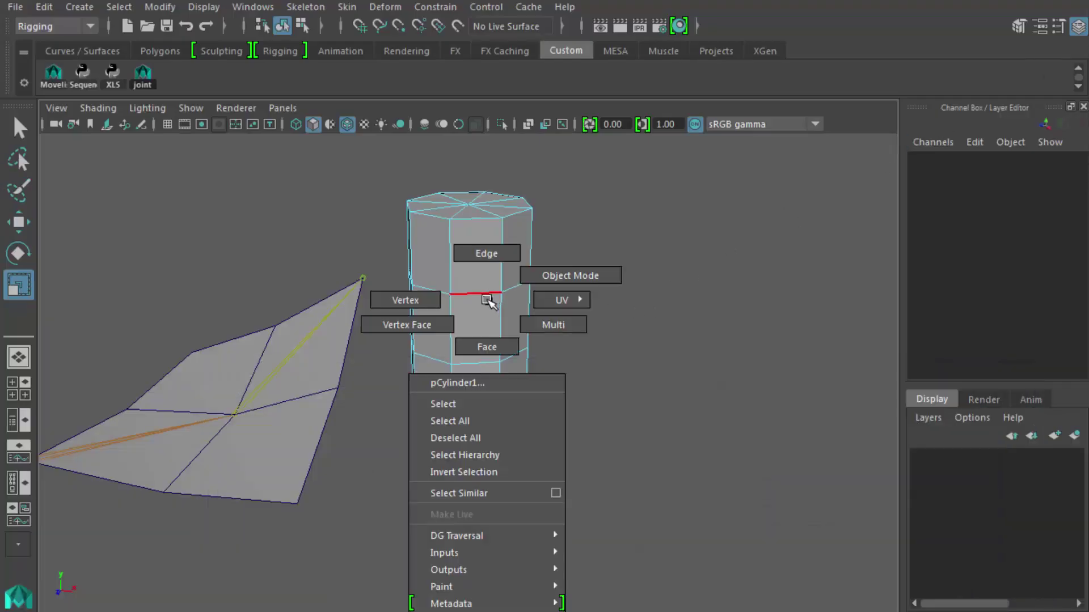
{"action": "right_click_drag", "start_coordinate": [487, 300], "coordinate": [599, 304]}
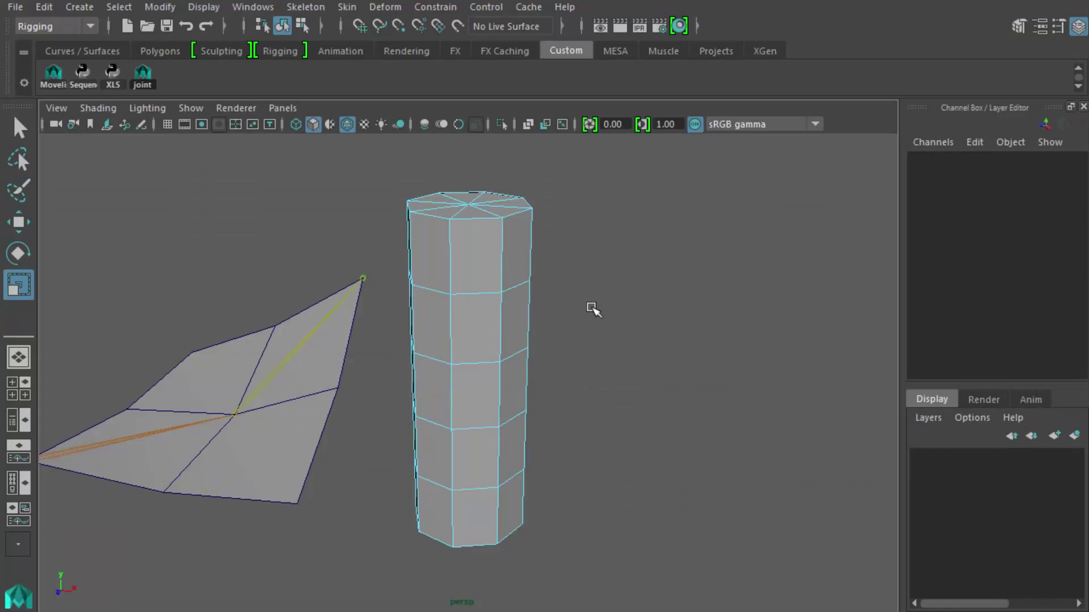
{"action": "left_click_drag", "start_coordinate": [536, 317], "coordinate": [550, 307], "text": "alt"}
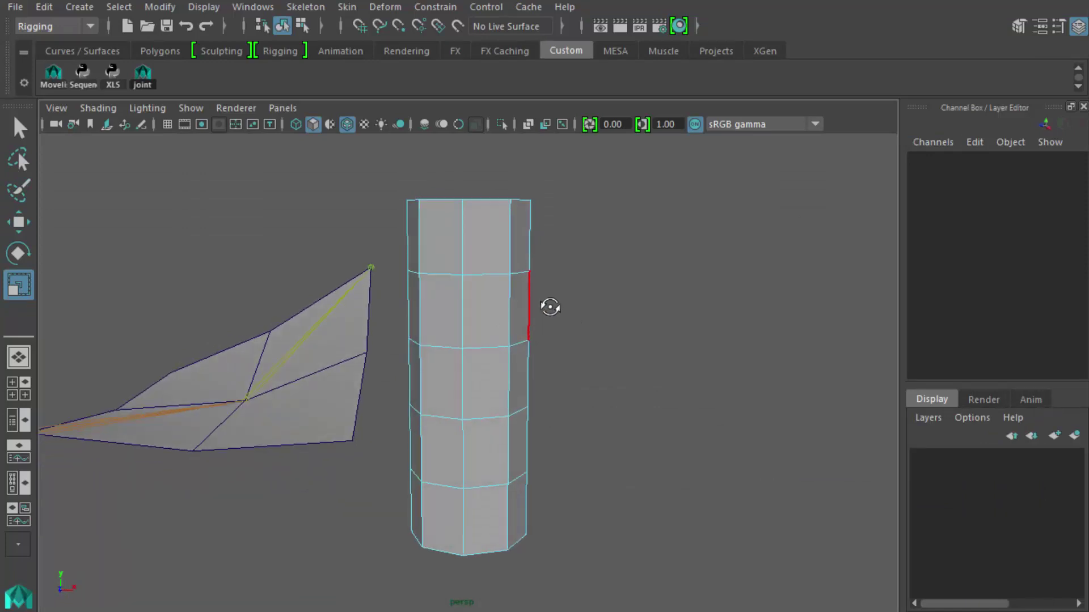
{"action": "key", "text": "space"}
{"action": "key", "text": "space"}
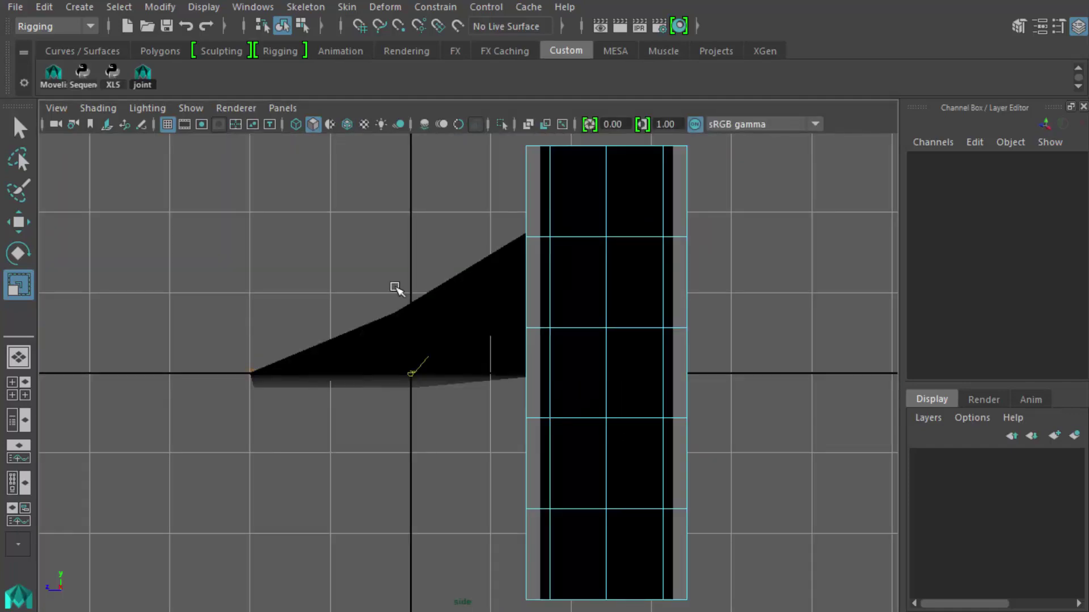
{"action": "key", "text": "5"}
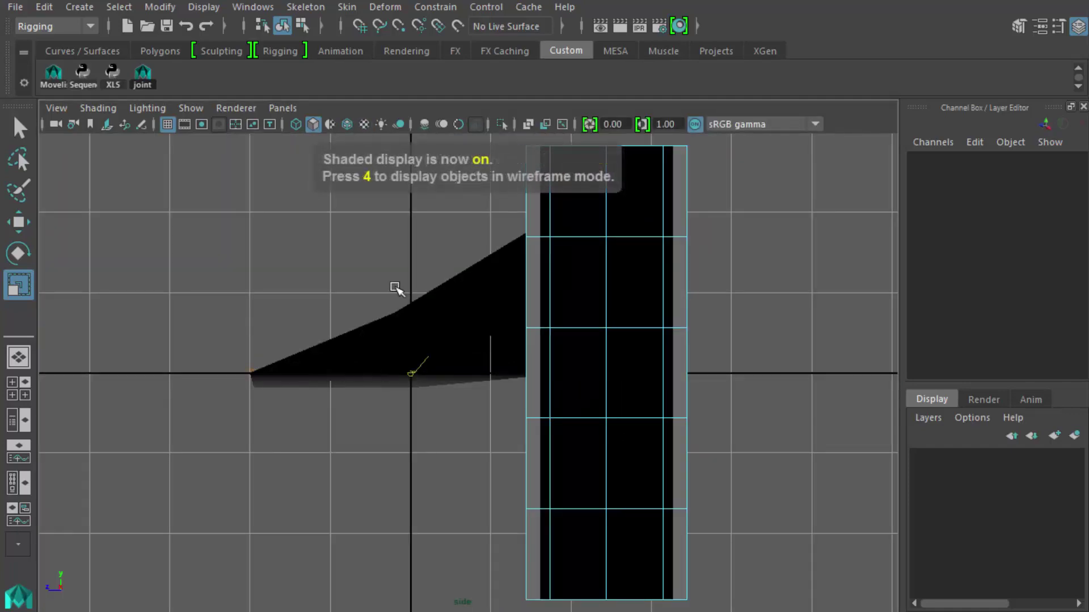
{"action": "key", "text": "space"}
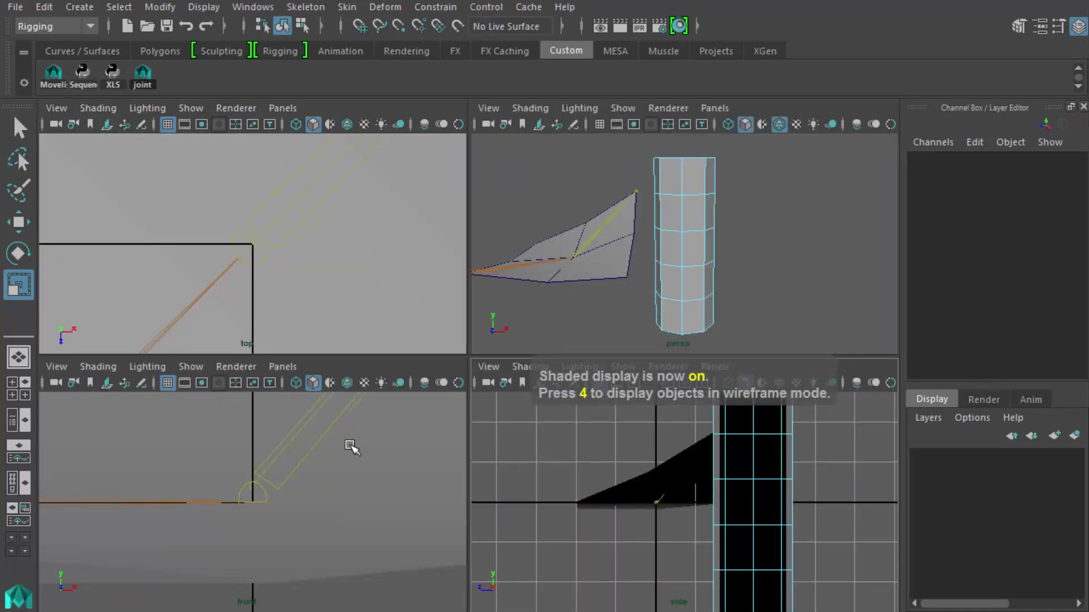
{"action": "key", "text": "space"}
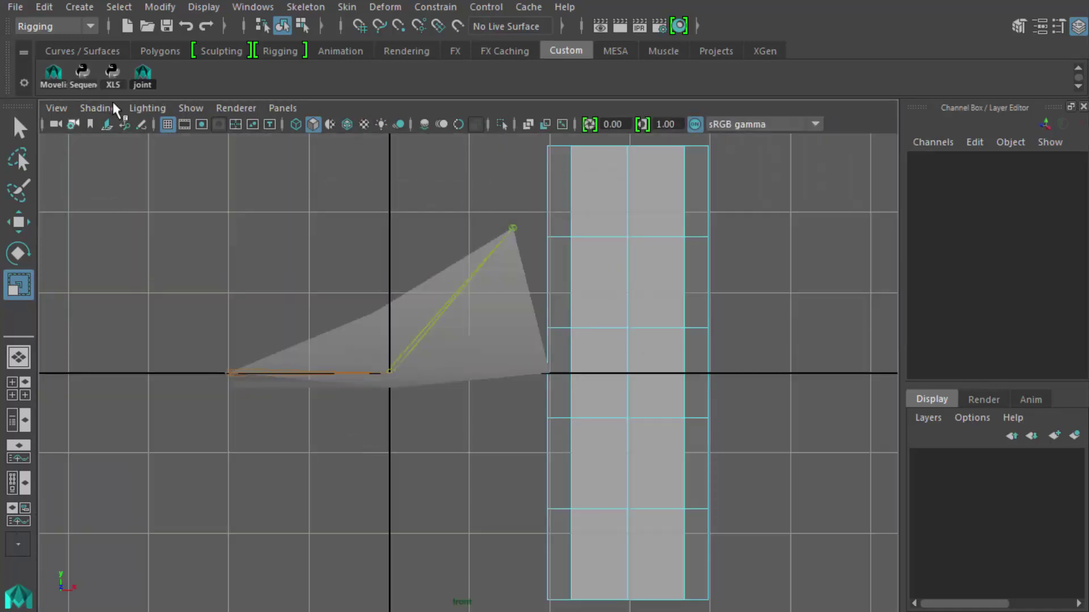
Create a vertical three-joint chain along the cylinder's centre line, with joints at its base, mid-height and top
{"action": "left_click", "coordinate": [338, 7]}
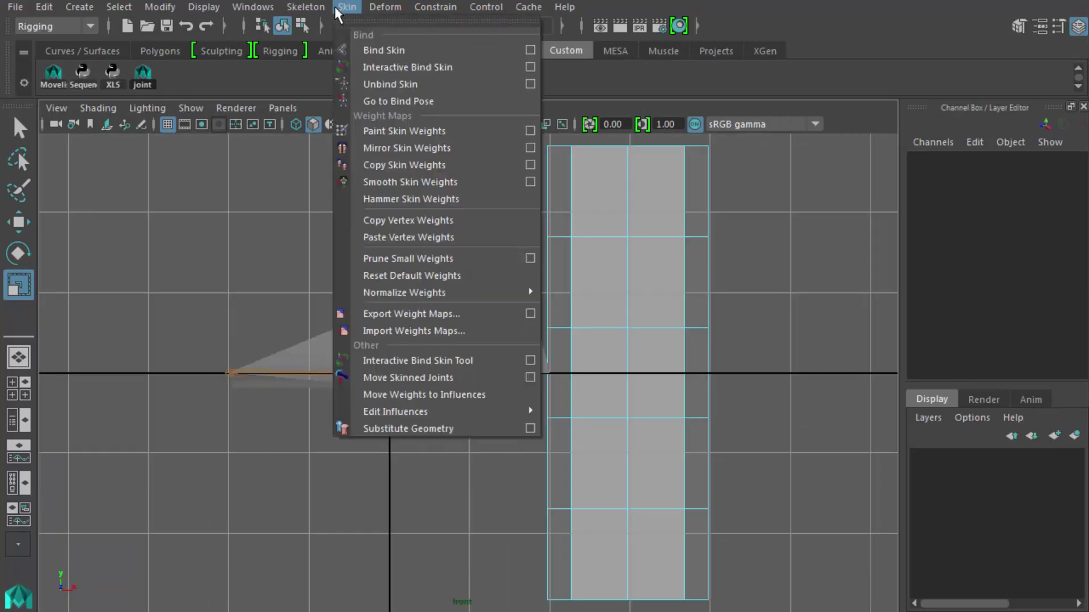
{"action": "mouse_move", "coordinate": [306, 6]}
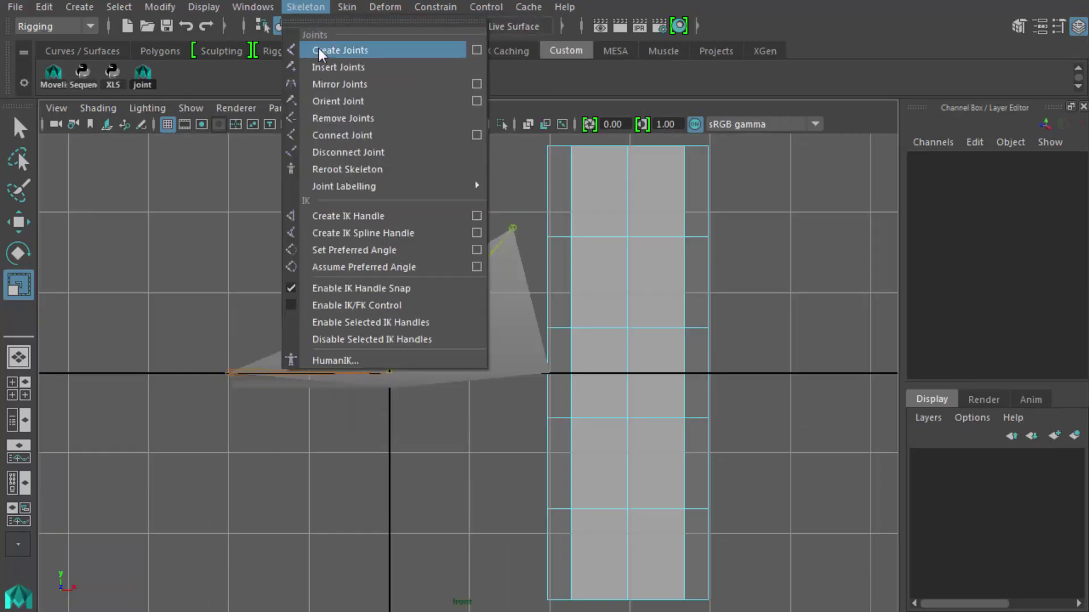
{"action": "left_click", "coordinate": [319, 50]}
{"action": "left_click", "coordinate": [630, 600]}
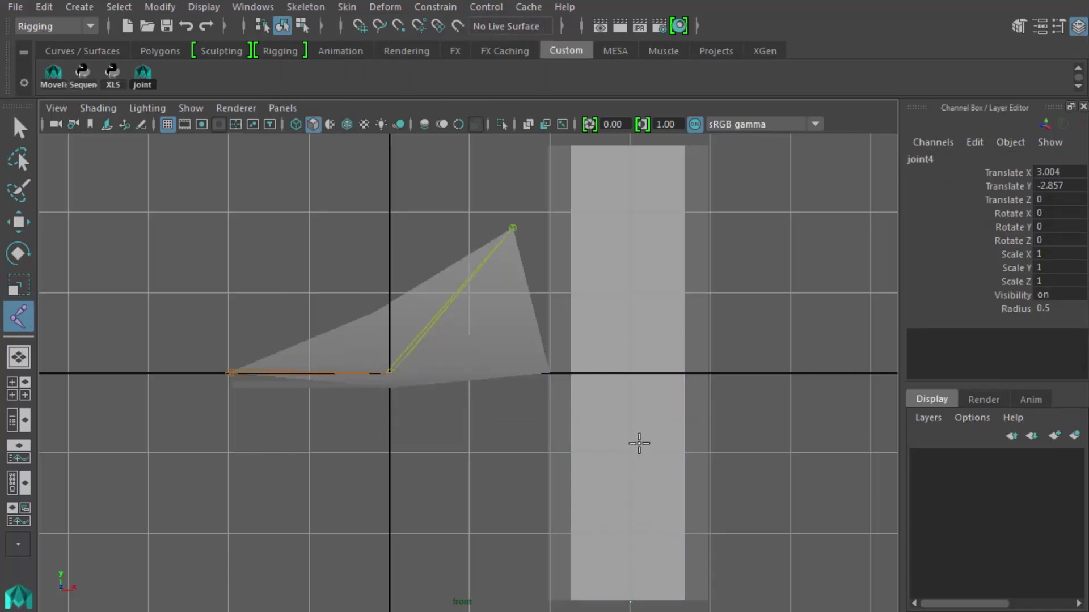
{"action": "left_click", "coordinate": [628, 373]}
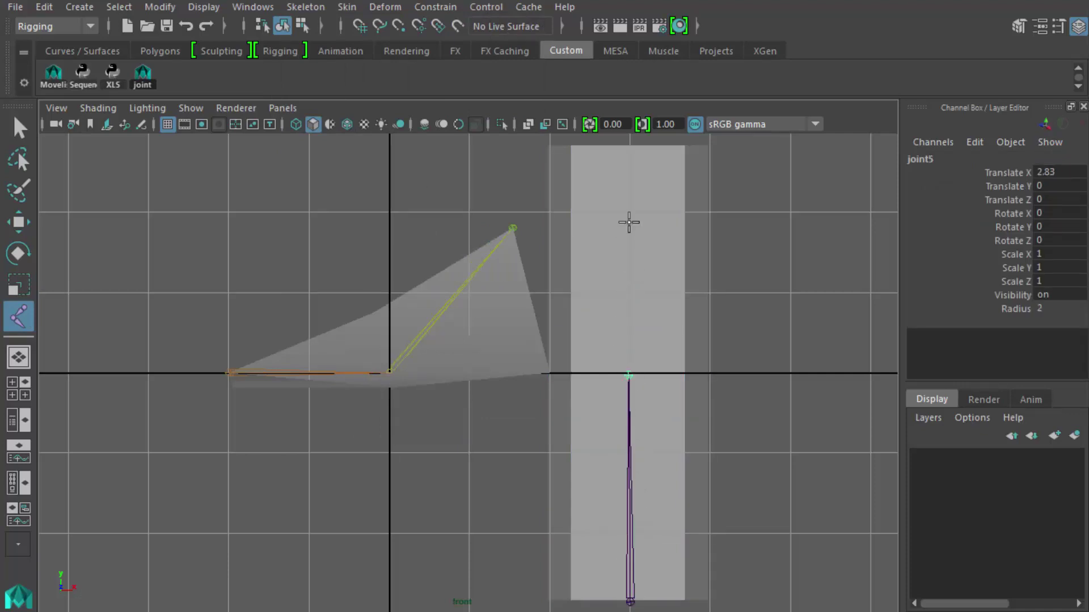
{"action": "left_click", "coordinate": [628, 148]}
{"action": "key", "text": "q"}
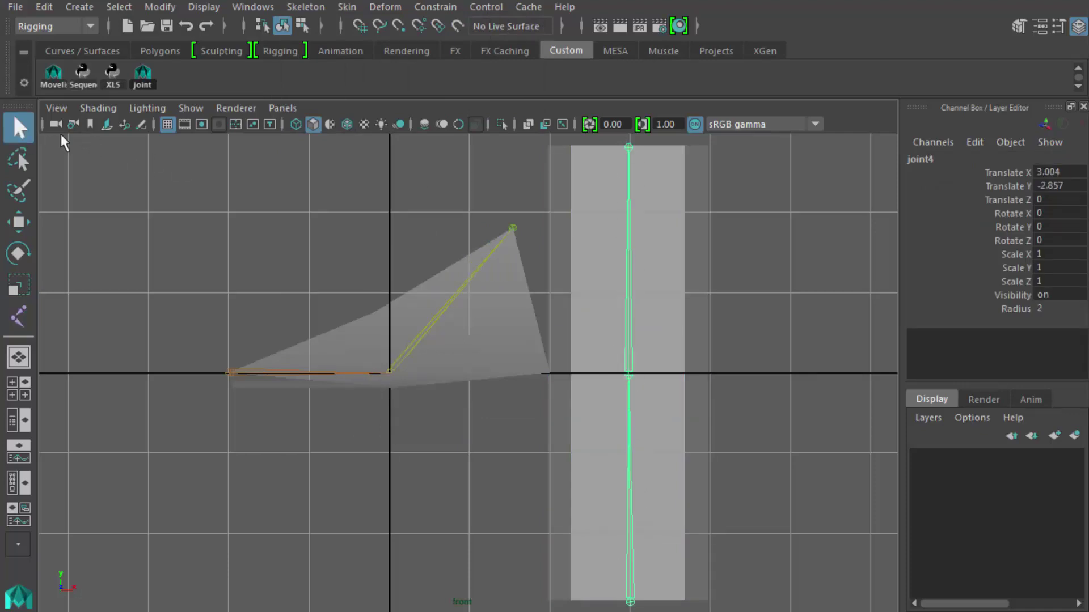
{"action": "left_click", "coordinate": [751, 281]}
In the perspective view, move the new joint chain's root to about -2.41 in Z so it sits inside the cylinder
{"action": "key", "text": "space"}
{"action": "key", "text": "space"}
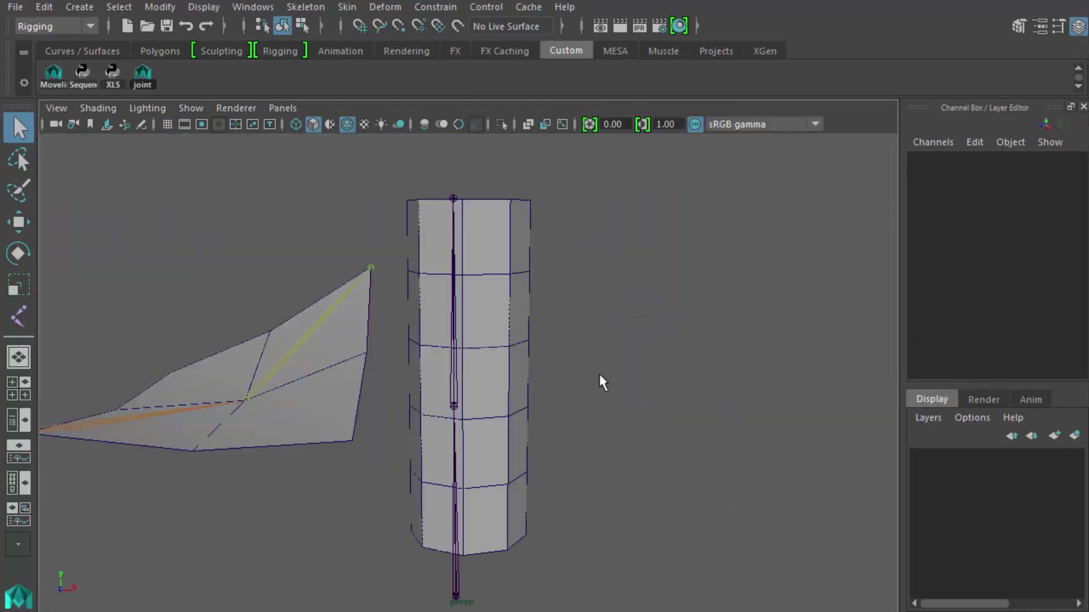
{"action": "left_click_drag", "start_coordinate": [599, 374], "coordinate": [635, 402], "text": "alt"}
{"action": "left_click", "coordinate": [560, 353]}
{"action": "left_click_drag", "start_coordinate": [560, 354], "coordinate": [553, 415], "text": "alt"}
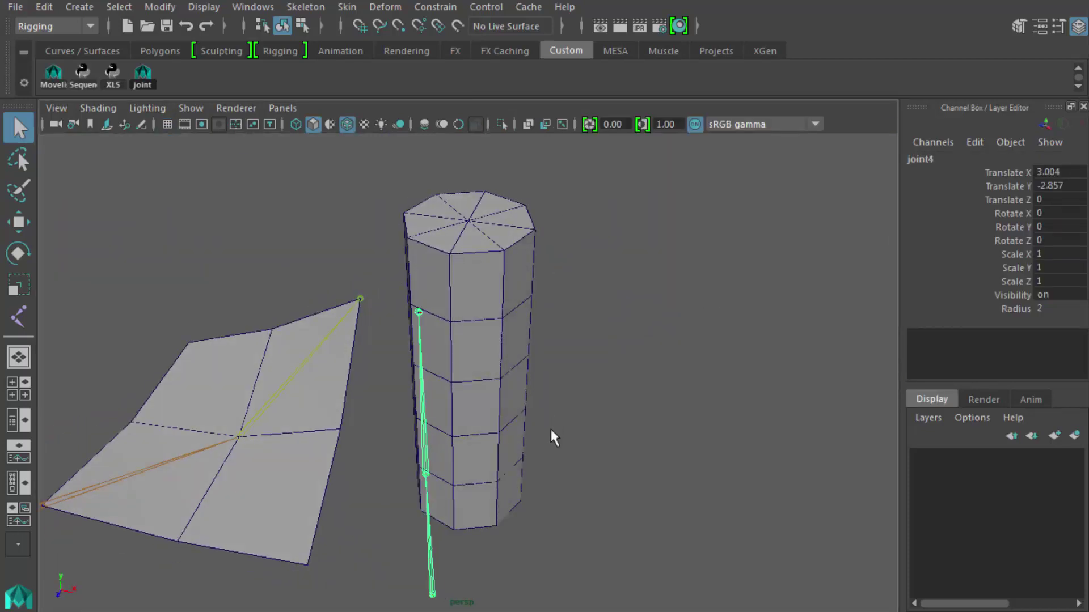
{"action": "key", "text": "w"}
{"action": "left_click_drag", "start_coordinate": [590, 467], "coordinate": [480, 549], "text": "alt"}
{"action": "left_click_drag", "start_coordinate": [368, 600], "coordinate": [468, 502]}
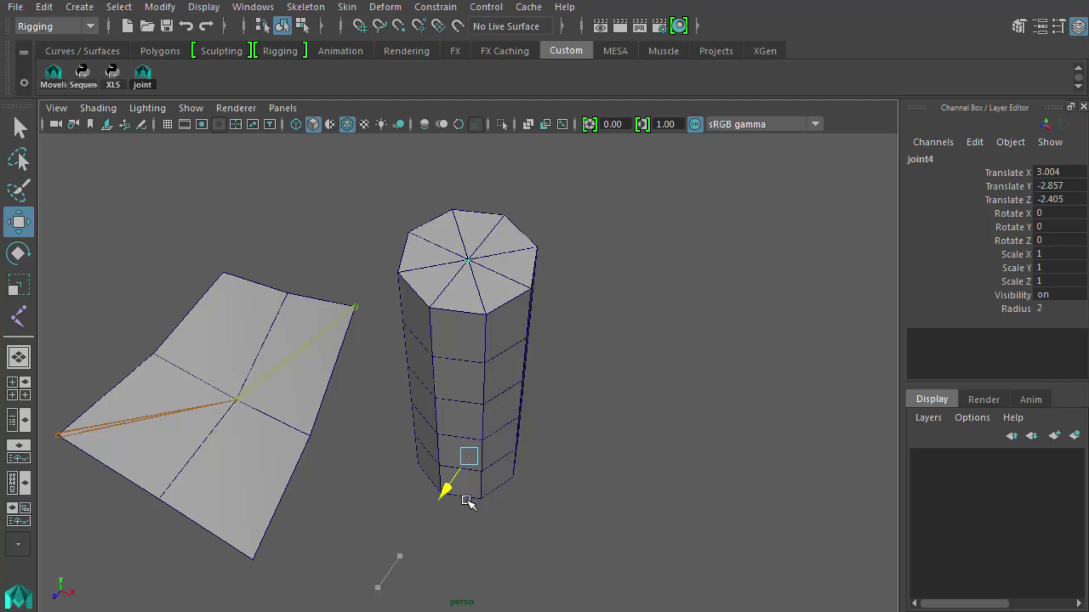
Bind the cylinder's skin to the vertical three-joint chain inside it, and clear the selection
{"action": "left_click", "coordinate": [514, 392]}
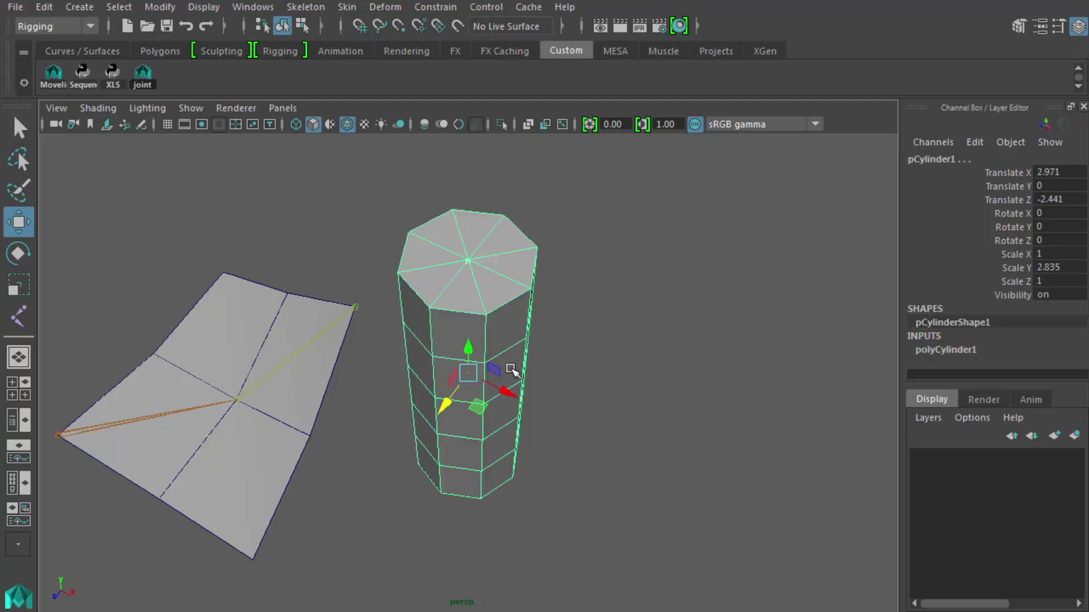
{"action": "left_click", "coordinate": [354, 11]}
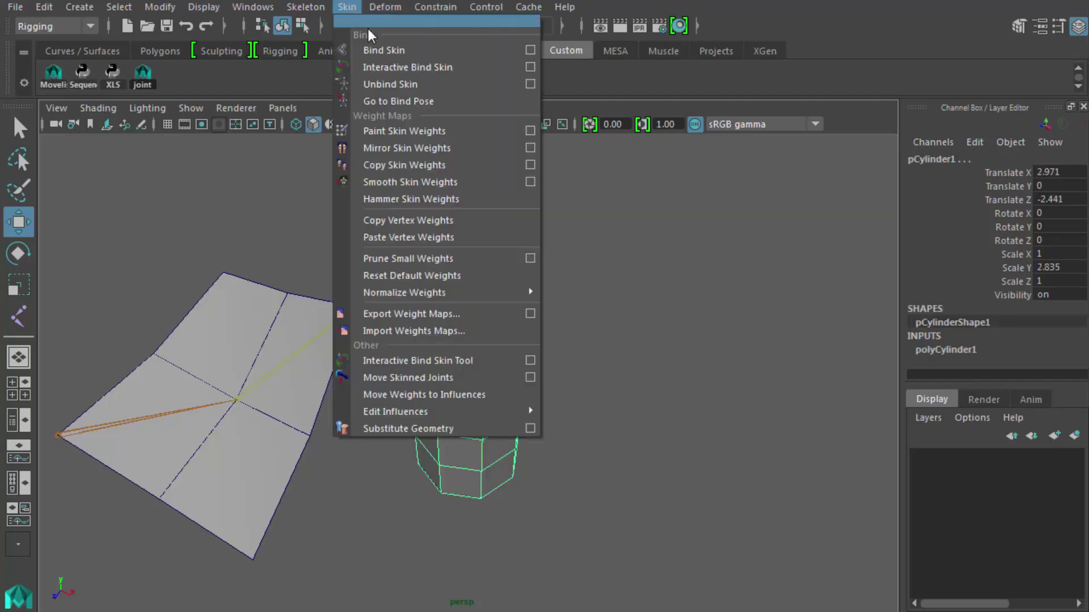
{"action": "left_click", "coordinate": [395, 50]}
{"action": "left_click", "coordinate": [633, 318]}
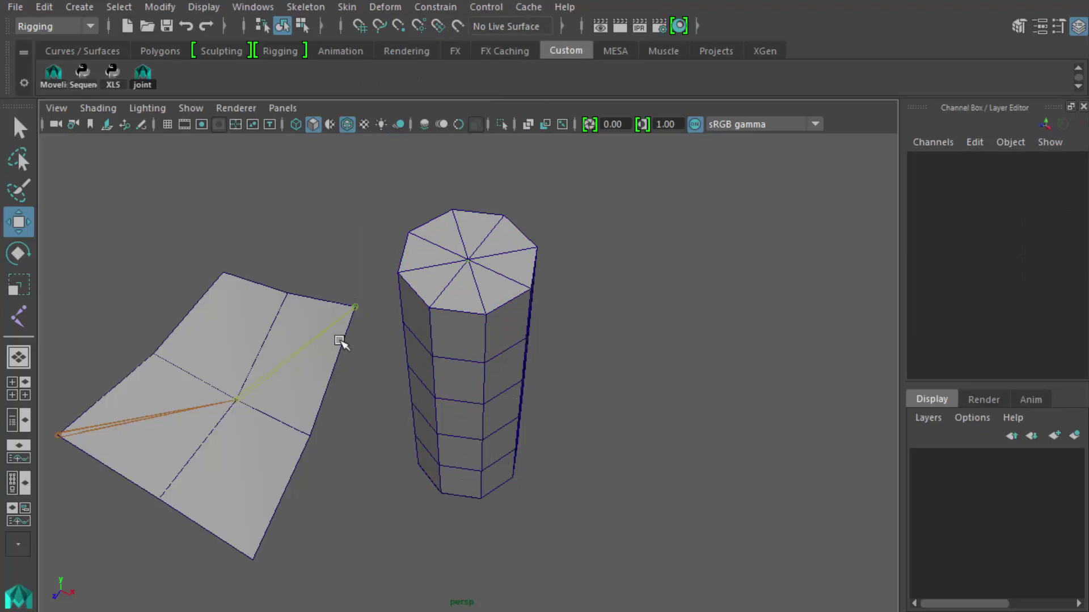
Turn on X-Ray Joints in the perspective view and rotate the cylinder chain's middle joint about 87.6° in Z
{"action": "left_click", "coordinate": [99, 109]}
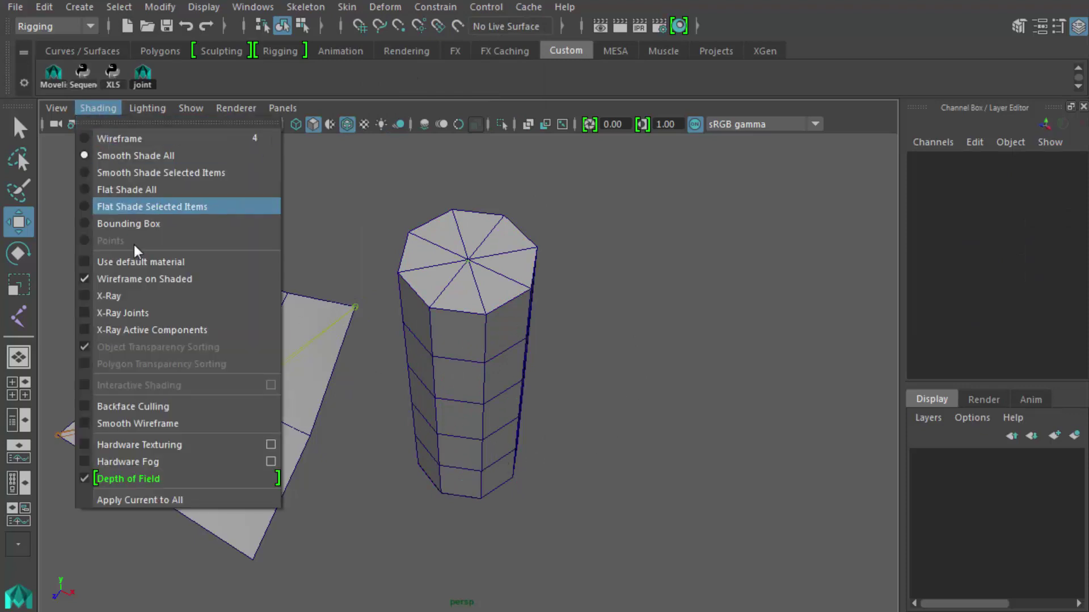
{"action": "left_click", "coordinate": [138, 315]}
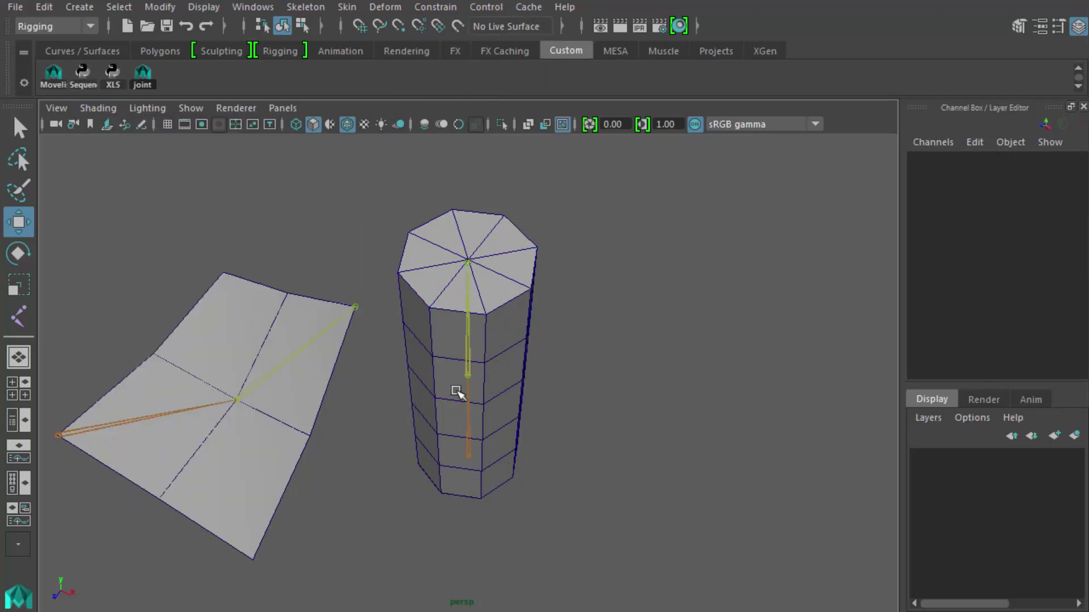
{"action": "left_click", "coordinate": [467, 344]}
{"action": "key", "text": "e"}
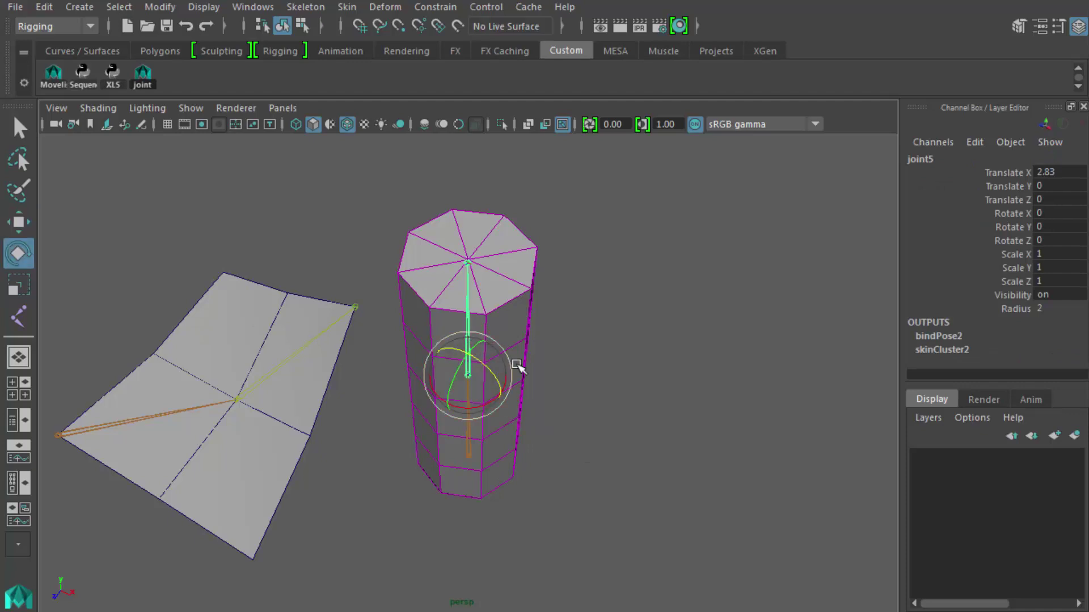
{"action": "left_click_drag", "start_coordinate": [572, 395], "coordinate": [579, 349], "text": "alt"}
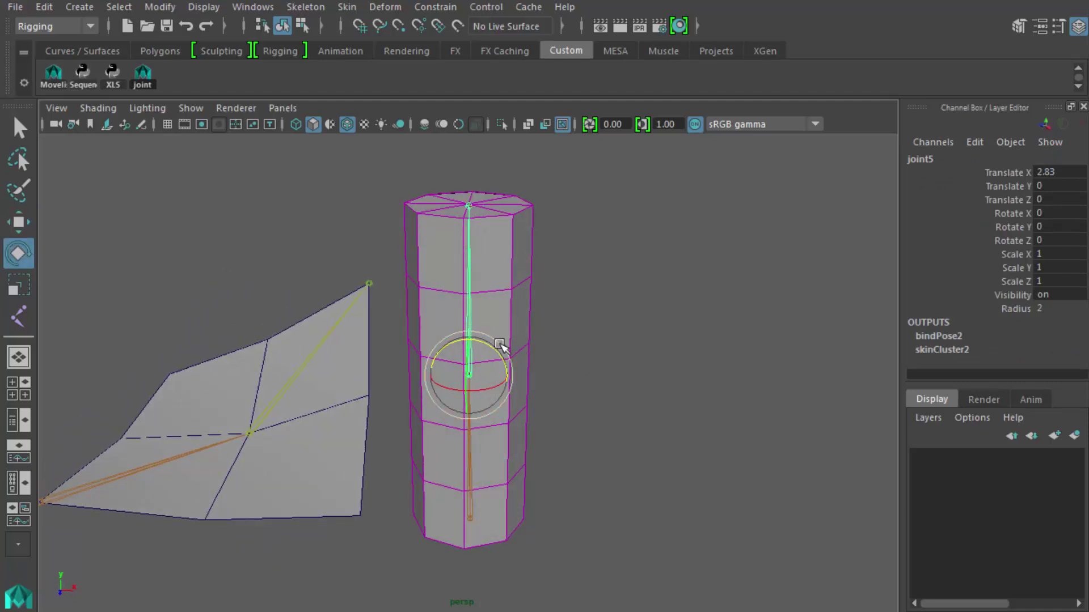
{"action": "left_click_drag", "start_coordinate": [492, 343], "coordinate": [593, 459]}
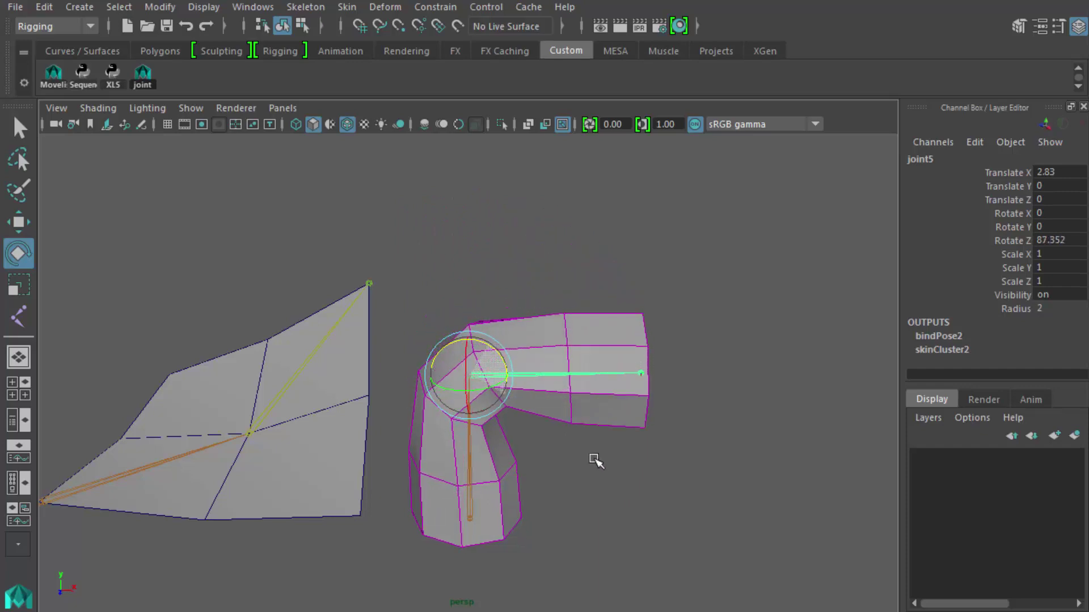
Show the bent cylinder full size in the front view, select it, and turn on X-Ray Joints there
{"action": "key", "text": "space"}
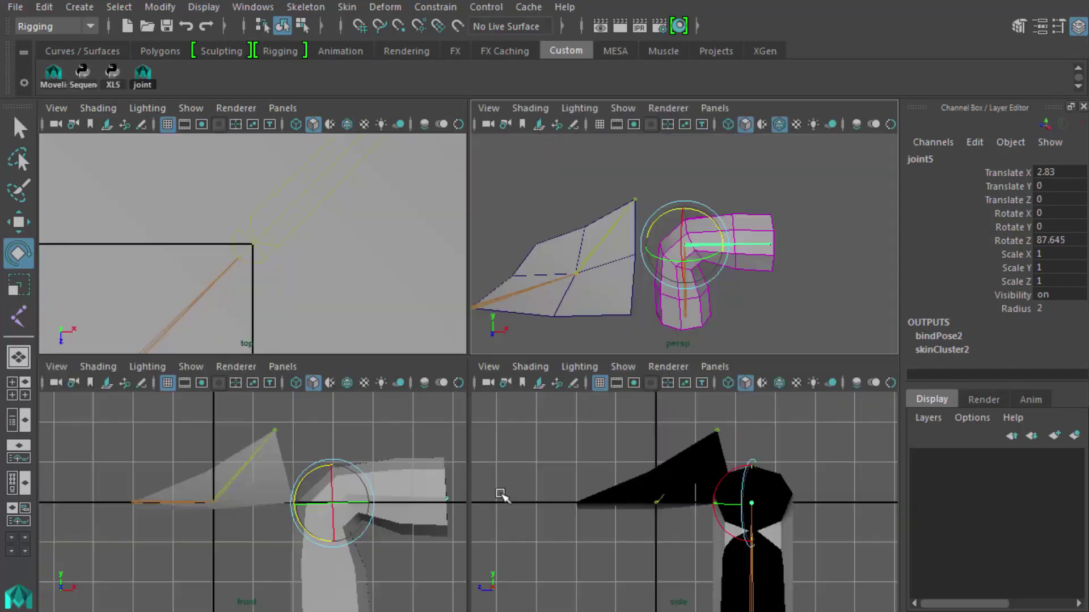
{"action": "key", "text": "space"}
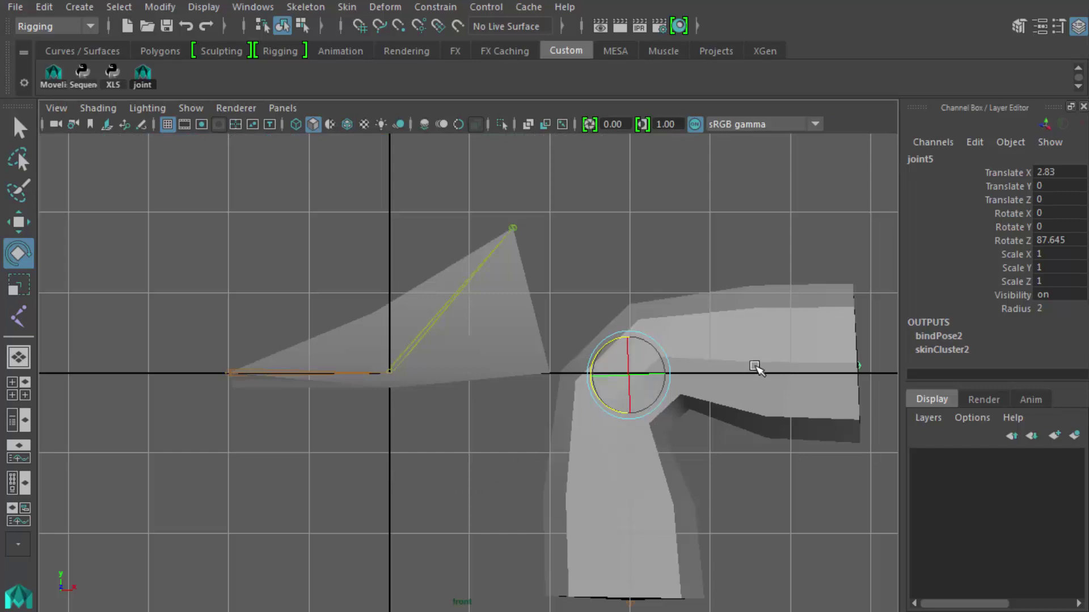
{"action": "left_click", "coordinate": [771, 373]}
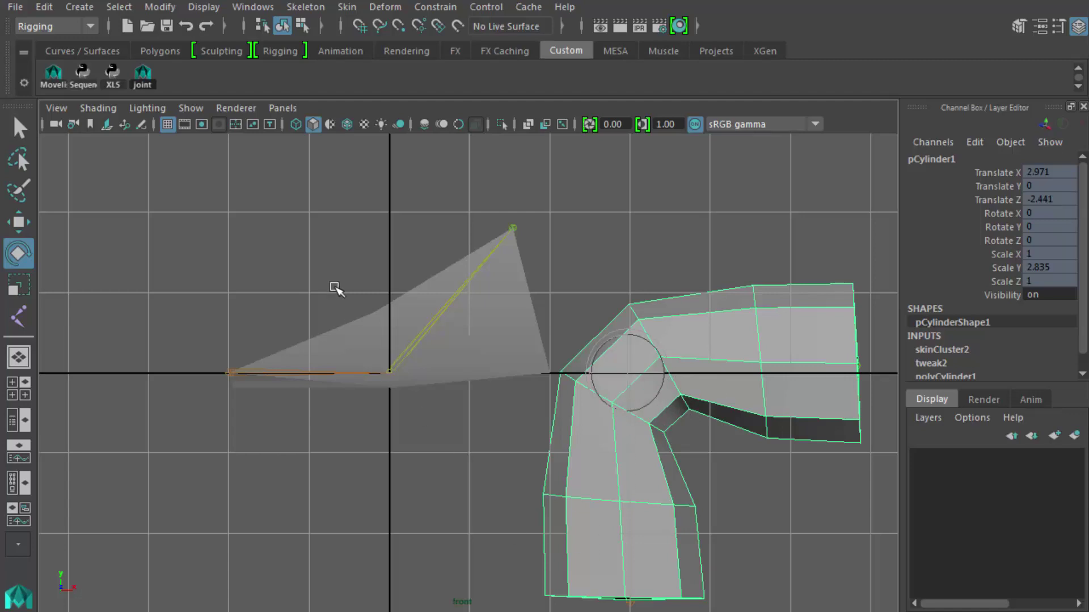
{"action": "left_click", "coordinate": [88, 106]}
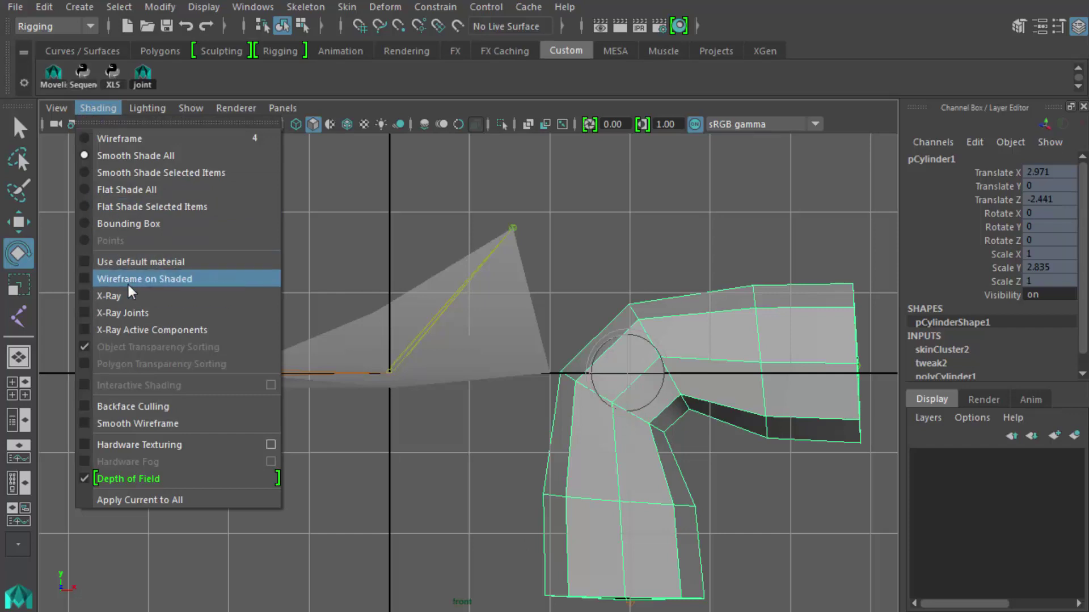
{"action": "left_click", "coordinate": [138, 313]}
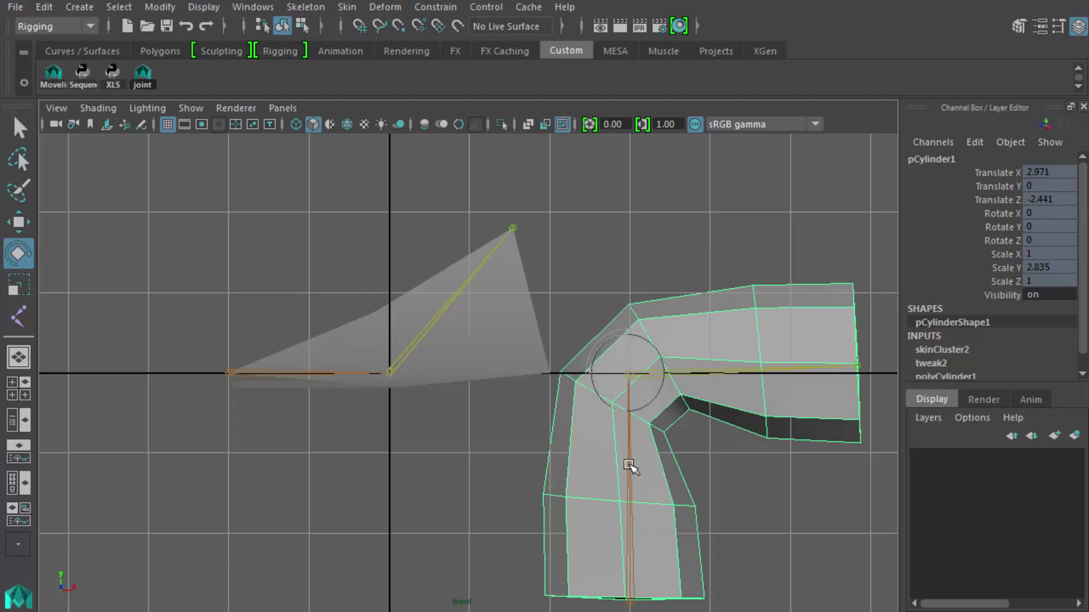
Set the joint display scale to 4.75 and clear the selection
{"action": "left_click", "coordinate": [205, 6]}
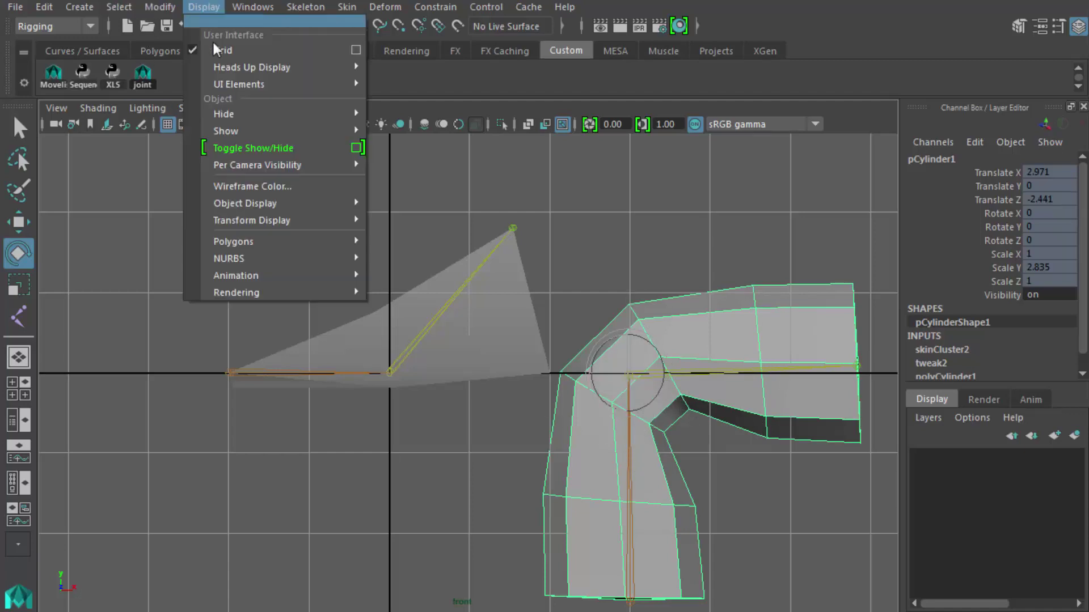
{"action": "mouse_move", "coordinate": [291, 276]}
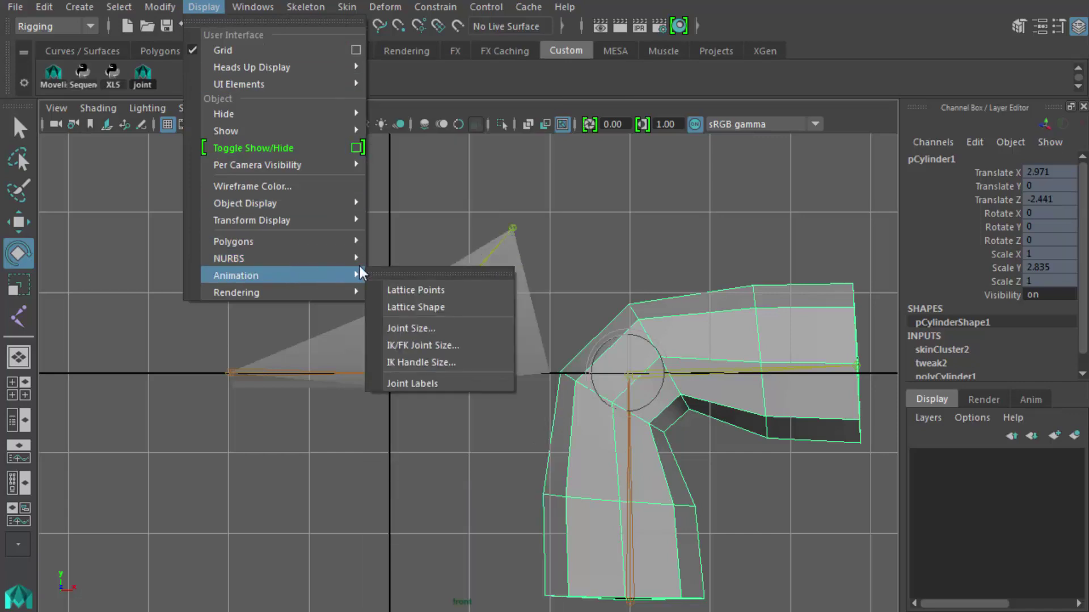
{"action": "left_click", "coordinate": [434, 330]}
{"action": "left_click", "coordinate": [217, 196]}
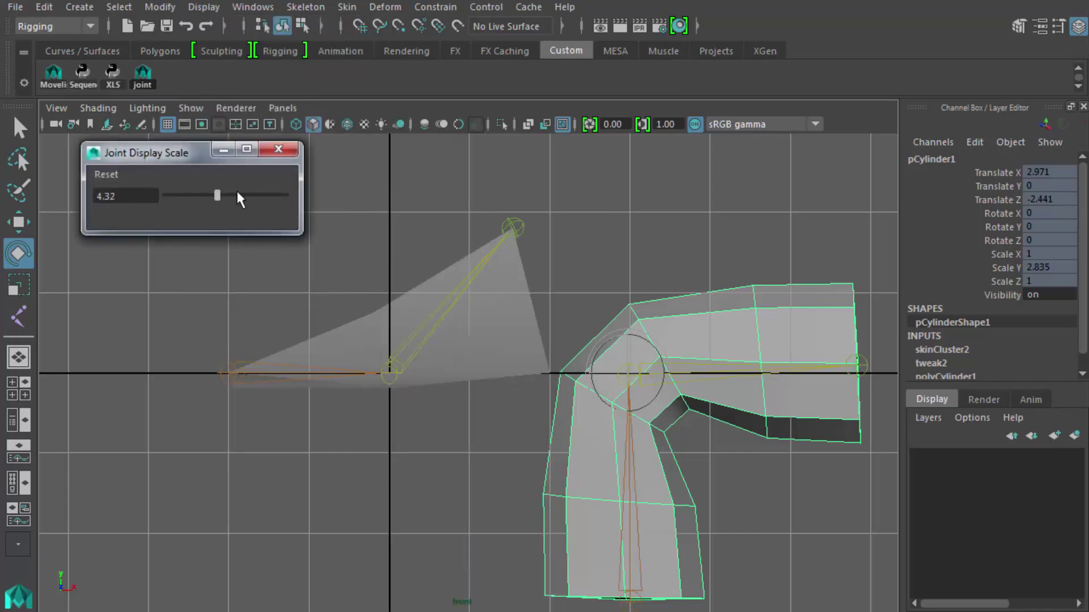
{"action": "left_click", "coordinate": [223, 196]}
{"action": "left_click", "coordinate": [448, 364]}
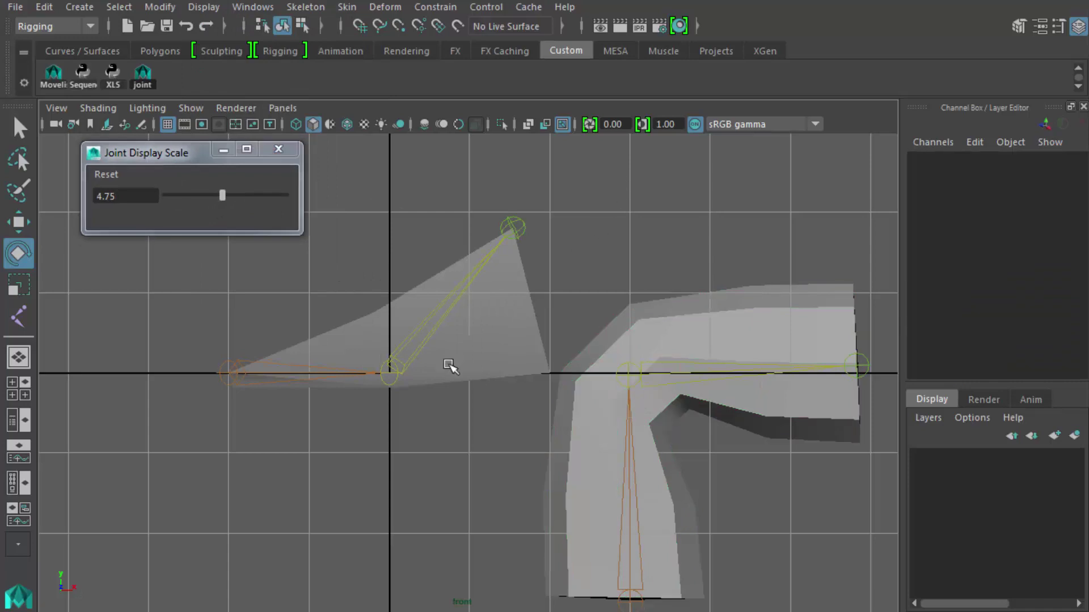
Return to the full-size perspective view and examine how the plane deforms around its middle joint
{"action": "left_click", "coordinate": [419, 350]}
{"action": "key", "text": "Up"}
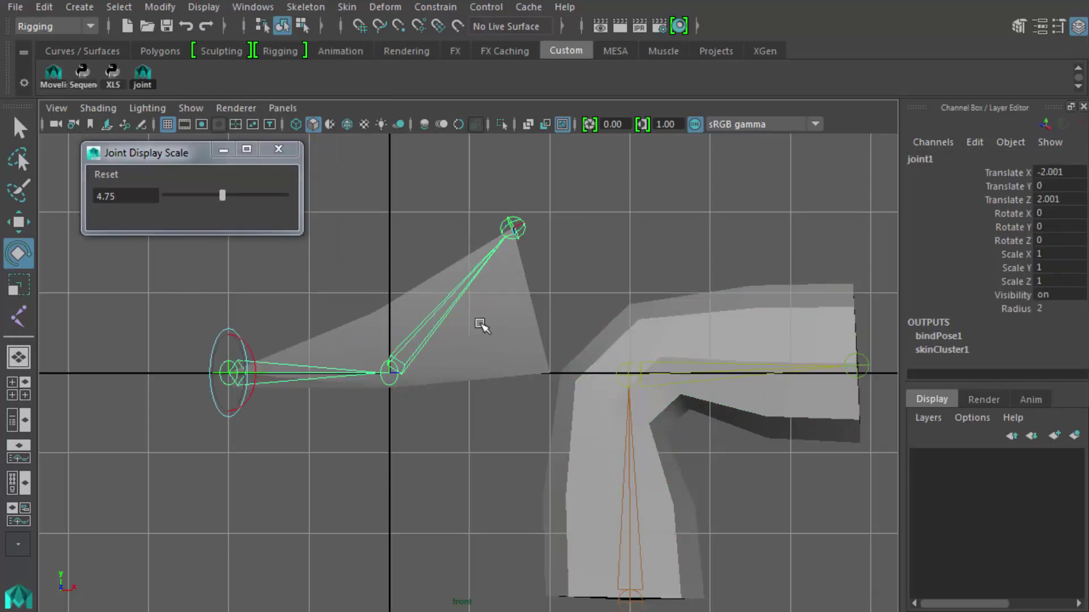
{"action": "key", "text": "space"}
{"action": "key", "text": "space"}
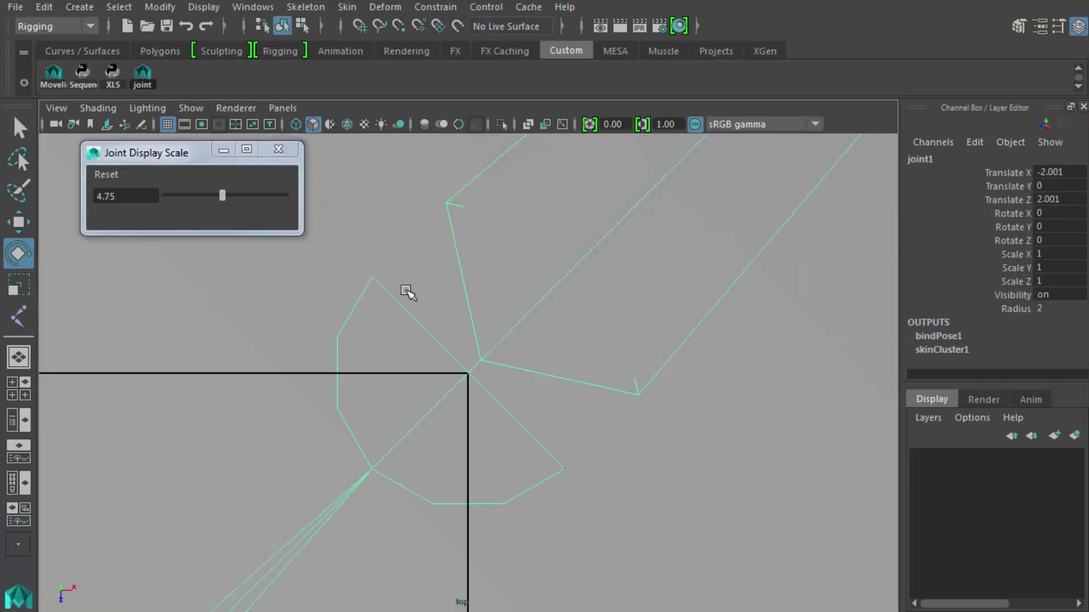
{"action": "left_click", "coordinate": [19, 388]}
{"action": "key", "text": "space"}
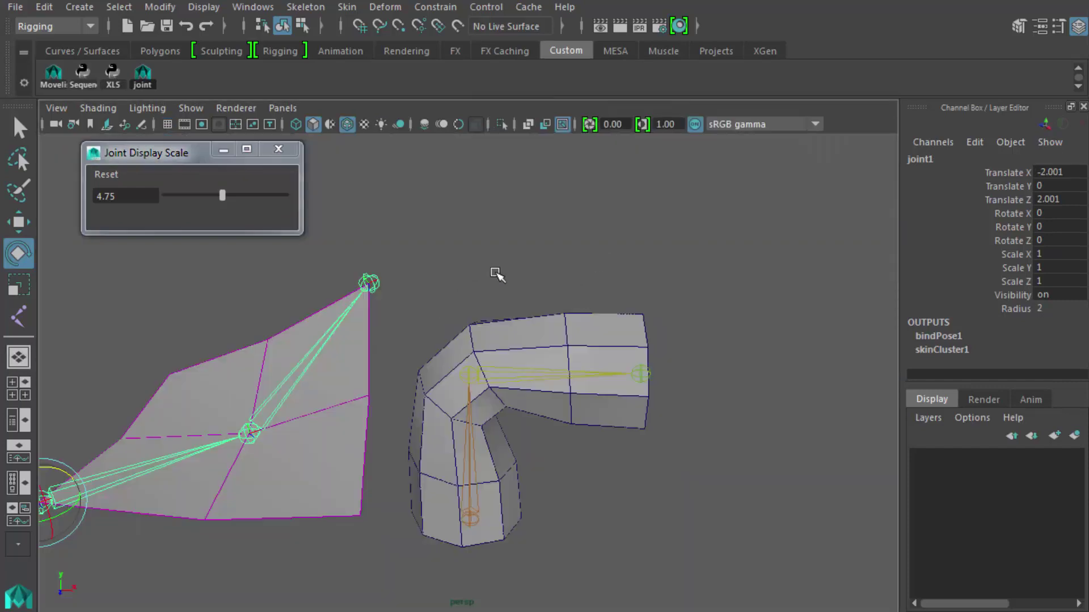
{"action": "left_click", "coordinate": [498, 274]}
{"action": "left_click", "coordinate": [311, 374]}
{"action": "left_click_drag", "start_coordinate": [323, 466], "coordinate": [396, 498], "text": "alt"}
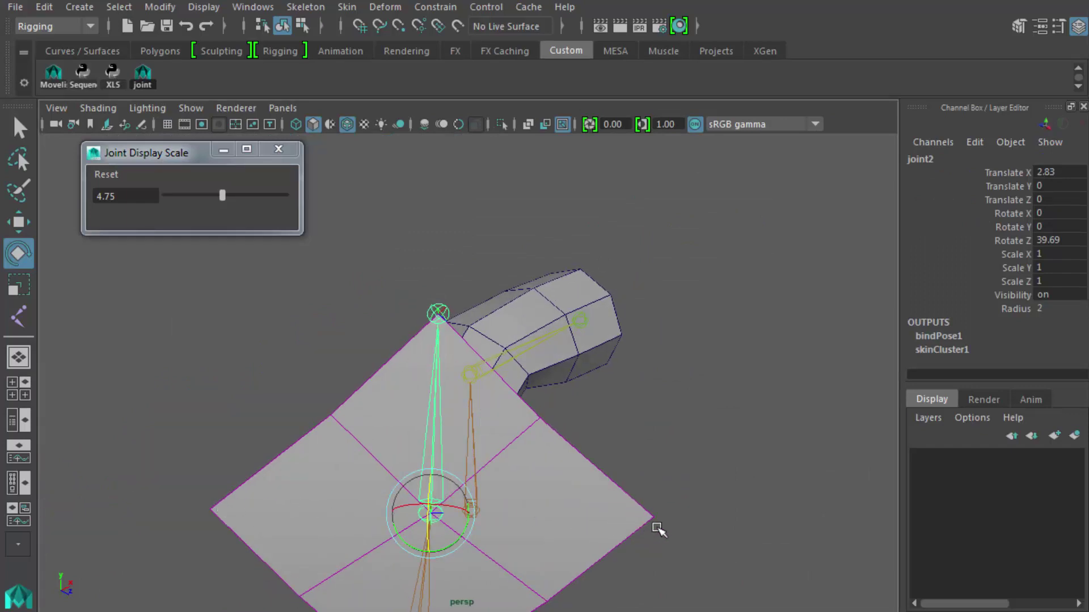
{"action": "left_click_drag", "start_coordinate": [656, 532], "coordinate": [547, 510], "text": "alt"}
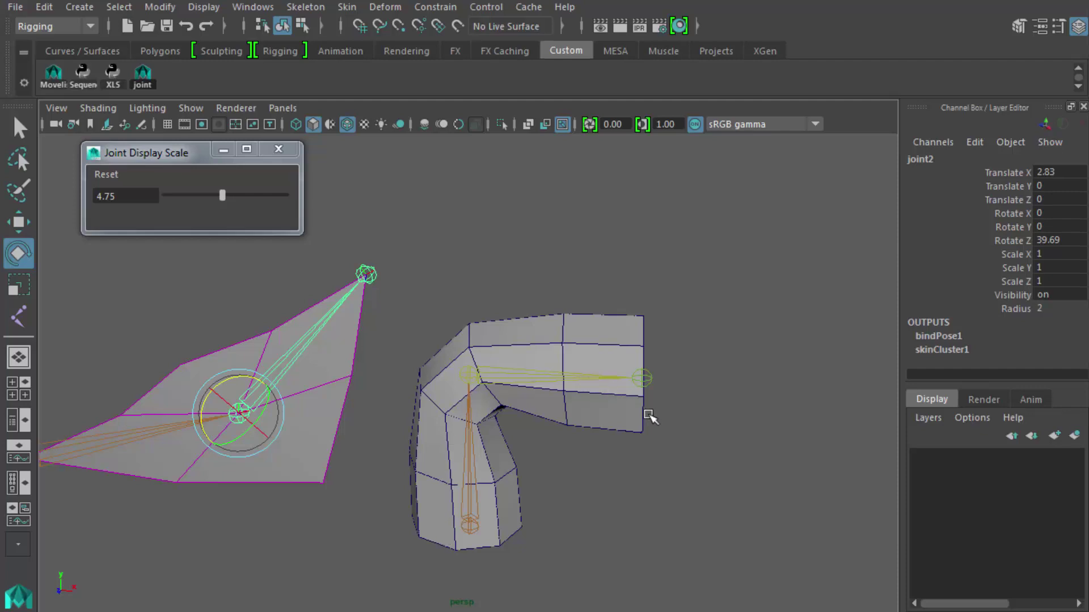
{"action": "left_click_drag", "start_coordinate": [632, 447], "coordinate": [655, 505], "text": "alt"}
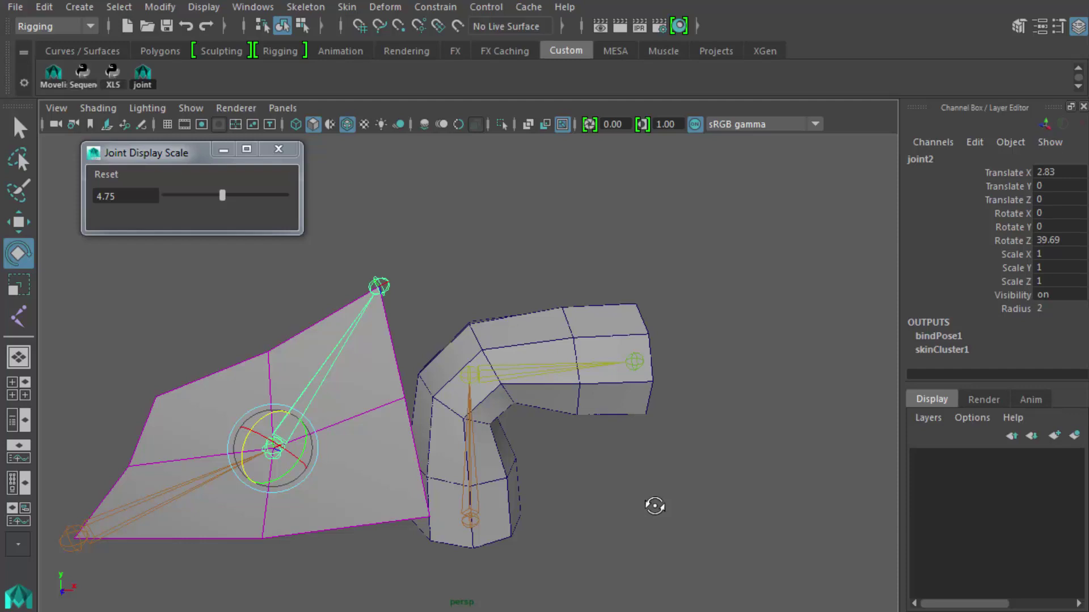
Select the cylinder mesh and examine the deformation of its edge loops at the bend from several angles
{"action": "left_click", "coordinate": [620, 419]}
{"action": "left_click", "coordinate": [615, 411]}
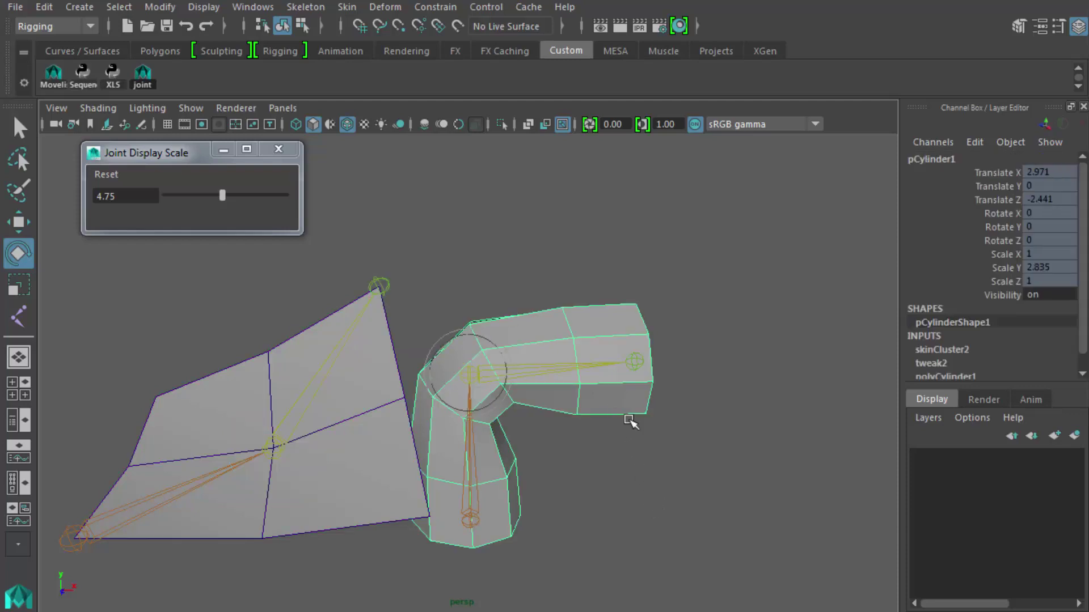
{"action": "left_click_drag", "start_coordinate": [682, 466], "coordinate": [648, 460], "text": "alt"}
{"action": "key", "text": "space"}
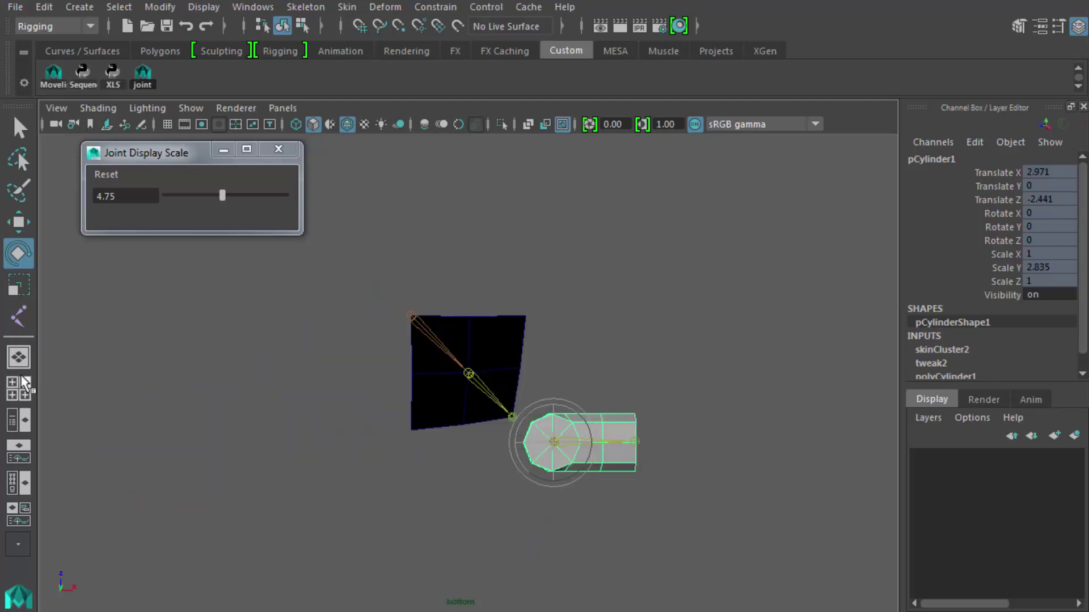
{"action": "left_click", "coordinate": [25, 385]}
{"action": "key", "text": "space"}
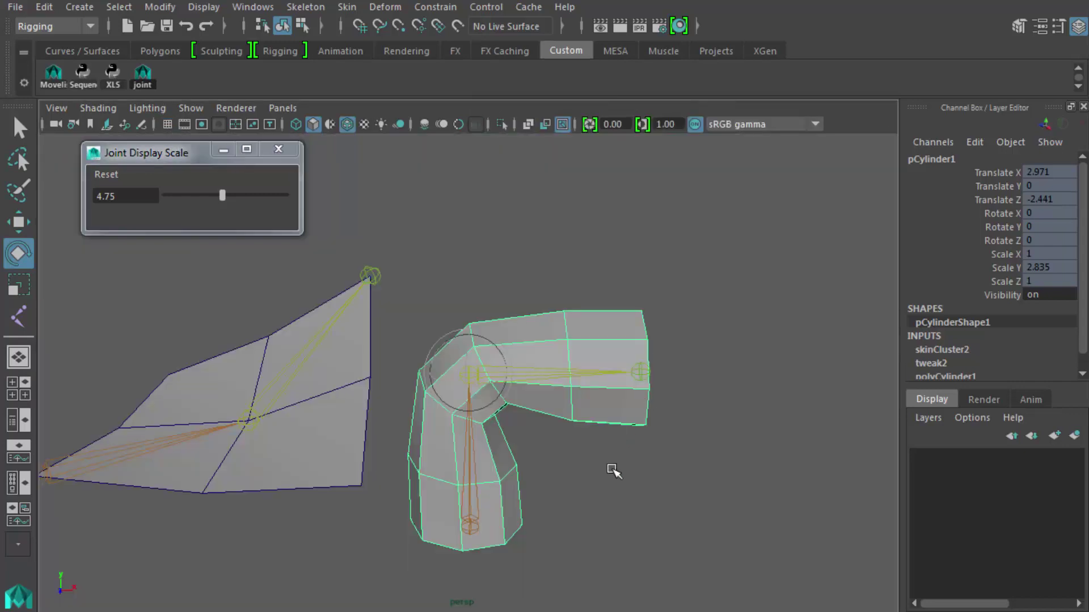
{"action": "left_click_drag", "start_coordinate": [621, 460], "coordinate": [563, 433], "text": "alt"}
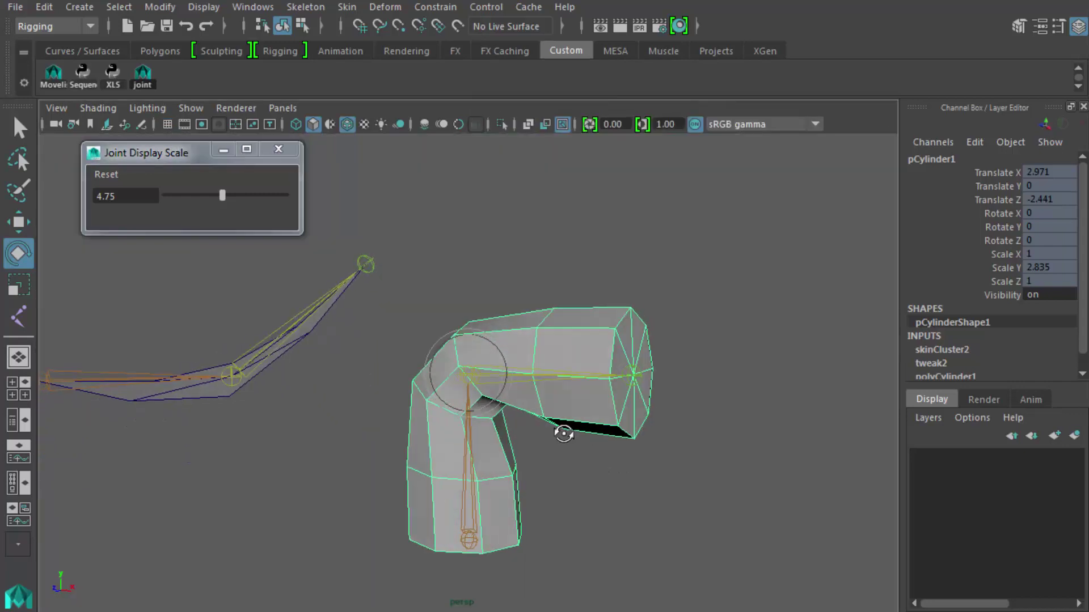
{"action": "left_click", "coordinate": [620, 469]}
{"action": "left_click", "coordinate": [602, 414]}
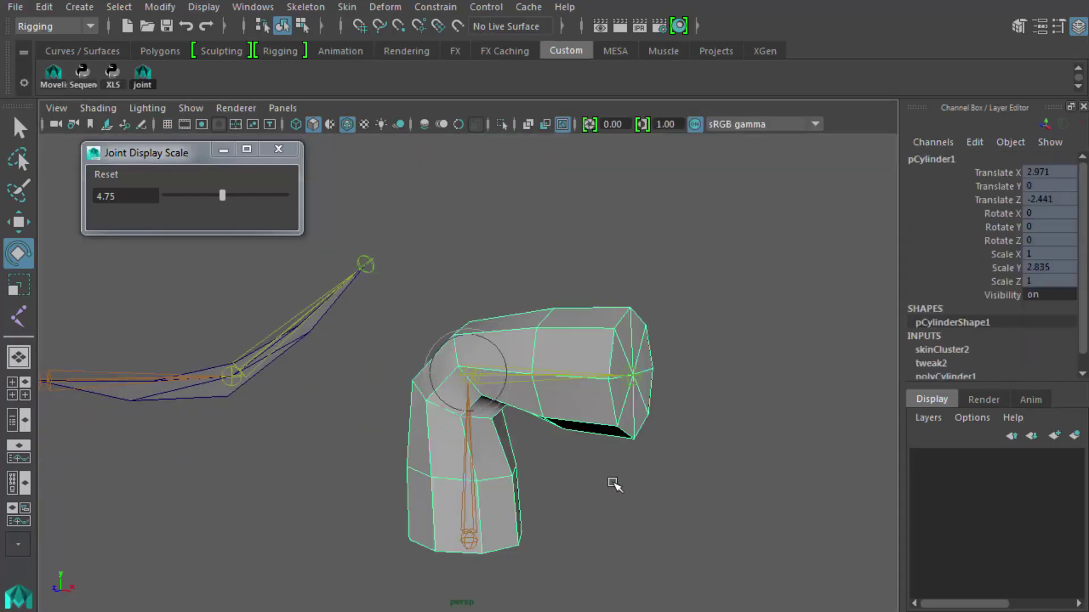
Activate the Paint Skin Weights tool on the bent cylinder
{"action": "left_click_drag", "start_coordinate": [615, 480], "coordinate": [624, 426], "text": "alt"}
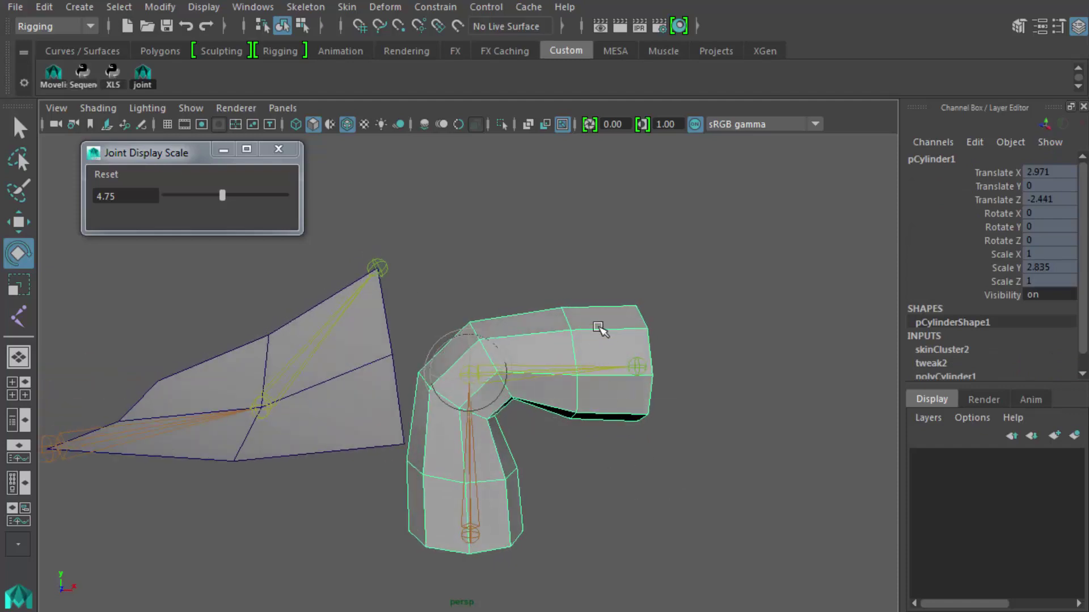
{"action": "right_click_drag", "start_coordinate": [598, 326], "coordinate": [569, 316]}
{"action": "left_click_drag", "start_coordinate": [658, 383], "coordinate": [671, 394], "text": "alt"}
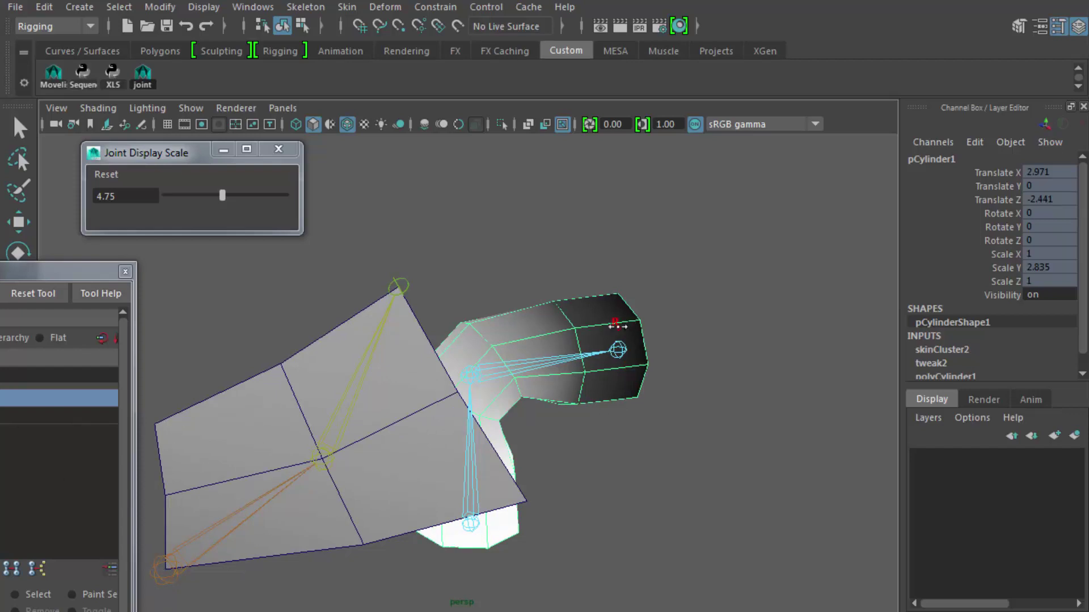
Try painting the root joint's influence onto the far end of the cylinder's bent upper half
{"action": "mouse_move", "coordinate": [640, 330]}
{"action": "left_mouse_down"}
{"action": "mouse_move", "coordinate": [641, 309]}
{"action": "mouse_move", "coordinate": [644, 340]}
{"action": "mouse_move", "coordinate": [607, 354]}
{"action": "mouse_move", "coordinate": [539, 337]}
{"action": "mouse_move", "coordinate": [592, 299]}
{"action": "left_mouse_up"}
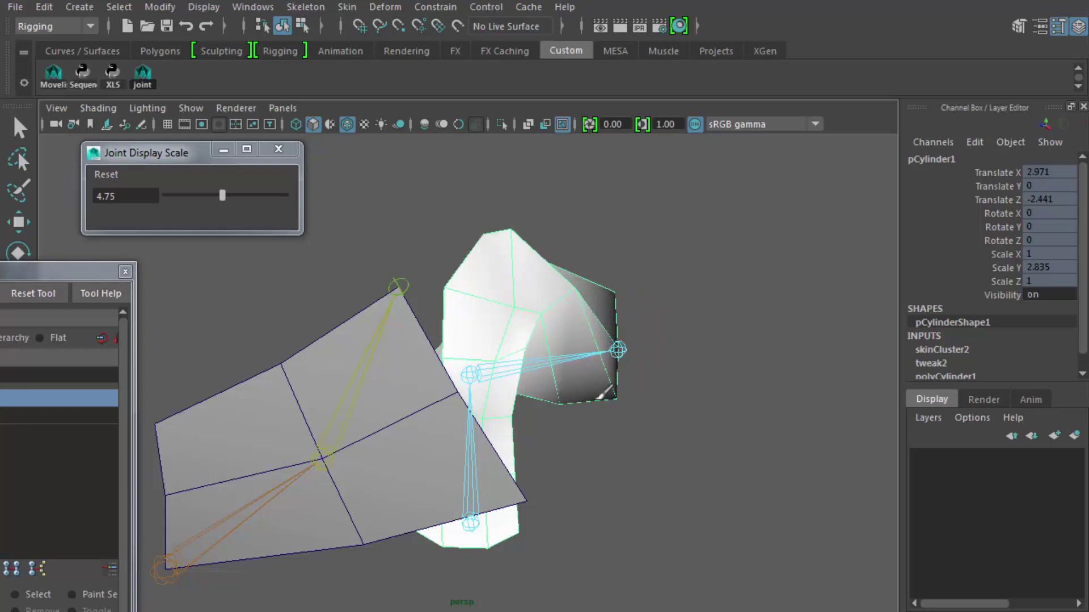
{"action": "mouse_move", "coordinate": [603, 392]}
{"action": "left_mouse_down"}
{"action": "mouse_move", "coordinate": [637, 299]}
{"action": "mouse_move", "coordinate": [533, 313]}
{"action": "mouse_move", "coordinate": [531, 276]}
{"action": "left_mouse_up"}
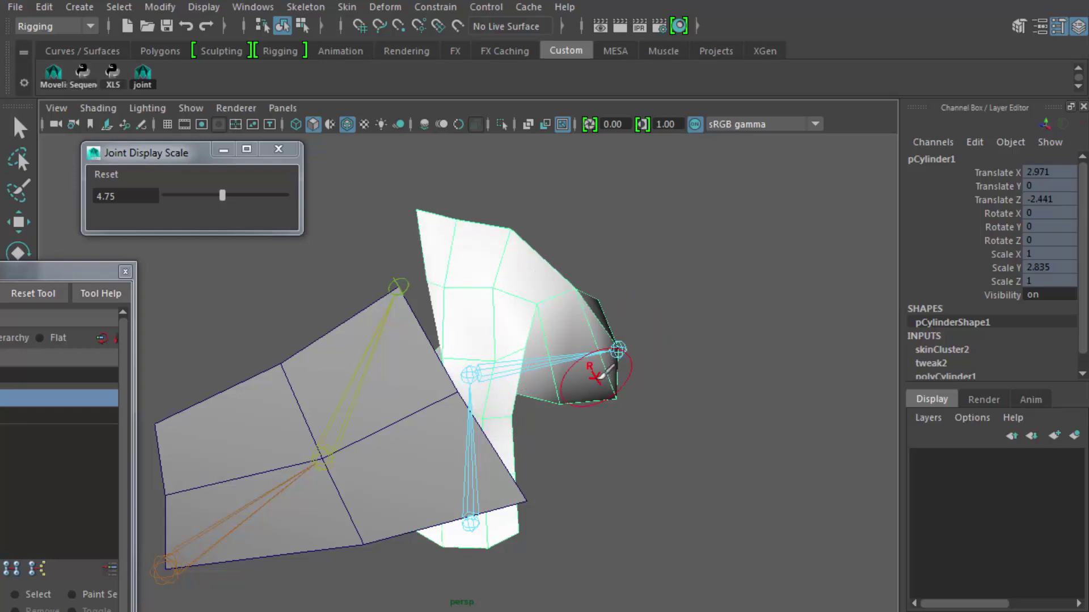
{"action": "left_click_drag", "start_coordinate": [675, 409], "coordinate": [602, 417], "text": "alt"}
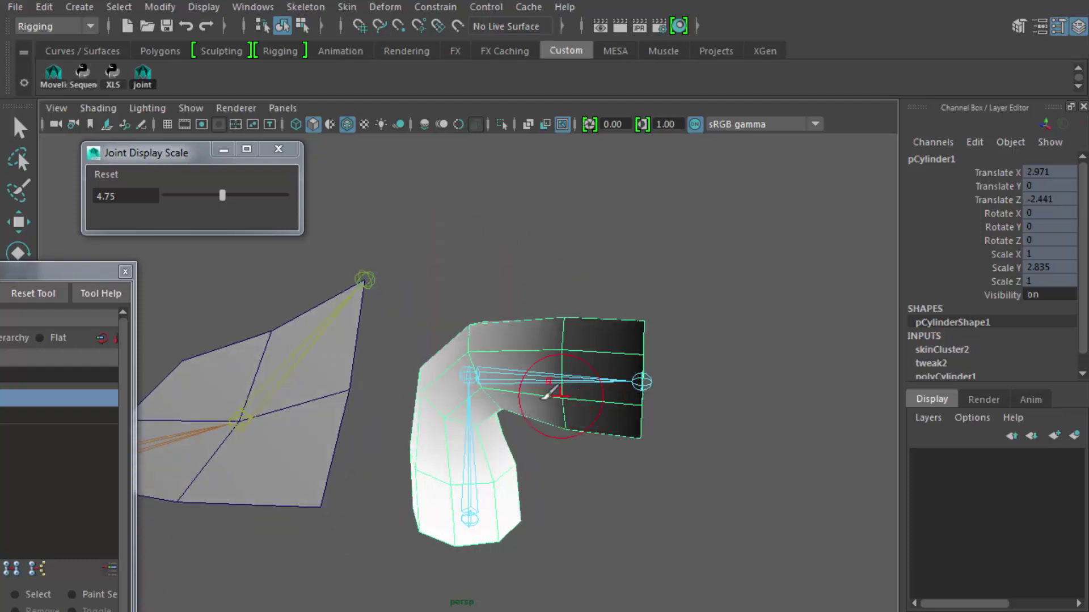
Paint the end joint's weights onto the outermost ring of vertices at the cylinder's bent end
{"action": "left_click", "coordinate": [34, 432]}
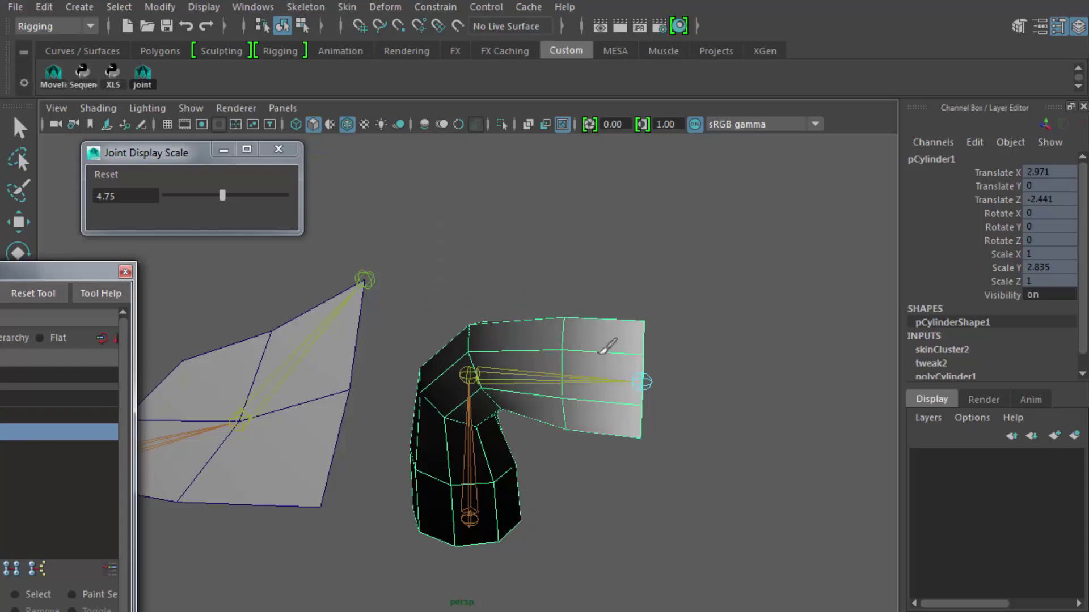
{"action": "mouse_move", "coordinate": [646, 328]}
{"action": "left_mouse_down"}
{"action": "mouse_move", "coordinate": [638, 374]}
{"action": "mouse_move", "coordinate": [634, 363]}
{"action": "left_mouse_up"}
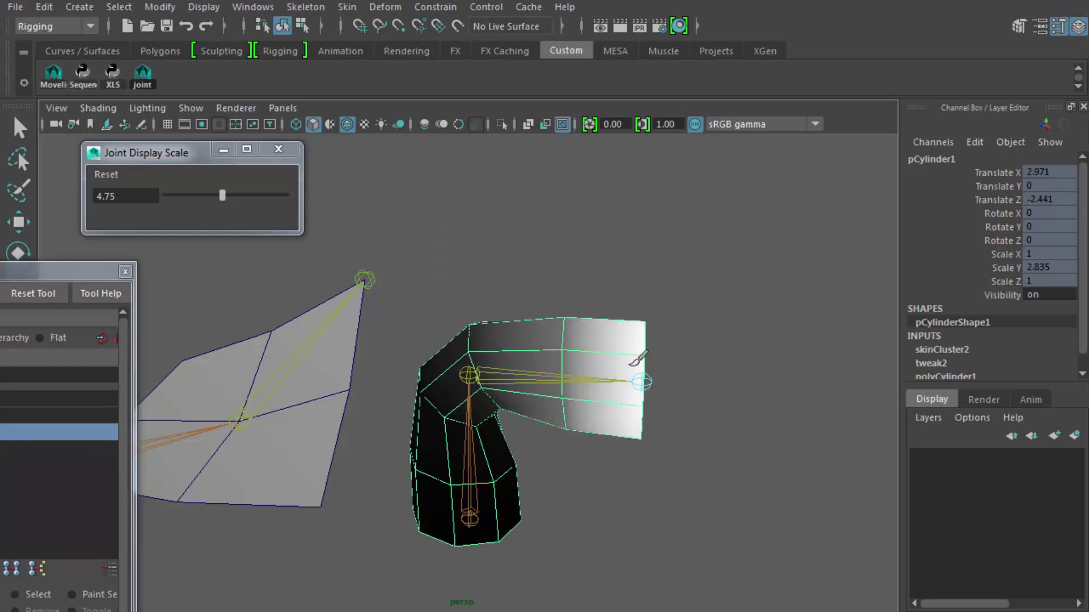
Select the ring of vertices at the cylinder's bent end in component mode
{"action": "mouse_move", "coordinate": [636, 418]}
{"action": "left_mouse_down", "text": "alt"}
{"action": "mouse_move", "coordinate": [676, 413]}
{"action": "mouse_move", "coordinate": [375, 415]}
{"action": "mouse_move", "coordinate": [346, 439]}
{"action": "mouse_move", "coordinate": [313, 439]}
{"action": "mouse_move", "coordinate": [288, 355]}
{"action": "left_mouse_up", "text": "alt"}
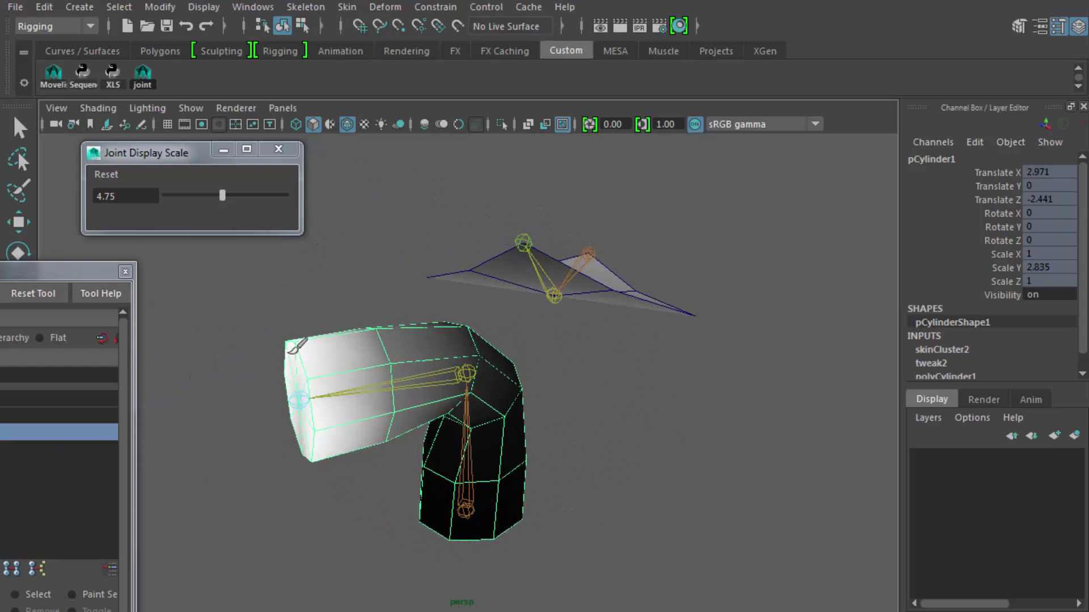
{"action": "key", "text": "q"}
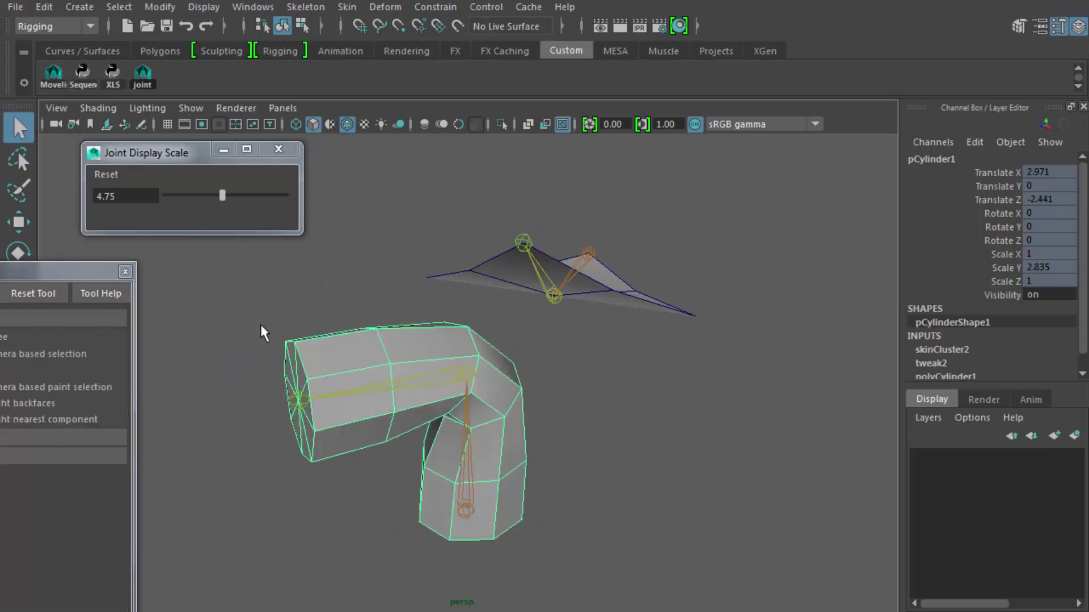
{"action": "right_click_drag", "start_coordinate": [301, 359], "coordinate": [246, 356]}
{"action": "left_click_drag", "start_coordinate": [256, 356], "coordinate": [326, 486]}
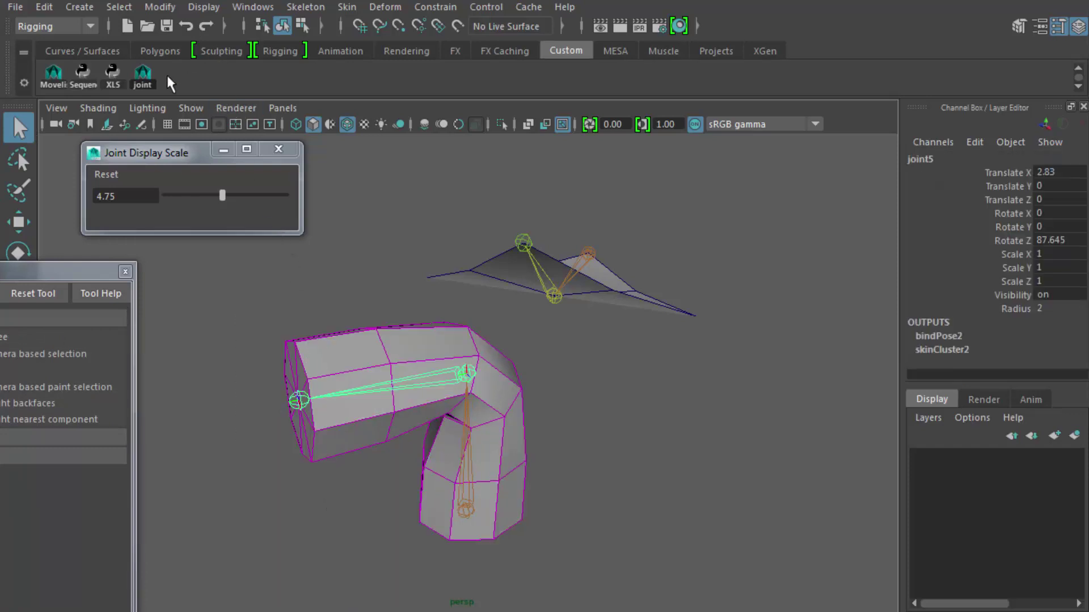
{"action": "left_click", "coordinate": [301, 25]}
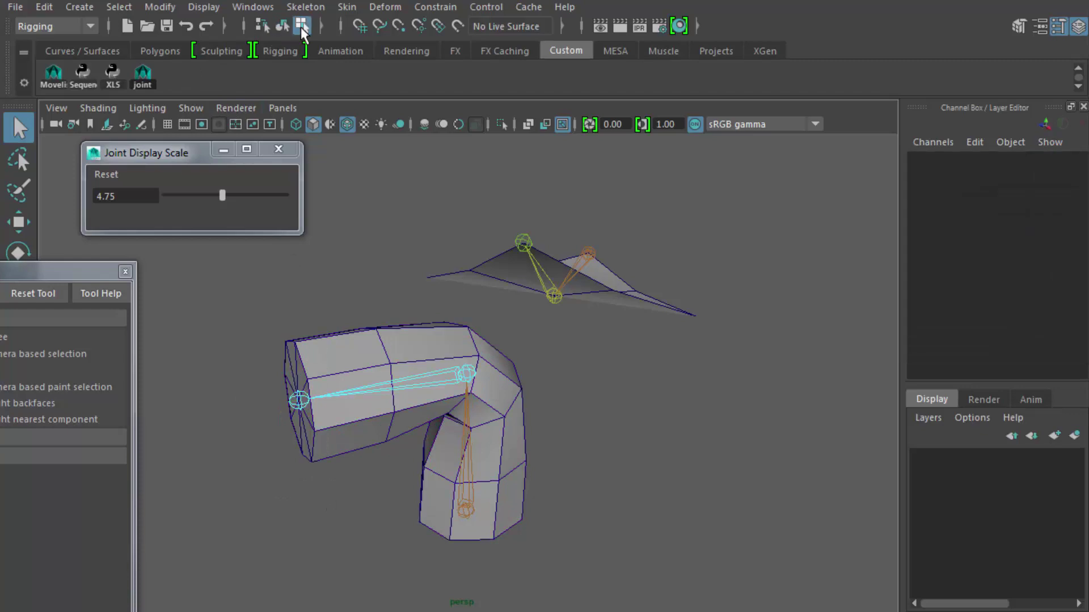
{"action": "left_click", "coordinate": [324, 359]}
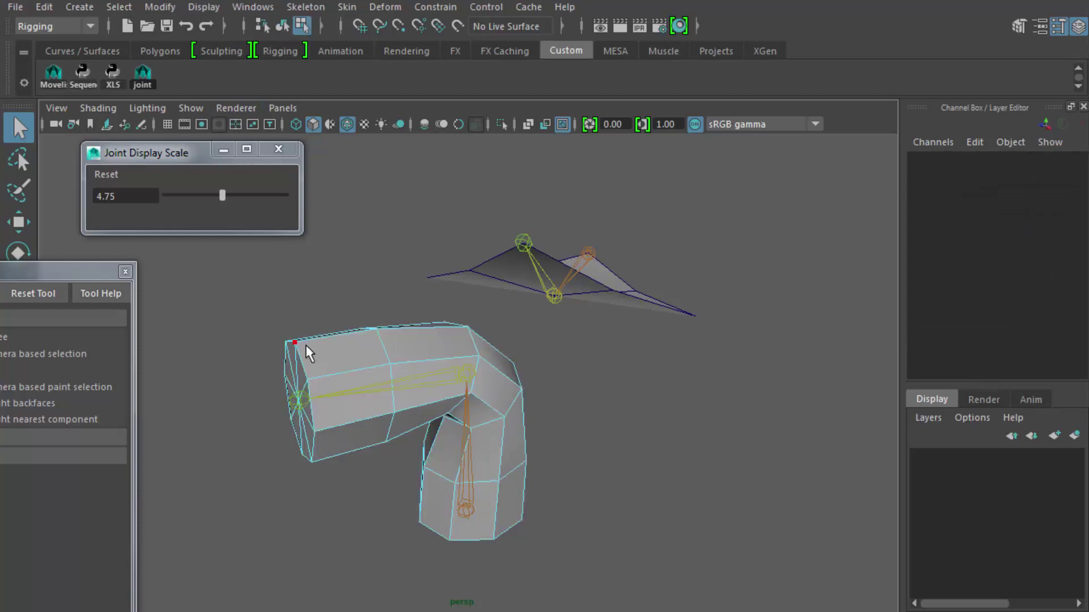
{"action": "right_click_drag", "start_coordinate": [305, 345], "coordinate": [256, 348]}
{"action": "left_click_drag", "start_coordinate": [236, 315], "coordinate": [332, 512]}
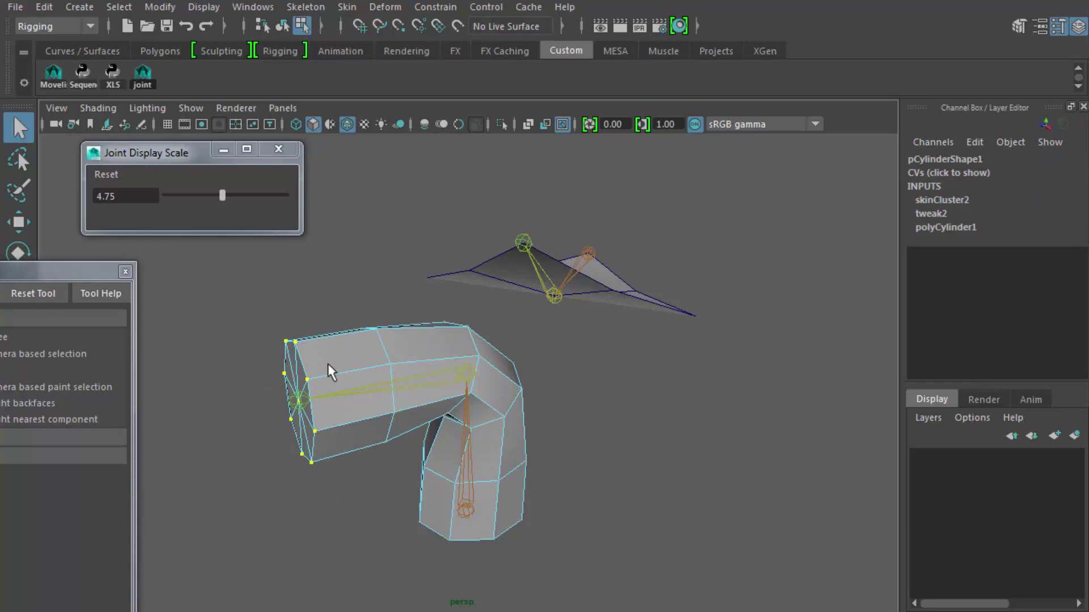
Return to painting skin weights on the cylinder and flood the end joint's weights across the mesh
{"action": "right_click_drag", "start_coordinate": [352, 338], "coordinate": [310, 324]}
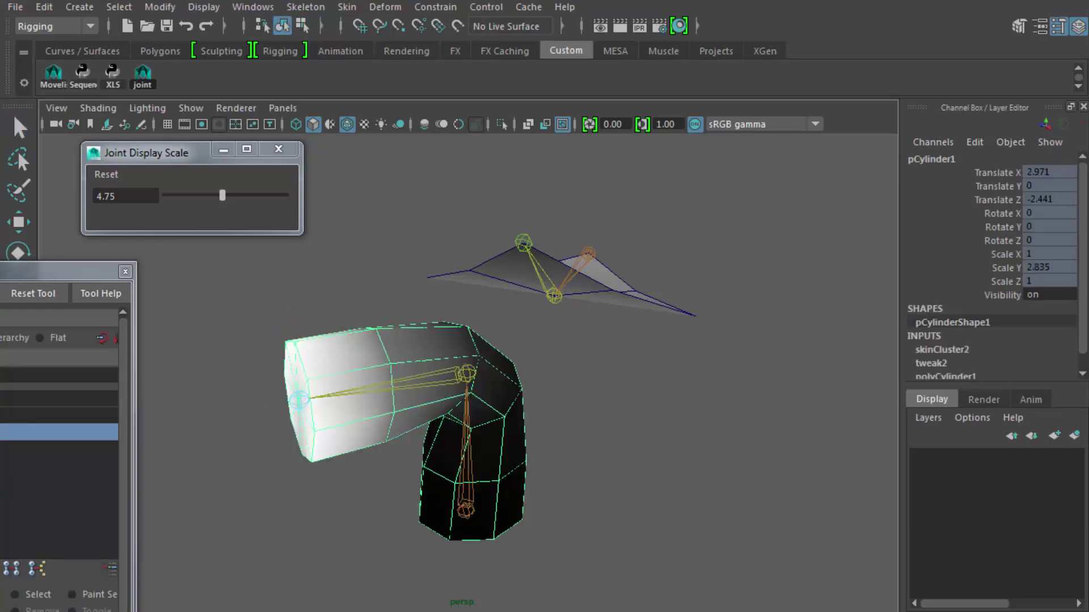
{"action": "left_click_drag", "start_coordinate": [123, 372], "coordinate": [123, 526]}
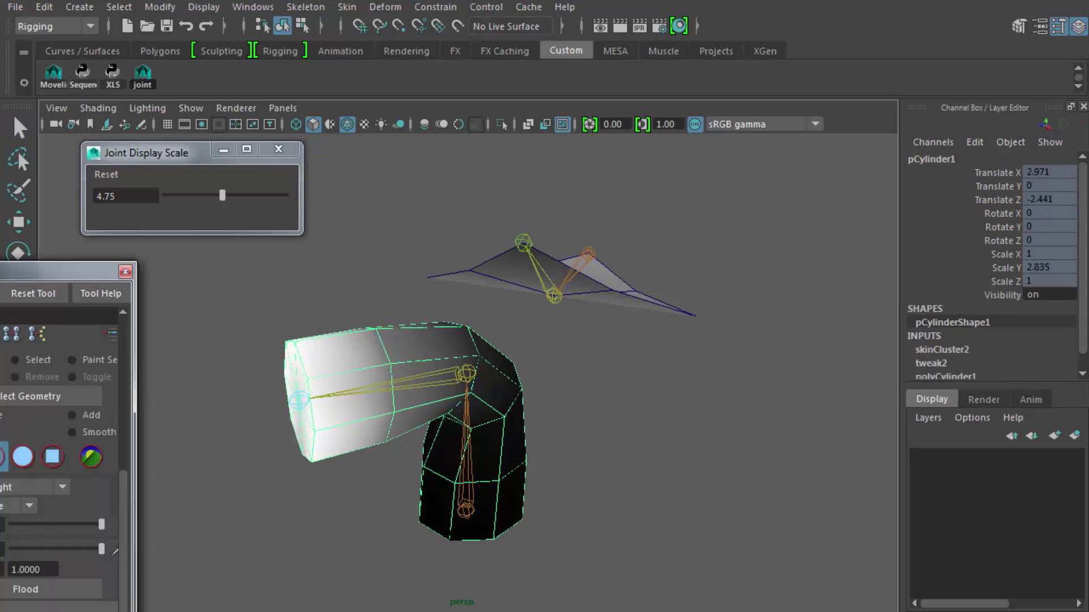
{"action": "left_click_drag", "start_coordinate": [9, 276], "coordinate": [783, 59]}
{"action": "left_click", "coordinate": [816, 372]}
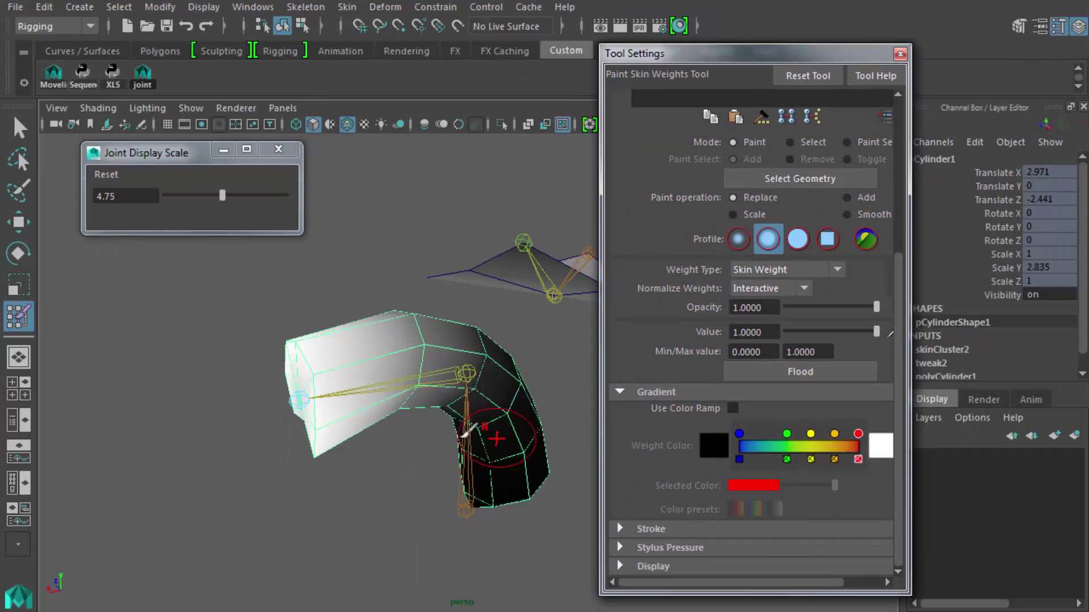
Leave weight painting and switch the cylinder to vertex mode with its end-cap vertices selected
{"action": "key", "text": "q"}
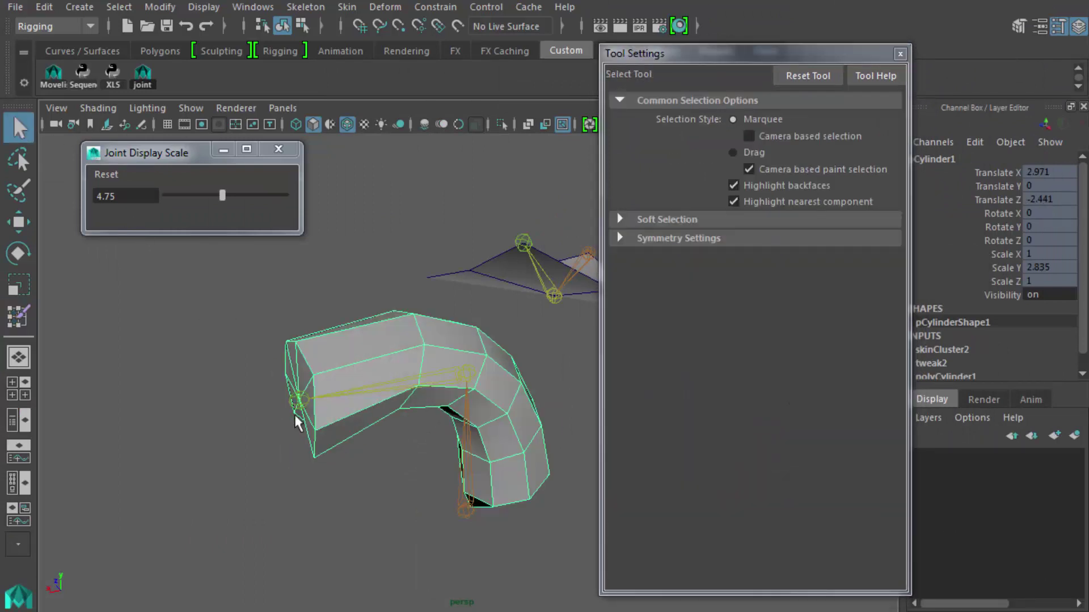
{"action": "mouse_move", "coordinate": [335, 420]}
{"action": "left_mouse_down", "text": "alt"}
{"action": "mouse_move", "coordinate": [309, 396]}
{"action": "mouse_move", "coordinate": [339, 407]}
{"action": "left_mouse_up", "text": "alt"}
{"action": "right_click_drag", "start_coordinate": [339, 406], "coordinate": [257, 369]}
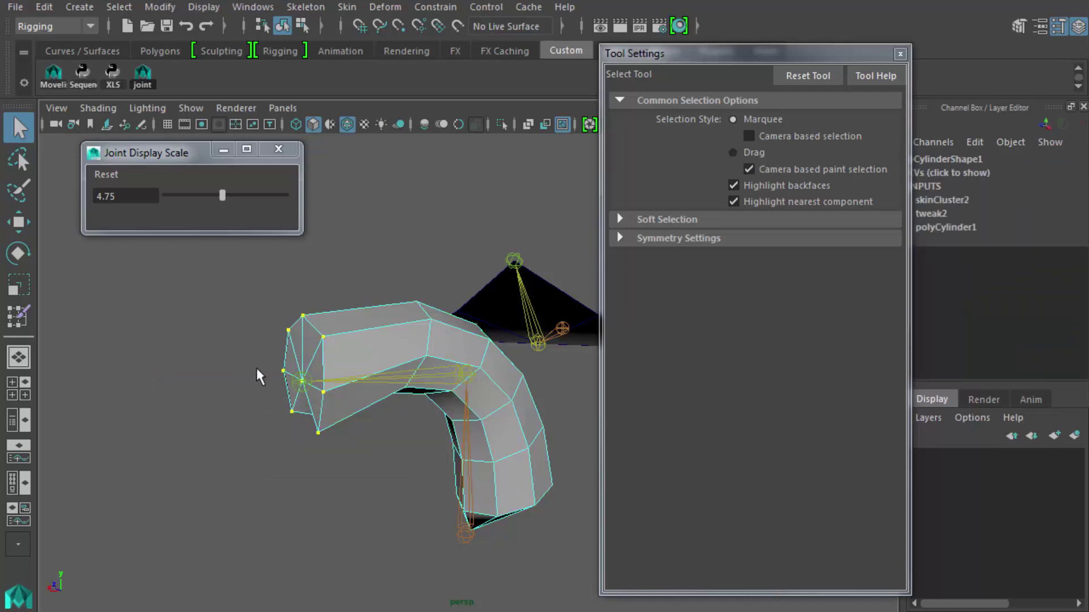
{"action": "mouse_move", "coordinate": [372, 360]}
{"action": "left_mouse_down", "text": "alt"}
{"action": "mouse_move", "coordinate": [389, 381]}
{"action": "mouse_move", "coordinate": [377, 376]}
{"action": "left_mouse_up", "text": "alt"}
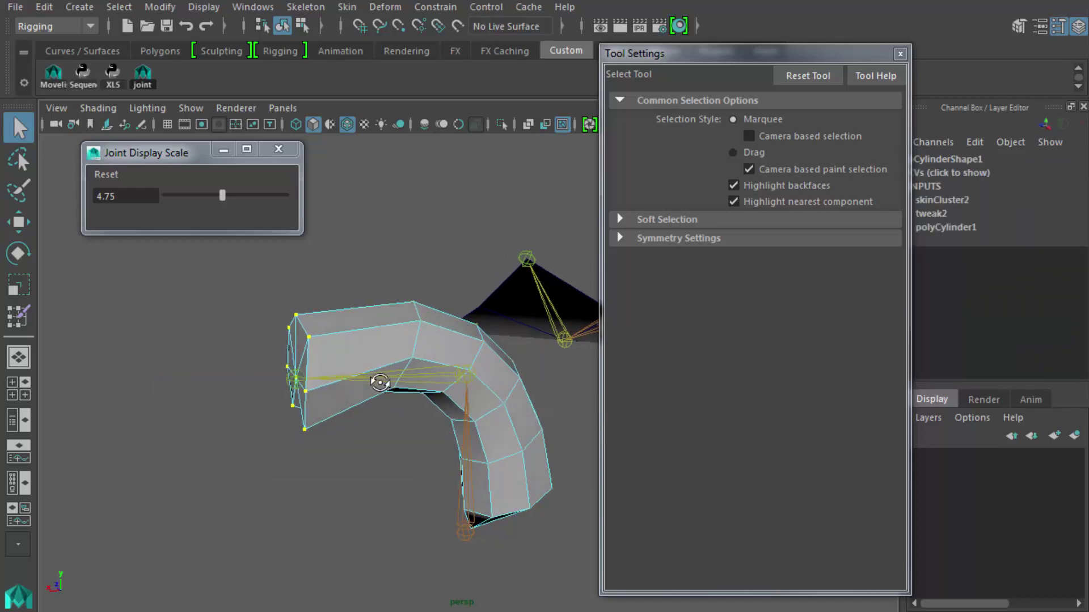
Open the Component Editor, widen it, and show the Smooth Skins weights of the selected vertices
{"action": "left_click", "coordinate": [252, 7]}
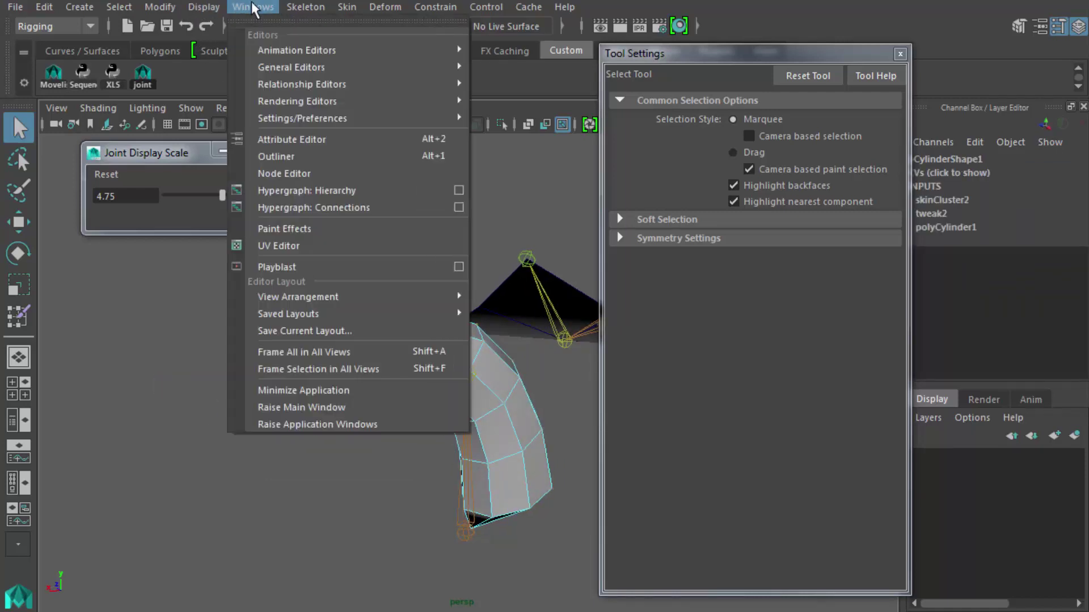
{"action": "mouse_move", "coordinate": [281, 50]}
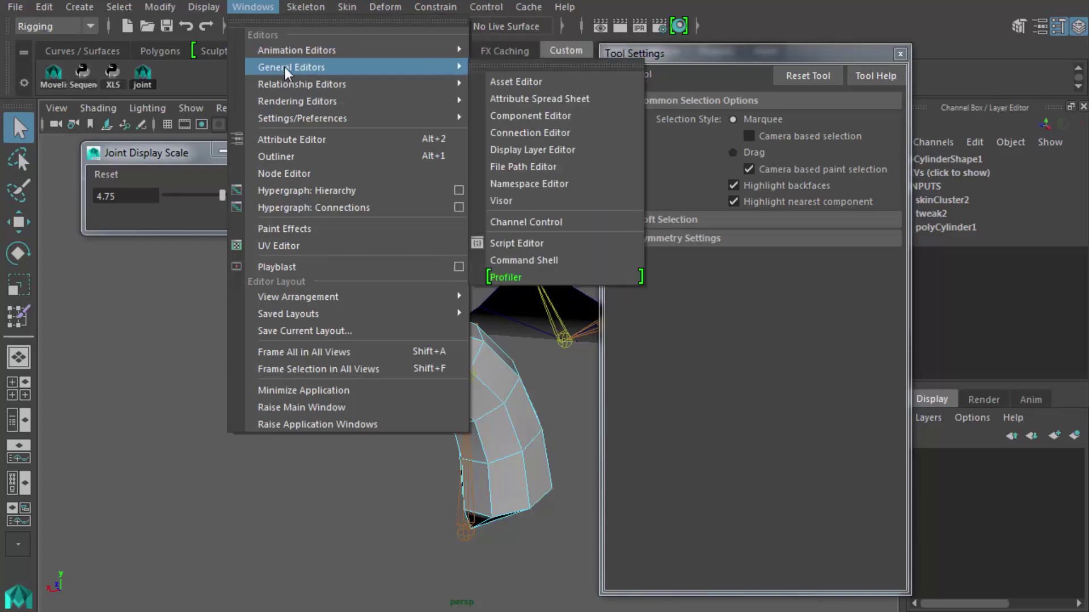
{"action": "mouse_move", "coordinate": [426, 84]}
{"action": "left_click", "coordinate": [544, 118]}
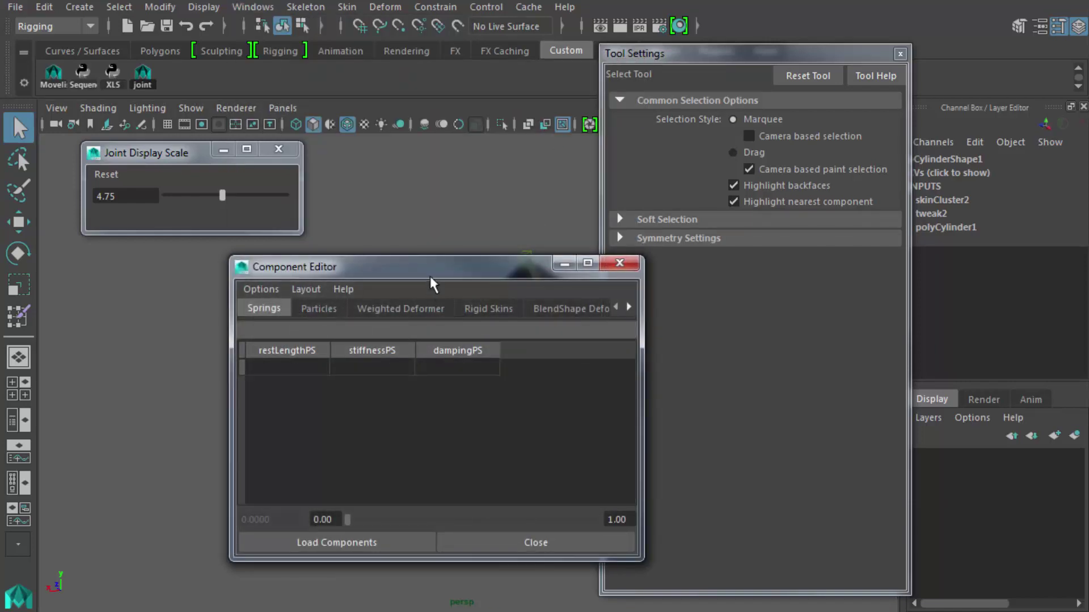
{"action": "left_click_drag", "start_coordinate": [430, 275], "coordinate": [472, 40]}
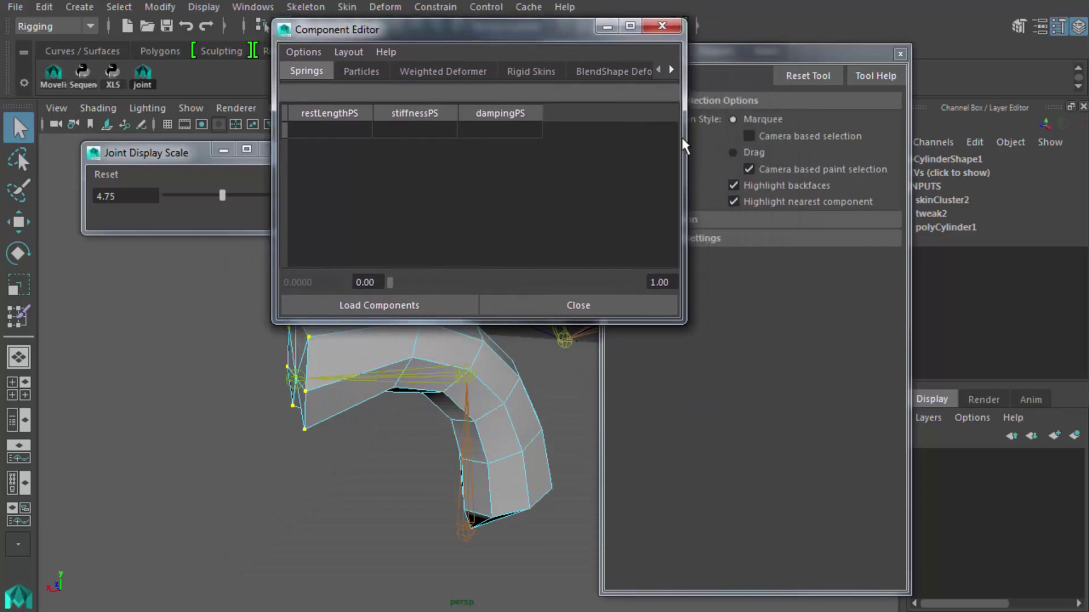
{"action": "left_click_drag", "start_coordinate": [682, 138], "coordinate": [966, 167]}
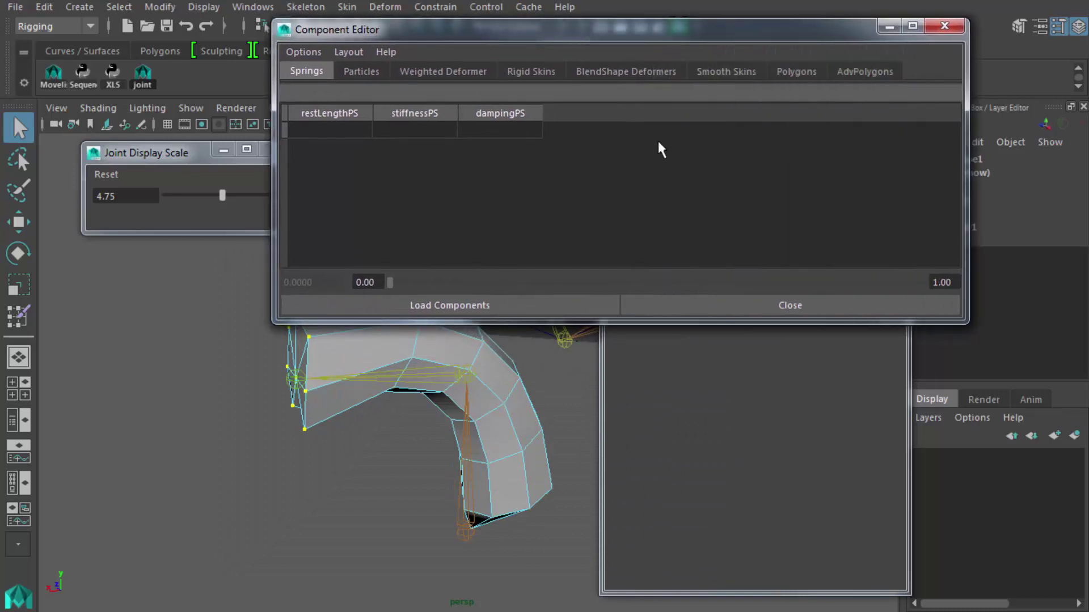
{"action": "left_click_drag", "start_coordinate": [504, 36], "coordinate": [374, 19]}
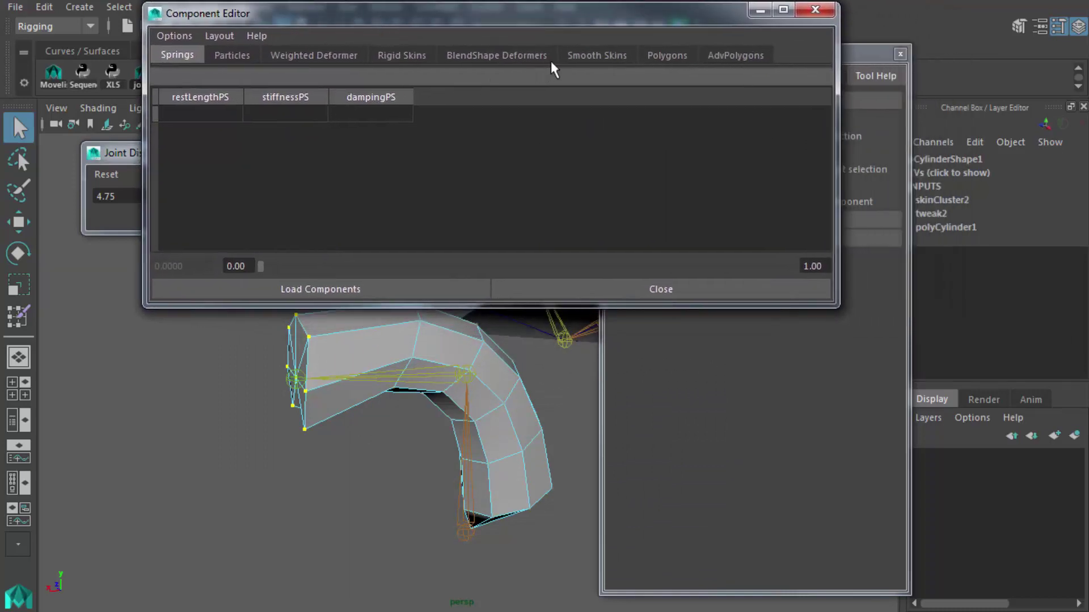
{"action": "left_click", "coordinate": [592, 56]}
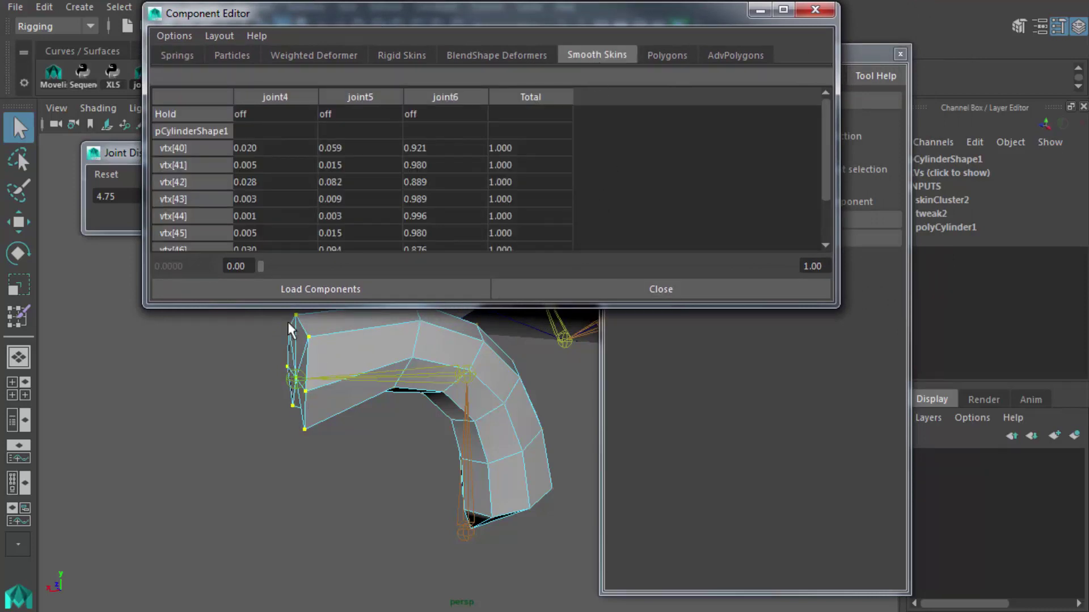
Enlarge the Component Editor to list every selected vertex and compare their joint weights with the cylinder's end
{"action": "middle_click_drag", "start_coordinate": [498, 381], "coordinate": [448, 432], "text": "alt"}
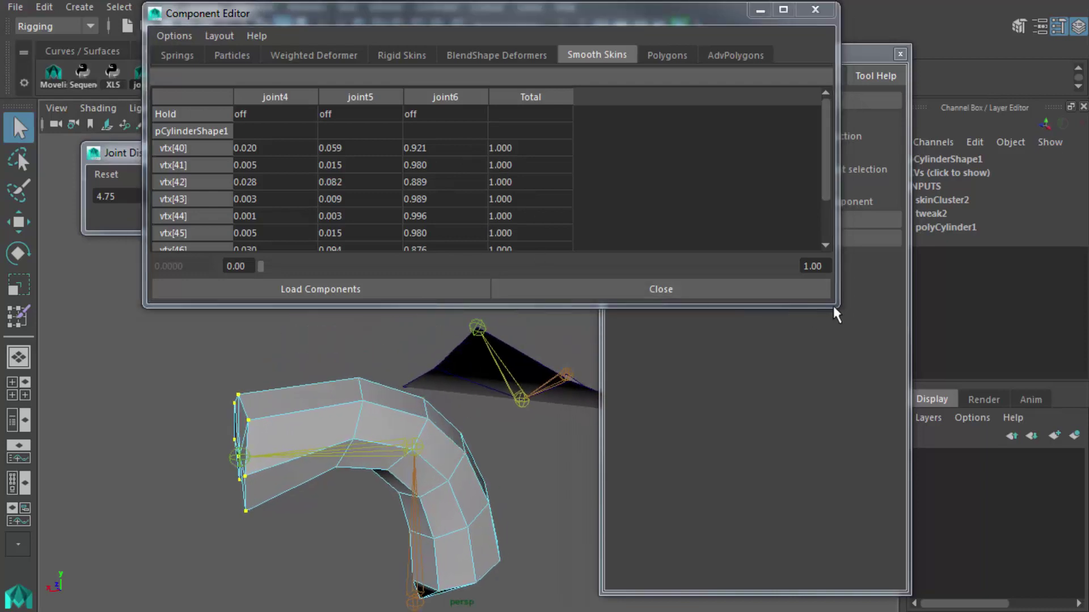
{"action": "left_click_drag", "start_coordinate": [834, 307], "coordinate": [854, 367]}
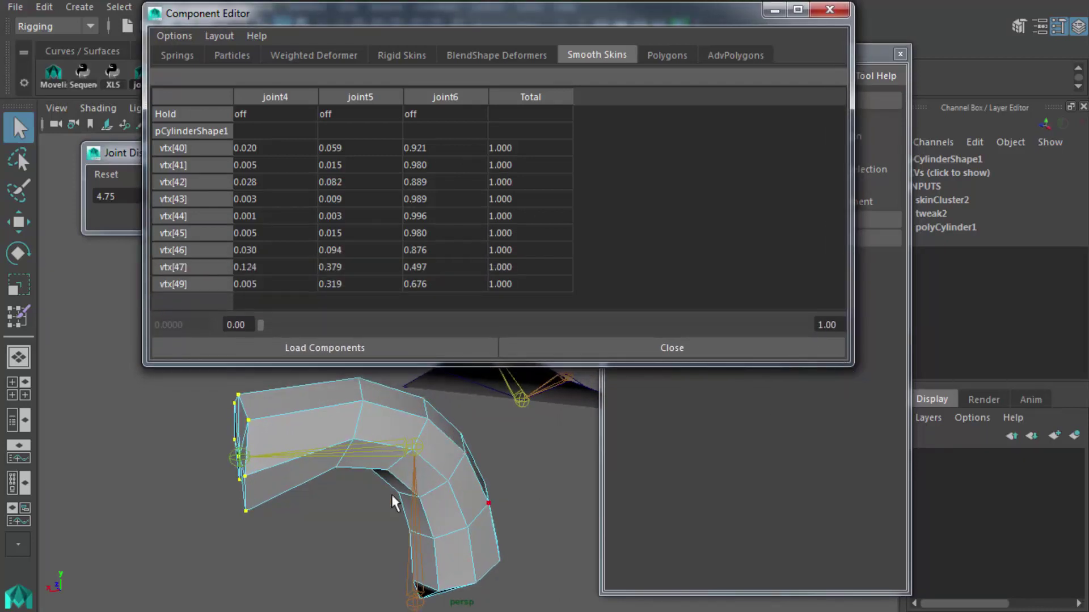
{"action": "left_click_drag", "start_coordinate": [270, 532], "coordinate": [290, 523], "text": "alt"}
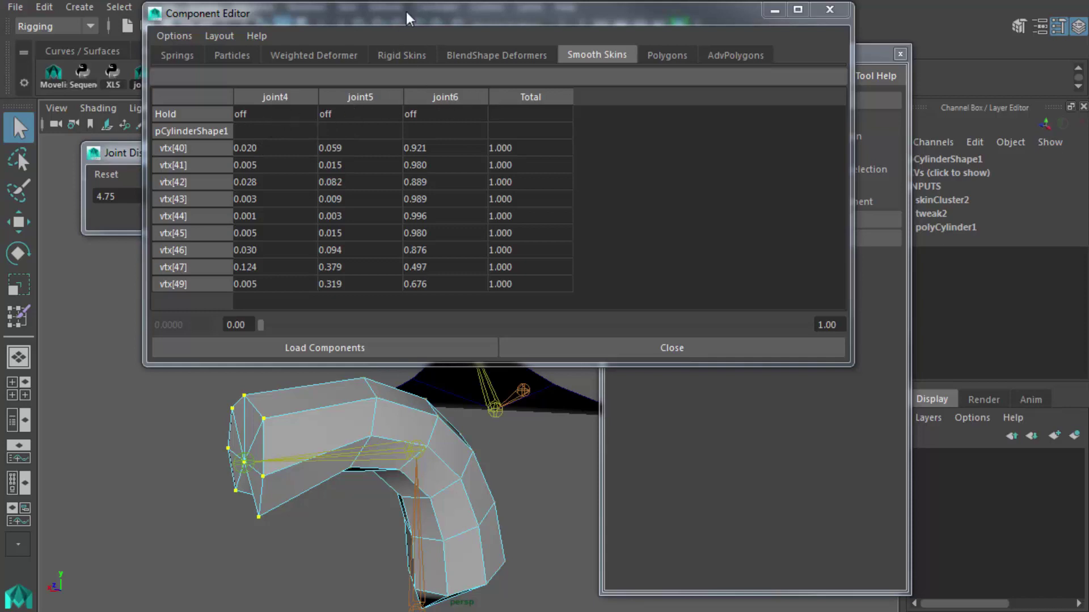
Move the Component Editor aside, close the Tool Settings window and clear the vertex selection
{"action": "left_click_drag", "start_coordinate": [406, 11], "coordinate": [224, 355]}
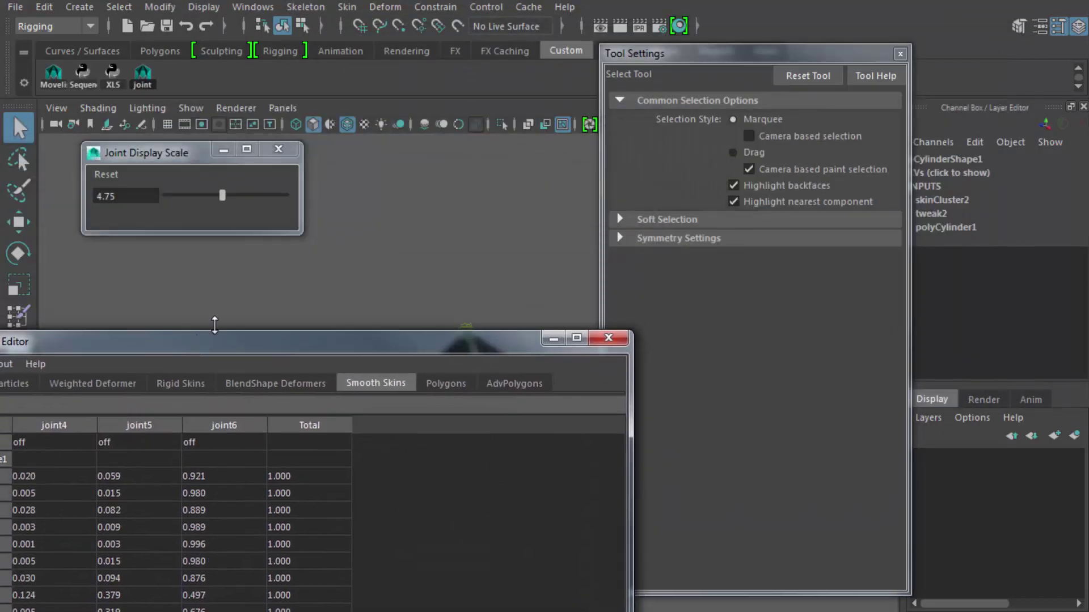
{"action": "left_click", "coordinate": [900, 53]}
{"action": "left_click", "coordinate": [620, 226]}
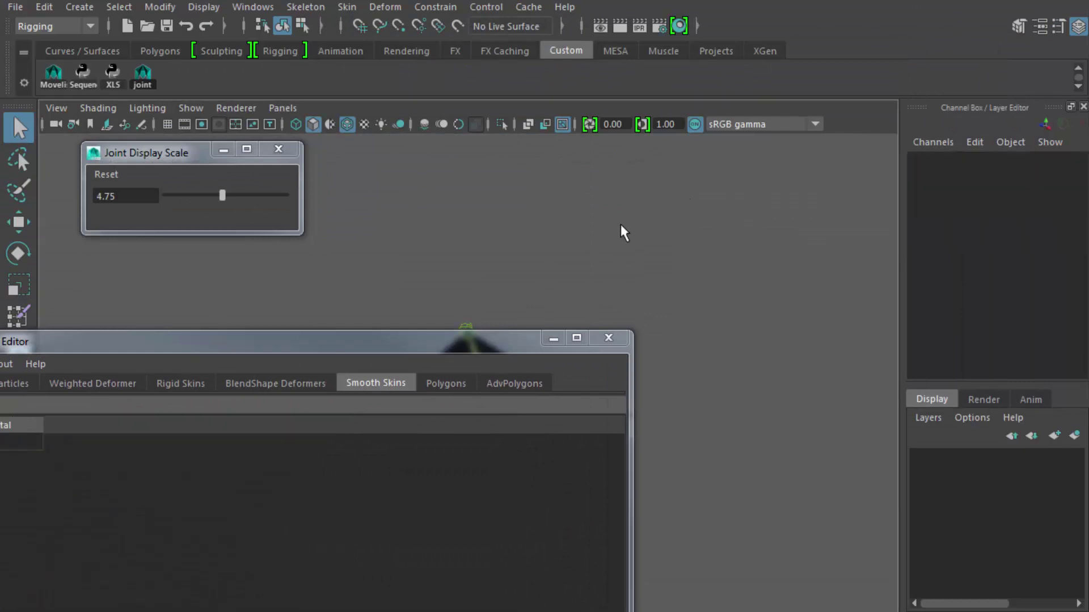
Open the Outliner, expand the cylinder's joint chain and rename its root joint as shoulder_joint
{"action": "key", "text": "shift+o"}
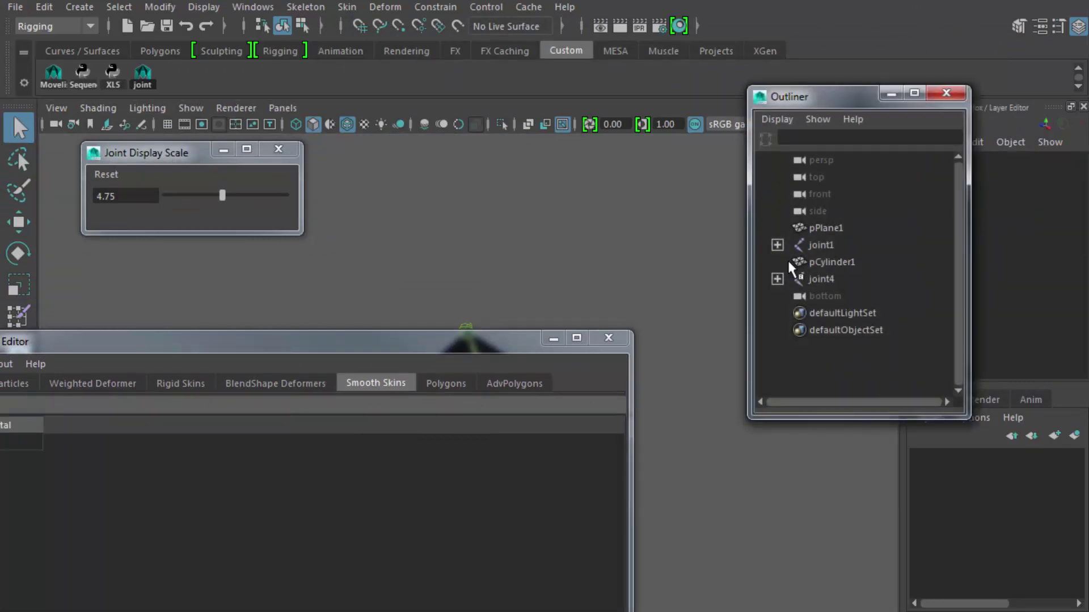
{"action": "left_click", "coordinate": [777, 279]}
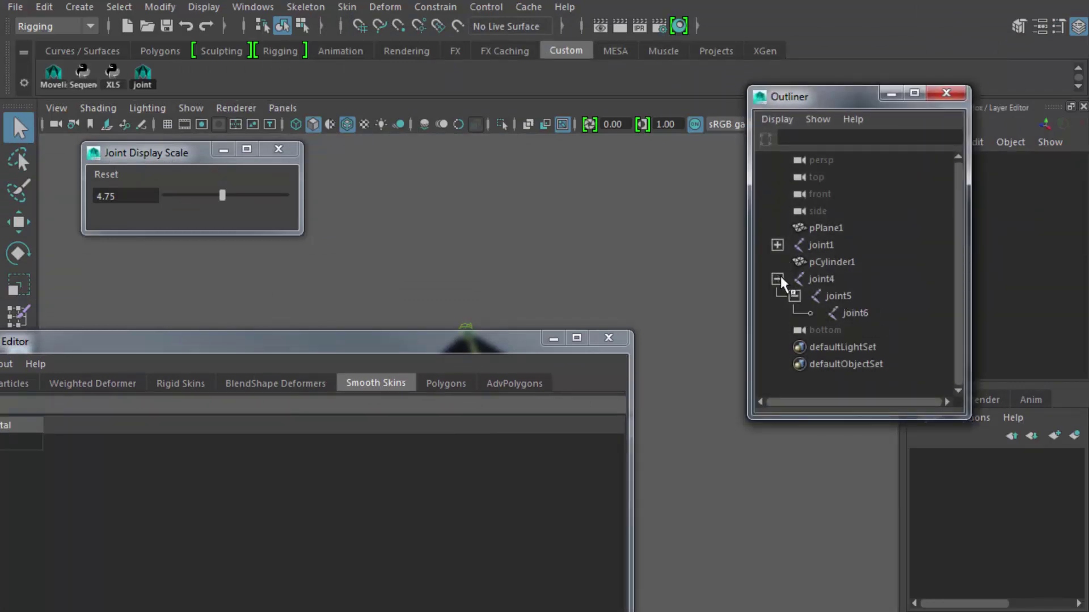
{"action": "double_click", "coordinate": [821, 278]}
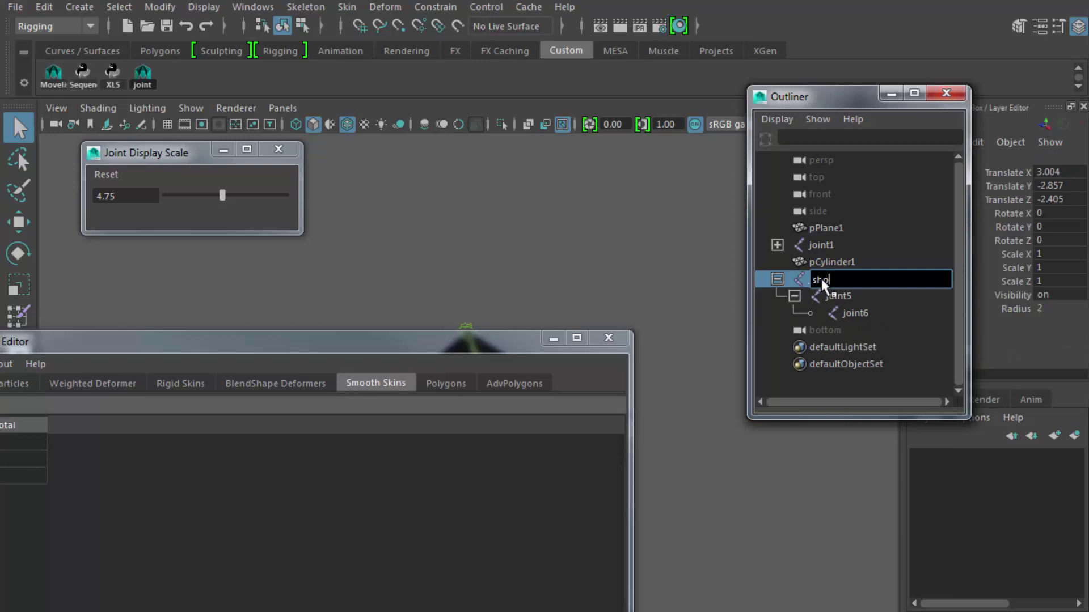
{"action": "type", "text": "sholder_joint"}
{"action": "key", "text": "Return"}
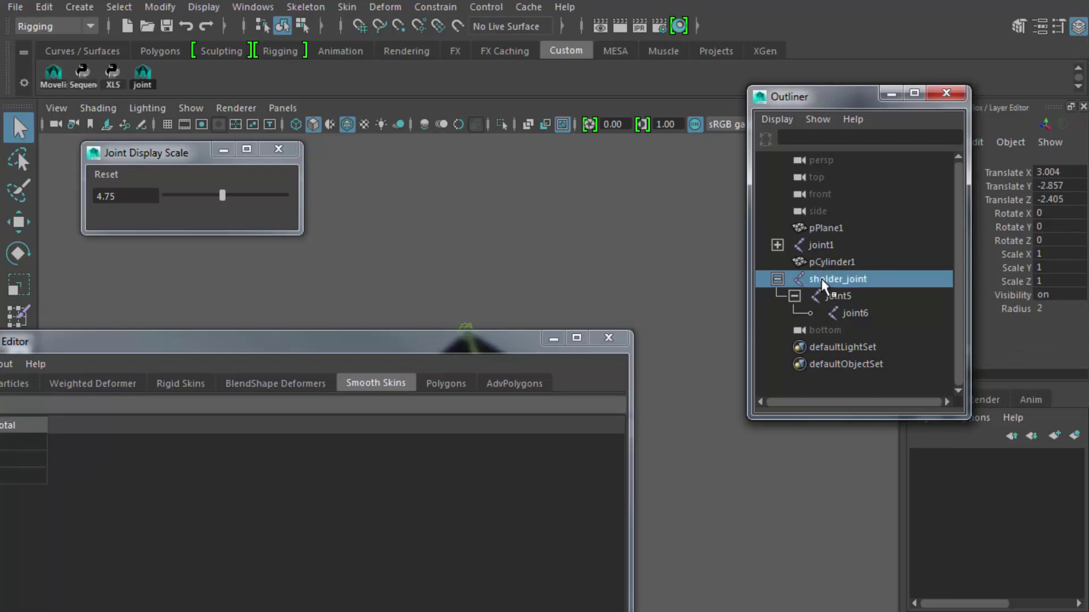
{"action": "double_click", "coordinate": [821, 278]}
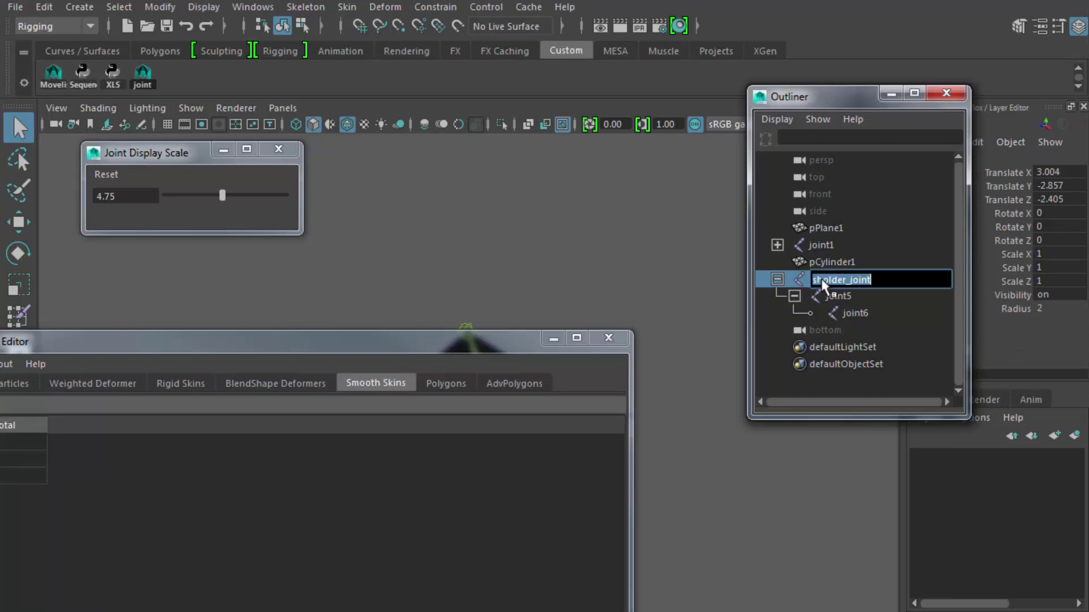
{"action": "left_click", "coordinate": [829, 279]}
{"action": "type", "text": "u"}
{"action": "key", "text": "Return"}
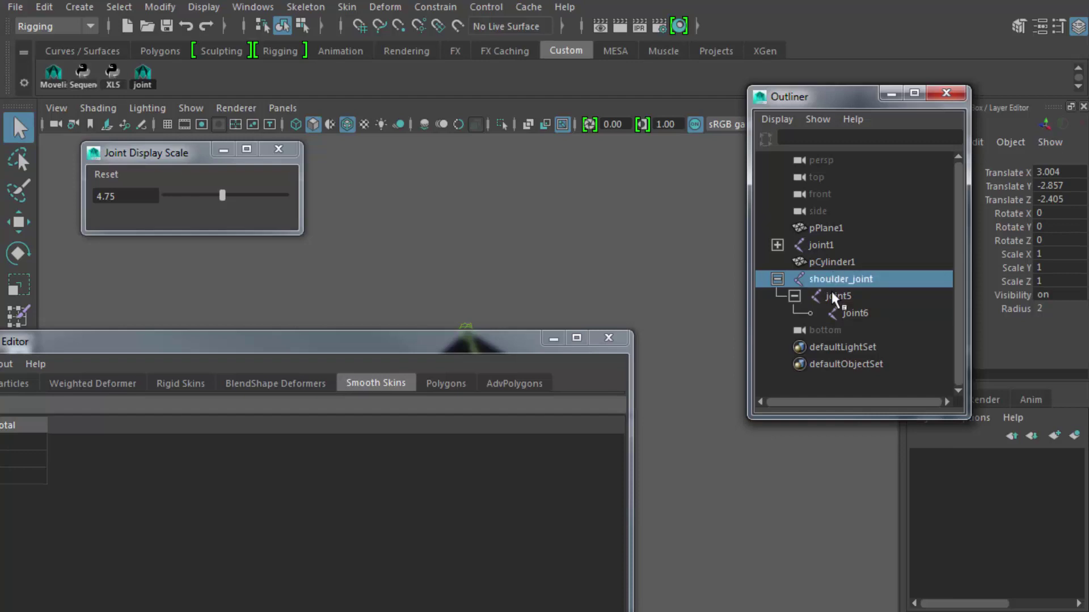
Rename the middle joint of the cylinder's chain as elbow_joint
{"action": "double_click", "coordinate": [832, 295]}
{"action": "type", "text": "arm_"}
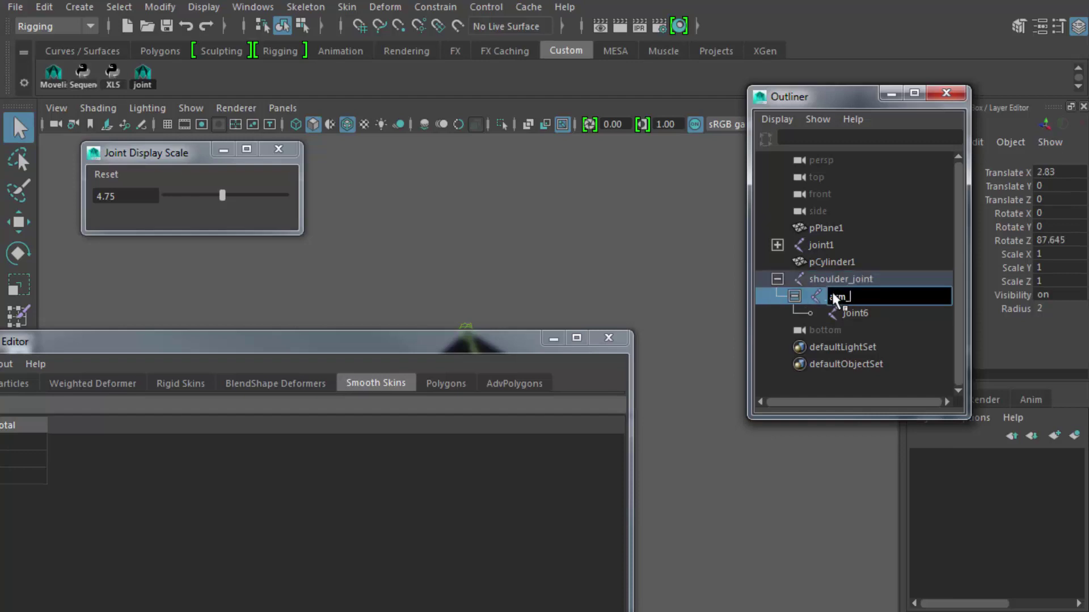
{"action": "type", "text": "joi"}
{"action": "type", "text": "elbow_join"}
{"action": "type", "text": "t"}
{"action": "key", "text": "Return"}
Rename the end joint of the cylinder's chain as wrist_joint, correcting the misspelling
{"action": "double_click", "coordinate": [848, 313]}
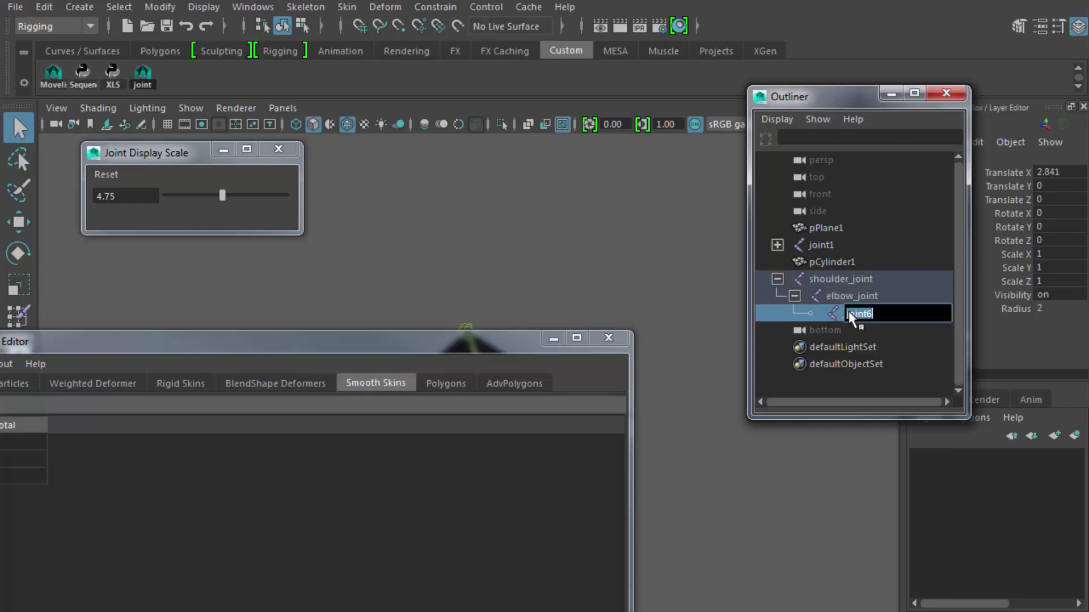
{"action": "type", "text": "wrsit_joint"}
{"action": "key", "text": "Return"}
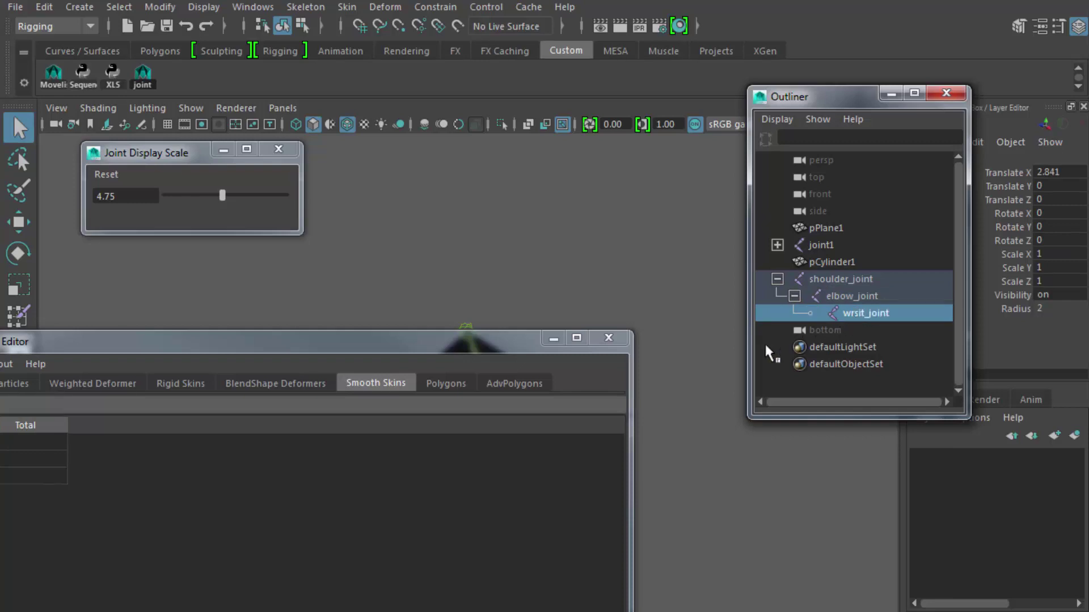
{"action": "double_click", "coordinate": [838, 316]}
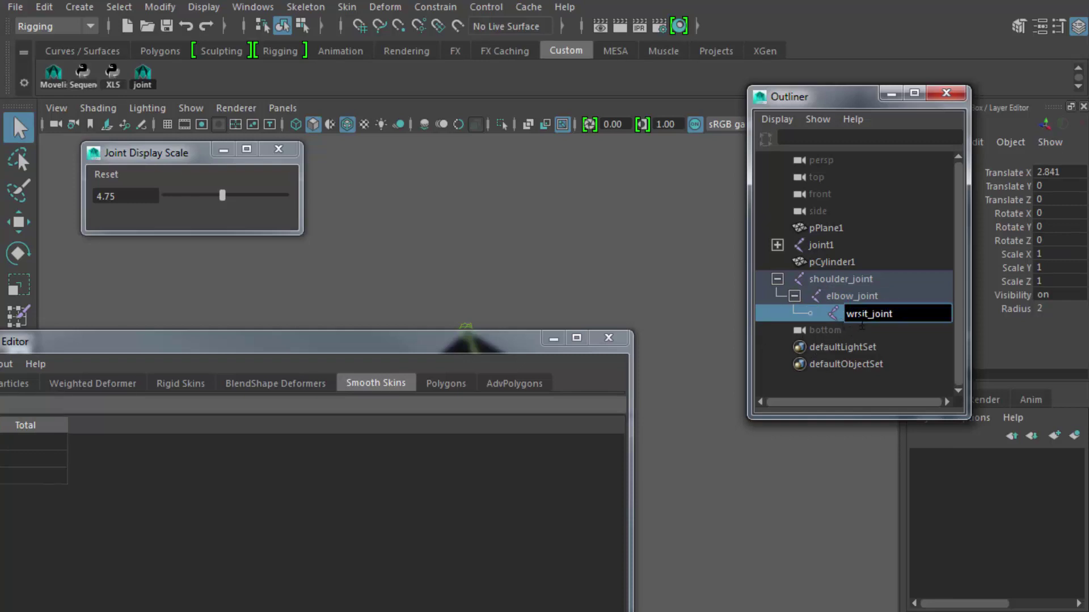
{"action": "key", "text": "BackSpace"}
{"action": "key", "text": "BackSpace"}
{"action": "type", "text": "is"}
{"action": "key", "text": "Return"}
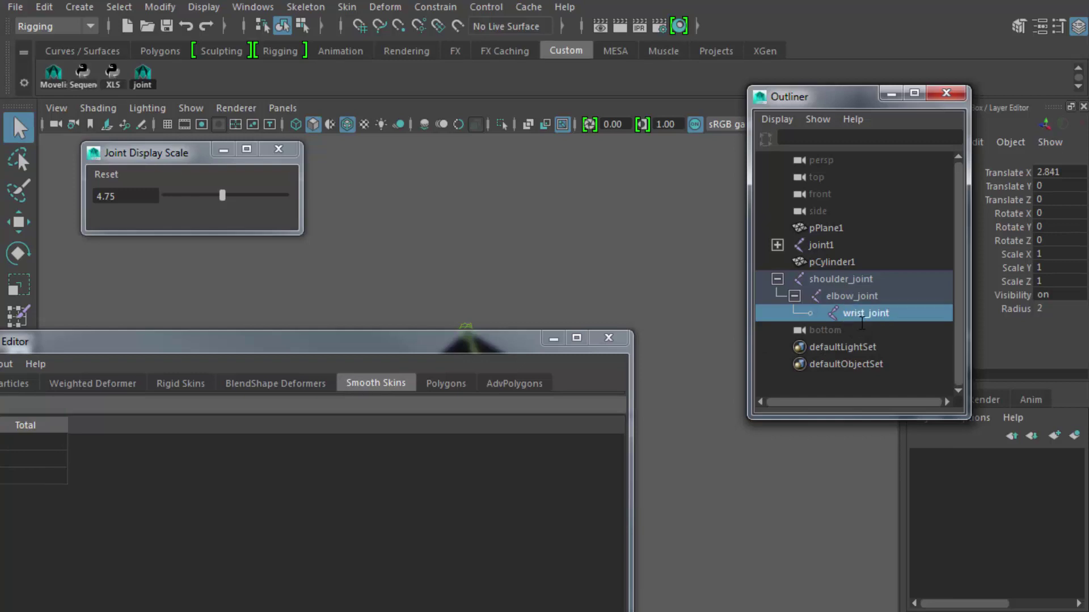
Close the Component Editor and select the vertices capping the wrist end of the cylinder
{"action": "left_click", "coordinate": [596, 270]}
{"action": "left_click", "coordinate": [608, 338]}
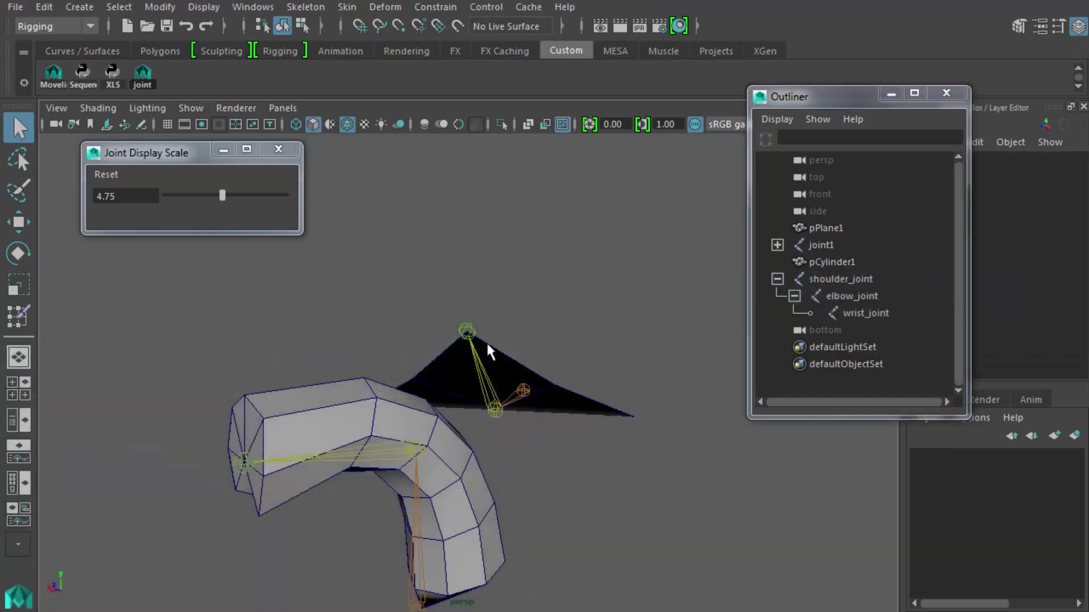
{"action": "left_click", "coordinate": [331, 434]}
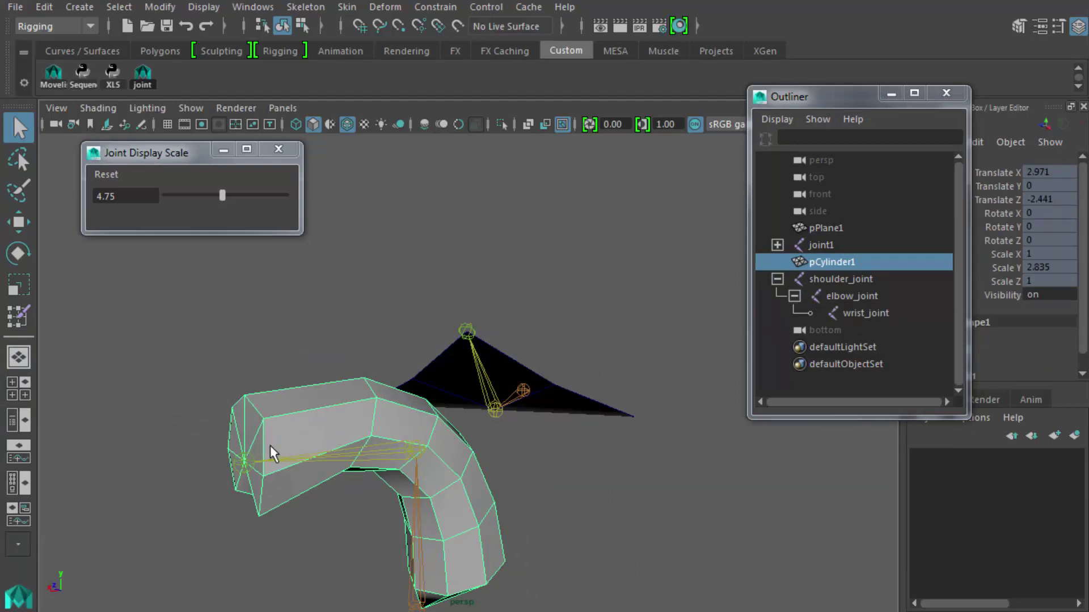
{"action": "right_click_drag", "start_coordinate": [267, 428], "coordinate": [203, 426]}
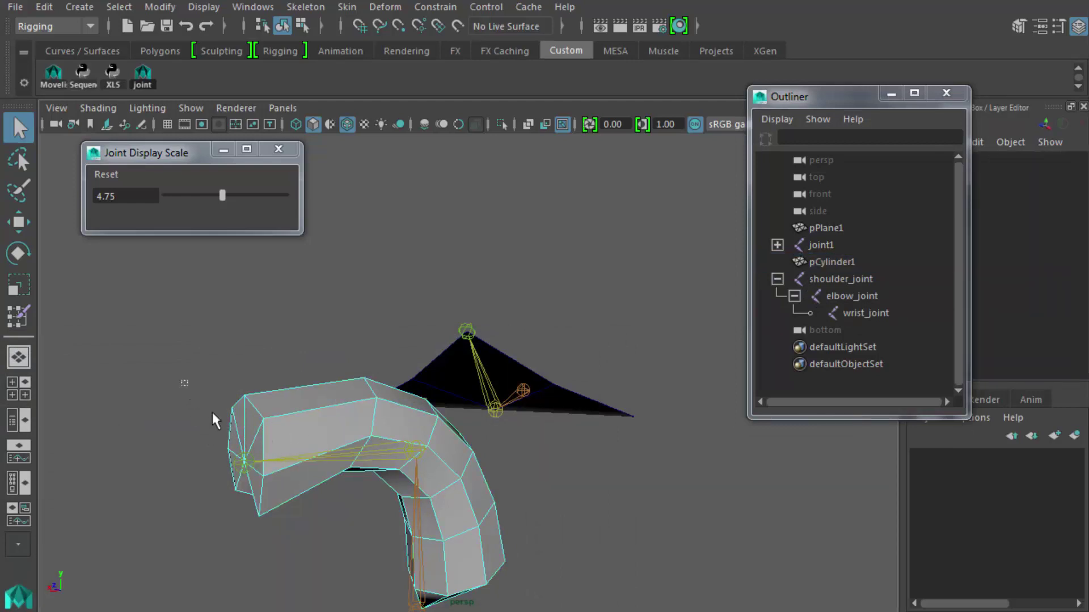
{"action": "left_click_drag", "start_coordinate": [181, 379], "coordinate": [280, 500]}
{"action": "left_click", "coordinate": [270, 440]}
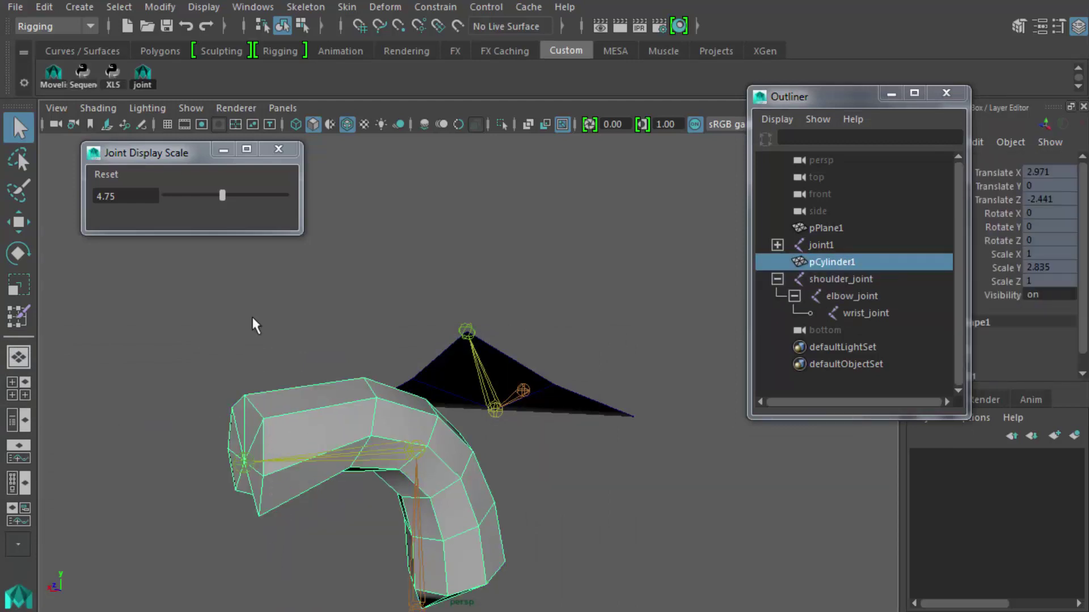
{"action": "left_click", "coordinate": [301, 25]}
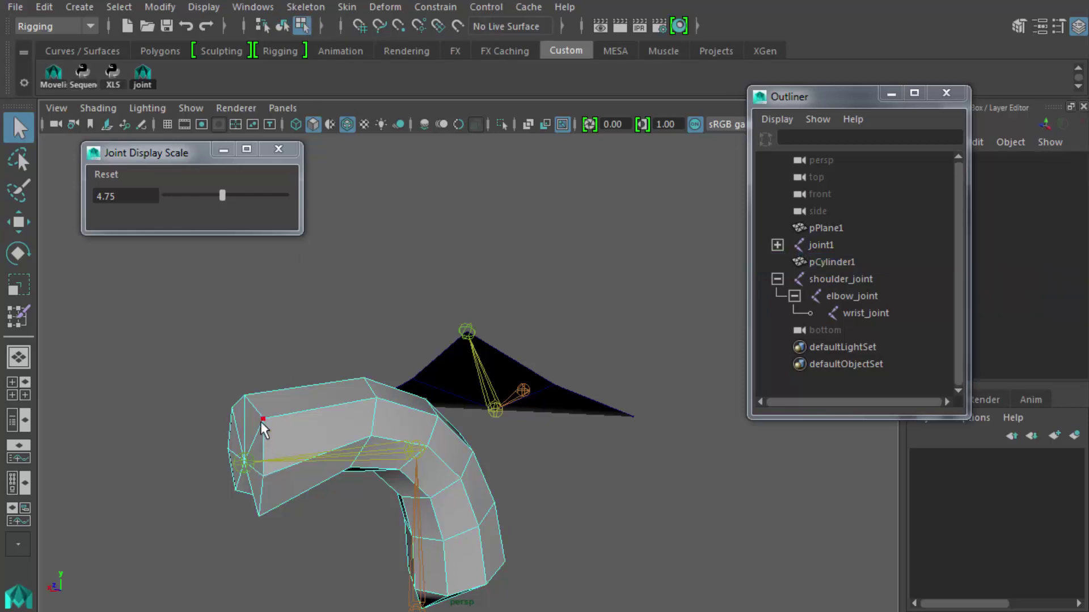
{"action": "left_click_drag", "start_coordinate": [190, 384], "coordinate": [275, 564]}
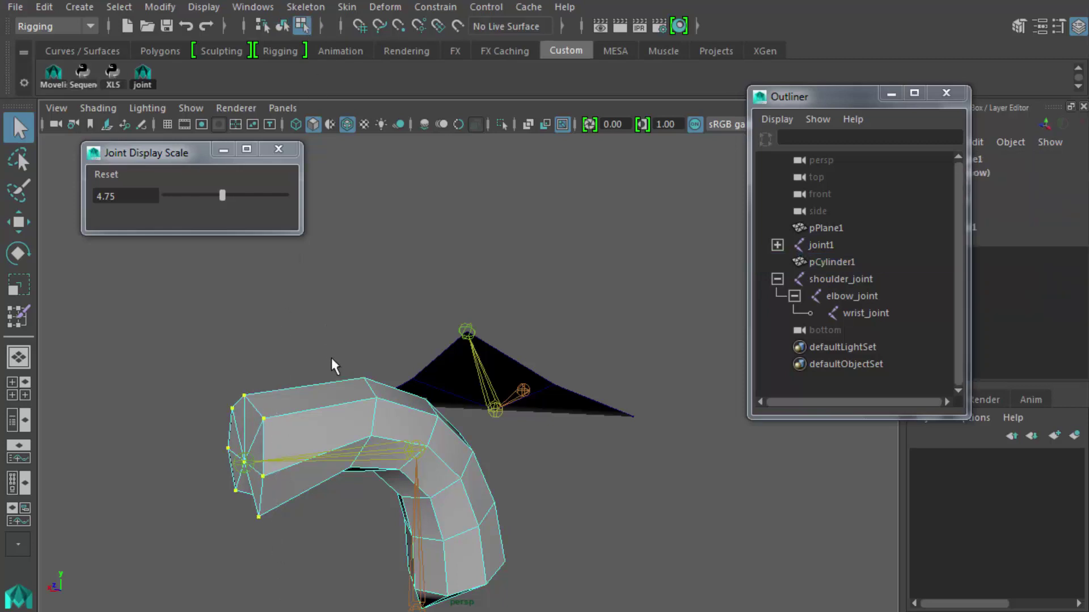
Reopen the Component Editor for the selected vertices and move its window clear of the cylinder's end
{"action": "left_click", "coordinate": [258, 6]}
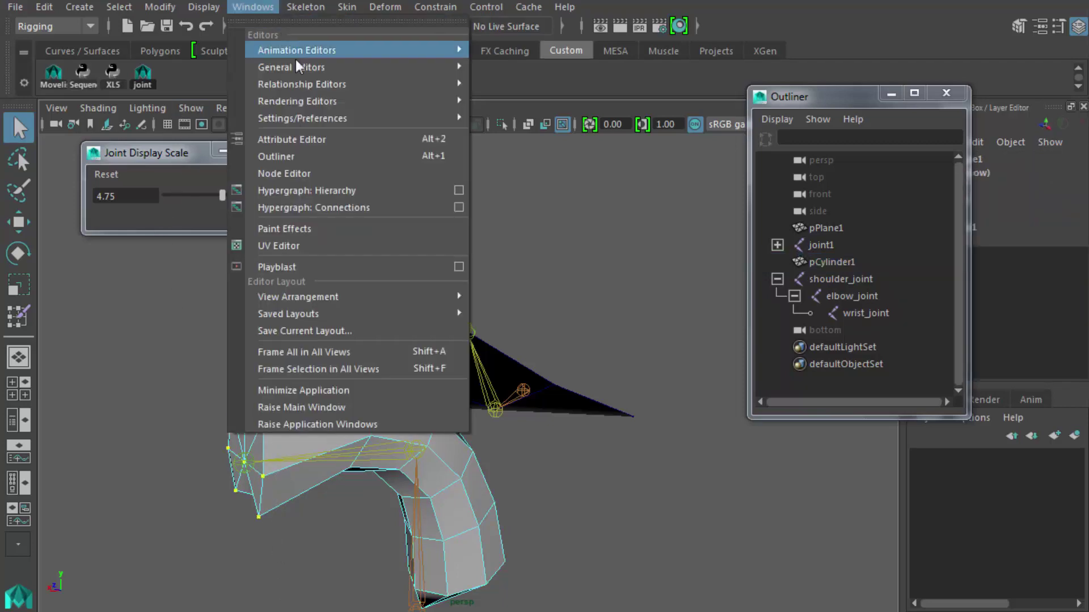
{"action": "mouse_move", "coordinate": [311, 66]}
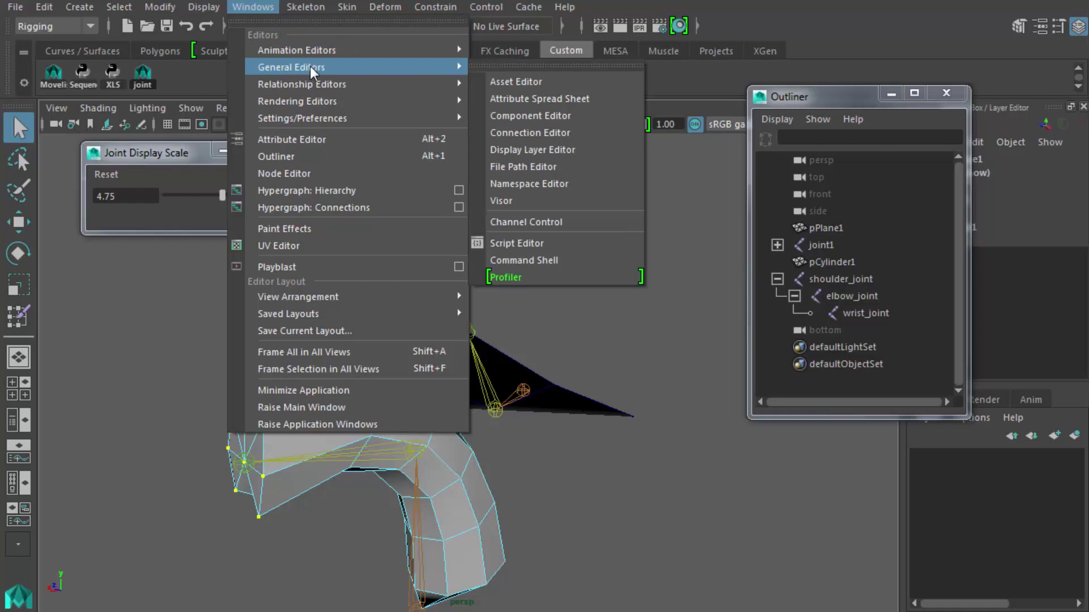
{"action": "left_click", "coordinate": [543, 117]}
{"action": "left_click_drag", "start_coordinate": [442, 342], "coordinate": [527, 33]}
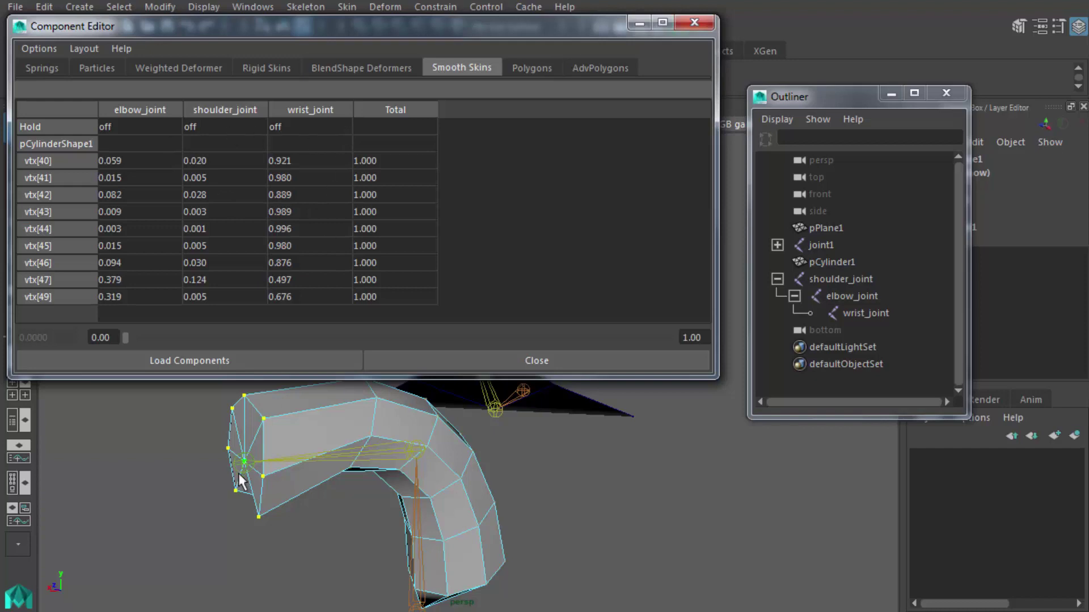
Set the wrist_joint weight of all the selected end vertices to 1 in the Component Editor
{"action": "left_click_drag", "start_coordinate": [276, 492], "coordinate": [256, 471], "text": "alt"}
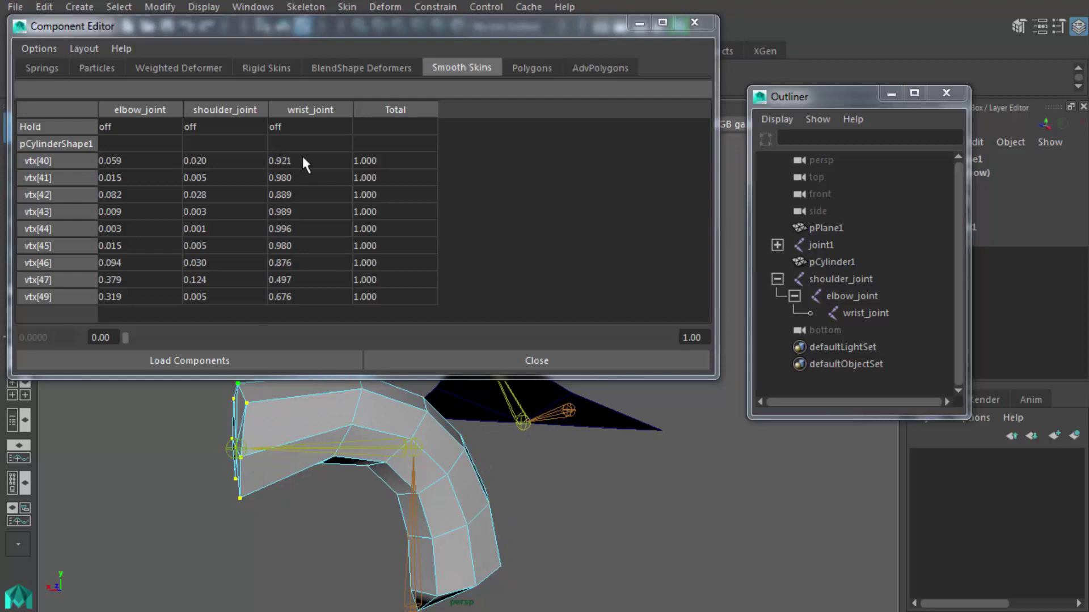
{"action": "left_click_drag", "start_coordinate": [303, 158], "coordinate": [311, 291]}
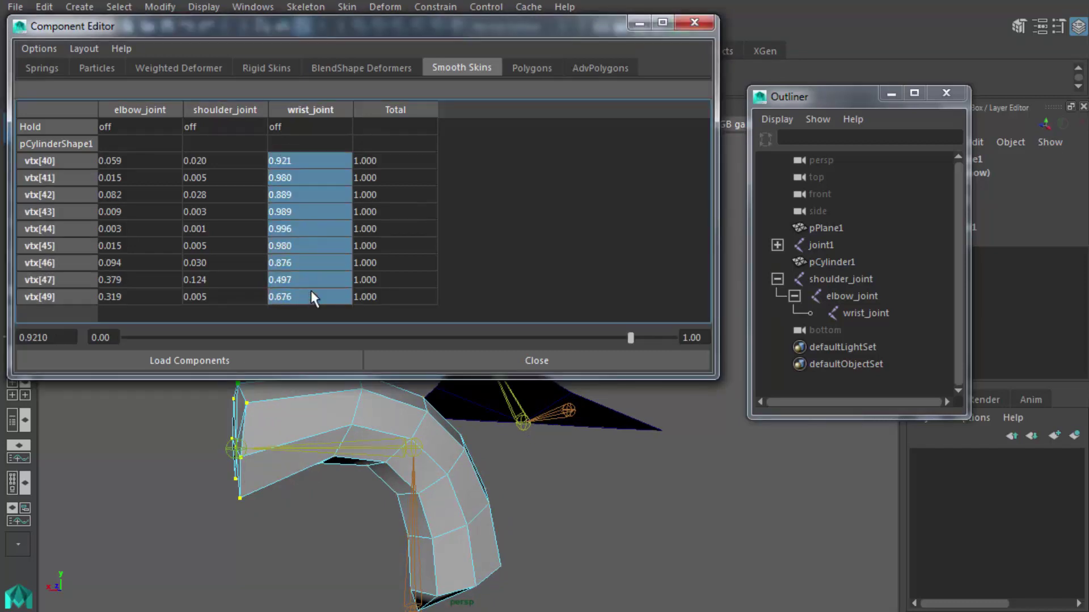
{"action": "double_click", "coordinate": [311, 295]}
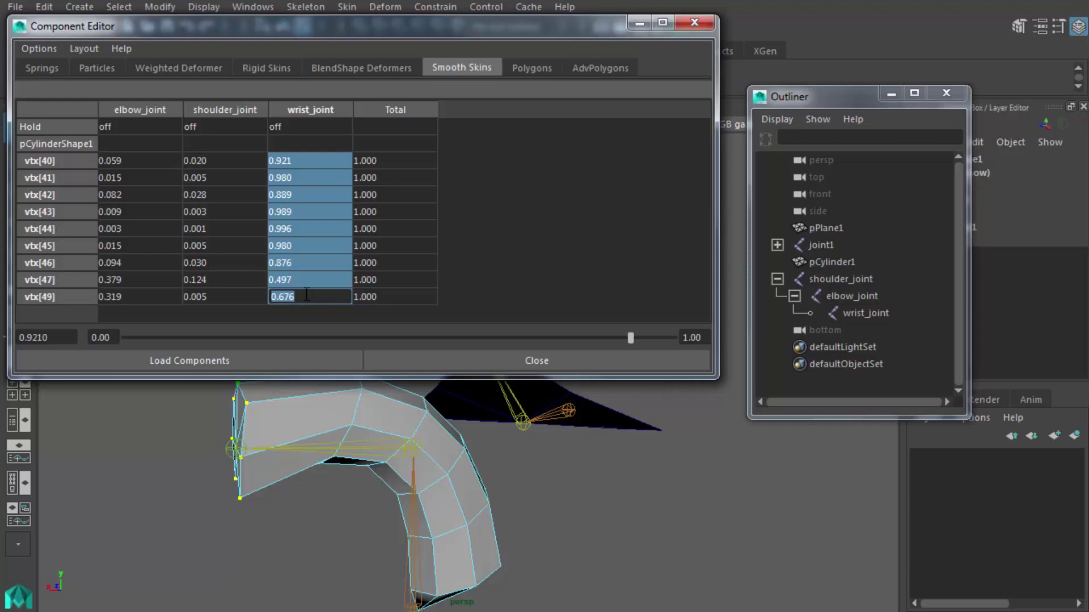
{"action": "type", "text": "1"}
{"action": "key", "text": "Return"}
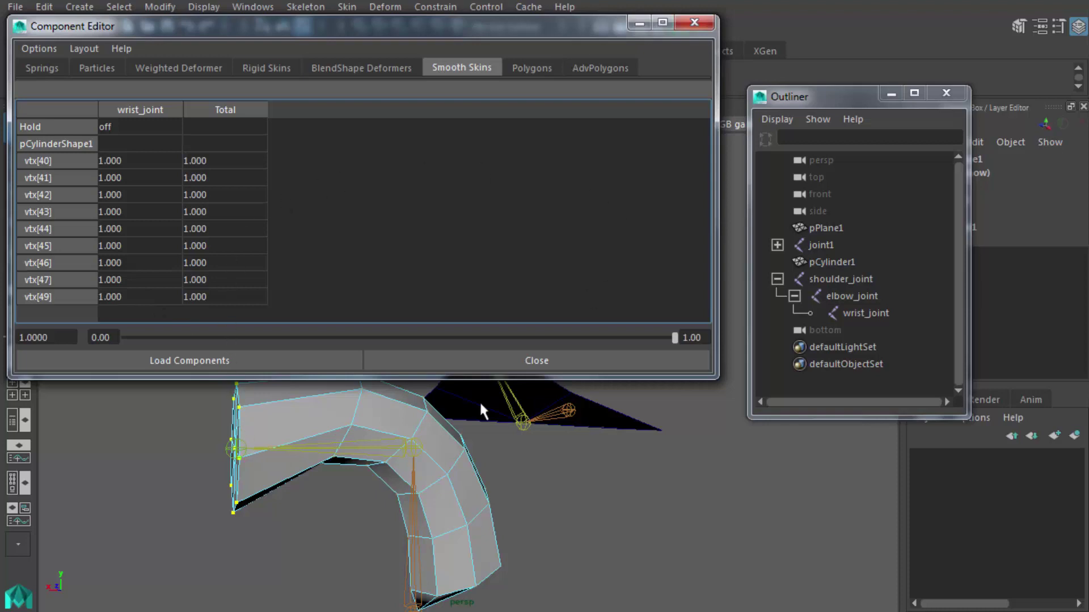
Examine the cylinder's wrist weights with the Paint Skin Weights tool, closing its settings and moving the Component Editor aside
{"action": "right_click_drag", "start_coordinate": [392, 415], "coordinate": [352, 392]}
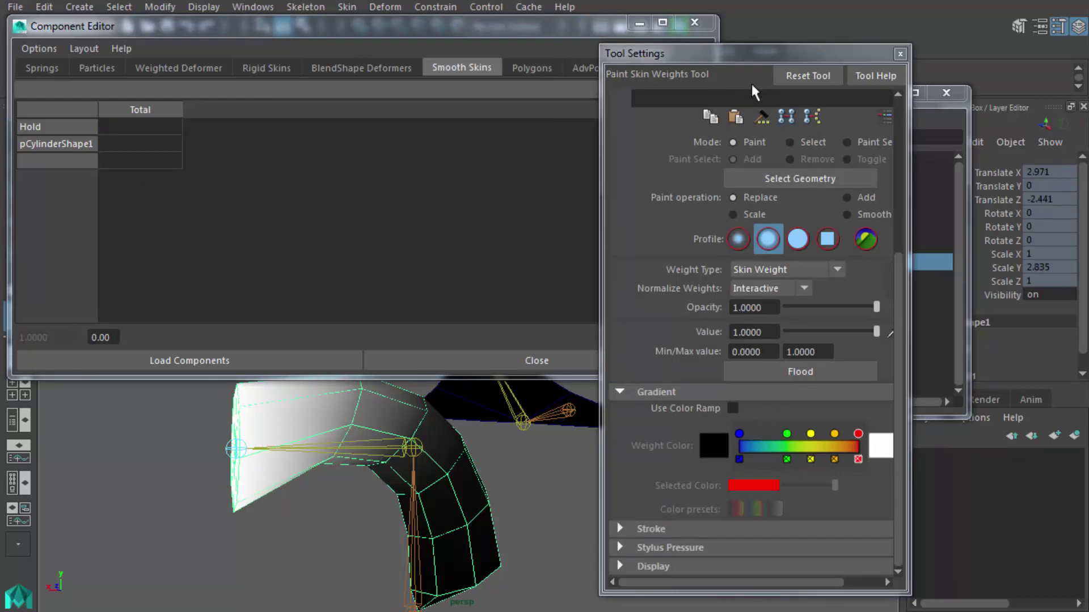
{"action": "left_click", "coordinate": [899, 54]}
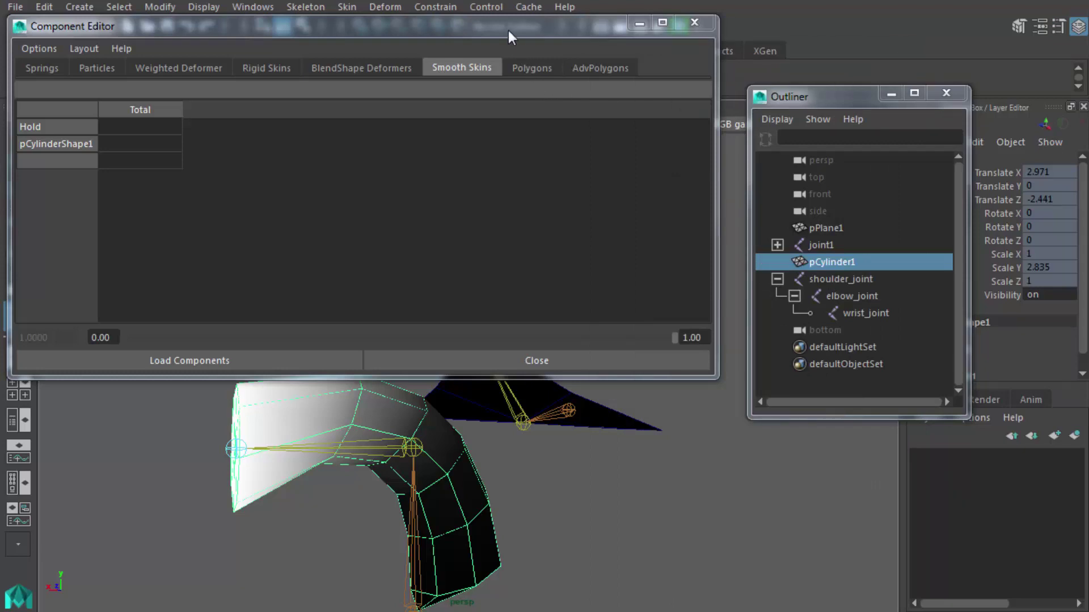
{"action": "left_click_drag", "start_coordinate": [508, 31], "coordinate": [518, 26]}
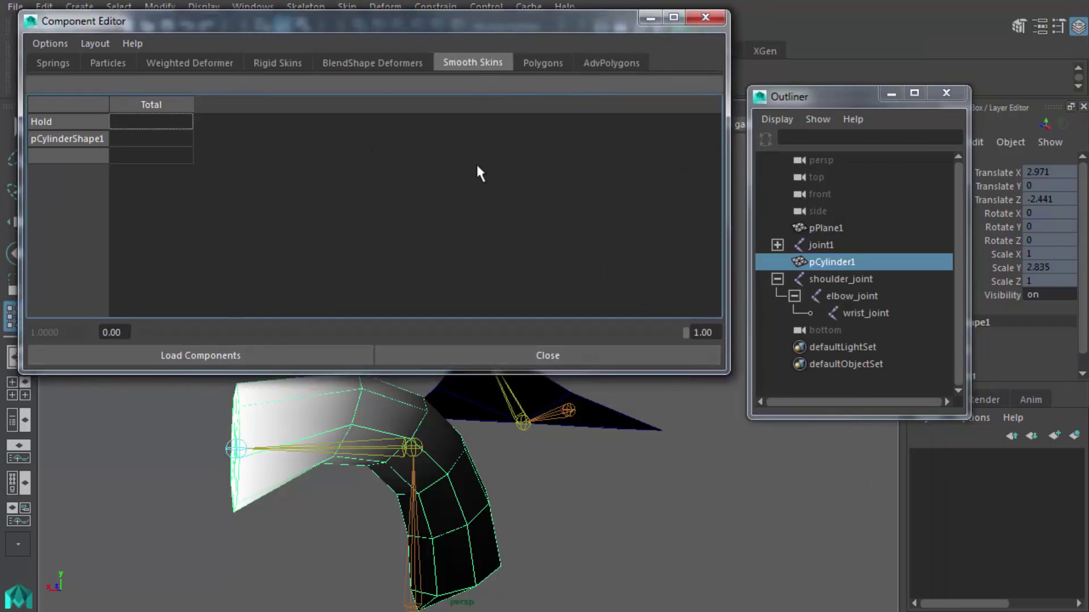
{"action": "left_click_drag", "start_coordinate": [291, 23], "coordinate": [474, 14]}
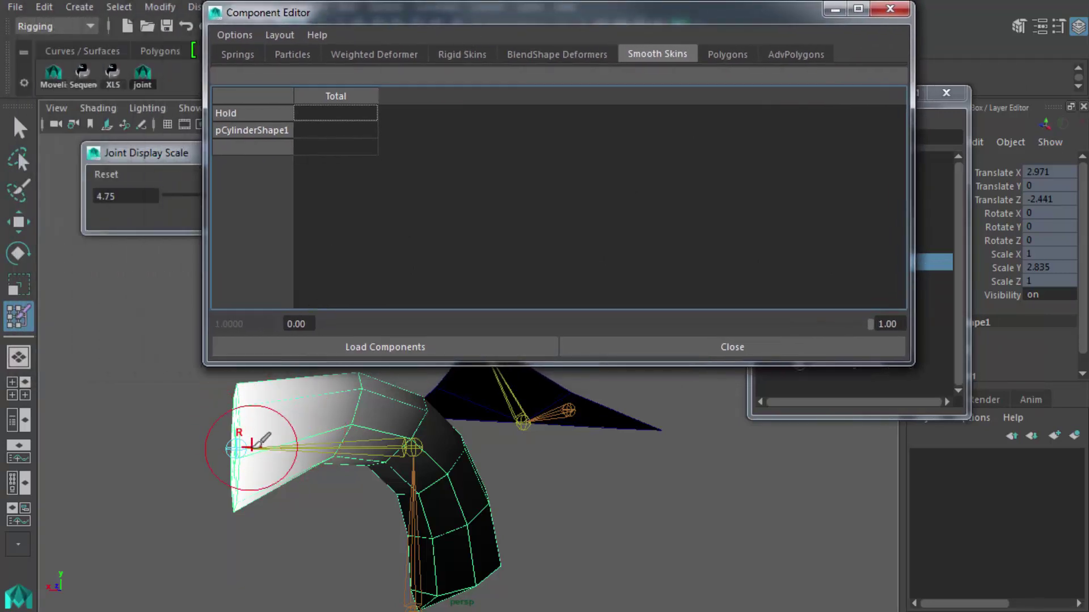
{"action": "mouse_move", "coordinate": [251, 446]}
{"action": "left_mouse_down", "text": "alt"}
{"action": "mouse_move", "coordinate": [350, 449]}
{"action": "mouse_move", "coordinate": [301, 440]}
{"action": "mouse_move", "coordinate": [250, 461]}
{"action": "mouse_move", "coordinate": [266, 460]}
{"action": "left_mouse_up", "text": "alt"}
Return to vertex selection, select the ring of cylinder vertices next to the wrist end, and reposition the Component Editor to show their weights
{"action": "left_click", "coordinate": [20, 129]}
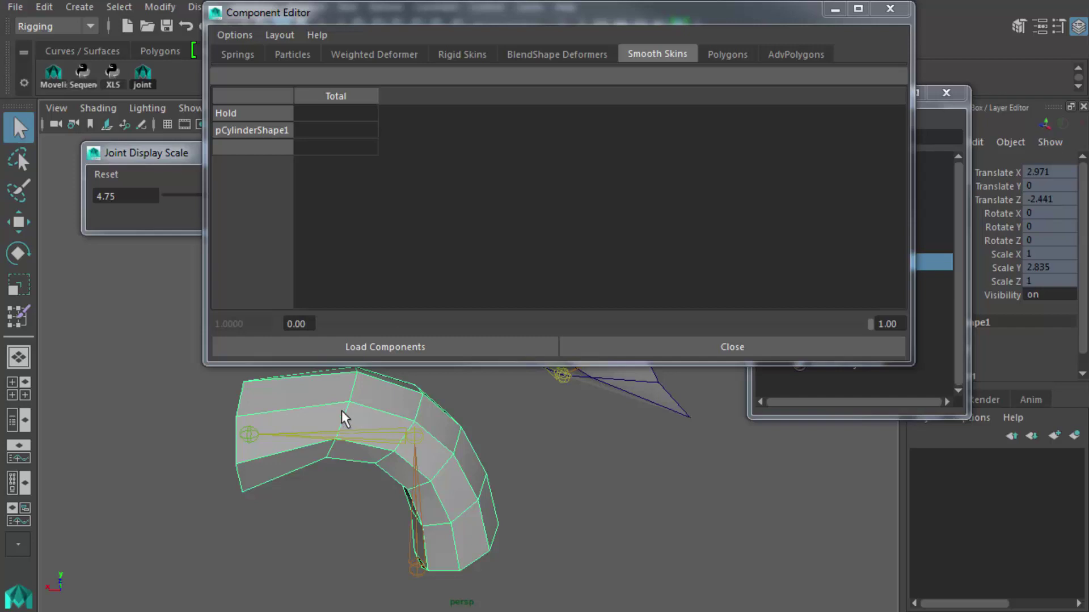
{"action": "right_click_drag", "start_coordinate": [344, 408], "coordinate": [297, 406]}
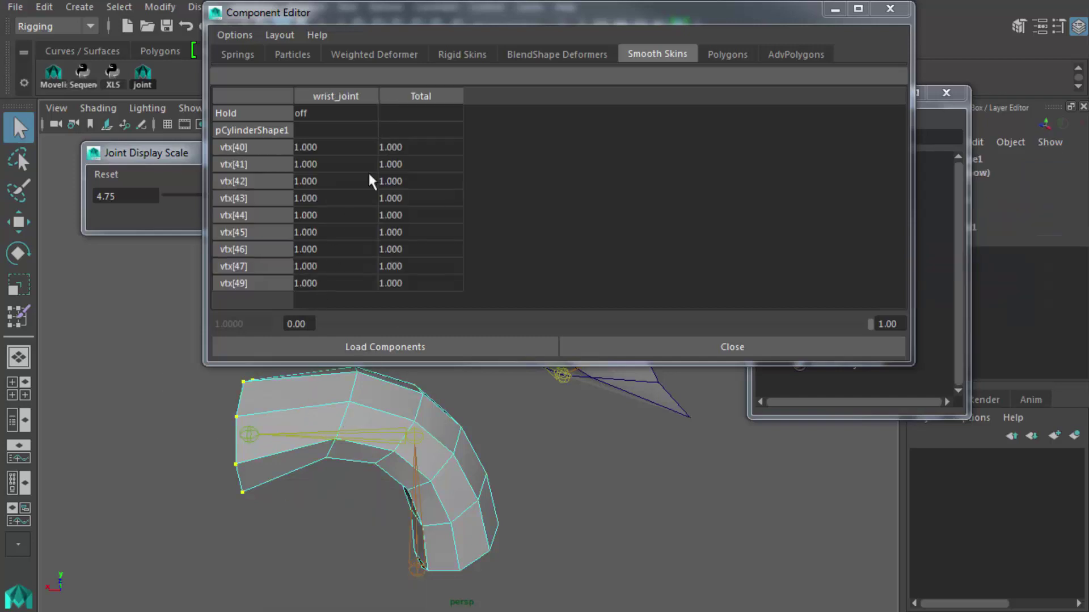
{"action": "left_click_drag", "start_coordinate": [414, 28], "coordinate": [624, 250]}
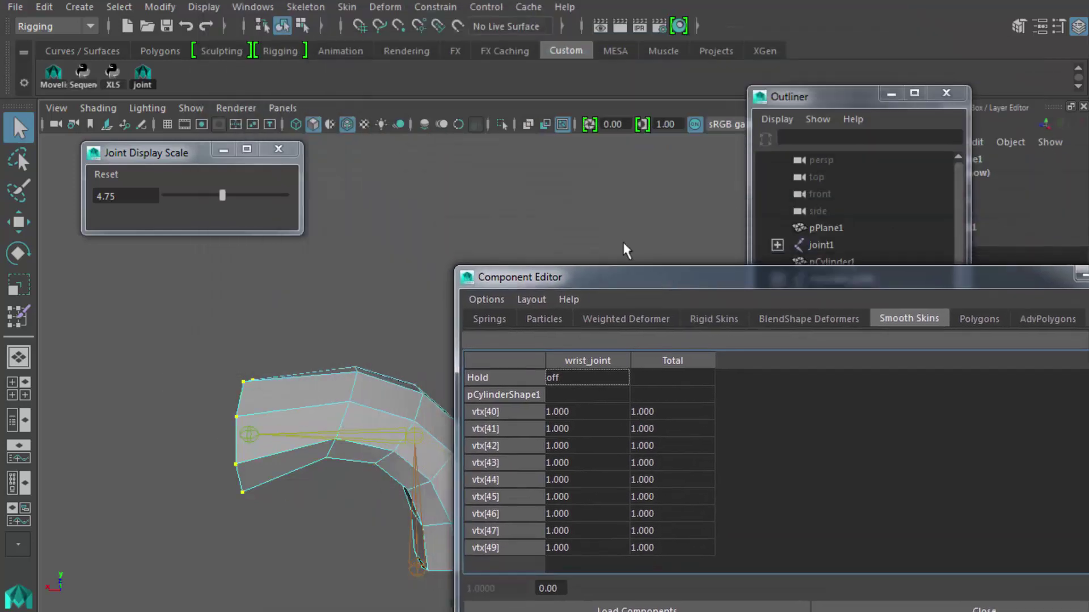
{"action": "left_click", "coordinate": [301, 26]}
{"action": "left_click_drag", "start_coordinate": [379, 375], "coordinate": [292, 431], "text": "alt"}
{"action": "left_click_drag", "start_coordinate": [295, 335], "coordinate": [360, 525]}
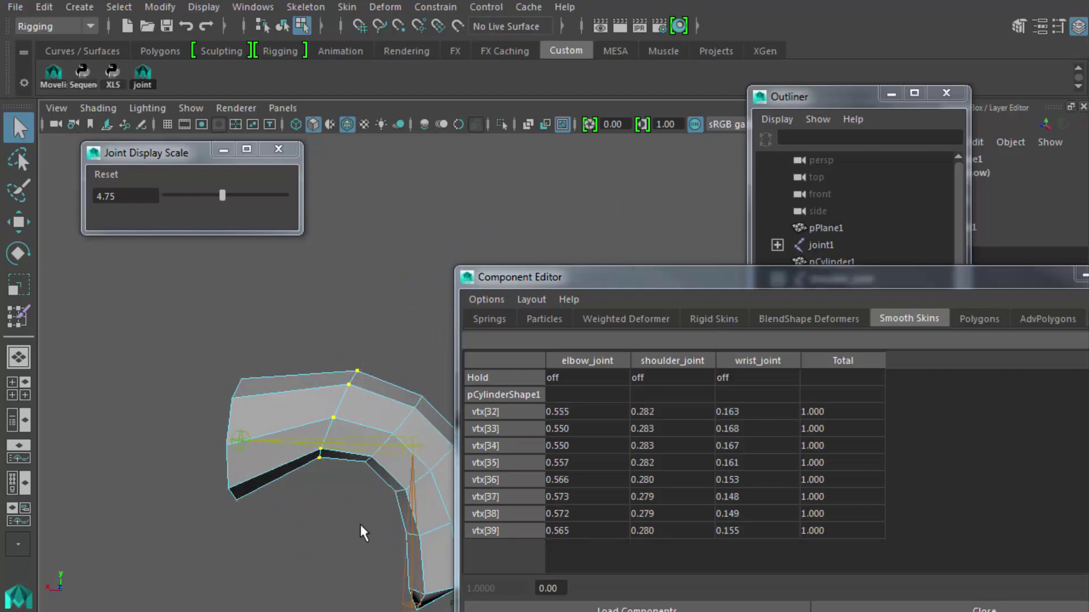
{"action": "left_click_drag", "start_coordinate": [280, 453], "coordinate": [334, 462], "text": "alt"}
{"action": "left_click_drag", "start_coordinate": [659, 276], "coordinate": [635, 33]}
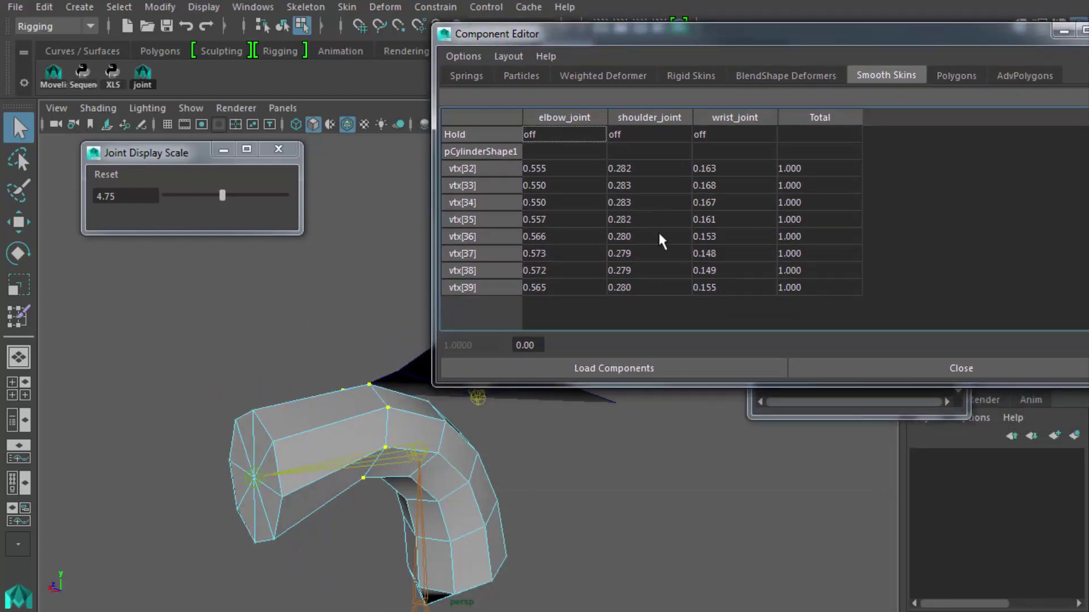
{"action": "middle_click_drag", "start_coordinate": [436, 512], "coordinate": [378, 492], "text": "alt"}
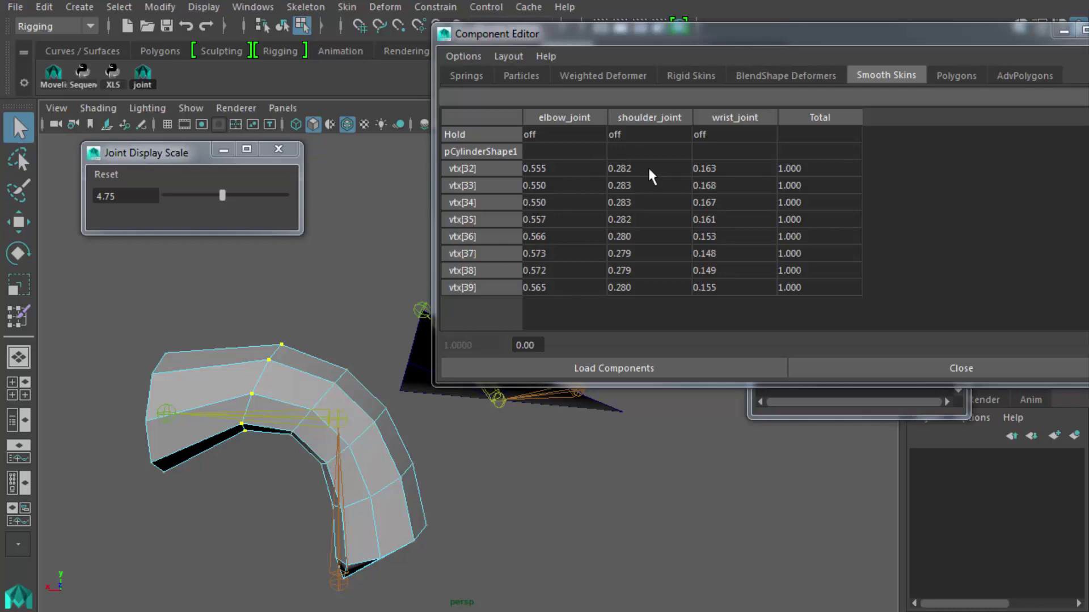
Set the elbow_joint weight of vertices 32 to 39 to 0.5
{"action": "left_click_drag", "start_coordinate": [648, 165], "coordinate": [652, 287]}
{"action": "left_click_drag", "start_coordinate": [558, 167], "coordinate": [567, 290]}
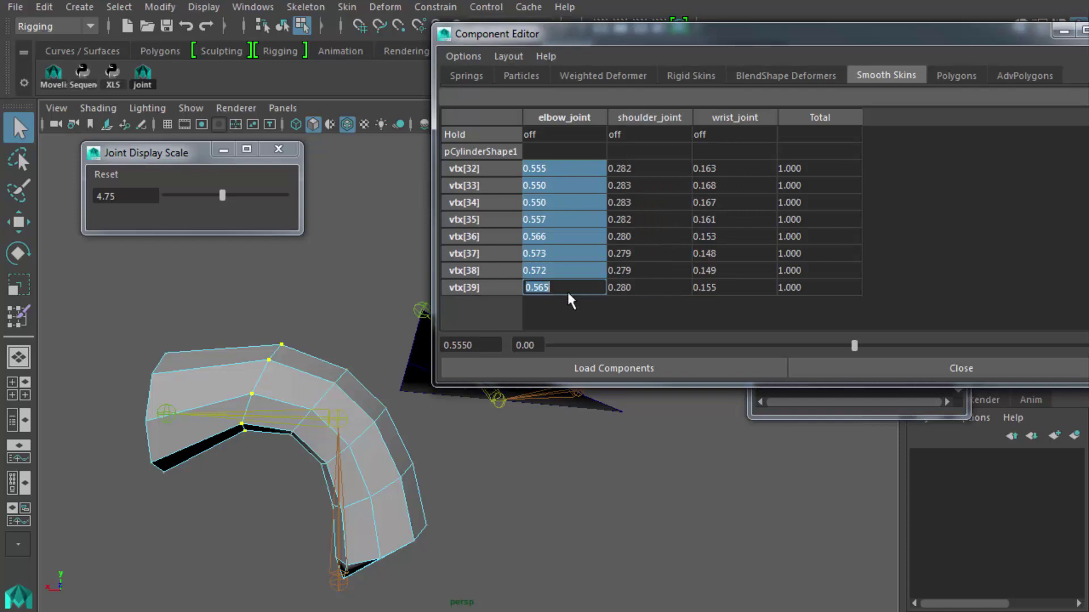
{"action": "type", "text": ".5"}
{"action": "key", "text": "Return"}
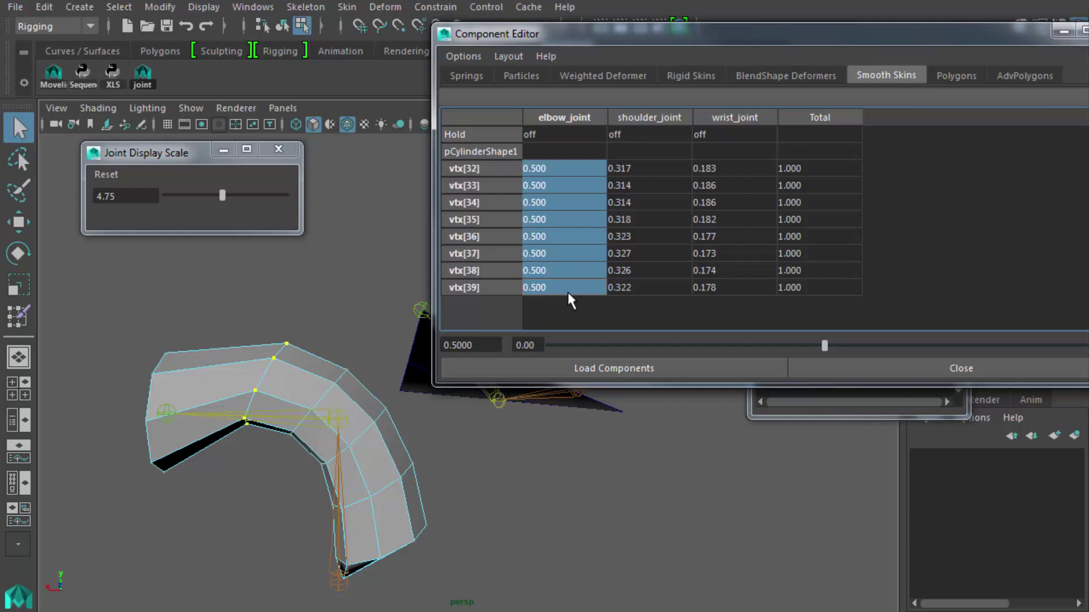
Set the shoulder_joint weight of vertices 32 to 39 to 0.3
{"action": "left_click_drag", "start_coordinate": [646, 165], "coordinate": [654, 289]}
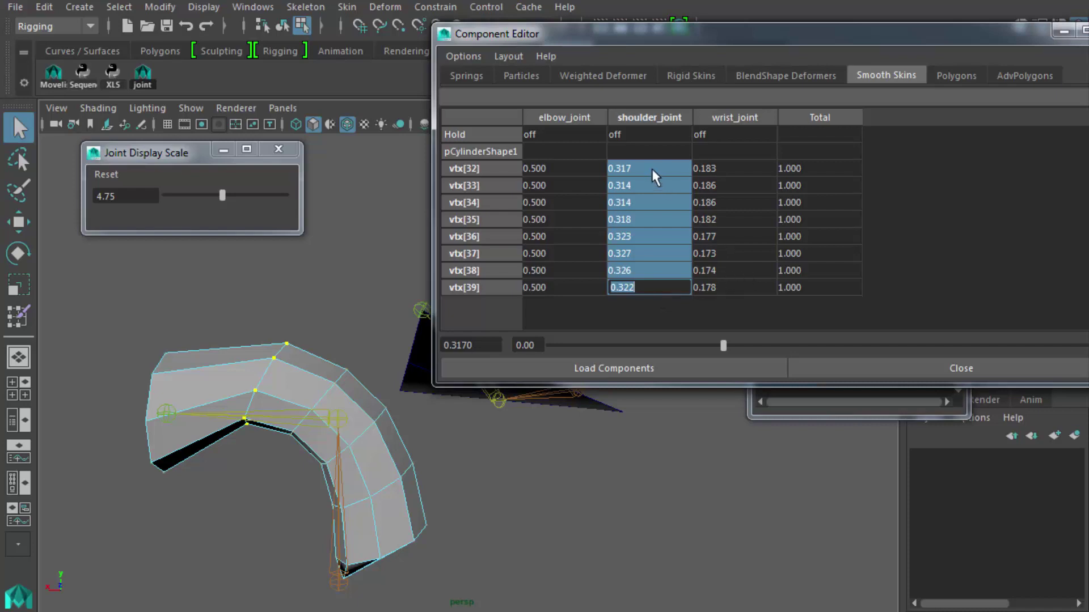
{"action": "type", "text": ".3"}
{"action": "key", "text": "Return"}
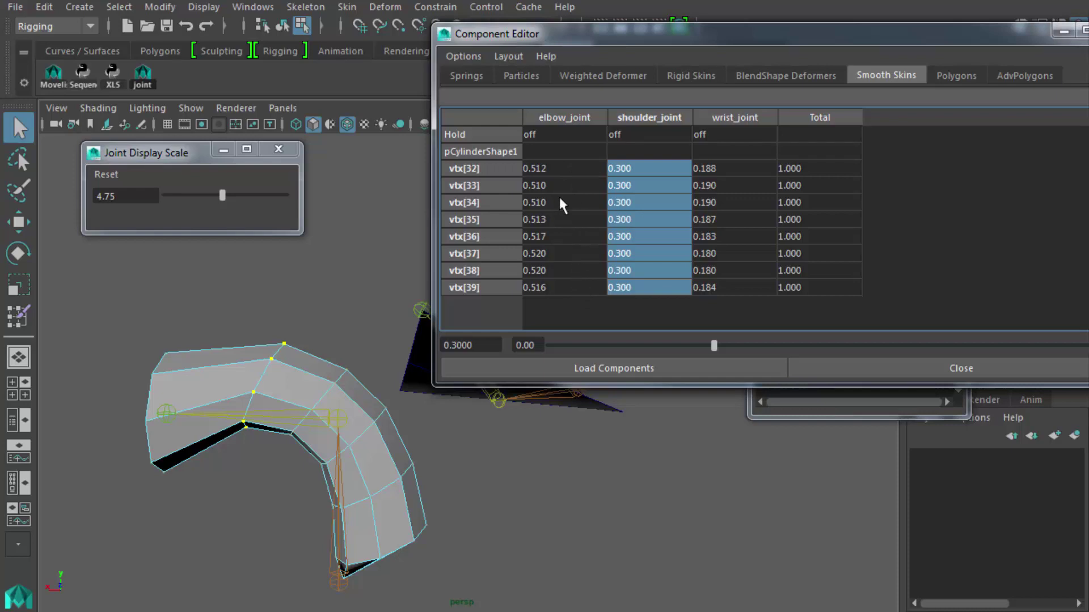
Turn on Hold for elbow_joint and set its weight to 0.5 on vertices 32 to 39
{"action": "left_click", "coordinate": [550, 133]}
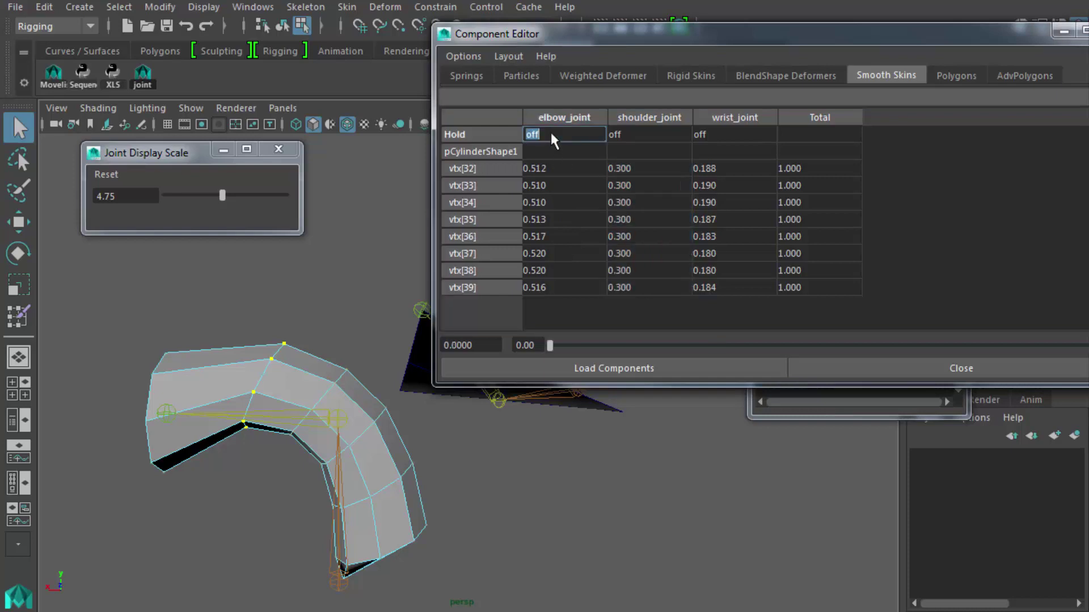
{"action": "left_click", "coordinate": [632, 135]}
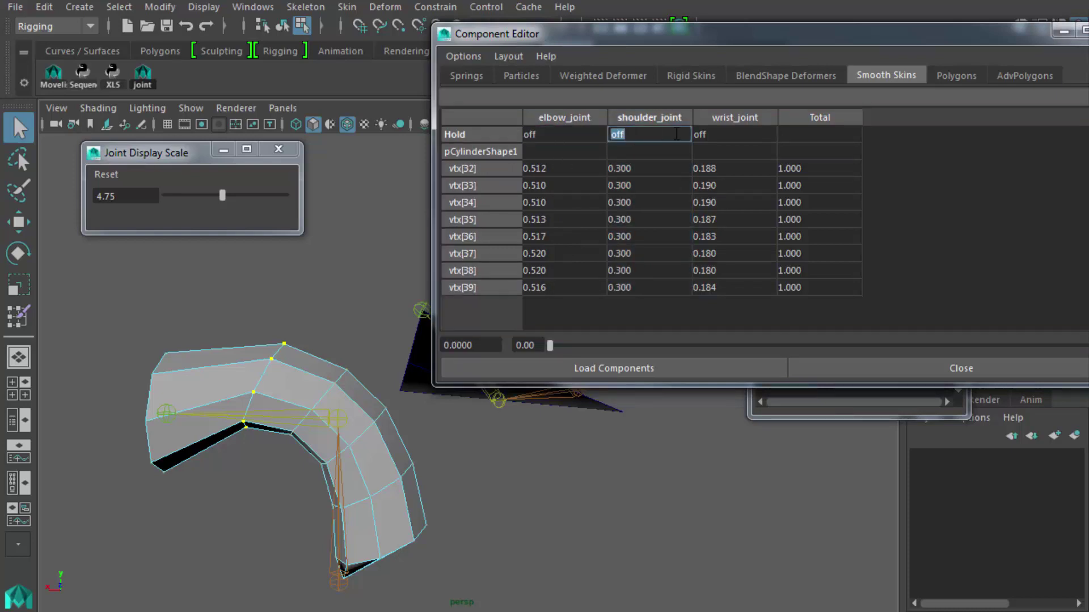
{"action": "left_click", "coordinate": [718, 134]}
{"action": "left_click", "coordinate": [577, 139]}
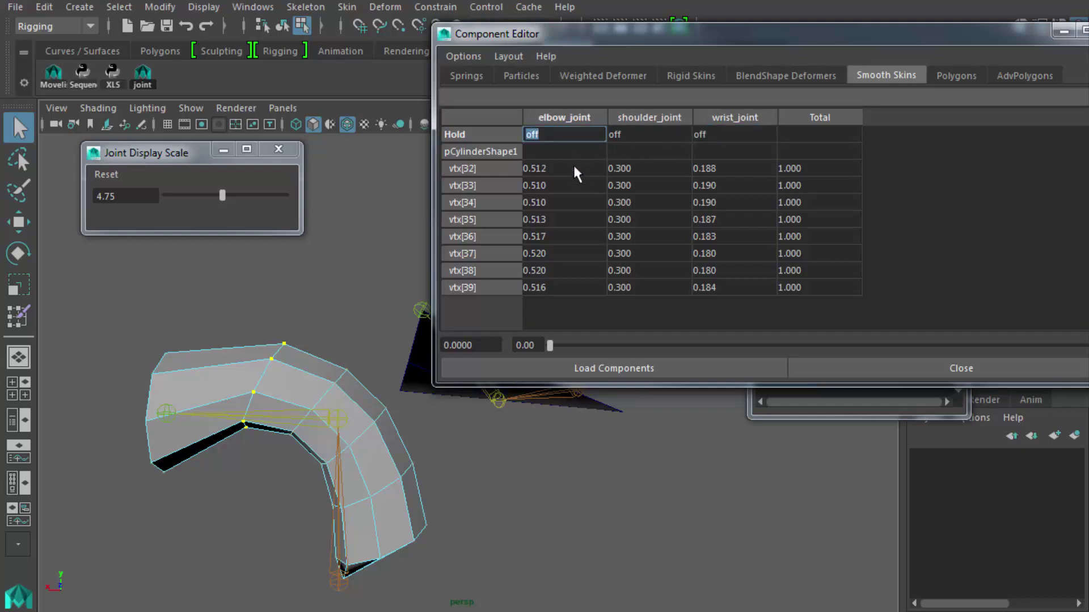
{"action": "type", "text": "on"}
{"action": "key", "text": "Return"}
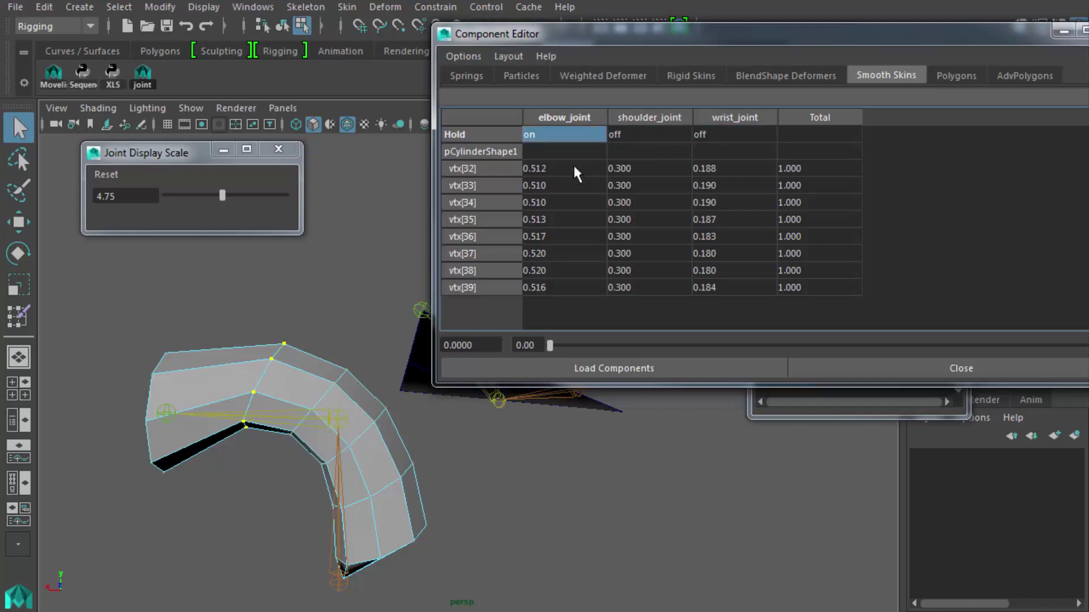
{"action": "left_click_drag", "start_coordinate": [574, 167], "coordinate": [586, 285]}
{"action": "type", "text": ".5"}
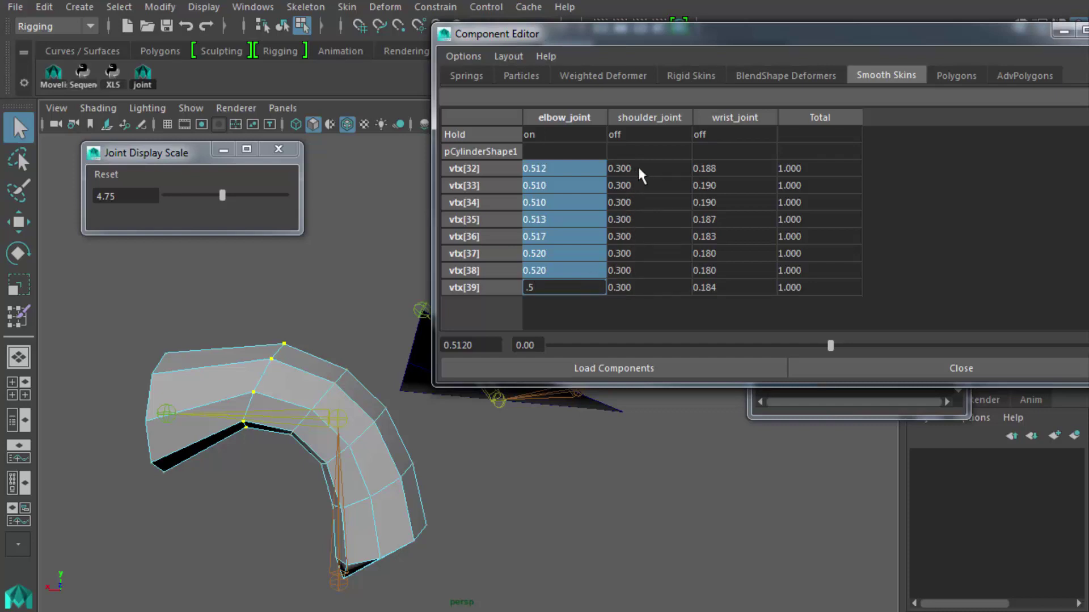
Turn on Hold for shoulder_joint and set its weight to 0.3 on vertices 32 to 39
{"action": "left_click", "coordinate": [634, 134]}
{"action": "type", "text": "on"}
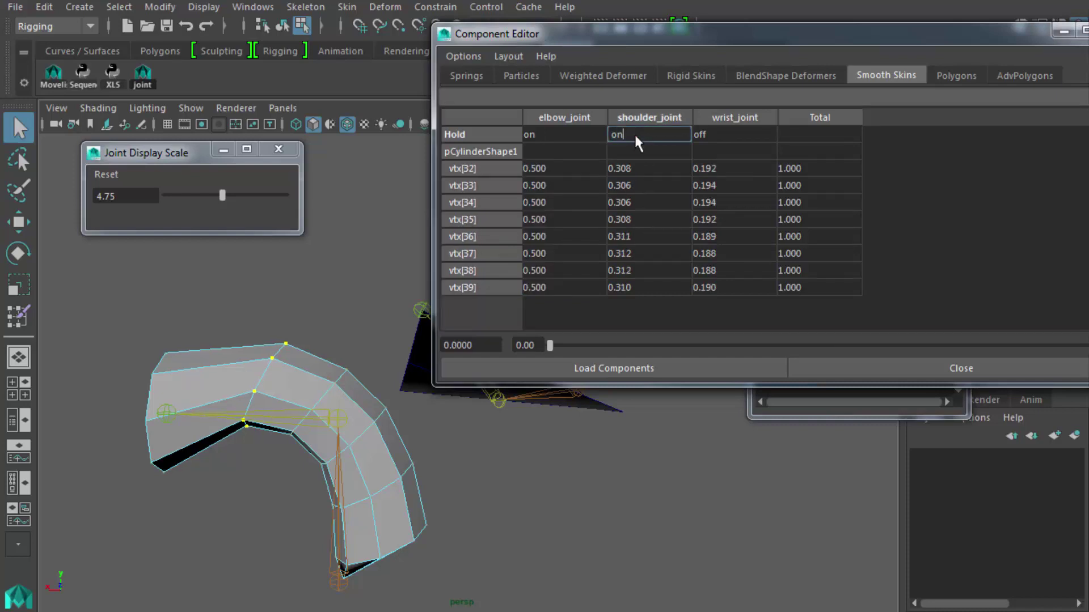
{"action": "key", "text": "Return"}
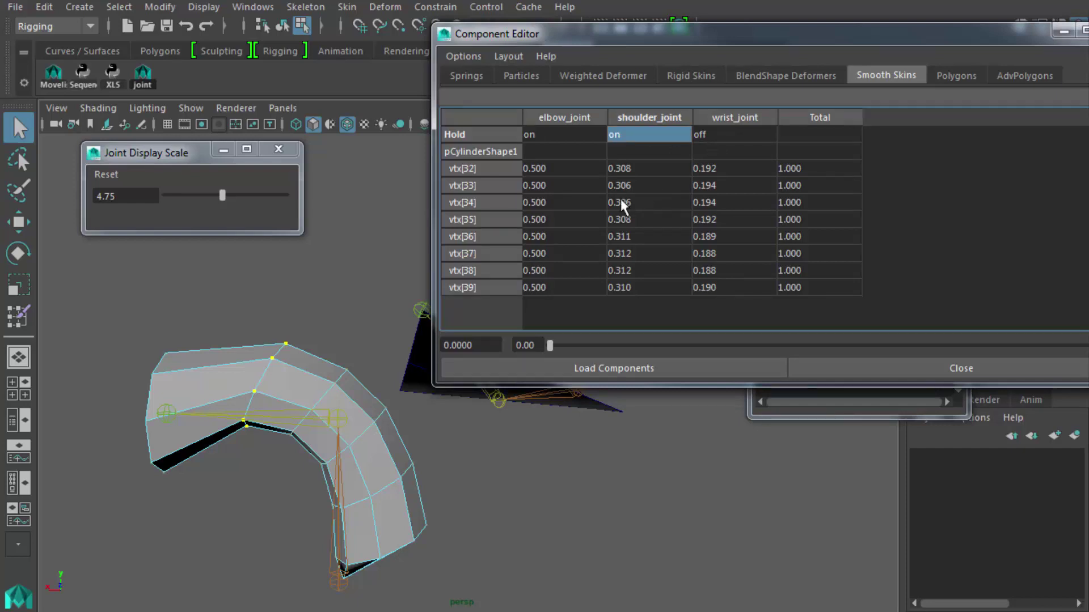
{"action": "left_click_drag", "start_coordinate": [638, 165], "coordinate": [643, 283]}
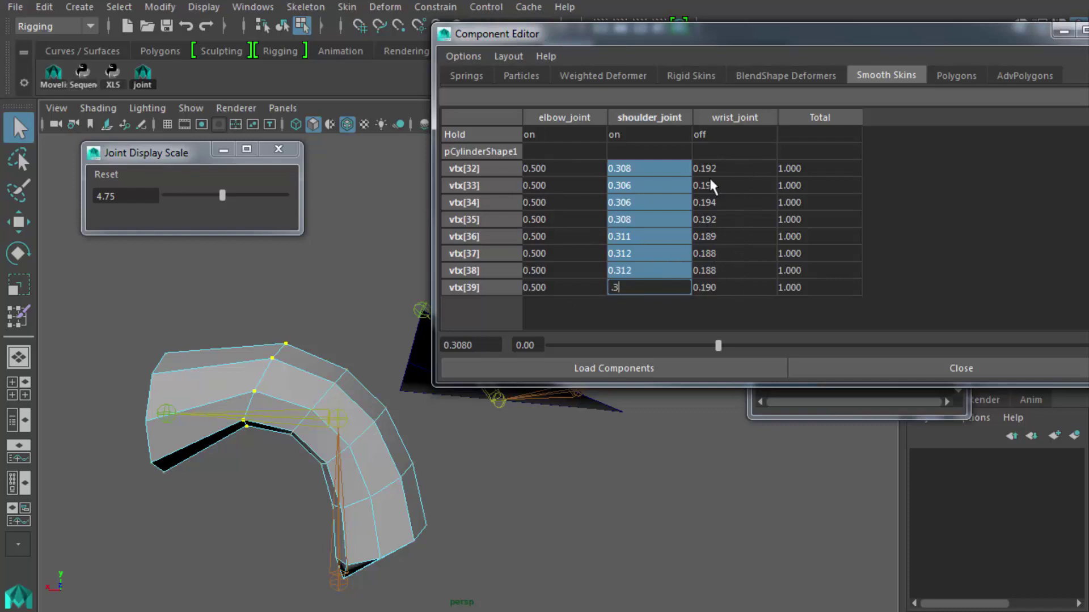
{"action": "key", "text": "Return"}
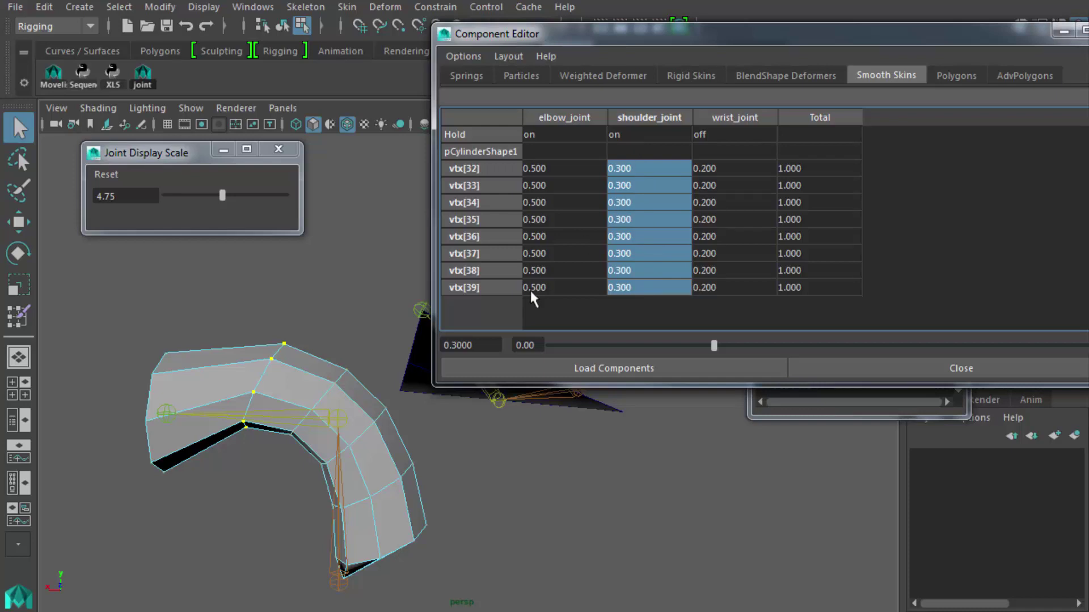
Switch to edge selection and select the cylinder's edge loop on the wrist side of the elbow joint
{"action": "mouse_move", "coordinate": [334, 396]}
{"action": "left_mouse_down", "text": "alt"}
{"action": "mouse_move", "coordinate": [384, 418]}
{"action": "mouse_move", "coordinate": [313, 435]}
{"action": "mouse_move", "coordinate": [329, 410]}
{"action": "left_mouse_up", "text": "alt"}
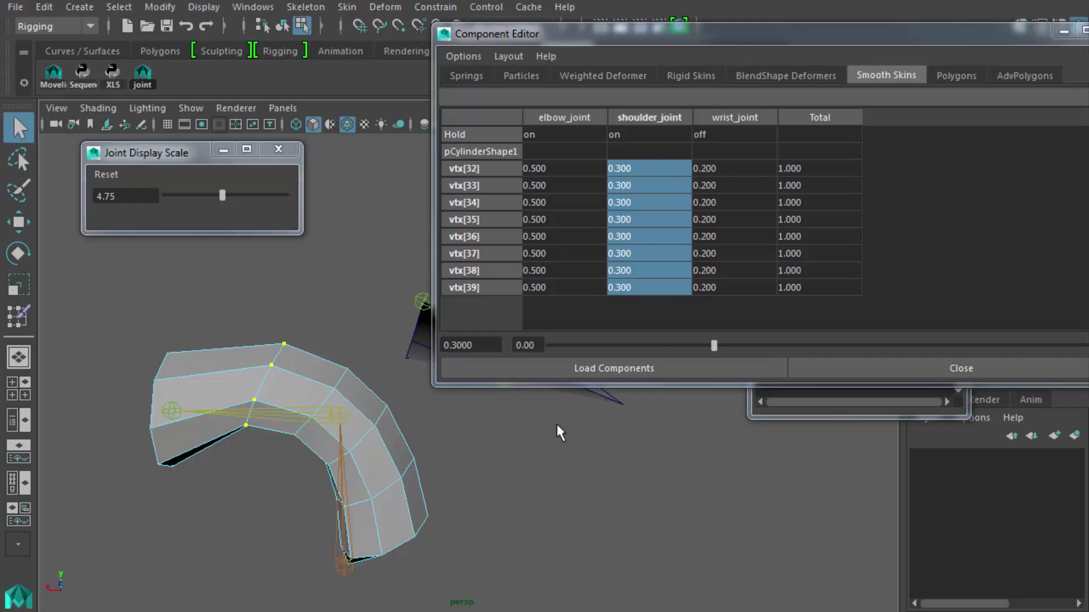
{"action": "left_click_drag", "start_coordinate": [360, 457], "coordinate": [325, 471], "text": "alt"}
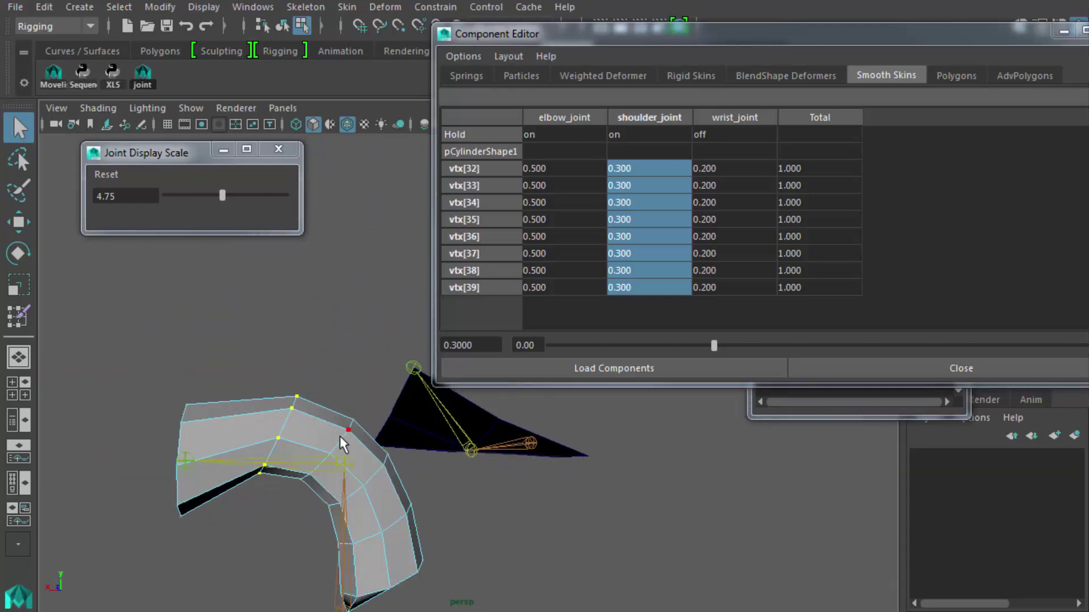
{"action": "middle_click_drag", "start_coordinate": [339, 437], "coordinate": [291, 369], "text": "alt"}
{"action": "key", "text": "F10"}
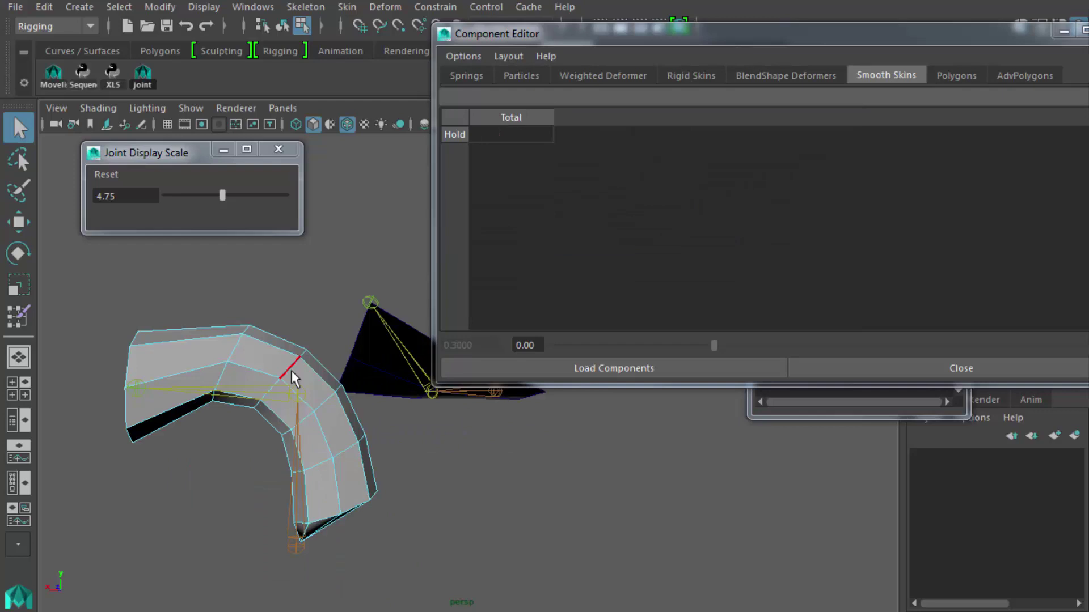
{"action": "left_click", "coordinate": [291, 370]}
{"action": "left_click_drag", "start_coordinate": [350, 444], "coordinate": [264, 496], "text": "alt"}
{"action": "key", "text": "f"}
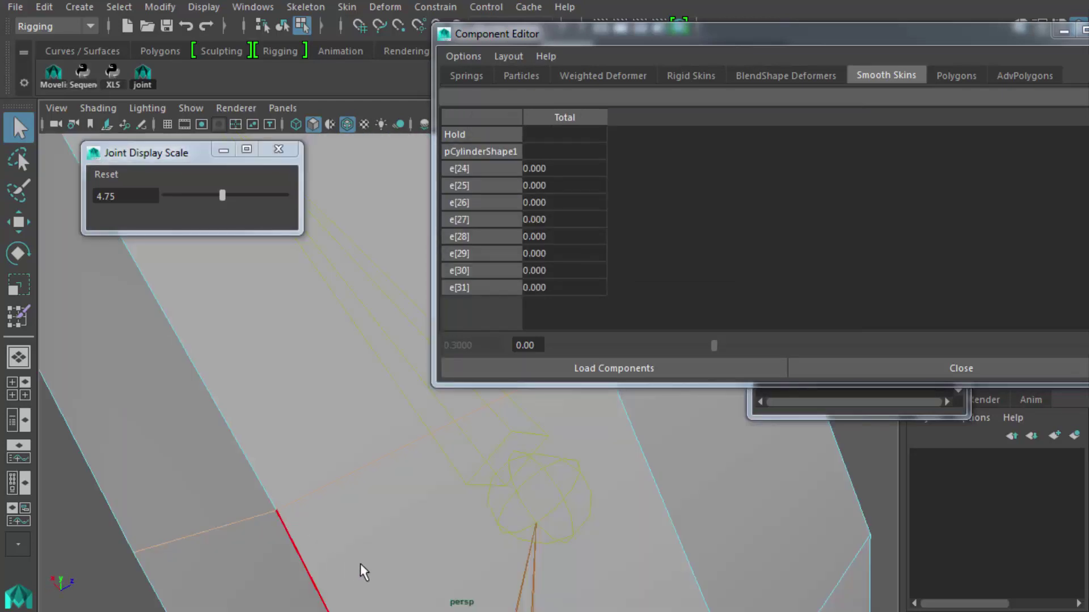
{"action": "scroll", "coordinate": [367, 554], "scroll_direction": "down", "scroll_amount": 3}
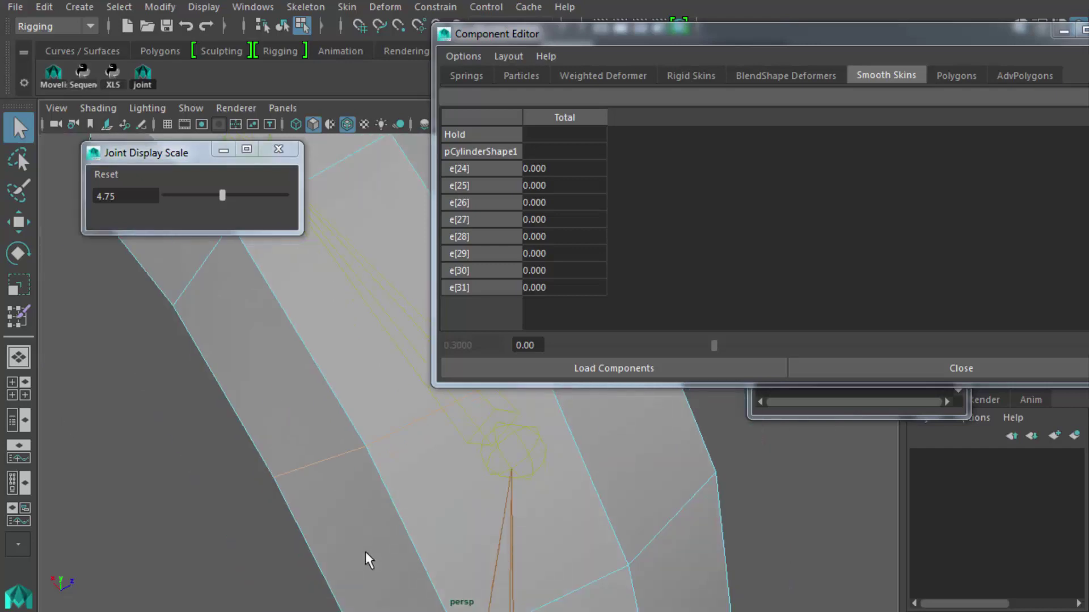
{"action": "left_click", "coordinate": [437, 409]}
Shrink the Component Editor and move it clear of the bent cylinder
{"action": "left_click_drag", "start_coordinate": [1088, 387], "coordinate": [859, 355]}
{"action": "left_click_drag", "start_coordinate": [662, 36], "coordinate": [908, 25]}
{"action": "left_click_drag", "start_coordinate": [583, 355], "coordinate": [593, 400], "text": "alt"}
{"action": "scroll", "coordinate": [593, 399], "scroll_direction": "down", "scroll_amount": 8}
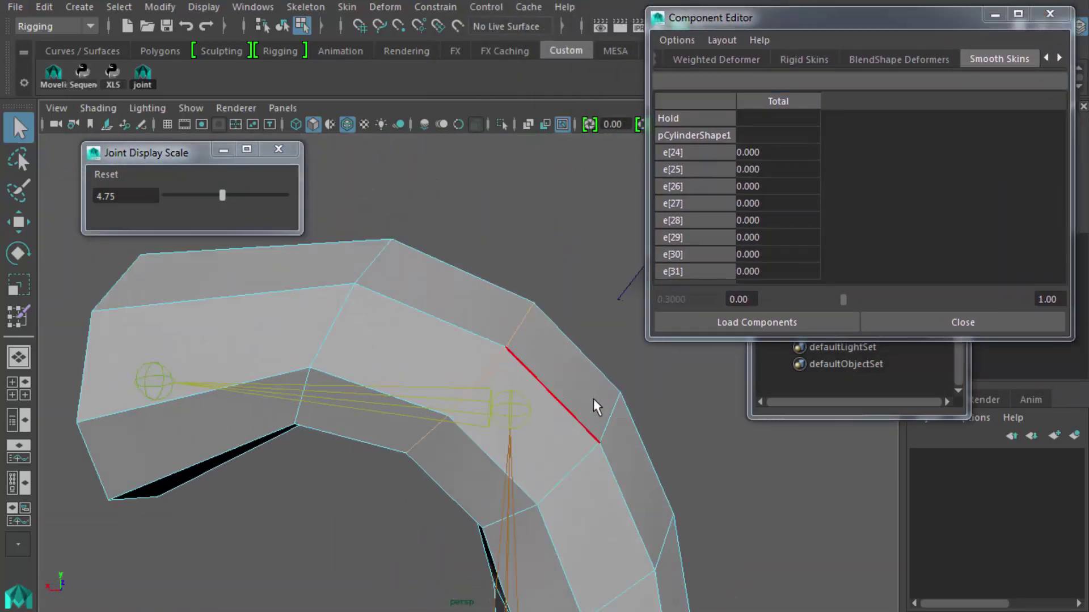
{"action": "middle_click_drag", "start_coordinate": [597, 428], "coordinate": [530, 377], "text": "alt"}
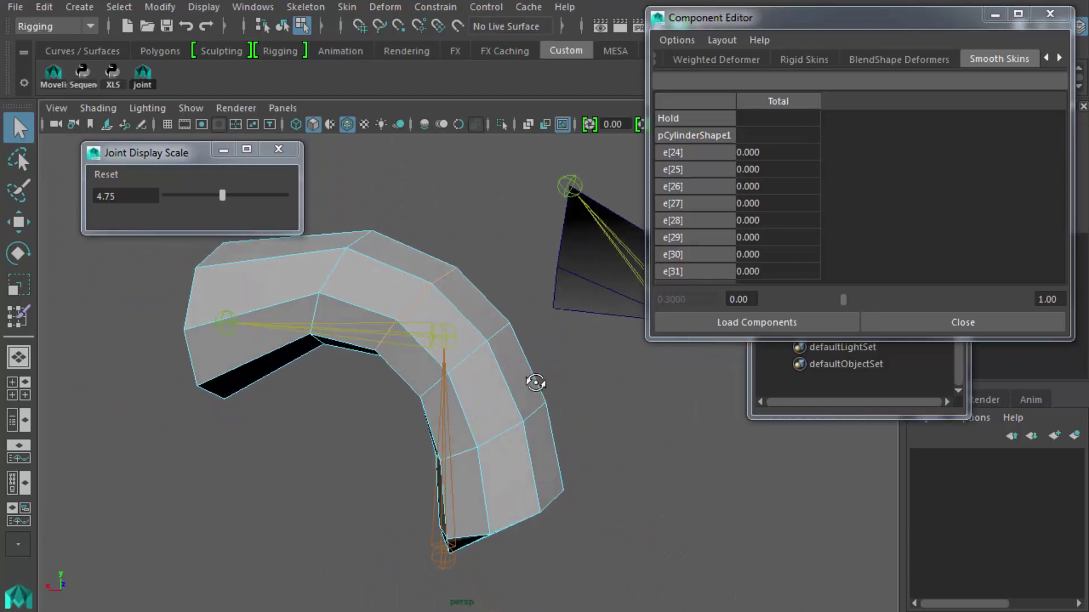
Convert the selected edge loop to vertices
{"action": "left_click", "coordinate": [158, 7]}
{"action": "left_click", "coordinate": [122, 5]}
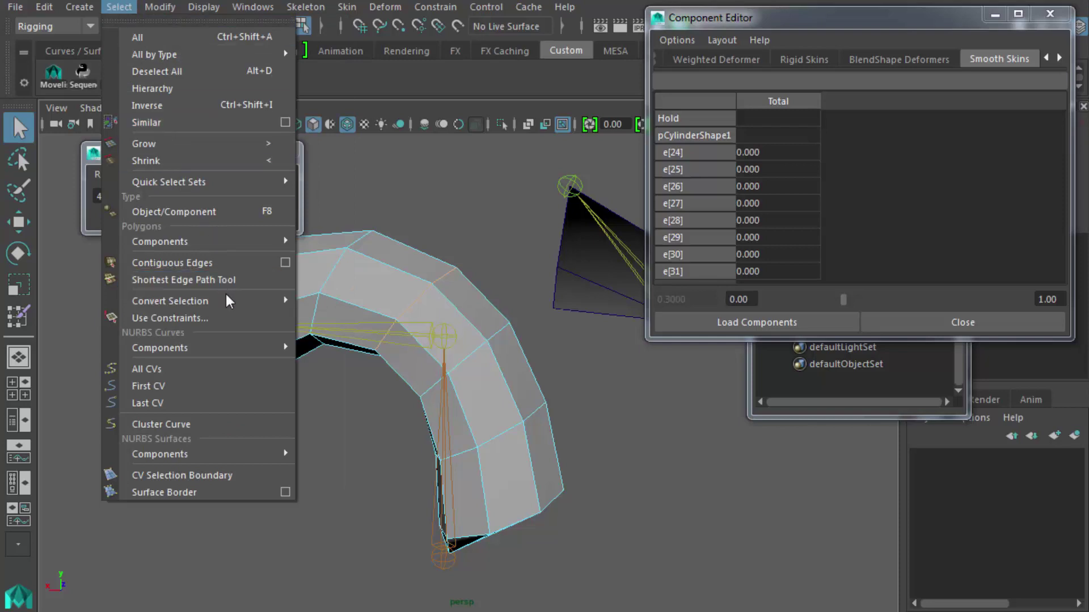
{"action": "mouse_move", "coordinate": [229, 302]}
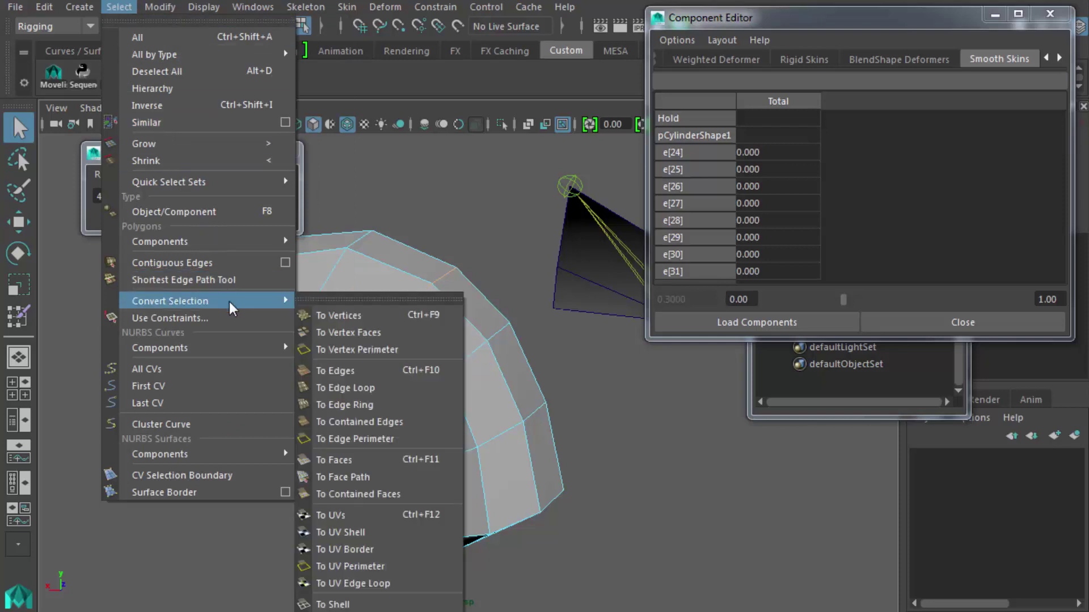
{"action": "left_click", "coordinate": [376, 315]}
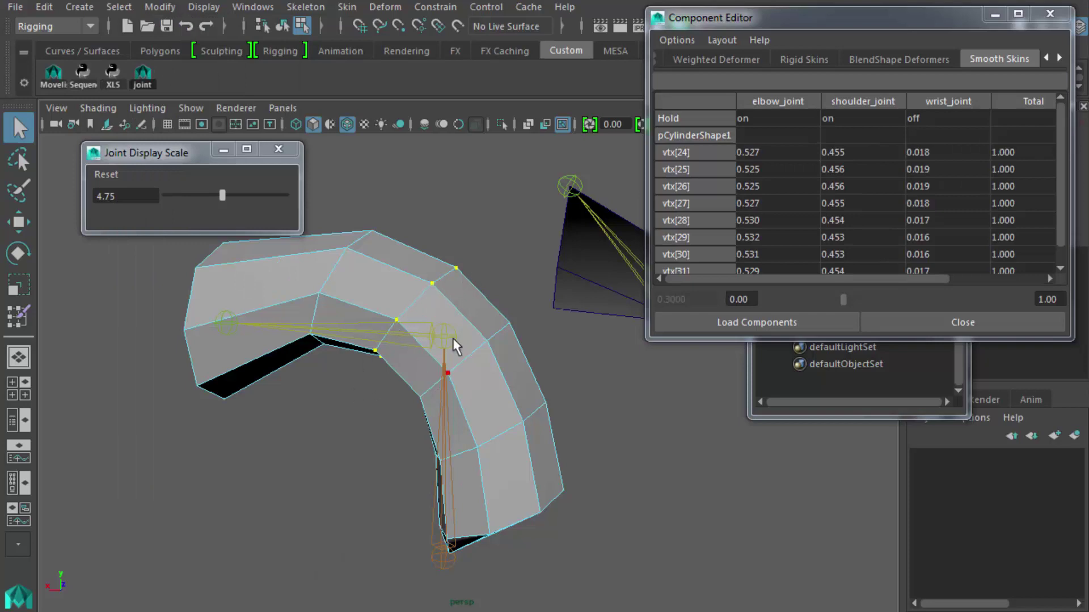
Widen the Component Editor to fit all joint columns and set the elbow_joint weight of vertices 24 to 31 to 0.3
{"action": "left_click_drag", "start_coordinate": [649, 156], "coordinate": [541, 156]}
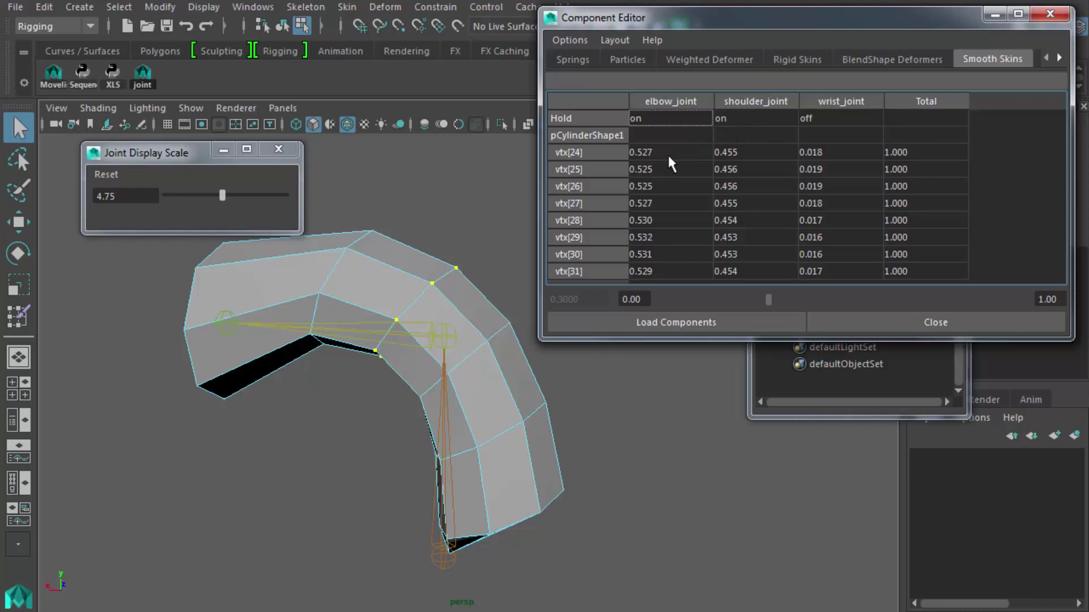
{"action": "left_click_drag", "start_coordinate": [667, 154], "coordinate": [677, 270]}
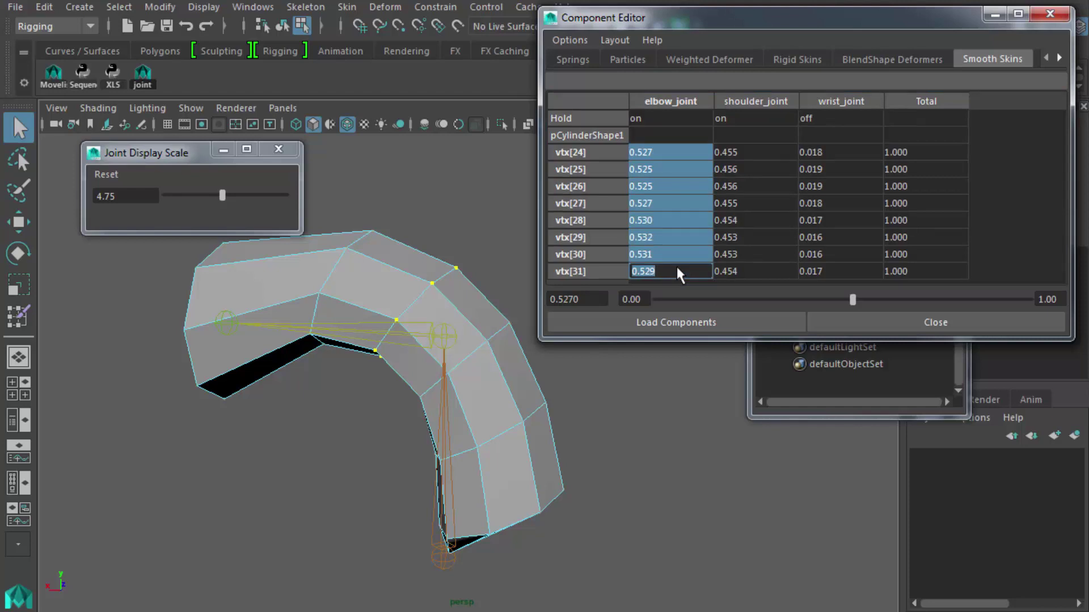
{"action": "type", "text": ".3"}
{"action": "key", "text": "Return"}
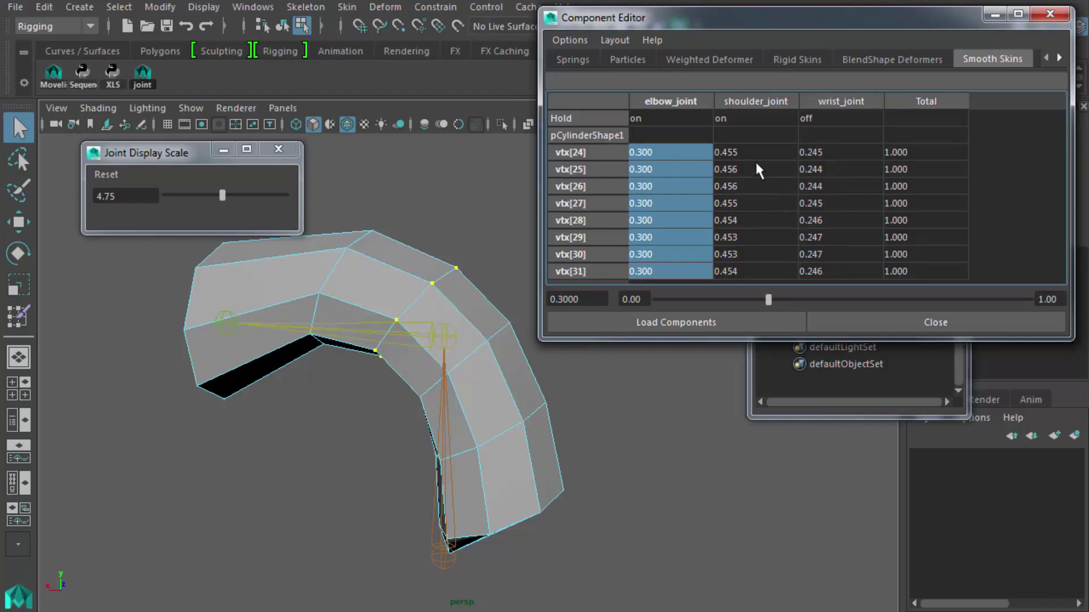
Set the shoulder_joint weight of vertices 24 to 31 to 0.2
{"action": "left_click_drag", "start_coordinate": [751, 152], "coordinate": [758, 263]}
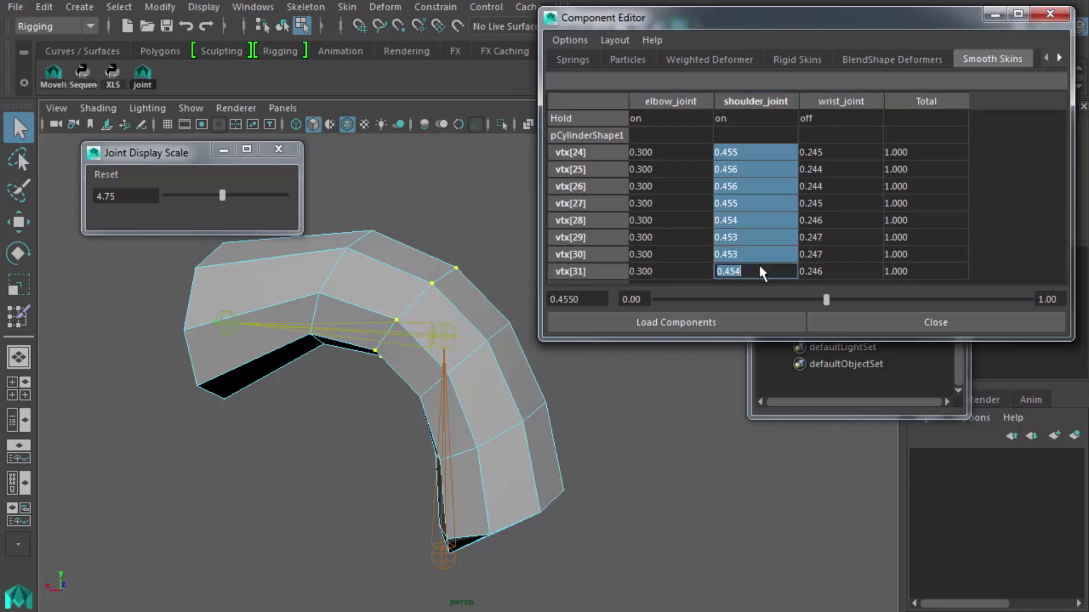
{"action": "type", "text": ".2"}
{"action": "key", "text": "Return"}
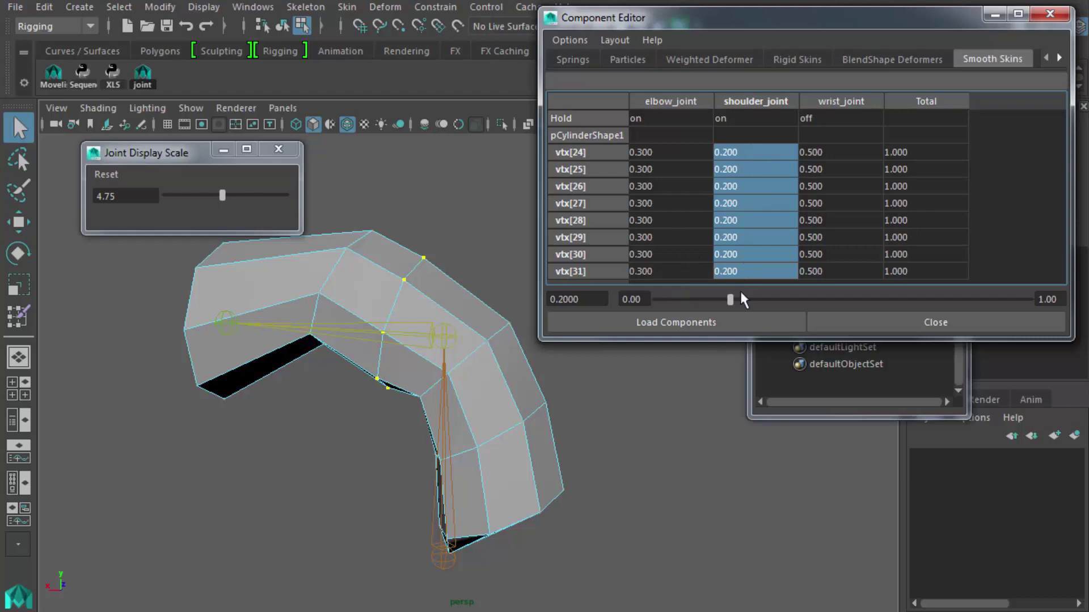
Turn off Hold for shoulder_joint
{"action": "double_click", "coordinate": [740, 117]}
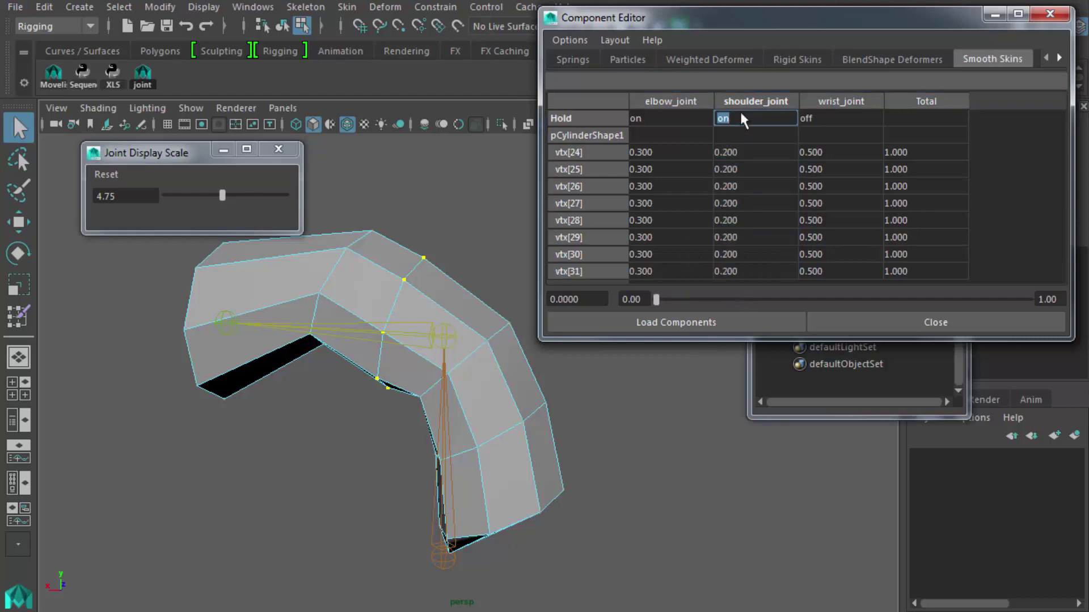
{"action": "type", "text": "off"}
{"action": "key", "text": "Return"}
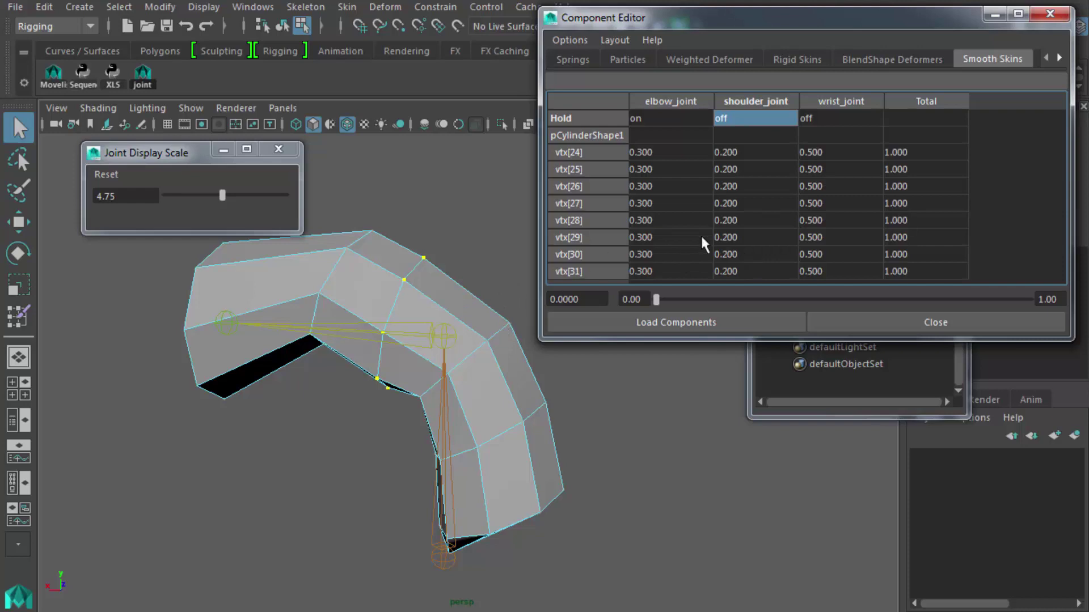
Start the Paint Skin Weights Tool on the cylinder, then widen its settings window and move it clear of the mesh
{"action": "mouse_move", "coordinate": [464, 298]}
{"action": "right_mouse_down"}
{"action": "mouse_move", "coordinate": [427, 261]}
{"action": "mouse_move", "coordinate": [403, 268]}
{"action": "right_mouse_up"}
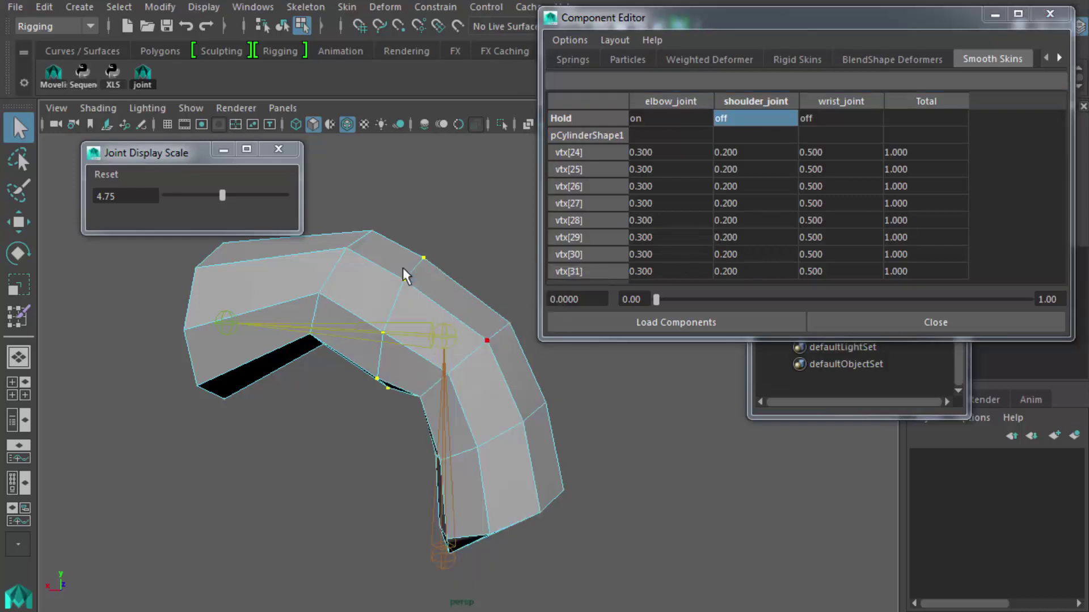
{"action": "mouse_move", "coordinate": [598, 78]}
{"action": "left_mouse_down"}
{"action": "mouse_move", "coordinate": [292, 79]}
{"action": "mouse_move", "coordinate": [132, 40]}
{"action": "left_mouse_up"}
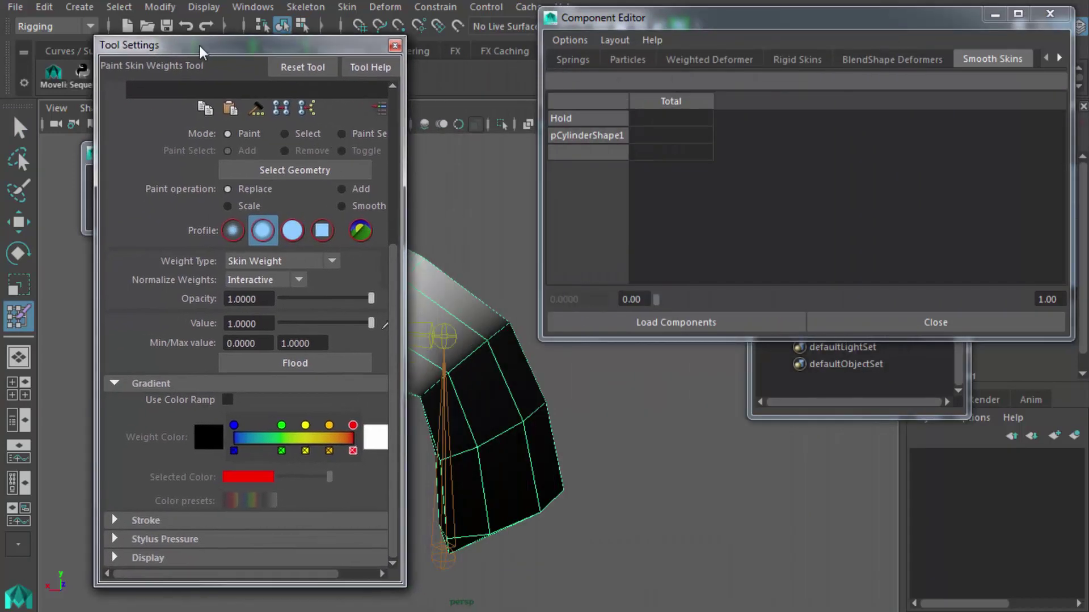
{"action": "left_click", "coordinate": [379, 162]}
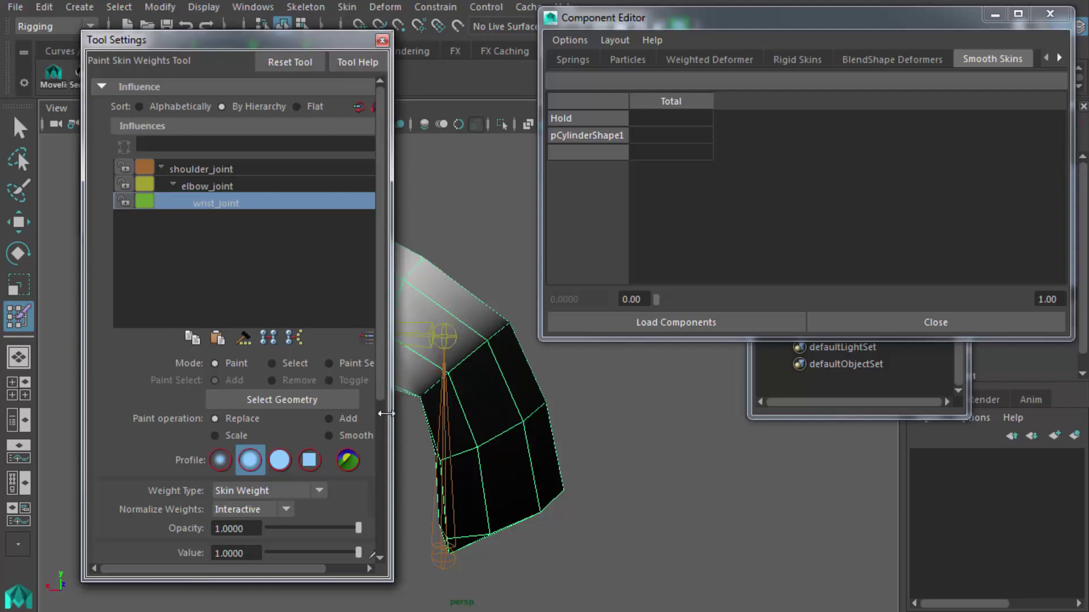
{"action": "left_click_drag", "start_coordinate": [393, 419], "coordinate": [465, 427]}
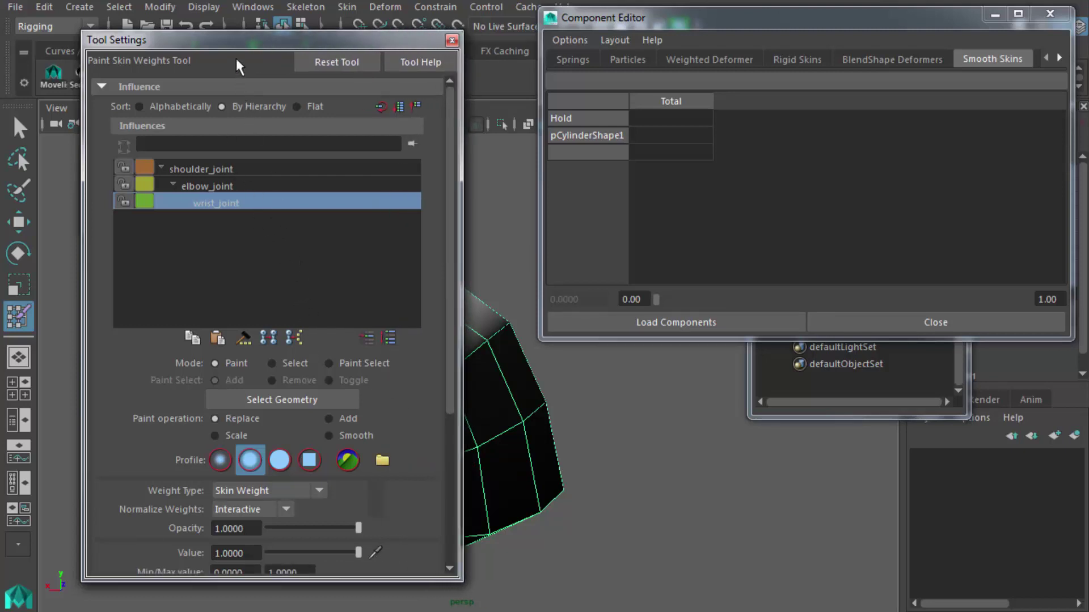
{"action": "left_click_drag", "start_coordinate": [249, 56], "coordinate": [874, 82]}
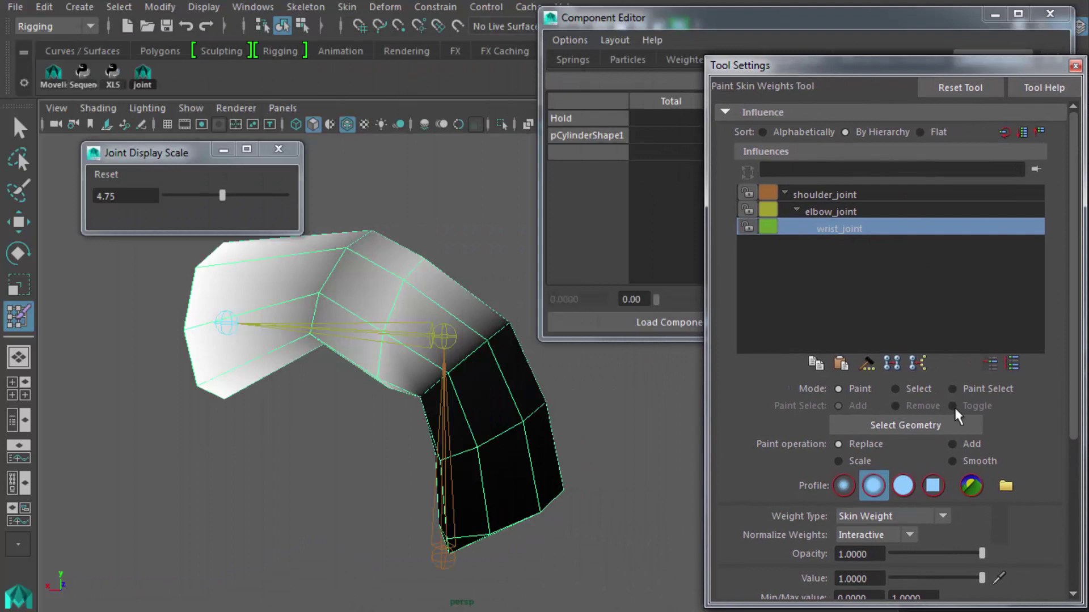
Use Paint Select in Add mode to add the vertices around the elbow bend to the selection, show their weights, and exit painting
{"action": "left_click", "coordinate": [952, 389]}
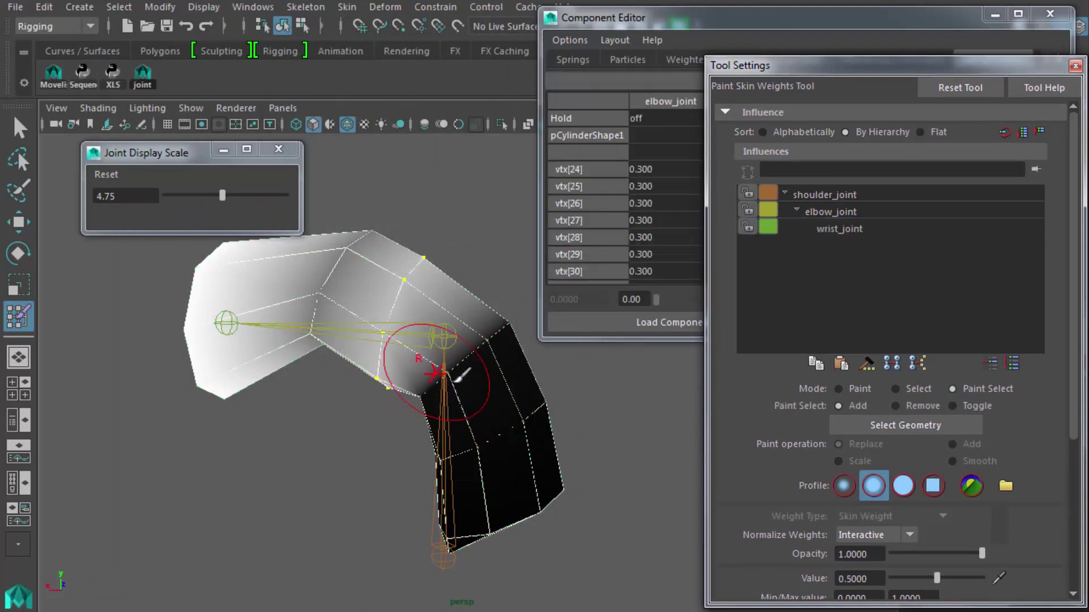
{"action": "left_click_drag", "start_coordinate": [460, 374], "coordinate": [506, 321]}
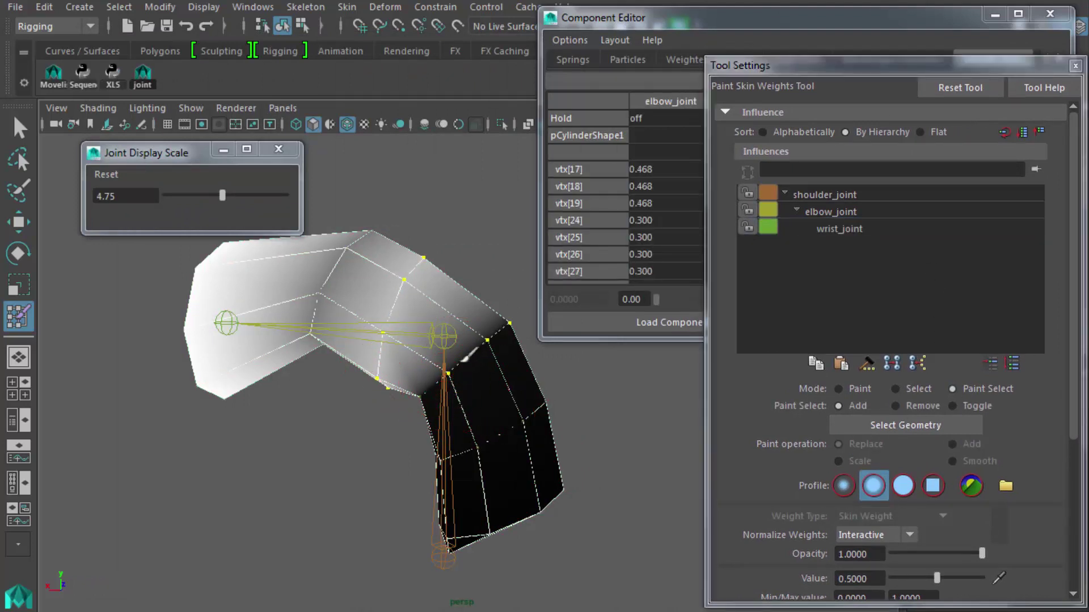
{"action": "mouse_move", "coordinate": [467, 354]}
{"action": "left_mouse_down"}
{"action": "mouse_move", "coordinate": [422, 401]}
{"action": "mouse_move", "coordinate": [505, 318]}
{"action": "left_mouse_up"}
{"action": "left_click", "coordinate": [657, 18]}
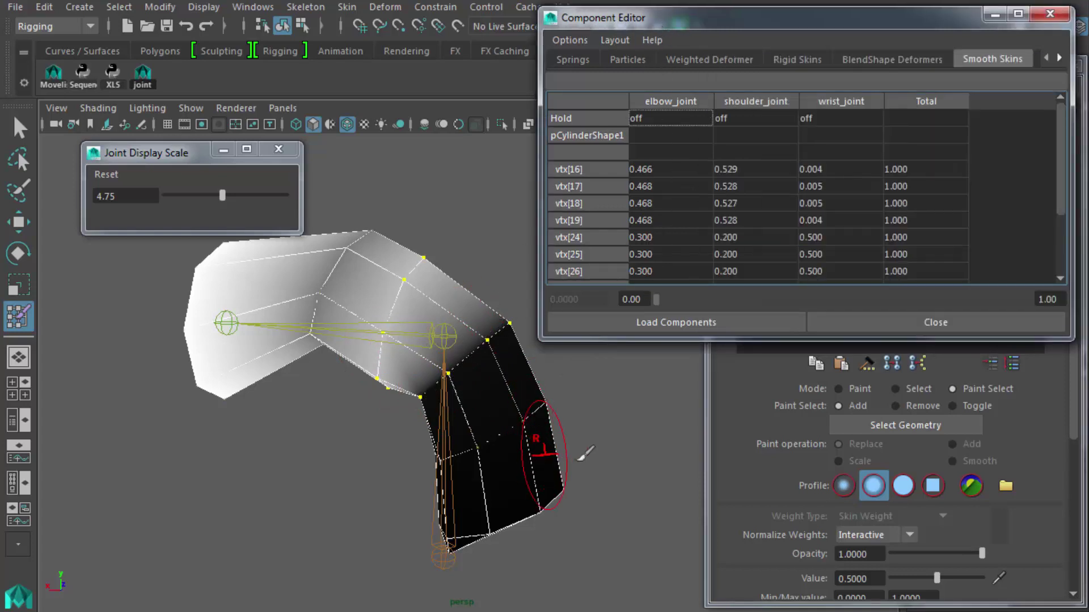
{"action": "mouse_move", "coordinate": [595, 454]}
{"action": "left_mouse_down", "text": "alt"}
{"action": "mouse_move", "coordinate": [287, 440]}
{"action": "mouse_move", "coordinate": [287, 468]}
{"action": "mouse_move", "coordinate": [630, 390]}
{"action": "mouse_move", "coordinate": [609, 377]}
{"action": "mouse_move", "coordinate": [600, 456]}
{"action": "left_mouse_up", "text": "alt"}
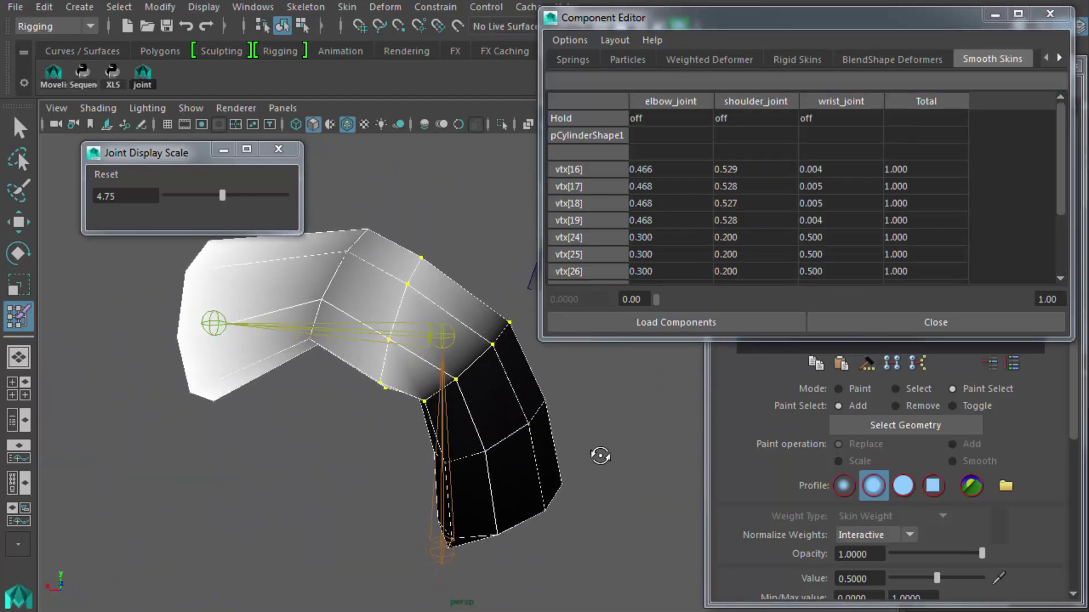
{"action": "left_click", "coordinate": [21, 129]}
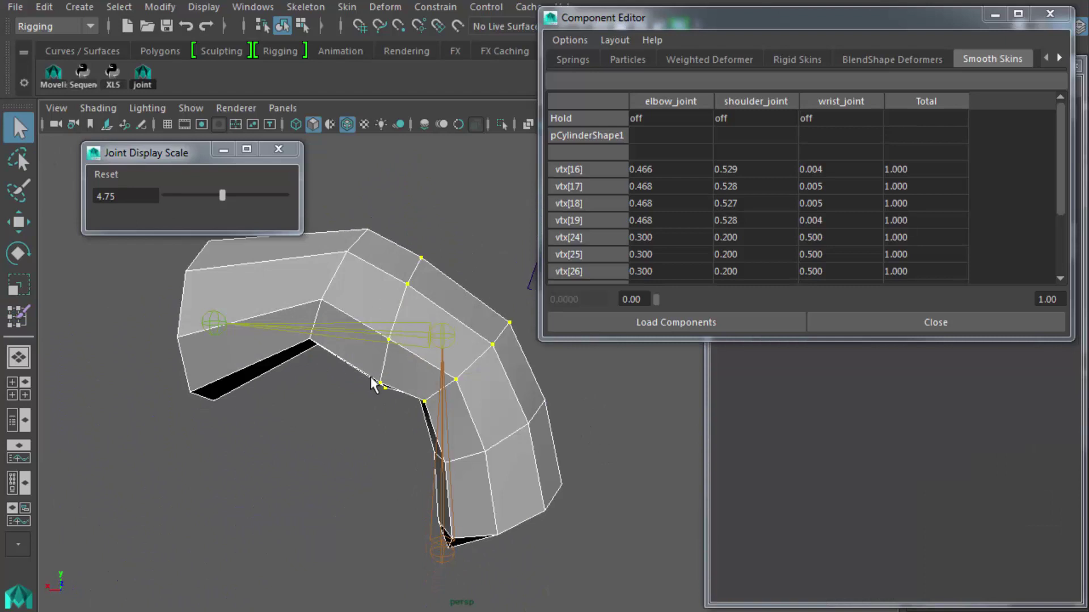
Clear the vertex selection, select the whole cylinder, and switch the selection to wrist_joint
{"action": "left_click_drag", "start_coordinate": [430, 408], "coordinate": [443, 401], "text": "alt"}
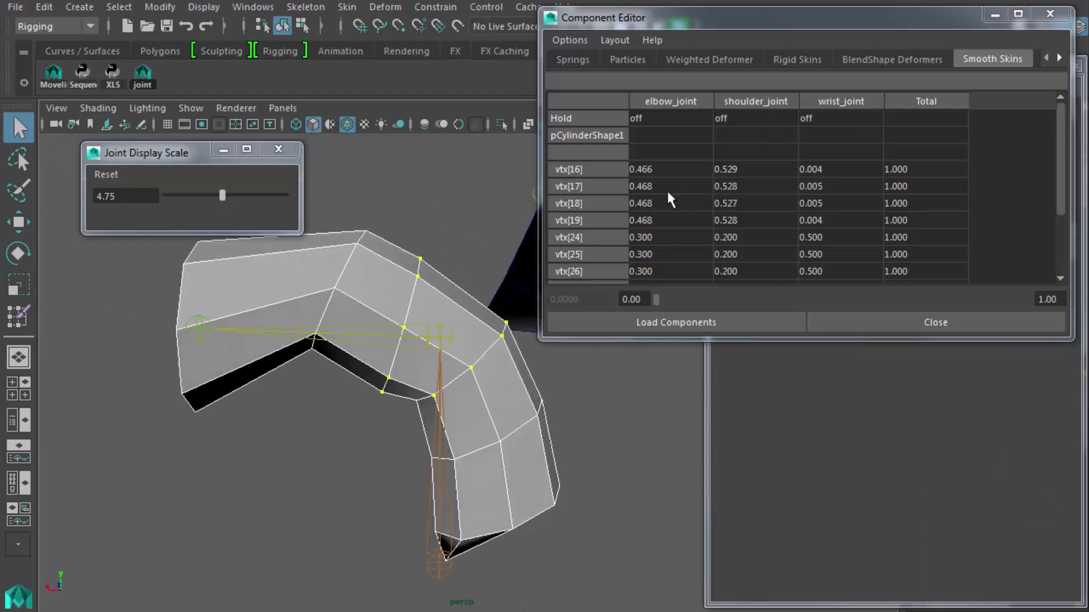
{"action": "left_click", "coordinate": [581, 440]}
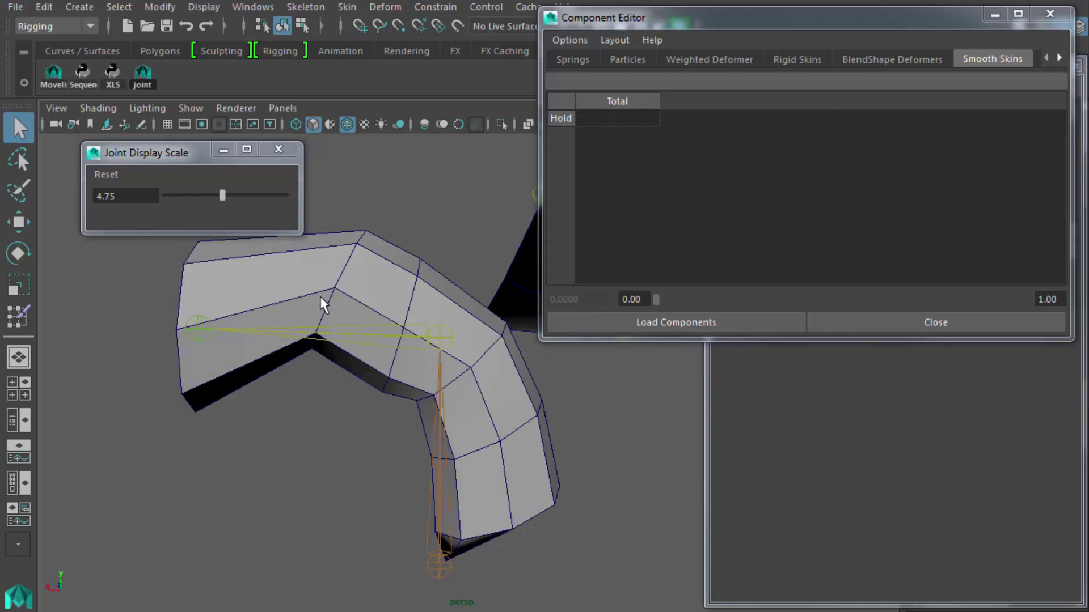
{"action": "left_click", "coordinate": [341, 291]}
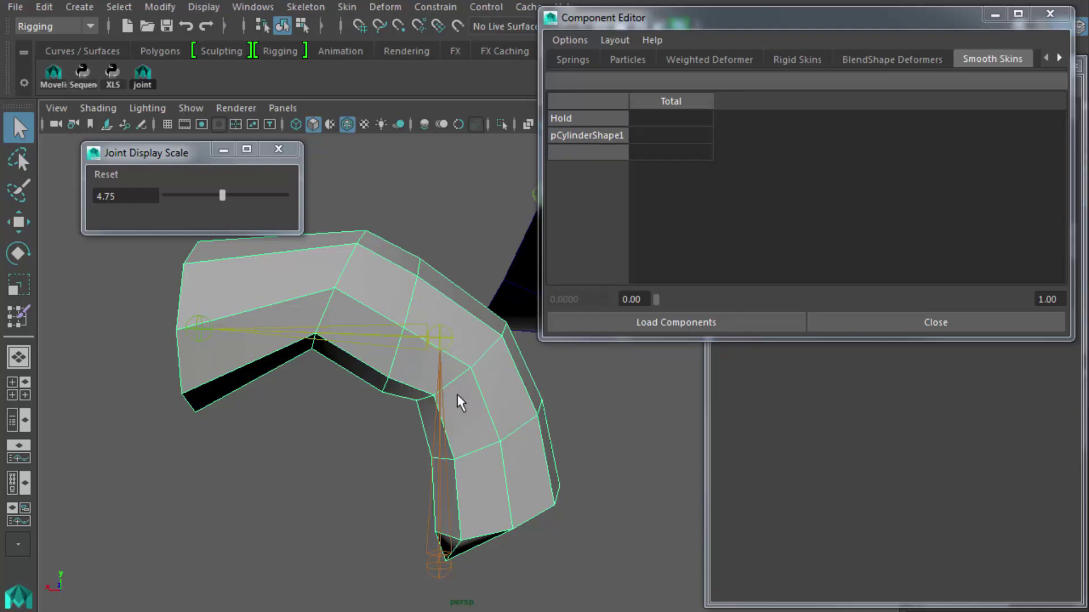
{"action": "left_click", "coordinate": [380, 329]}
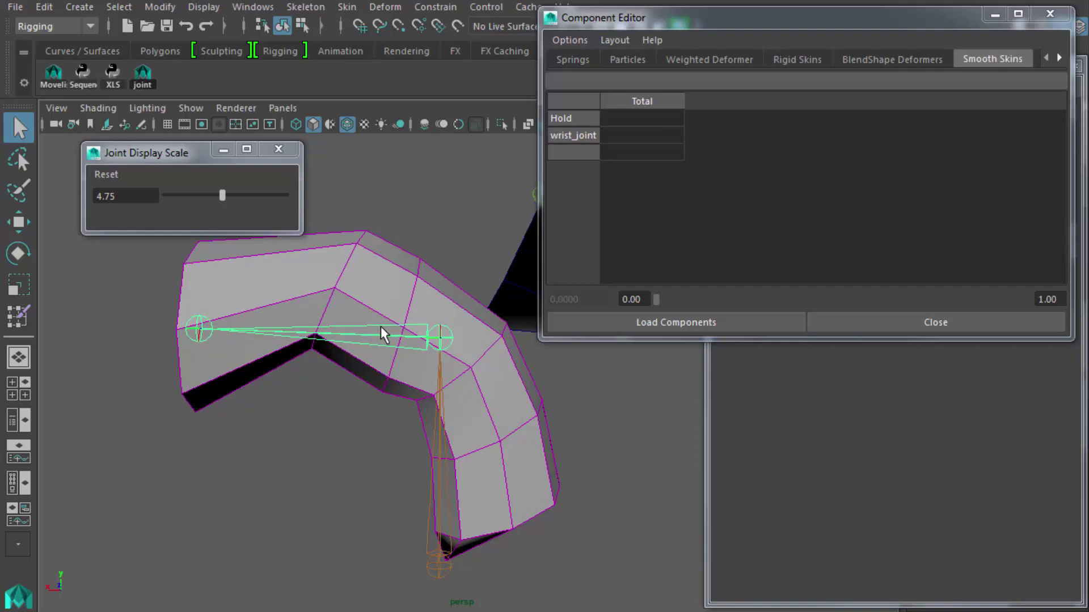
Close the Component Editor, reset elbow_joint's Rotate Z to 0, and close the Outliner
{"action": "key", "text": "e"}
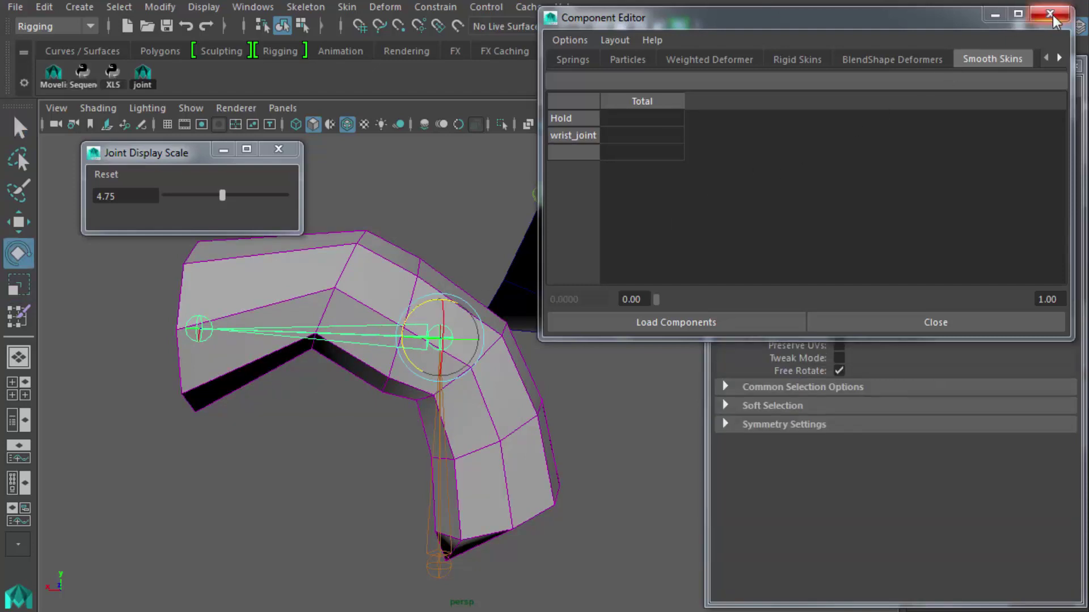
{"action": "left_click", "coordinate": [1053, 15]}
{"action": "left_click", "coordinate": [1058, 26]}
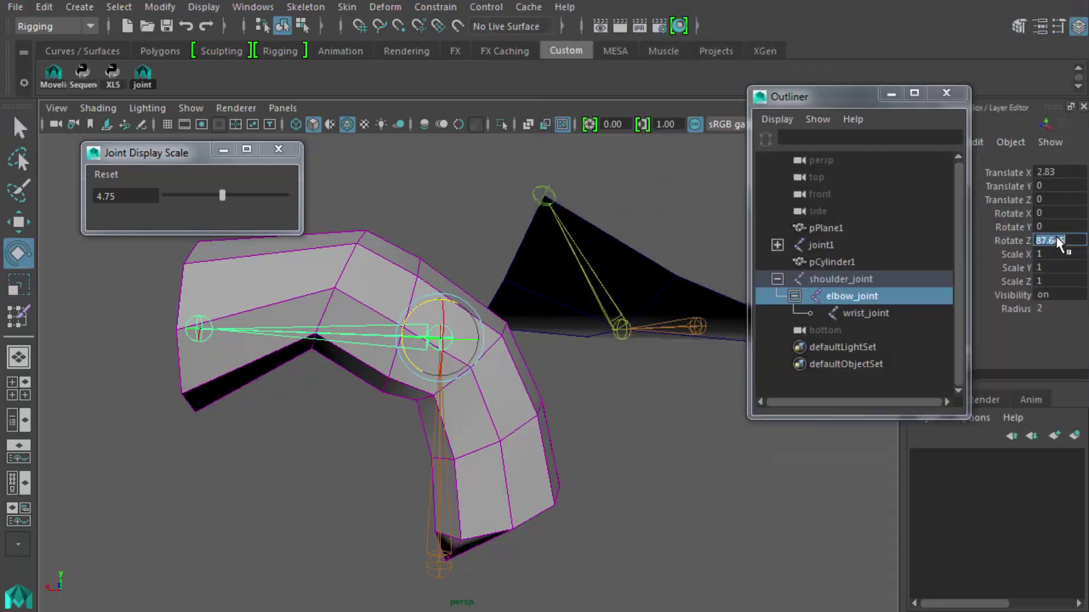
{"action": "type", "text": "0"}
{"action": "key", "text": "Return"}
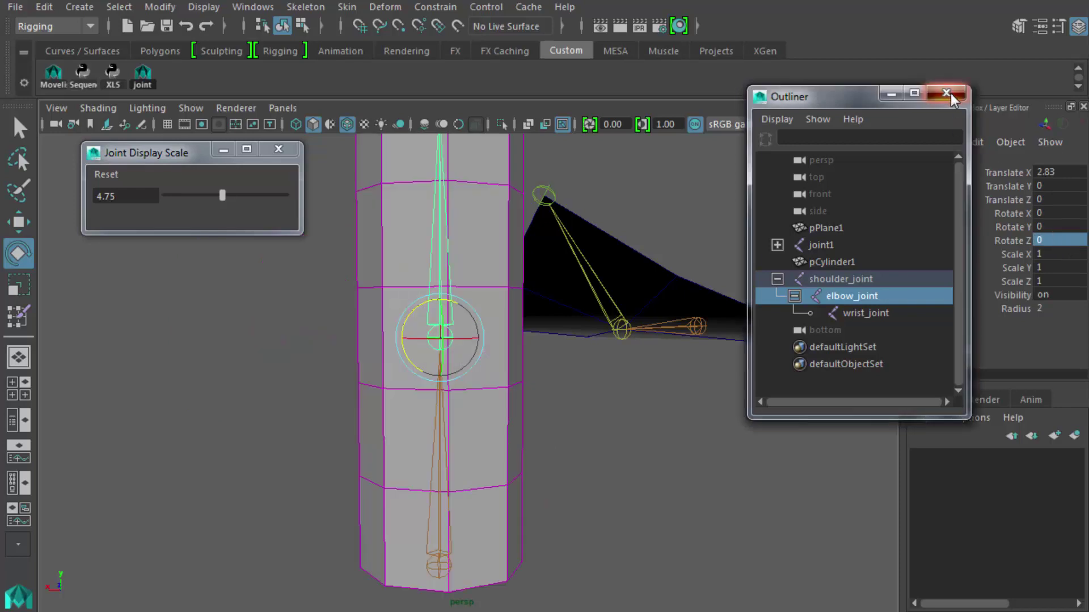
{"action": "left_click", "coordinate": [946, 93]}
Switch to the front view and display Wireframe on Shaded there
{"action": "right_click_drag", "start_coordinate": [407, 364], "coordinate": [236, 427], "text": "alt"}
{"action": "key", "text": "space"}
{"action": "key", "text": "space"}
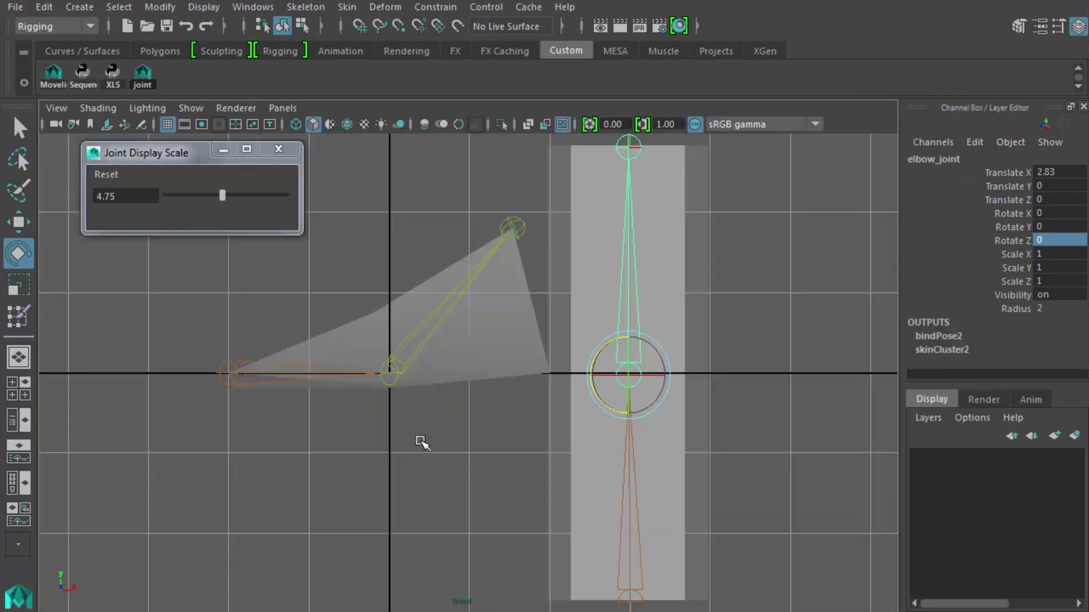
{"action": "left_click", "coordinate": [113, 108]}
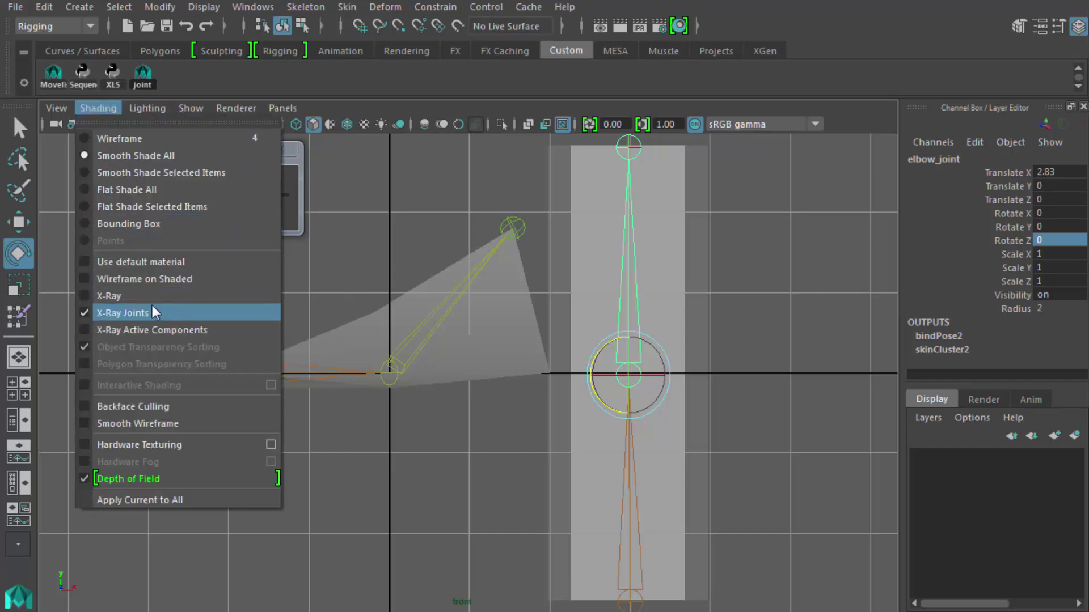
{"action": "left_click", "coordinate": [145, 279]}
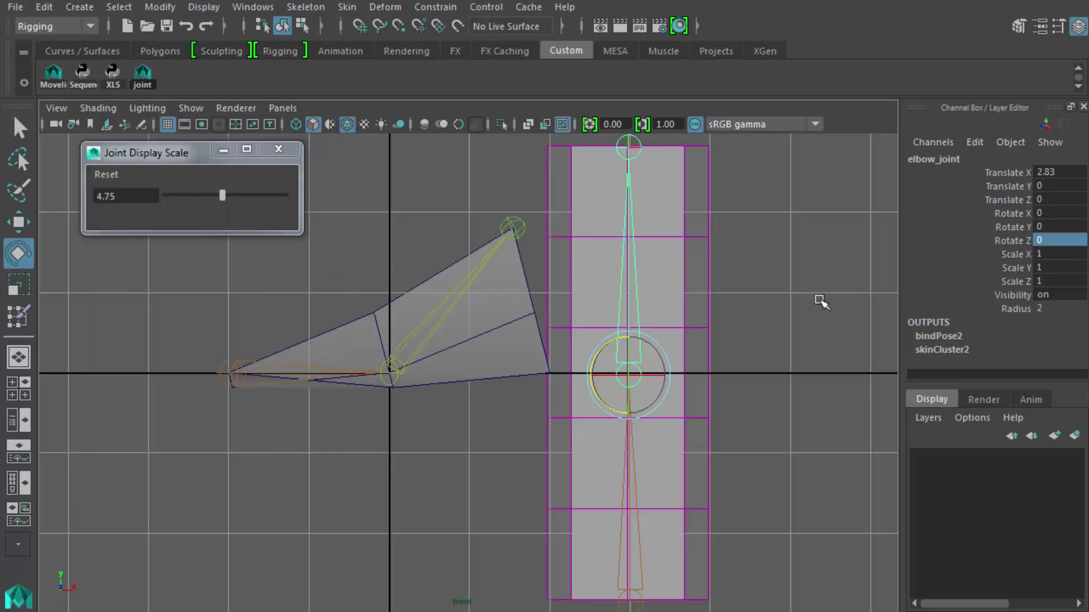
Examine elbow_joint and wrist_joint against the cylinder's edge rows in the front view, and return to the perspective view
{"action": "scroll", "coordinate": [821, 301], "scroll_direction": "down", "scroll_amount": 2}
{"action": "scroll", "coordinate": [821, 301], "scroll_direction": "up", "scroll_amount": 1}
{"action": "left_click", "coordinate": [766, 281]}
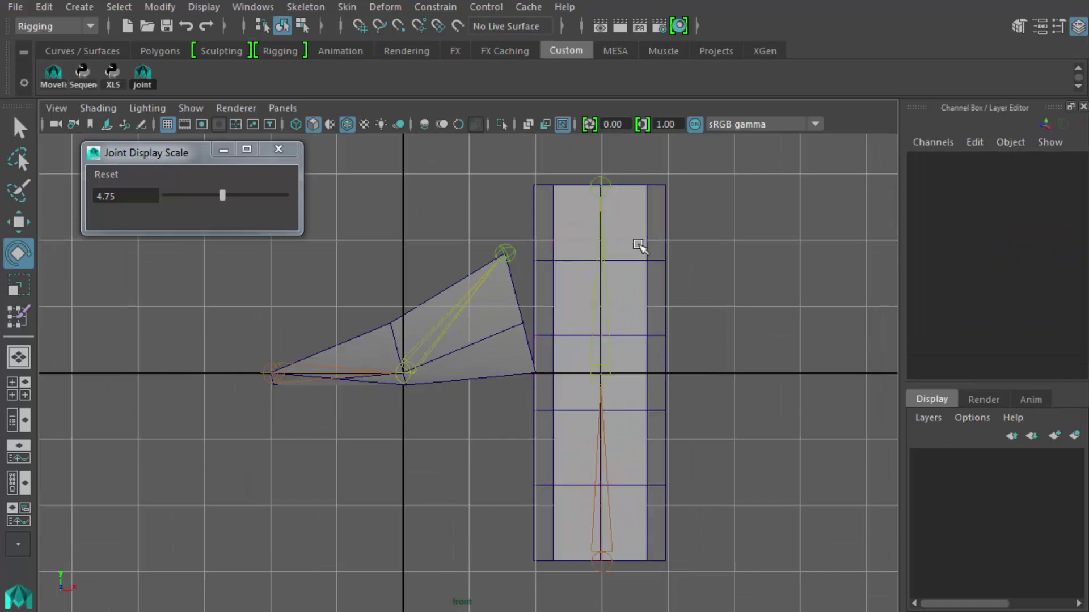
{"action": "left_click", "coordinate": [603, 238]}
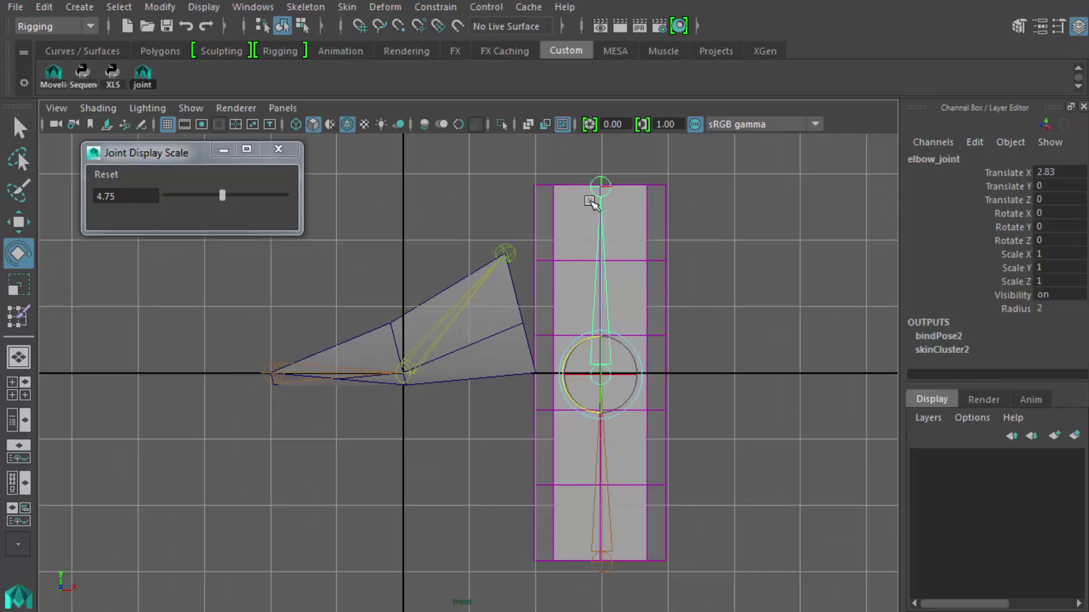
{"action": "left_click", "coordinate": [601, 185]}
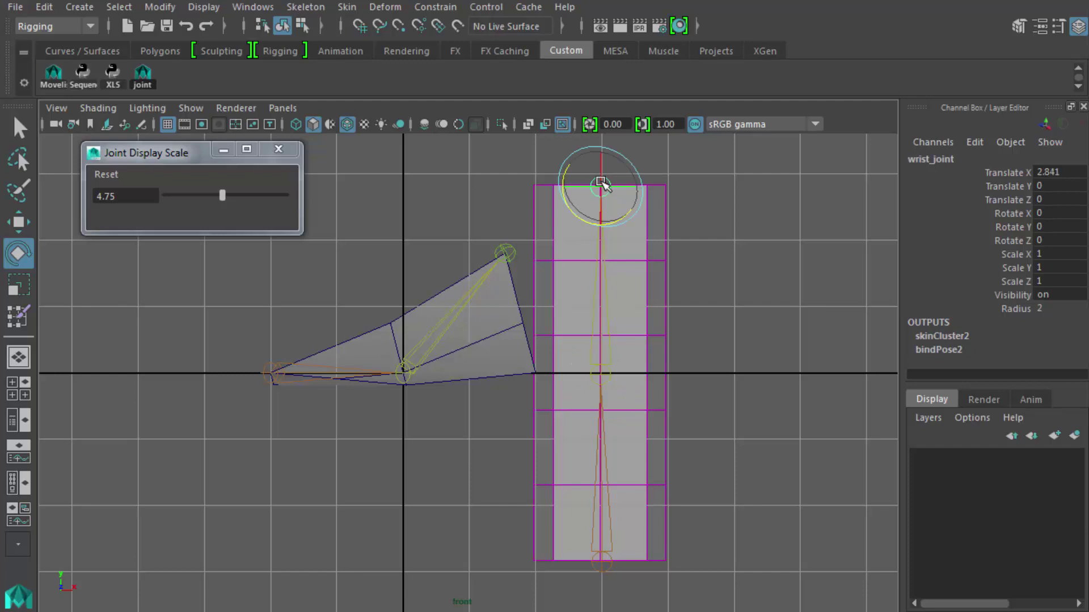
{"action": "left_click", "coordinate": [602, 221]}
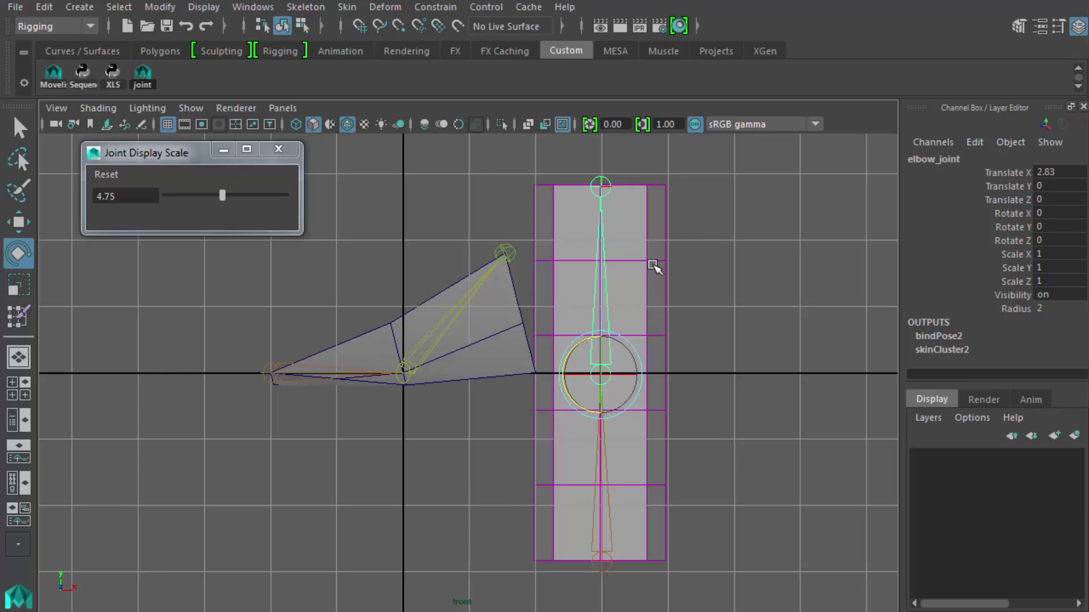
{"action": "key", "text": "space"}
{"action": "key", "text": "space"}
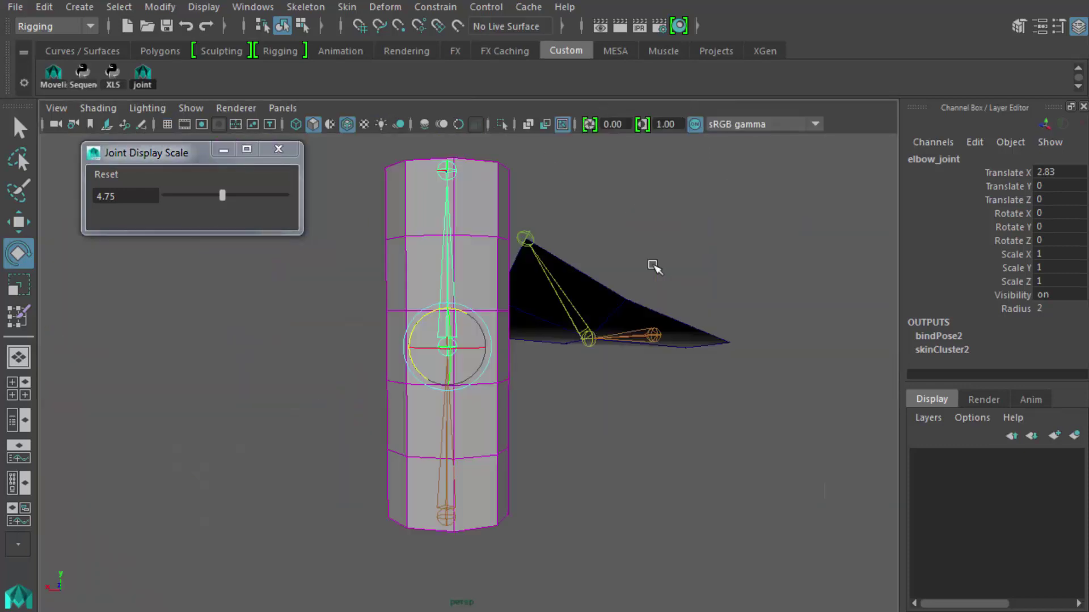
Convert the cylinder's edge loop just below its top end to a vertex selection and show its weights in the Component Editor
{"action": "left_click", "coordinate": [487, 236]}
{"action": "mouse_move", "coordinate": [486, 234]}
{"action": "right_mouse_down"}
{"action": "mouse_move", "coordinate": [457, 227]}
{"action": "mouse_move", "coordinate": [485, 188]}
{"action": "right_mouse_up"}
{"action": "left_click", "coordinate": [468, 232]}
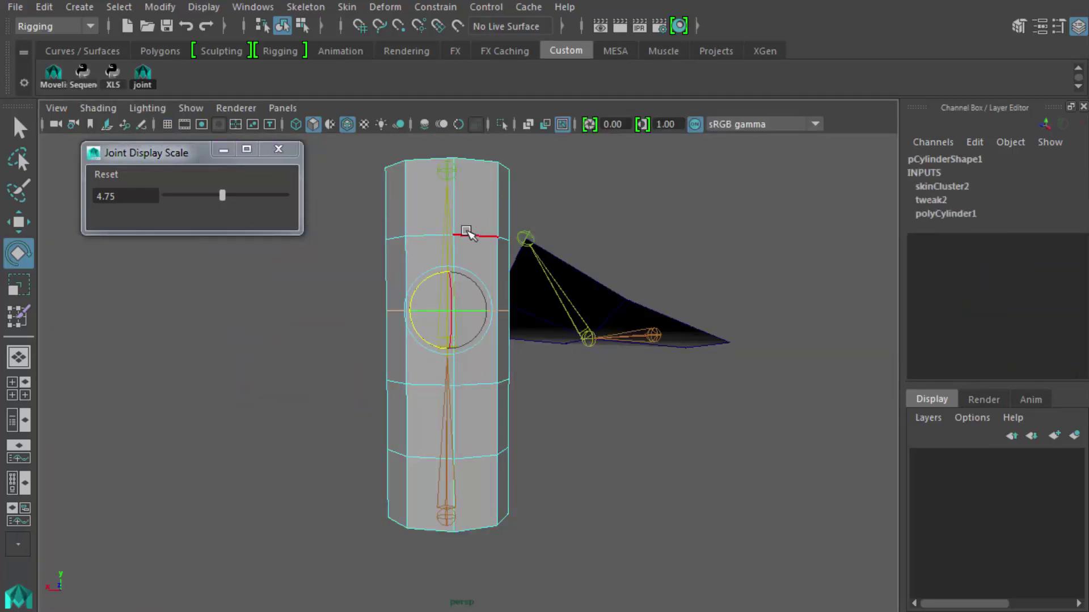
{"action": "double_click", "coordinate": [467, 234]}
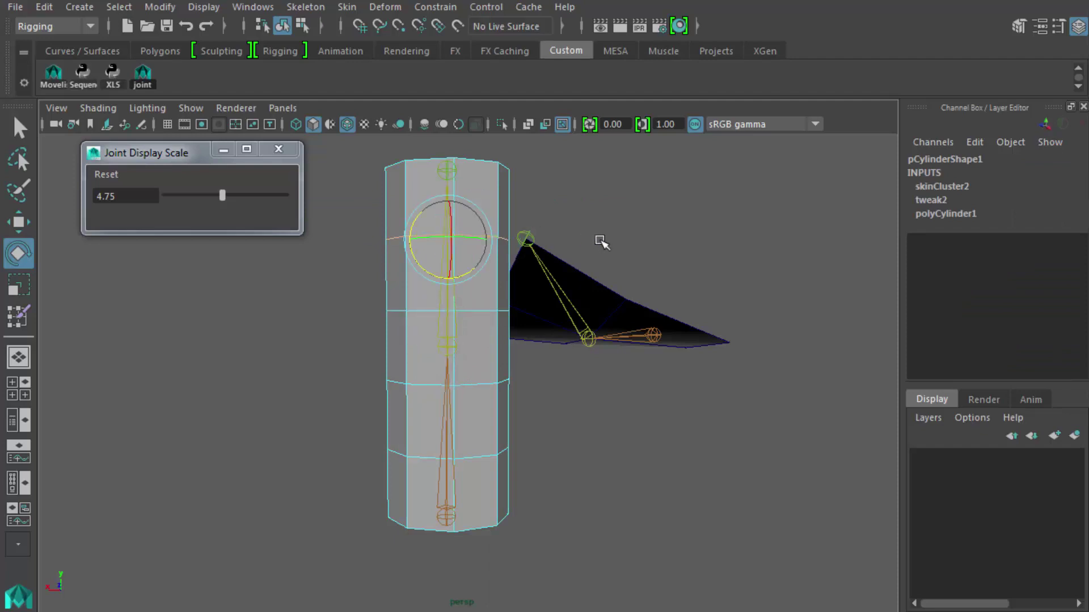
{"action": "key", "text": "ctrl+F9"}
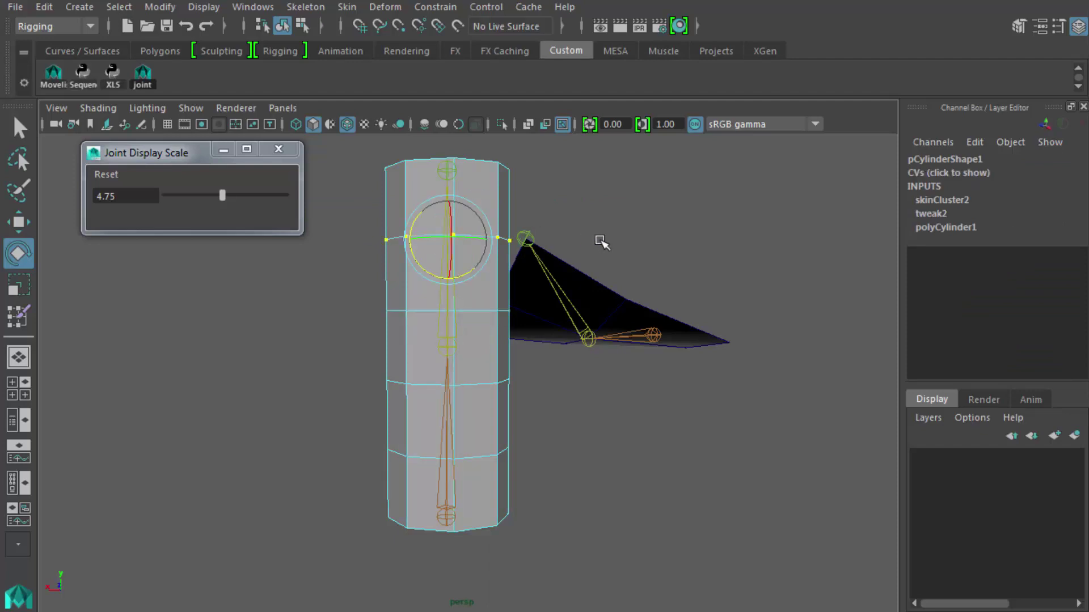
{"action": "left_click", "coordinate": [261, 8]}
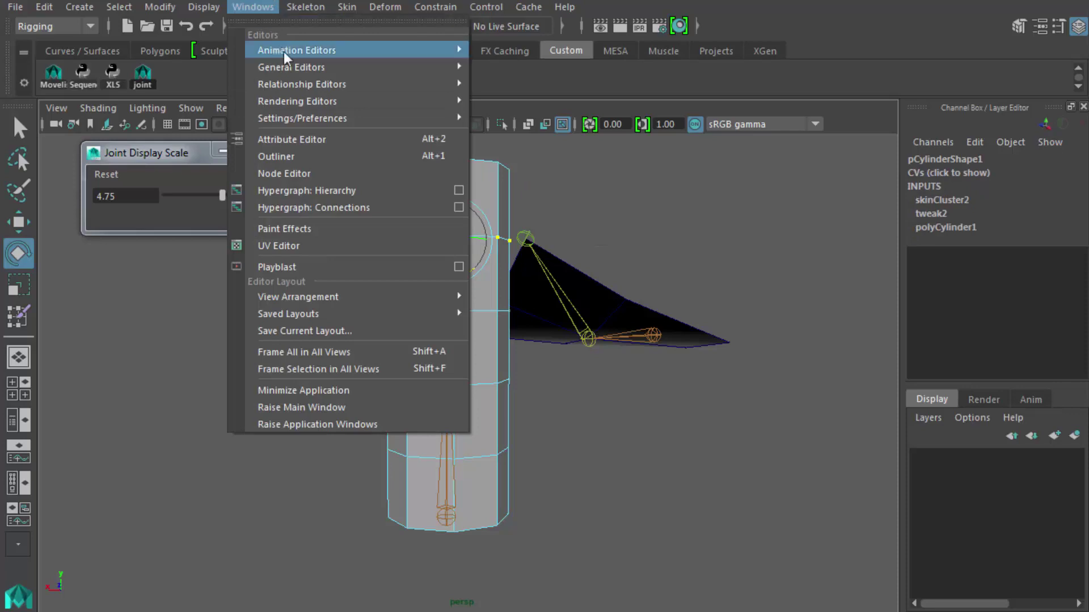
{"action": "mouse_move", "coordinate": [290, 68]}
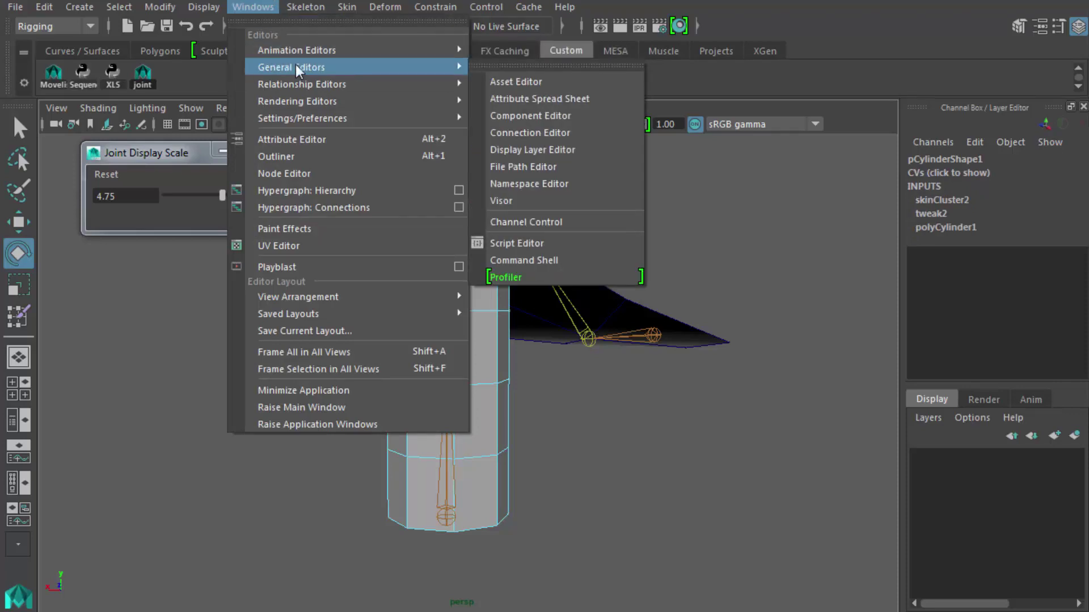
{"action": "left_click", "coordinate": [515, 115]}
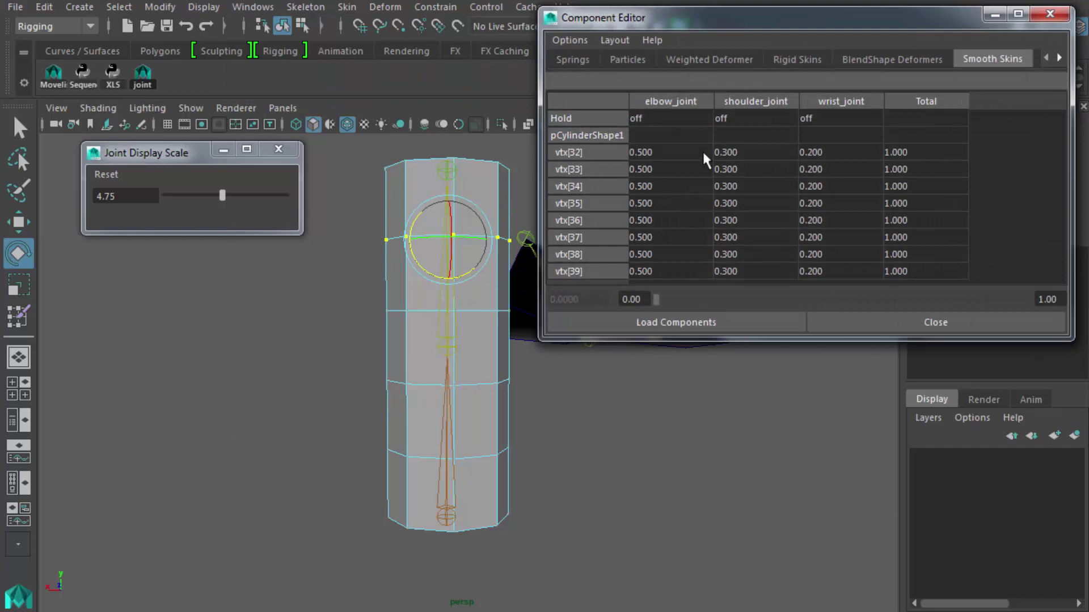
Set the shoulder_joint weight to 0 for vtx[32] through vtx[39]
{"action": "left_click", "coordinate": [670, 151]}
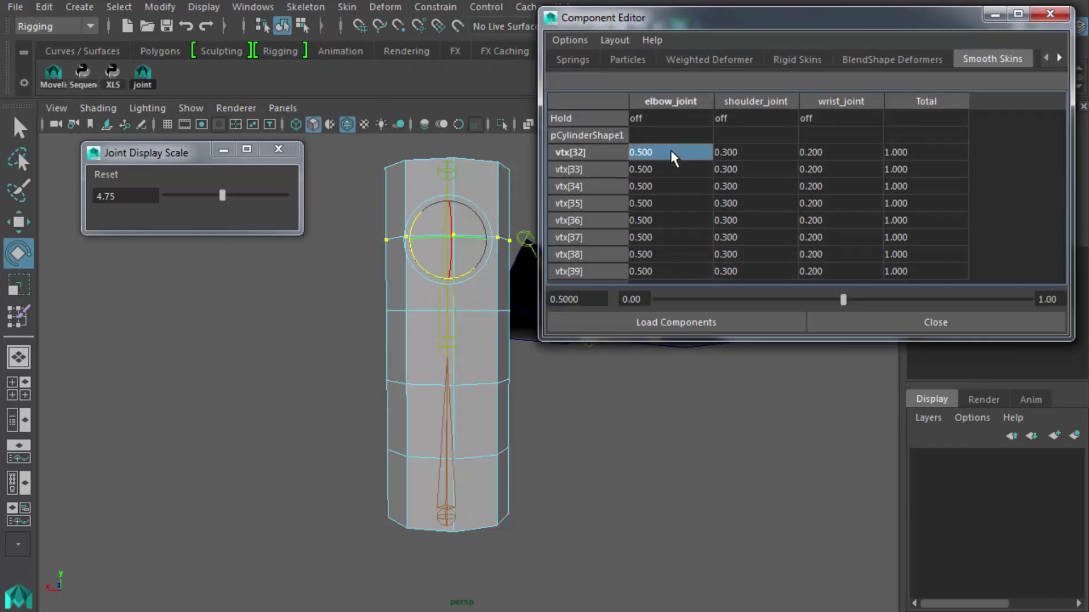
{"action": "left_click", "coordinate": [670, 151]}
{"action": "left_click_drag", "start_coordinate": [763, 154], "coordinate": [764, 268]}
{"action": "left_click", "coordinate": [764, 270]}
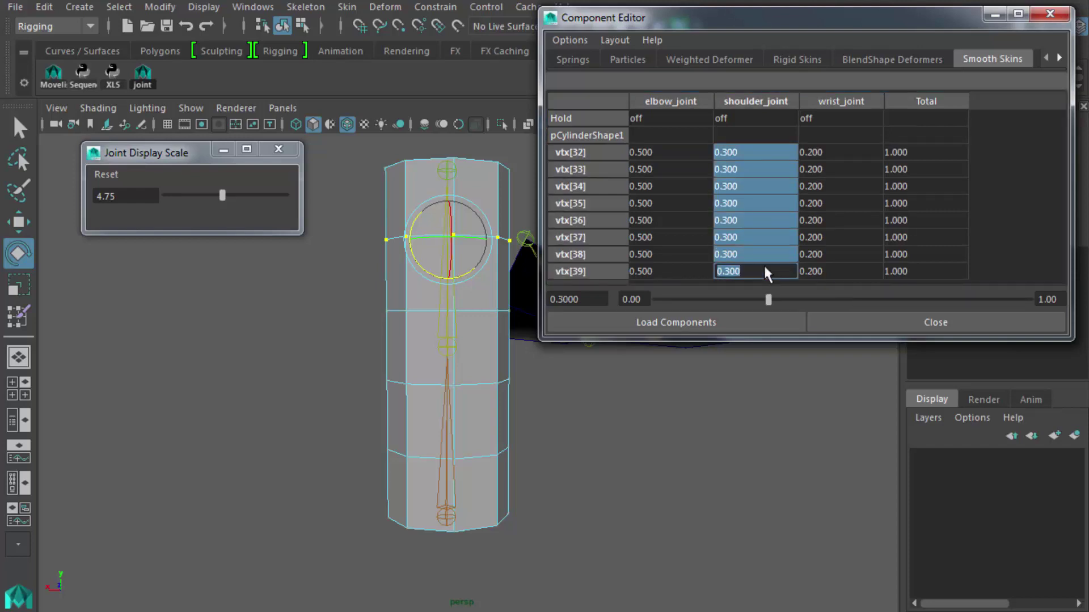
{"action": "type", "text": "0"}
{"action": "key", "text": "Return"}
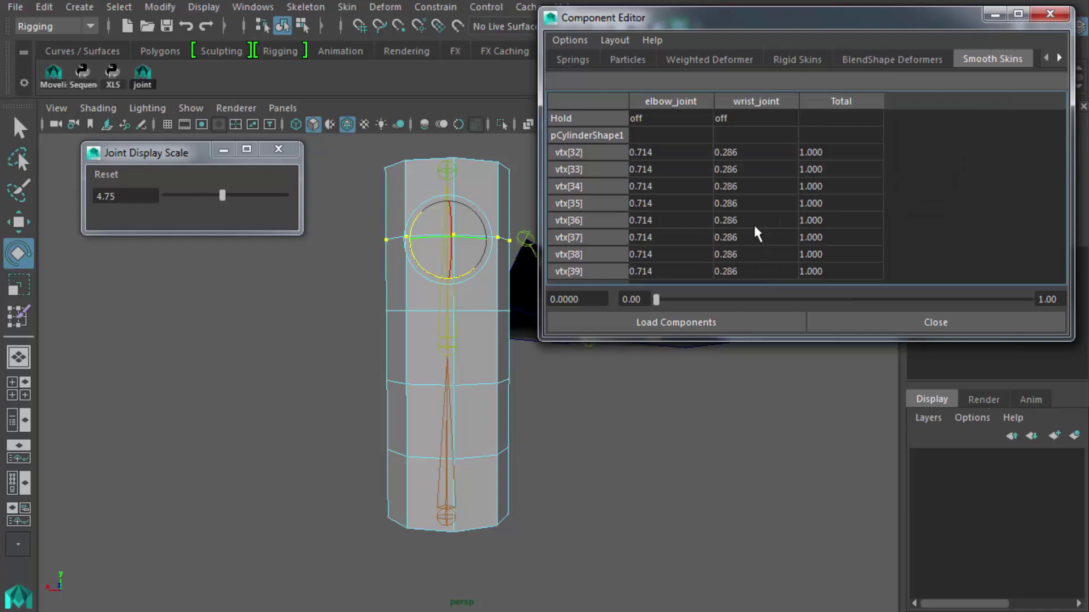
Set the wrist_joint weight to 0.66 for vtx[32] through vtx[39]
{"action": "left_click_drag", "start_coordinate": [743, 152], "coordinate": [750, 267]}
{"action": "left_click", "coordinate": [749, 269]}
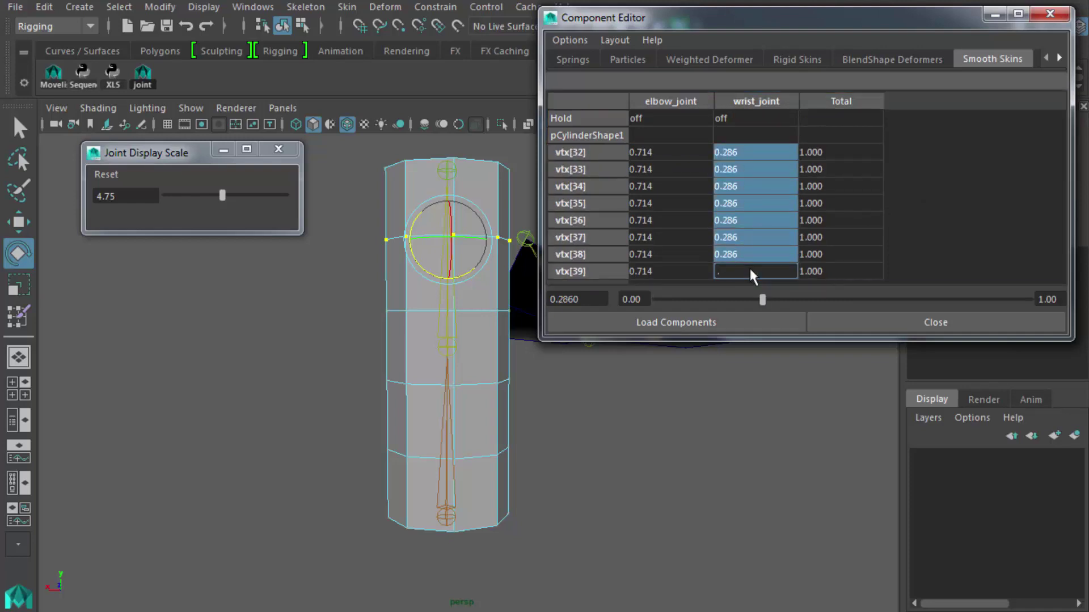
{"action": "key", "text": "Return"}
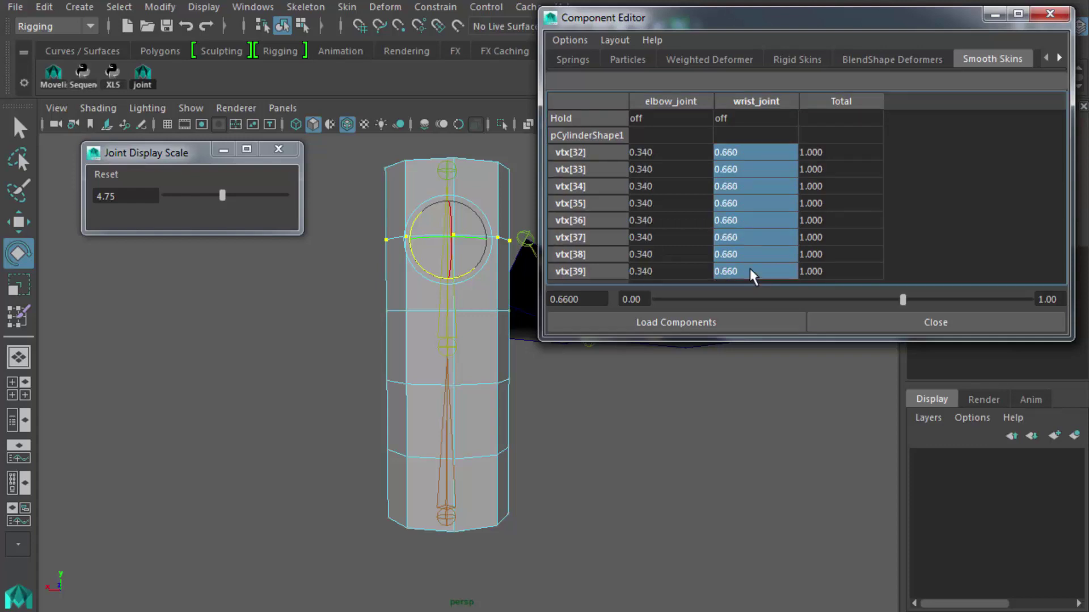
Turn on Hold for wrist_joint
{"action": "left_click_drag", "start_coordinate": [666, 148], "coordinate": [671, 265]}
{"action": "left_click", "coordinate": [671, 264]}
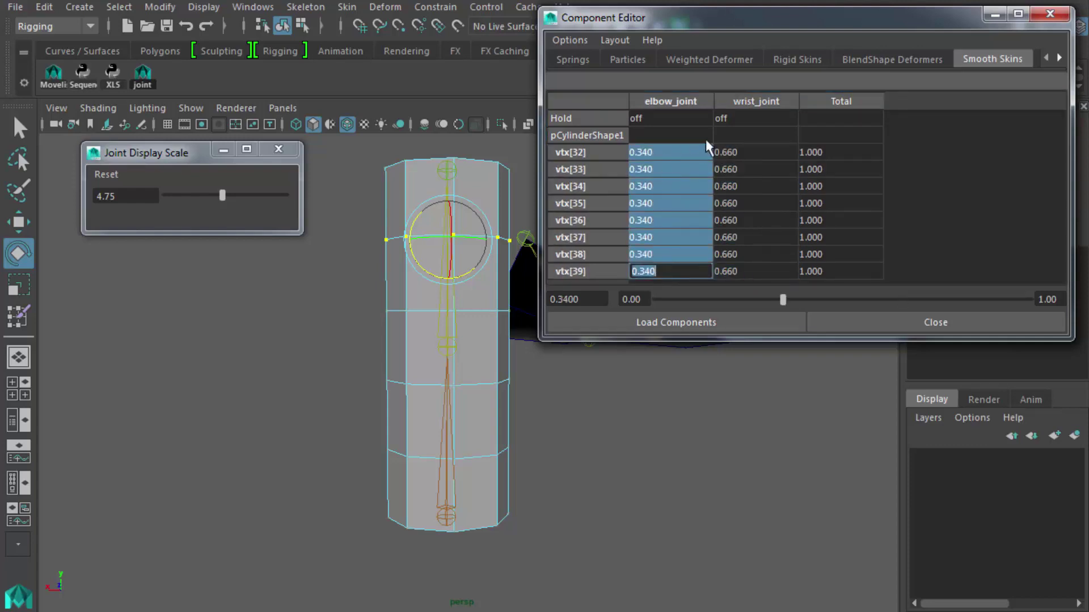
{"action": "left_click", "coordinate": [738, 119]}
{"action": "type", "text": "on"}
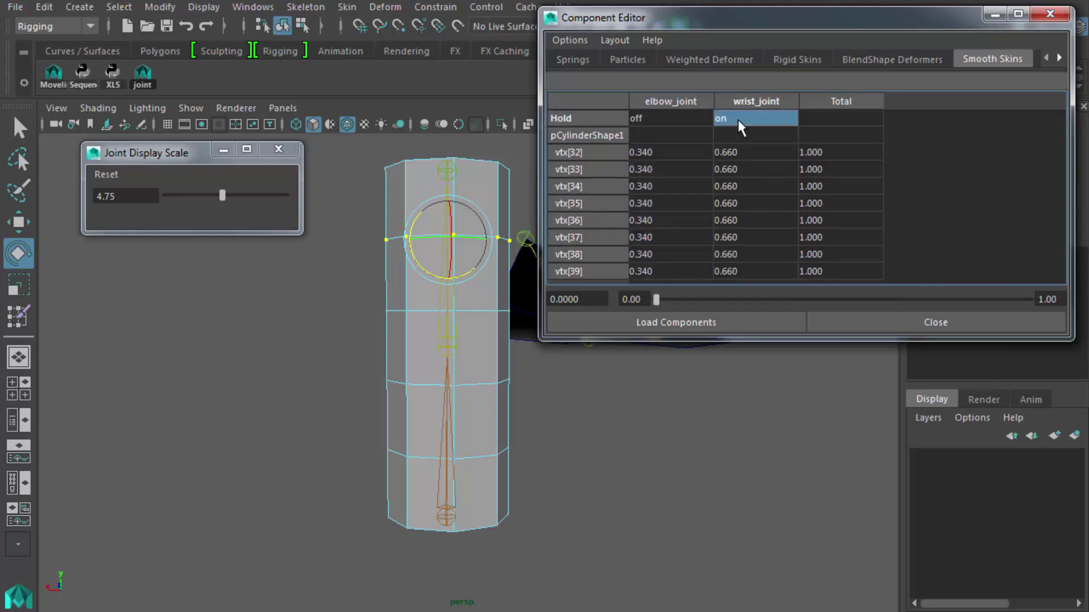
Lower the elbow_joint weight of vtx[32] through vtx[39] to 0.274, and replace it with an exact 0.33
{"action": "left_click_drag", "start_coordinate": [669, 150], "coordinate": [679, 264]}
{"action": "left_click", "coordinate": [679, 266]}
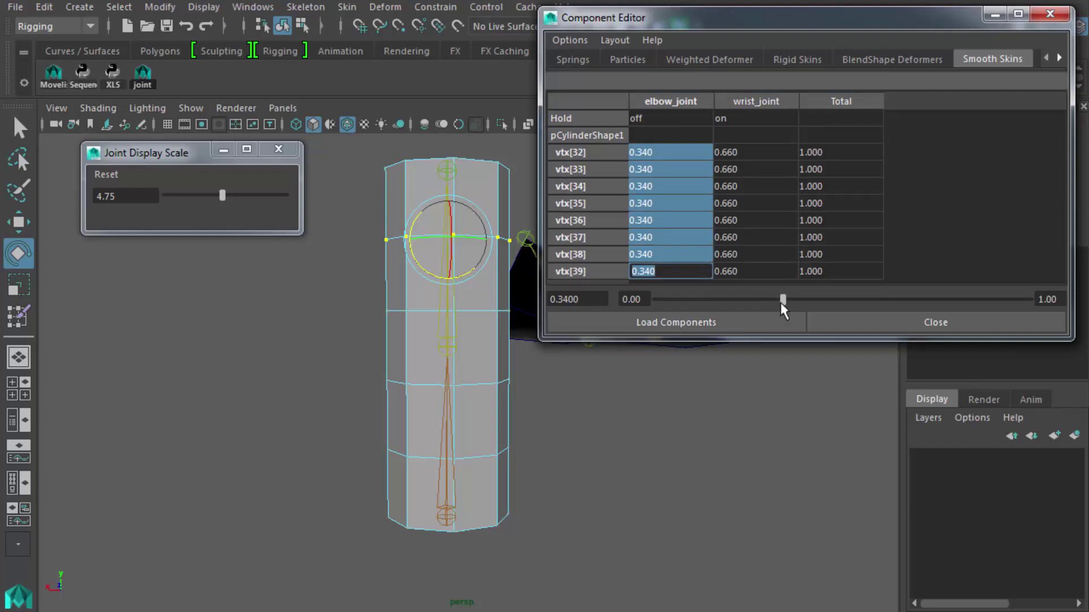
{"action": "left_click_drag", "start_coordinate": [780, 302], "coordinate": [758, 301]}
{"action": "double_click", "coordinate": [583, 299]}
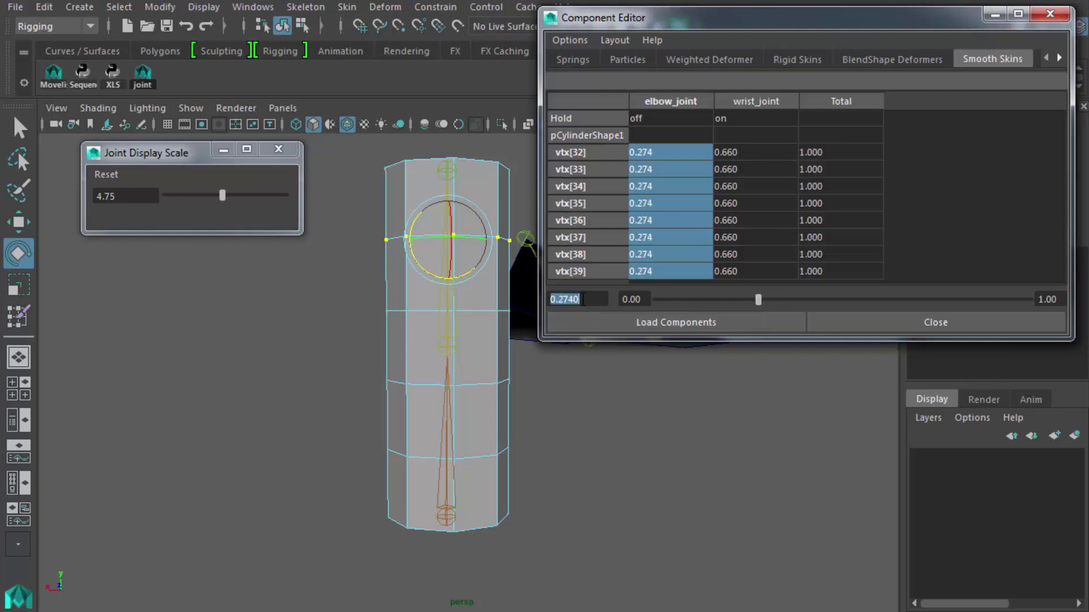
{"action": "type", "text": ".33"}
{"action": "key", "text": "Return"}
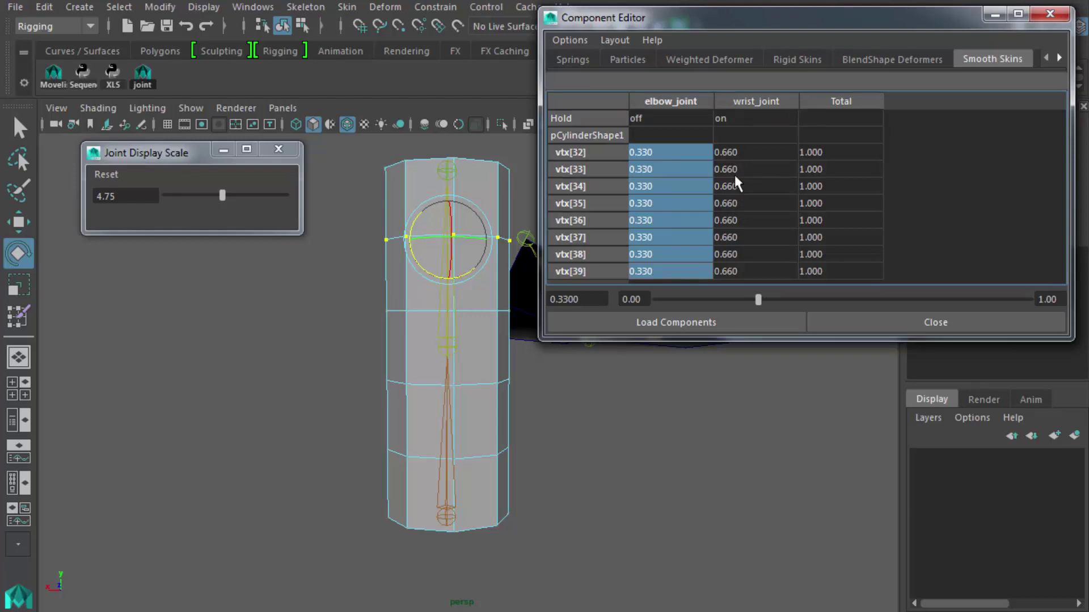
Set the wrist_joint weight to 0.67 for vtx[32] through vtx[39]
{"action": "left_click_drag", "start_coordinate": [736, 151], "coordinate": [736, 275]}
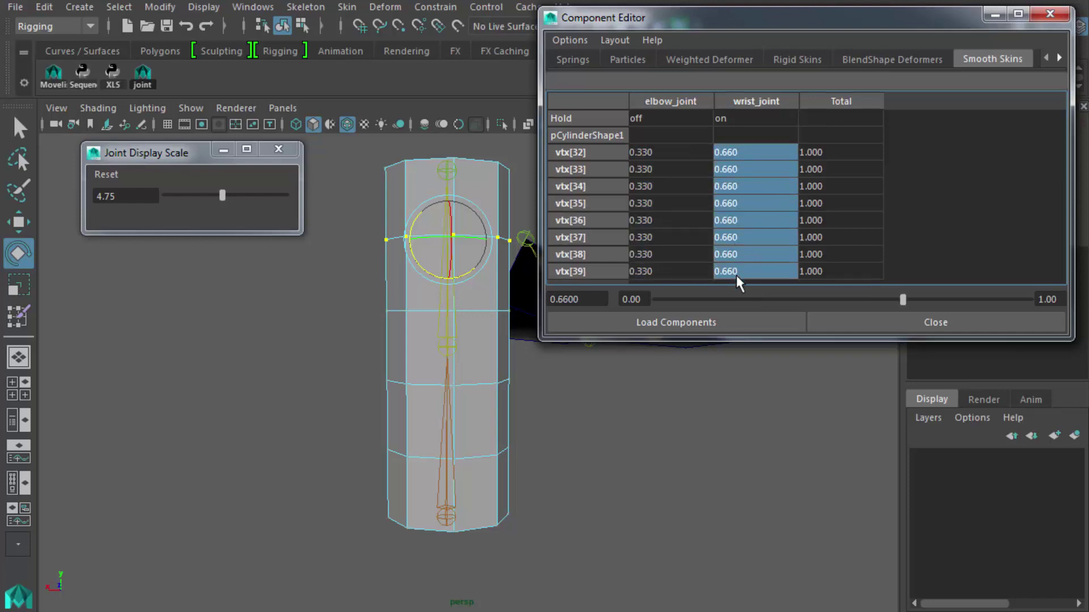
{"action": "type", "text": ".67"}
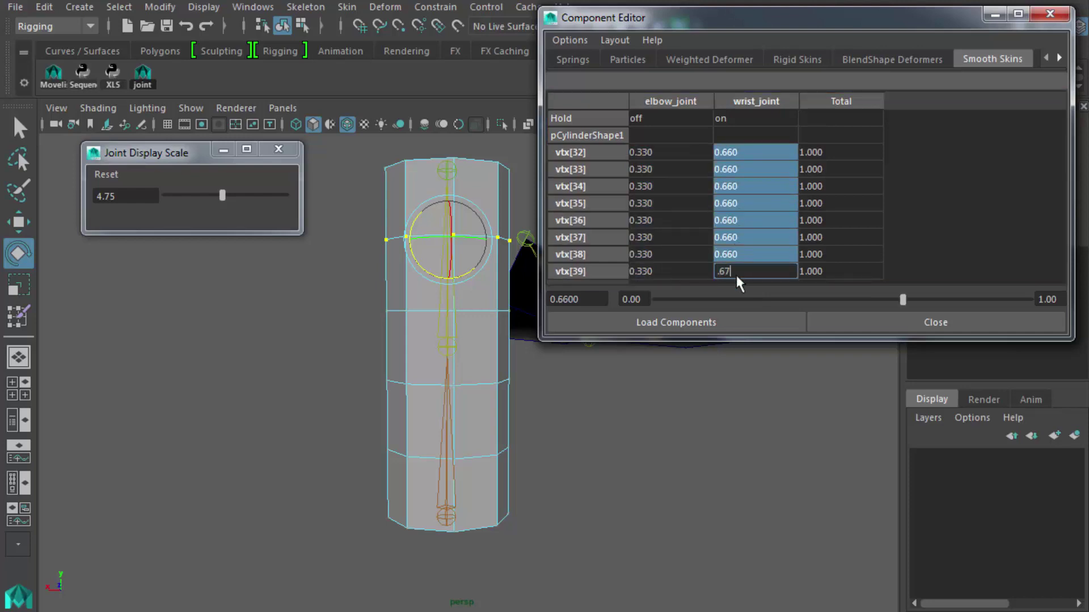
{"action": "key", "text": "Return"}
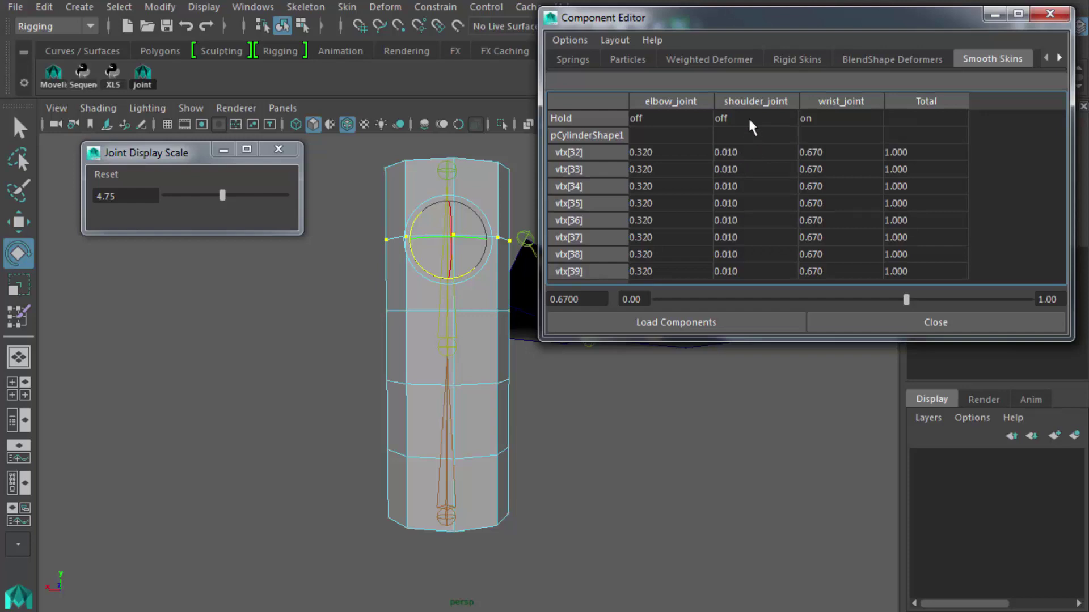
Set the elbow_joint weight to 0.33 for vtx[32] through vtx[39], keeping Hold on for wrist_joint
{"action": "left_click", "coordinate": [811, 117]}
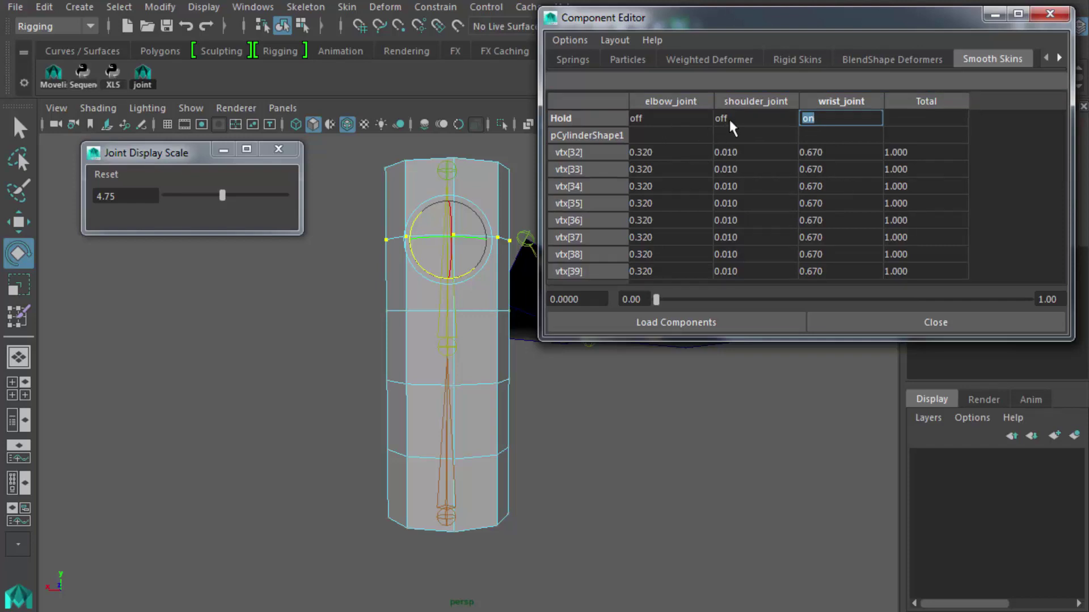
{"action": "left_click_drag", "start_coordinate": [668, 150], "coordinate": [689, 269]}
{"action": "type", "text": "0.33"}
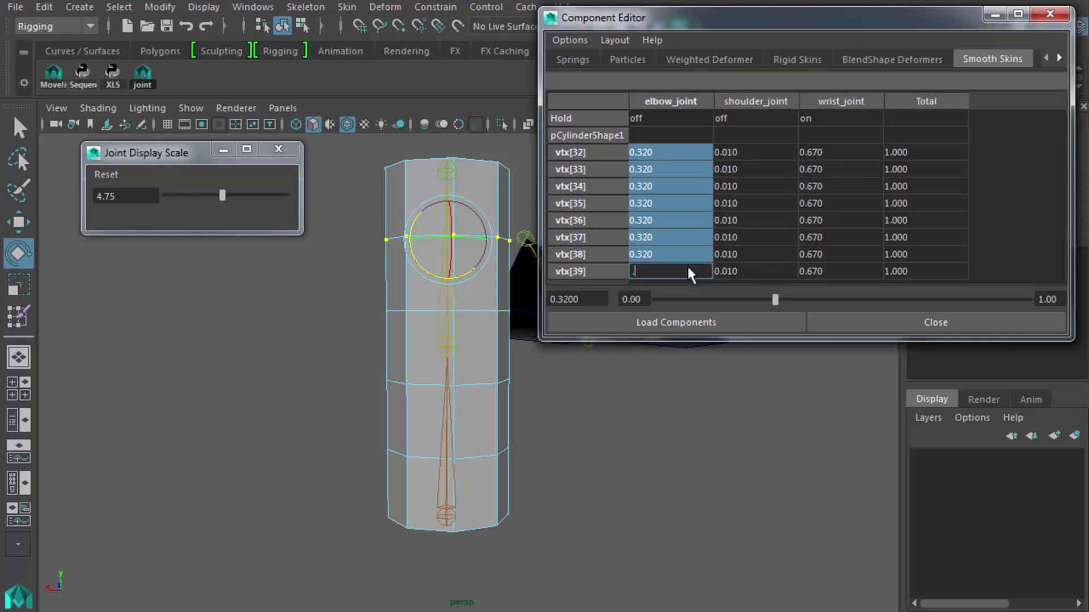
{"action": "key", "text": "Return"}
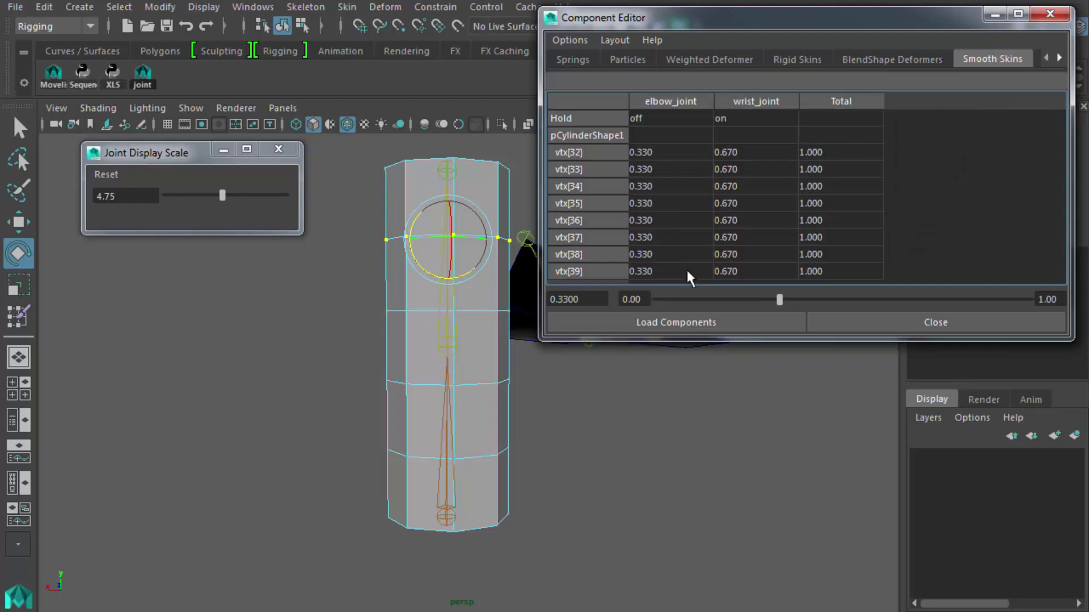
Convert the cylinder's second inner edge loop from the top to vertices and set shoulder_joint weight to 0 for vtx[24] through vtx[31]
{"action": "right_click", "coordinate": [400, 311]}
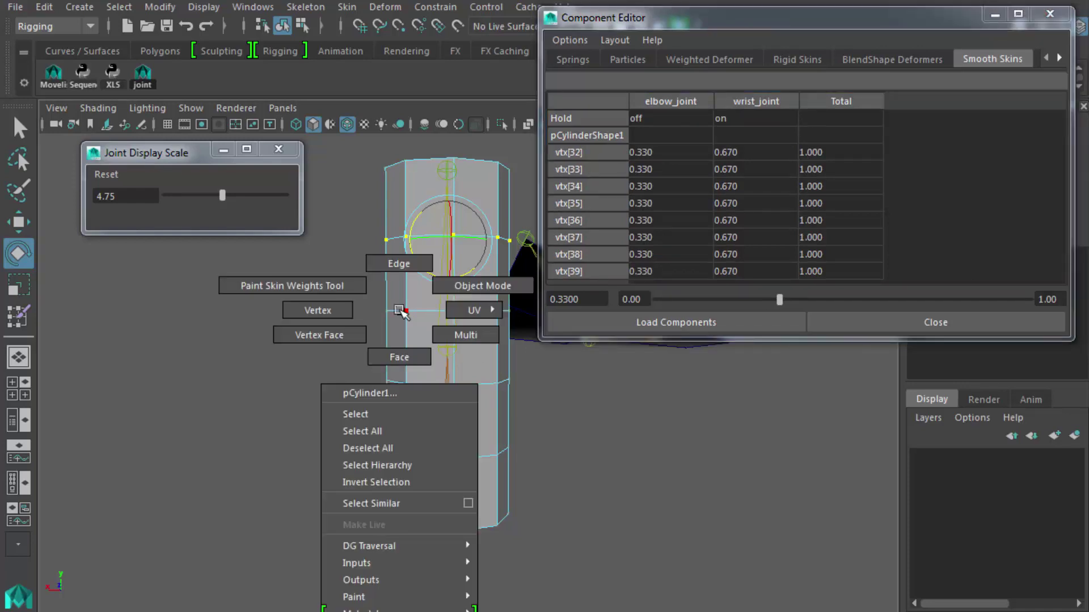
{"action": "left_click", "coordinate": [398, 262]}
{"action": "double_click", "coordinate": [431, 311]}
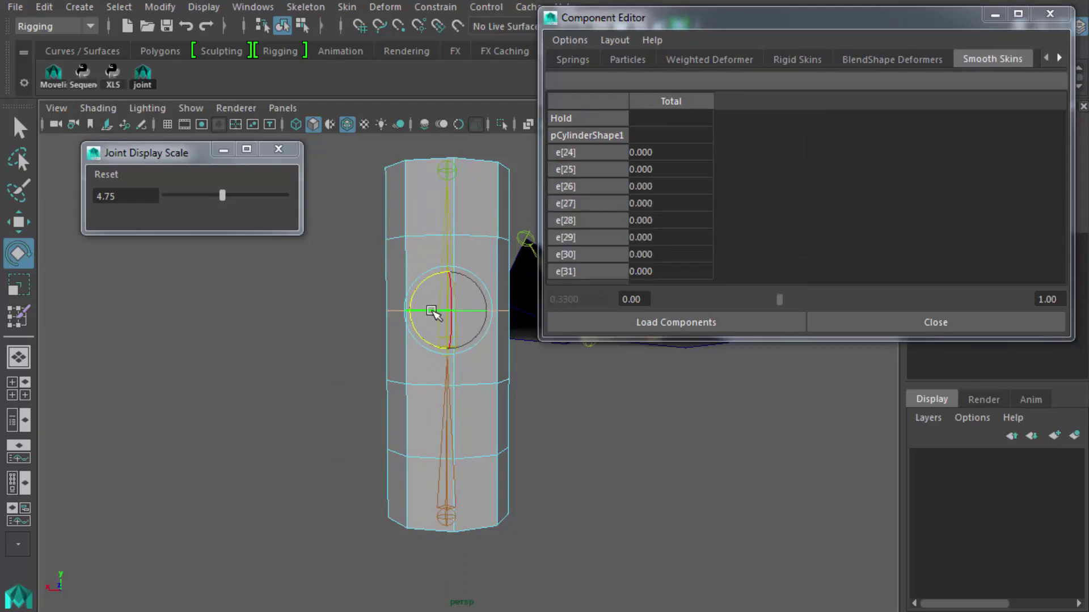
{"action": "key", "text": "ctrl+F9"}
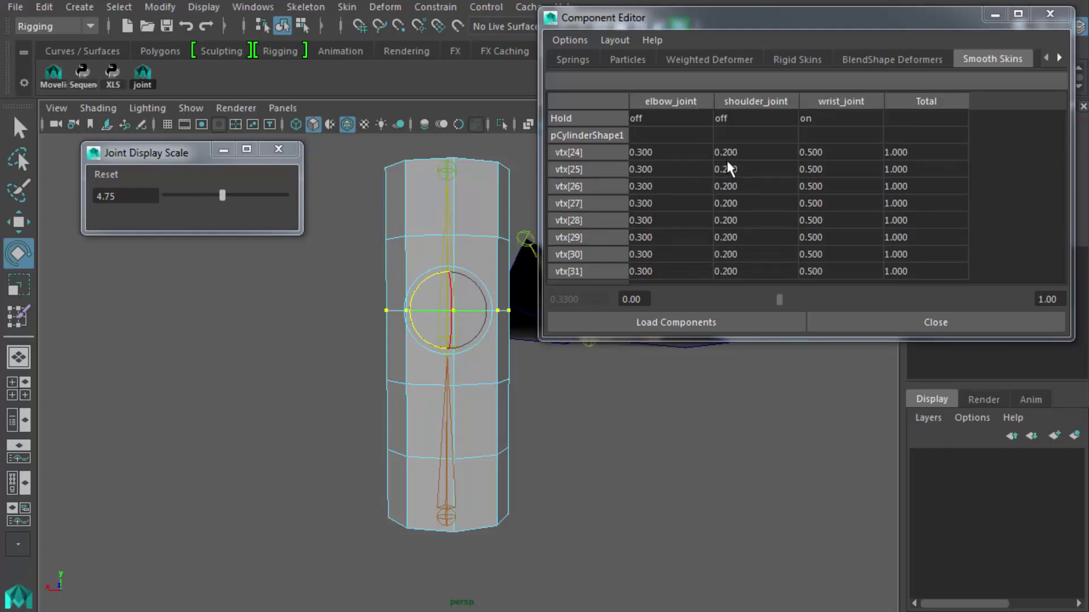
{"action": "left_click_drag", "start_coordinate": [753, 151], "coordinate": [750, 266]}
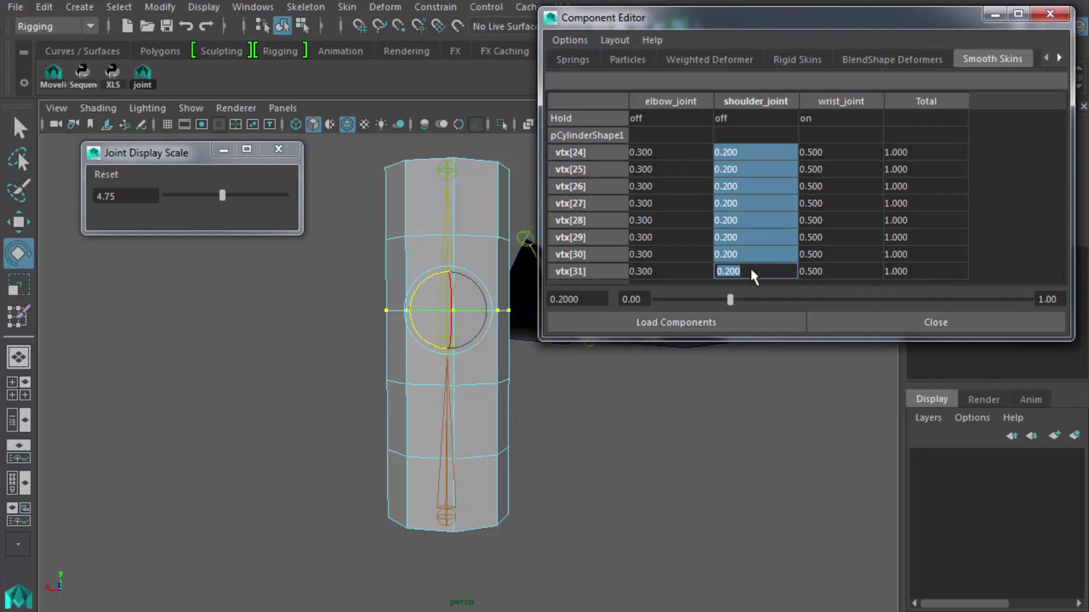
{"action": "type", "text": "0"}
{"action": "key", "text": "Return"}
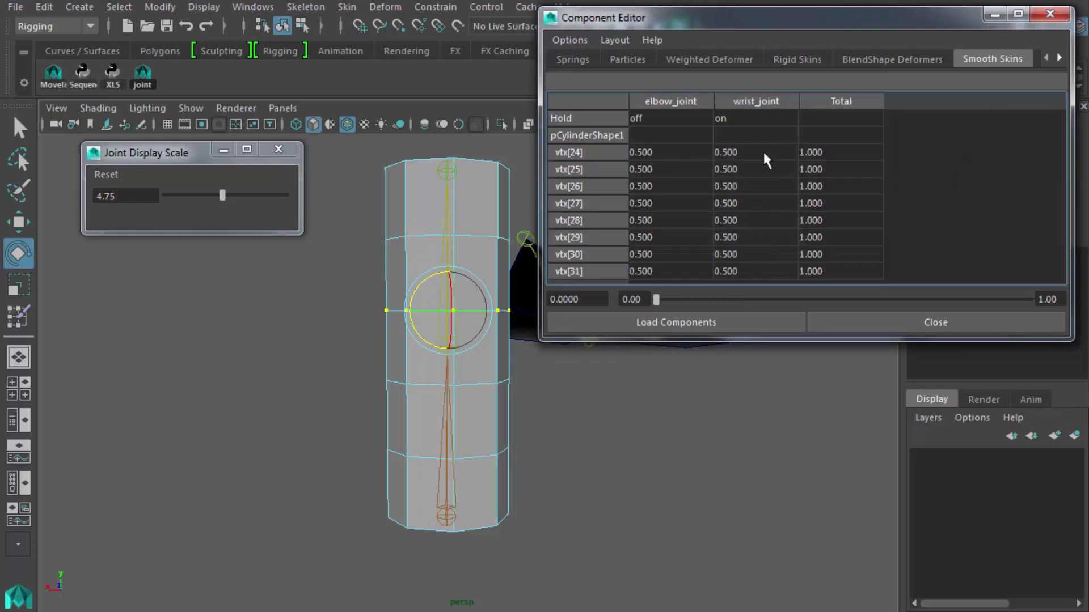
Turn off Hold for wrist_joint
{"action": "left_click_drag", "start_coordinate": [667, 152], "coordinate": [668, 270]}
{"action": "double_click", "coordinate": [739, 117]}
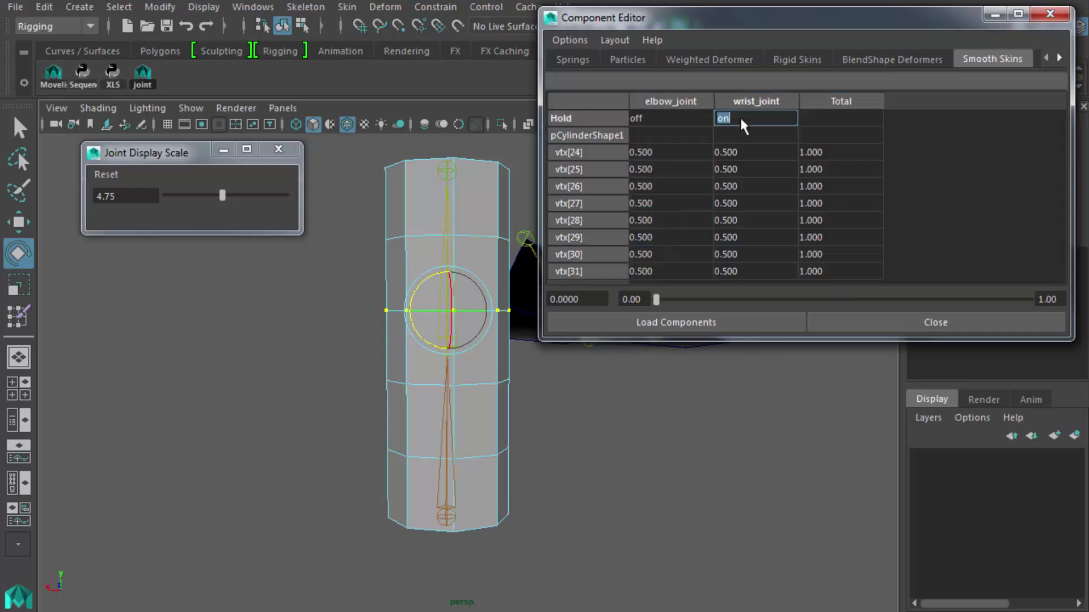
{"action": "type", "text": "off"}
{"action": "key", "text": "Return"}
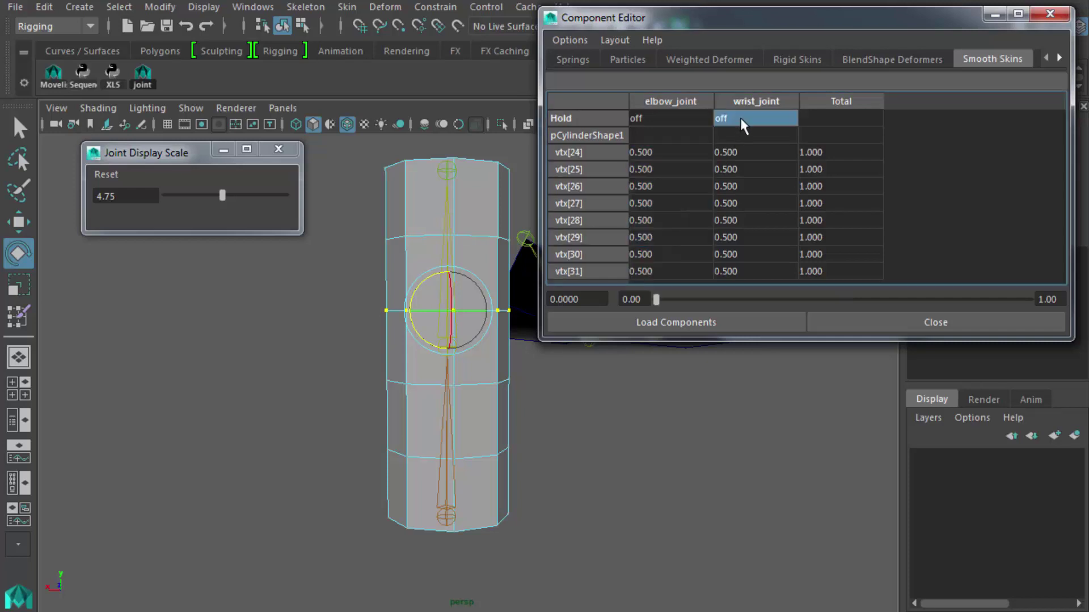
Set the elbow_joint weight to 0.66 for vtx[24] through vtx[31]
{"action": "left_click_drag", "start_coordinate": [672, 156], "coordinate": [678, 264]}
{"action": "type", "text": ".66"}
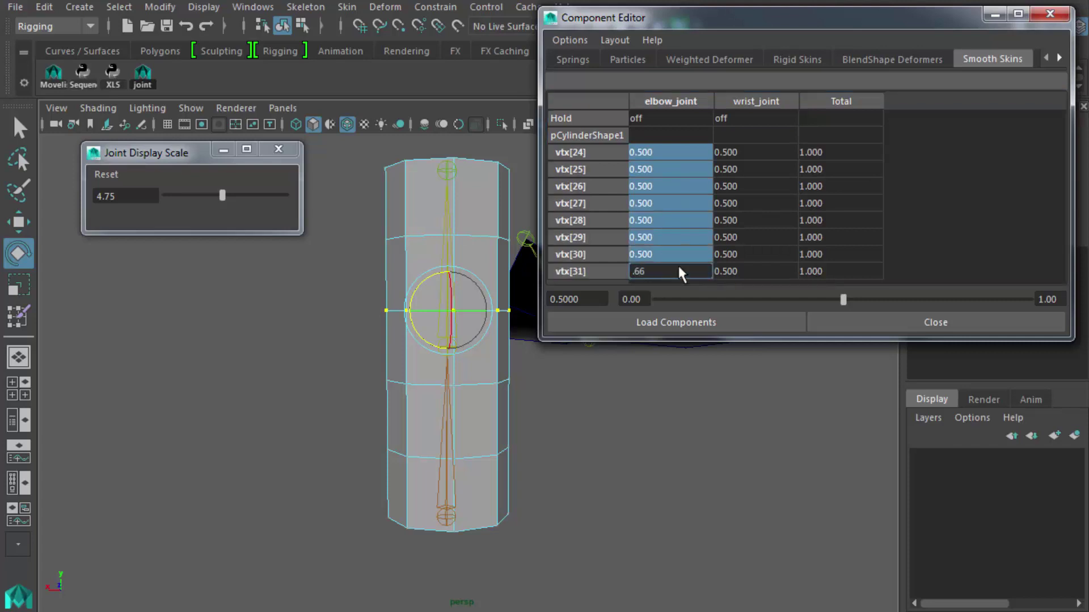
{"action": "key", "text": "Return"}
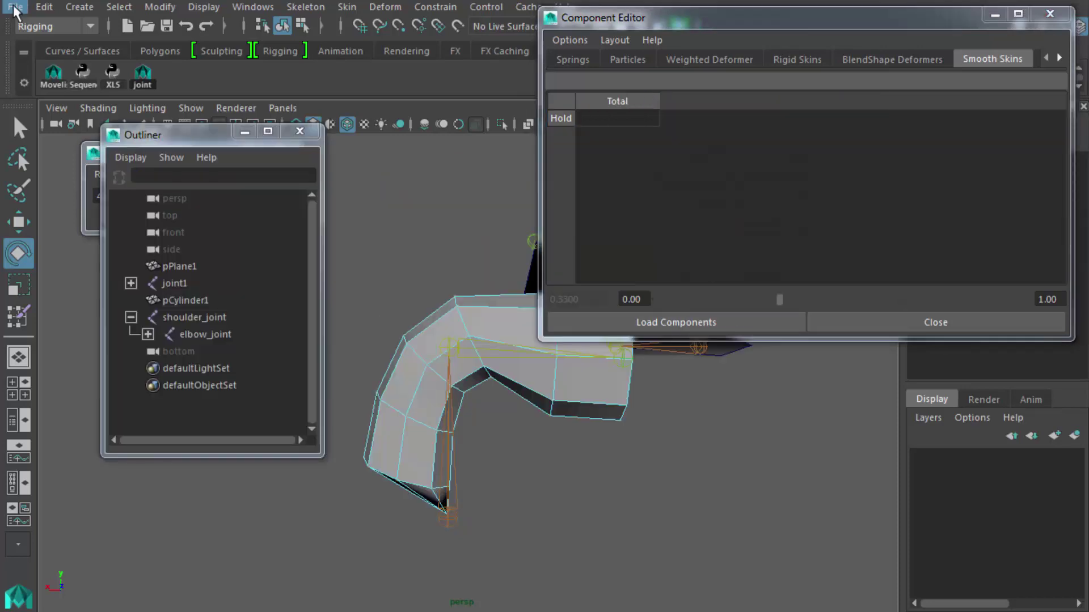
Open the recent scene goblin_rig_head_separate_6.ma from the Week 3 Goblin_Maya folder without saving changes to Bone_Setup.ma
{"action": "left_click", "coordinate": [16, 8]}
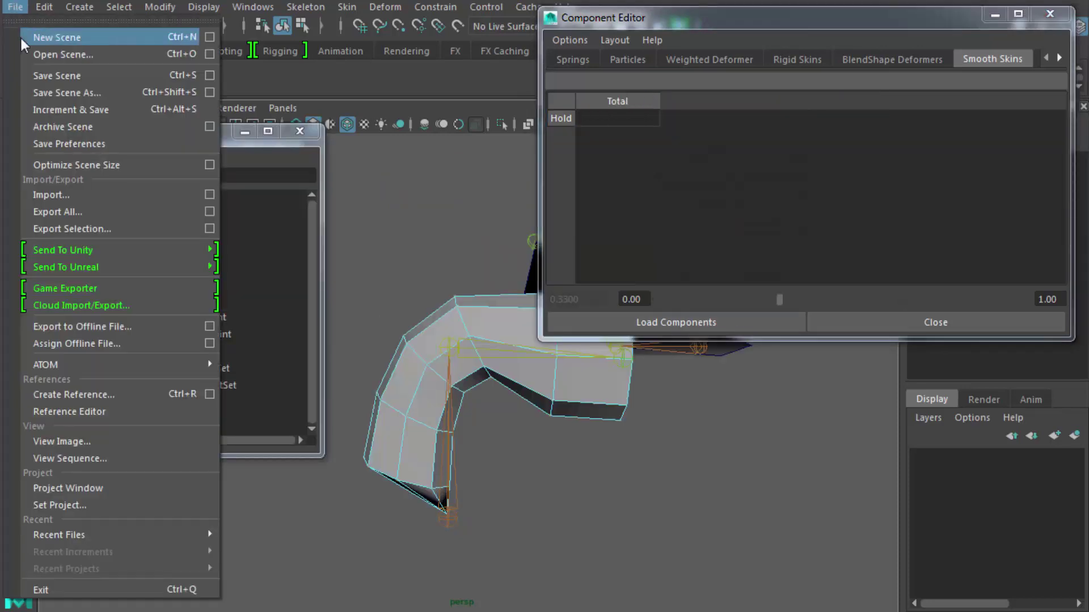
{"action": "mouse_move", "coordinate": [117, 536]}
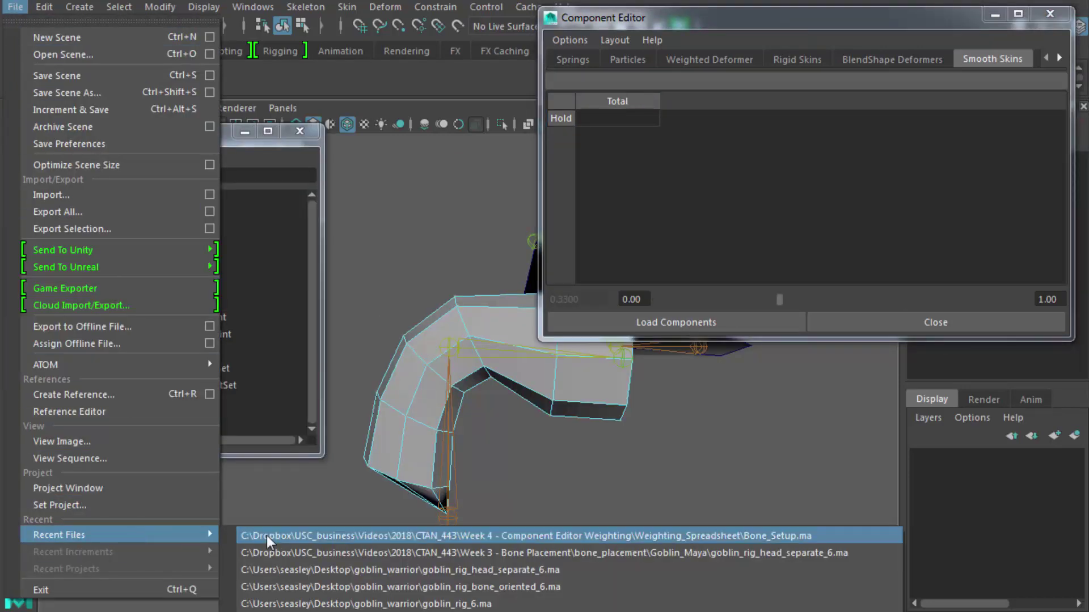
{"action": "left_click", "coordinate": [420, 552]}
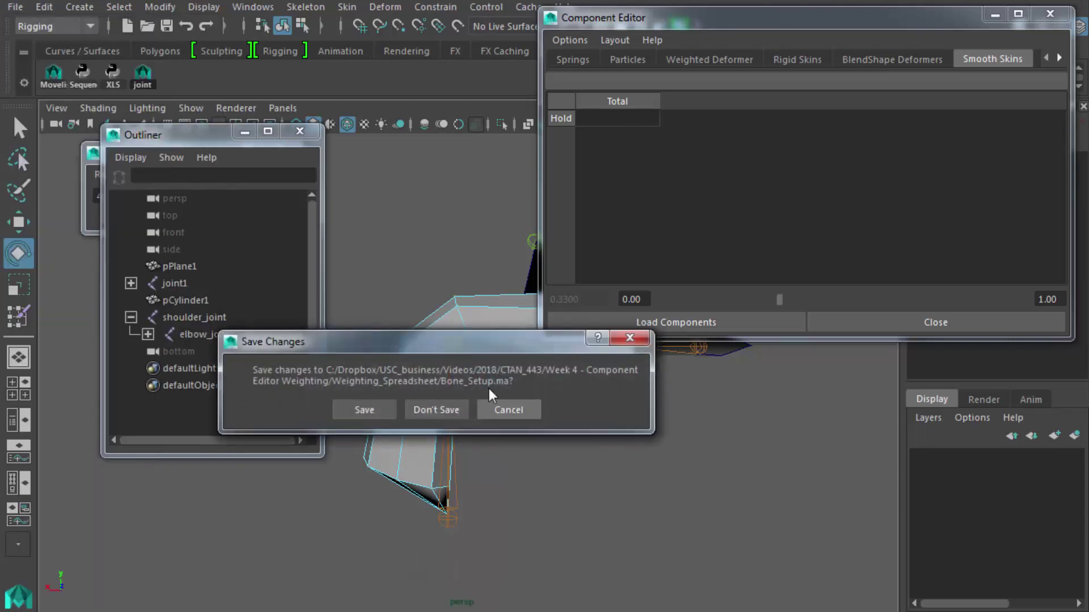
{"action": "left_click", "coordinate": [444, 409]}
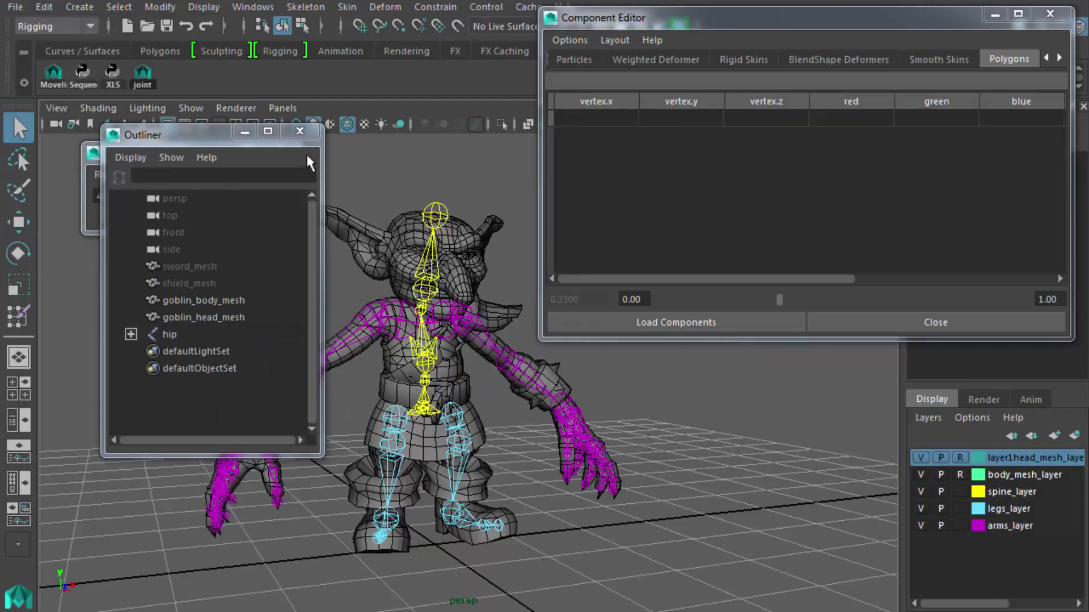
Close the Outliner and the Joint Display Scale window to clear the view of the goblin
{"action": "left_click", "coordinate": [300, 132]}
{"action": "left_click_drag", "start_coordinate": [199, 196], "coordinate": [193, 192]}
{"action": "left_click", "coordinate": [281, 156]}
Examine how the goblin's arm joints sit inside the mesh at both shoulders, elbows, wrists and hands
{"action": "scroll", "coordinate": [314, 383], "scroll_direction": "up", "scroll_amount": 5}
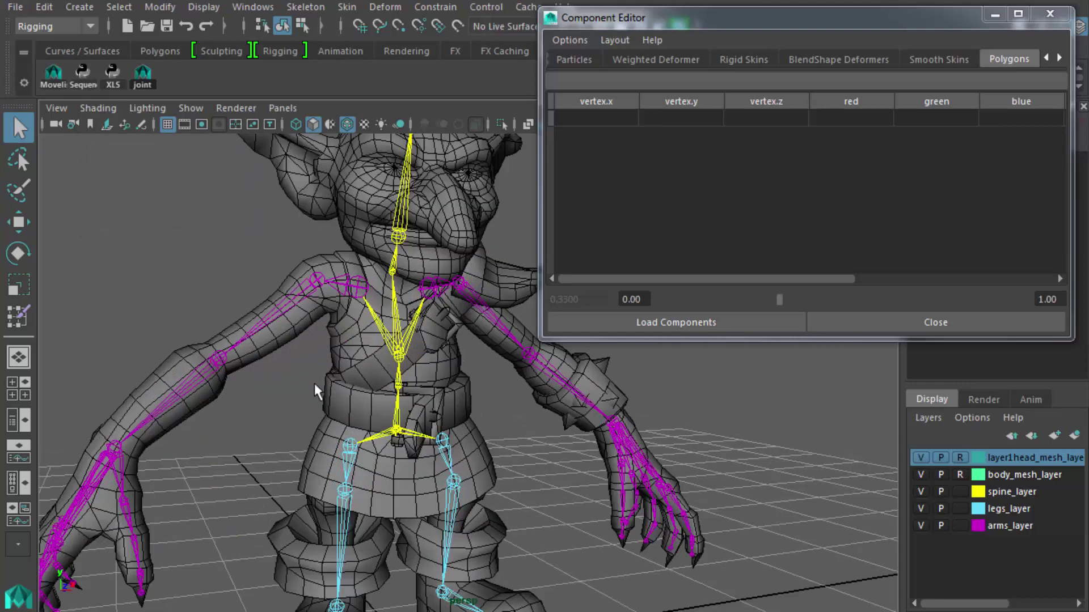
{"action": "left_click_drag", "start_coordinate": [306, 368], "coordinate": [462, 420], "text": "alt"}
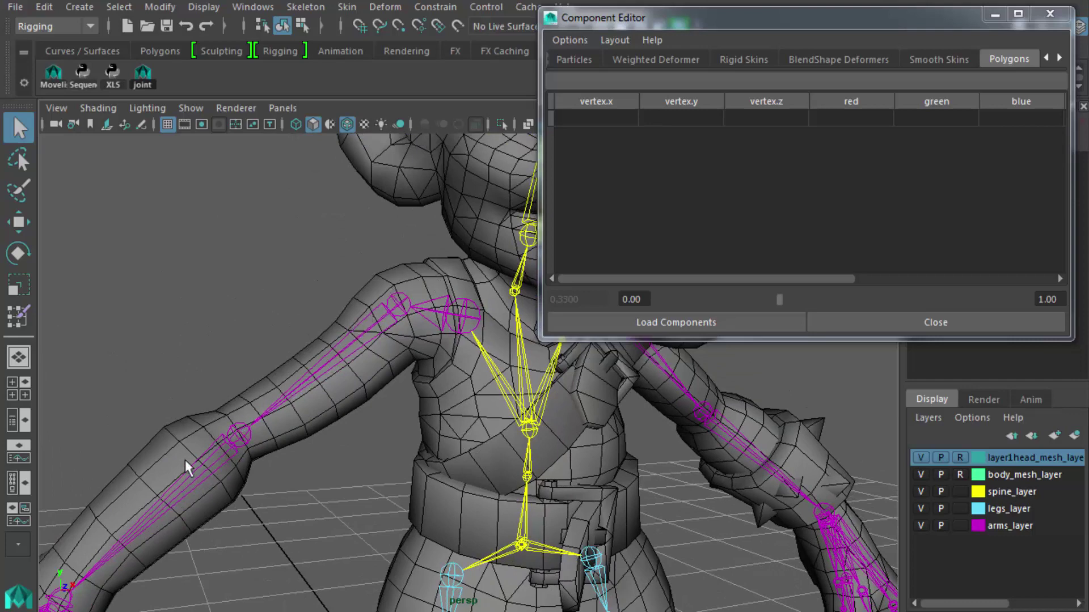
{"action": "left_click_drag", "start_coordinate": [185, 460], "coordinate": [400, 261], "text": "alt"}
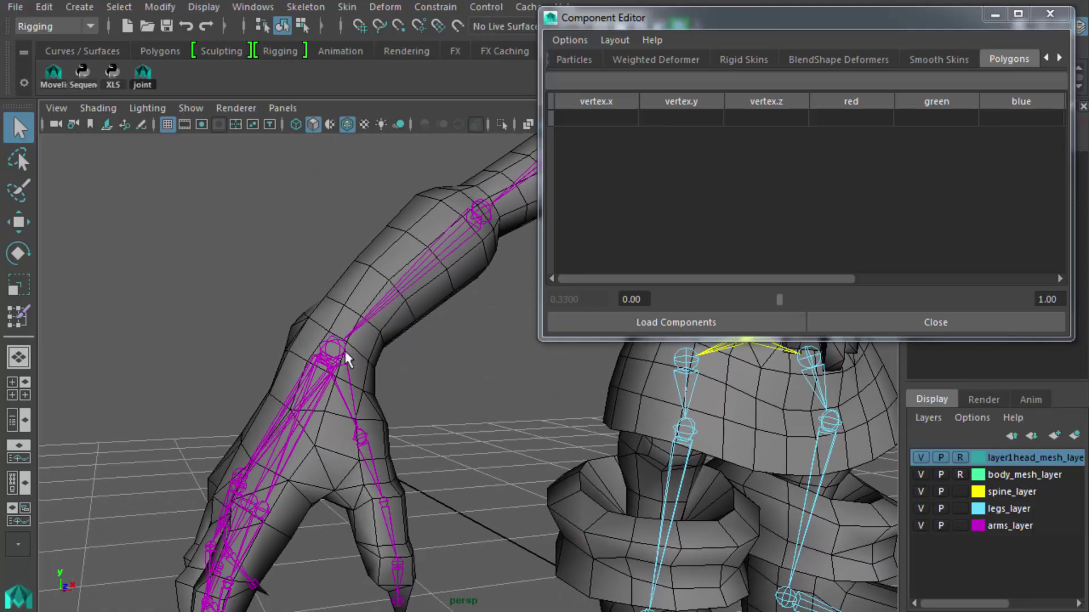
{"action": "left_click_drag", "start_coordinate": [242, 548], "coordinate": [303, 360], "text": "alt"}
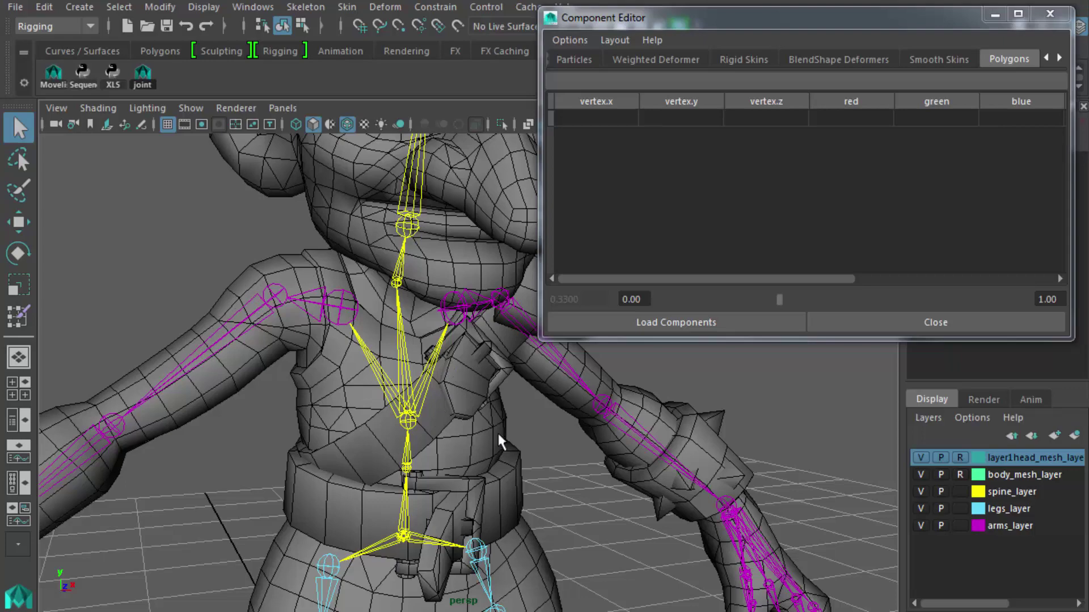
{"action": "scroll", "coordinate": [499, 434], "scroll_direction": "down", "scroll_amount": 3}
{"action": "middle_click_drag", "start_coordinate": [479, 433], "coordinate": [360, 384], "text": "alt"}
{"action": "scroll", "coordinate": [503, 432], "scroll_direction": "up", "scroll_amount": 3}
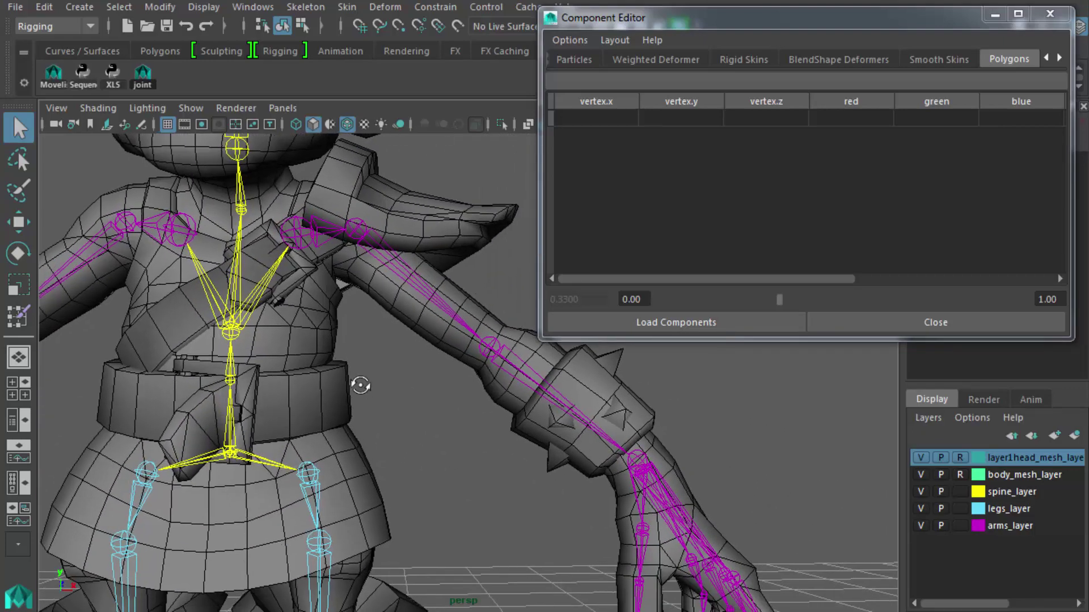
{"action": "left_click_drag", "start_coordinate": [360, 384], "coordinate": [334, 387], "text": "alt"}
{"action": "left_click_drag", "start_coordinate": [305, 298], "coordinate": [518, 356], "text": "alt"}
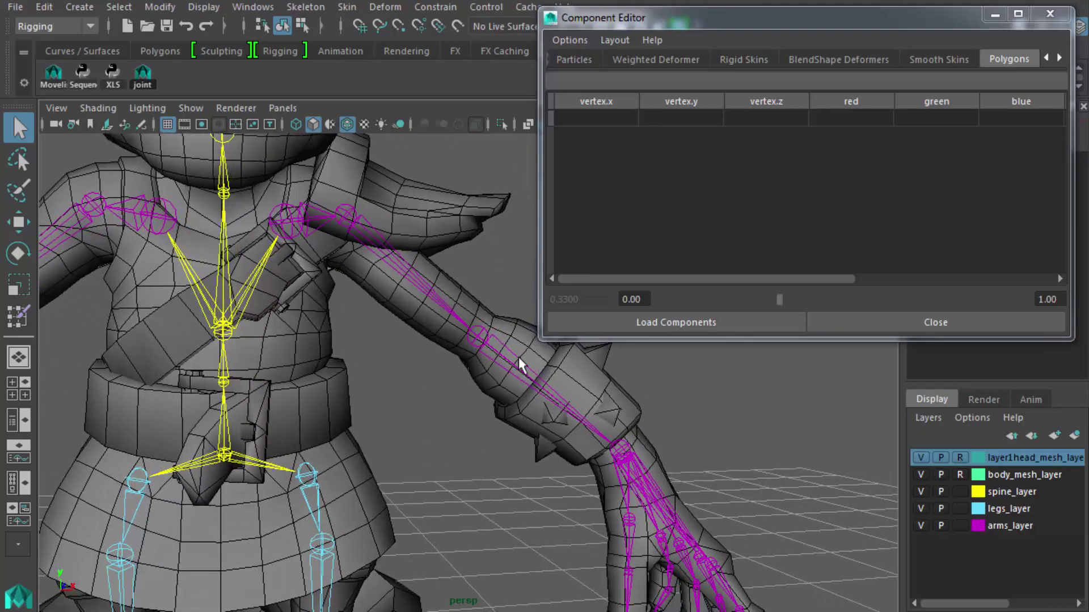
Hide spine_layer, legs_layer and arms_layer, keeping the head and body mesh layers visible
{"action": "left_click", "coordinate": [920, 491]}
{"action": "left_click", "coordinate": [920, 474]}
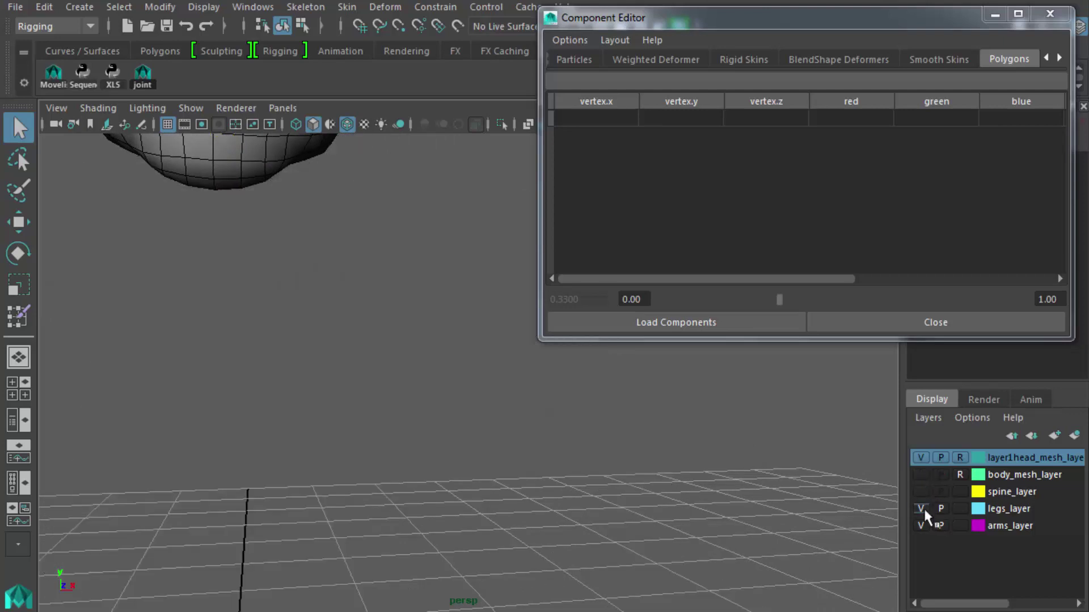
{"action": "left_click", "coordinate": [920, 474]}
{"action": "left_click", "coordinate": [920, 525]}
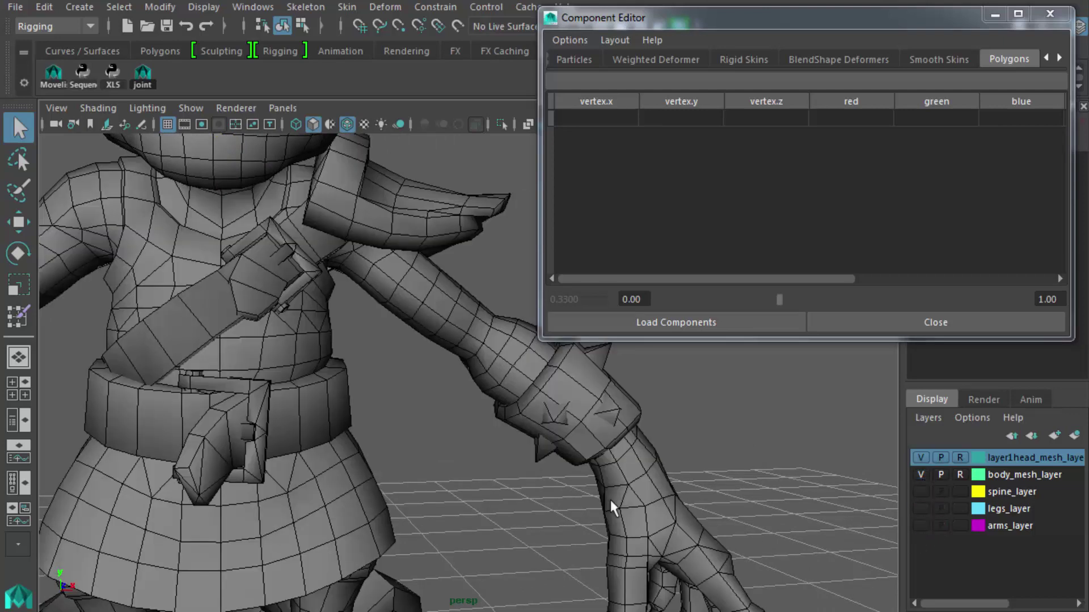
Examine the goblin's chest strap, belt, buckle and skirt geometry from the front, the side and below
{"action": "left_click_drag", "start_coordinate": [610, 499], "coordinate": [413, 414], "text": "alt"}
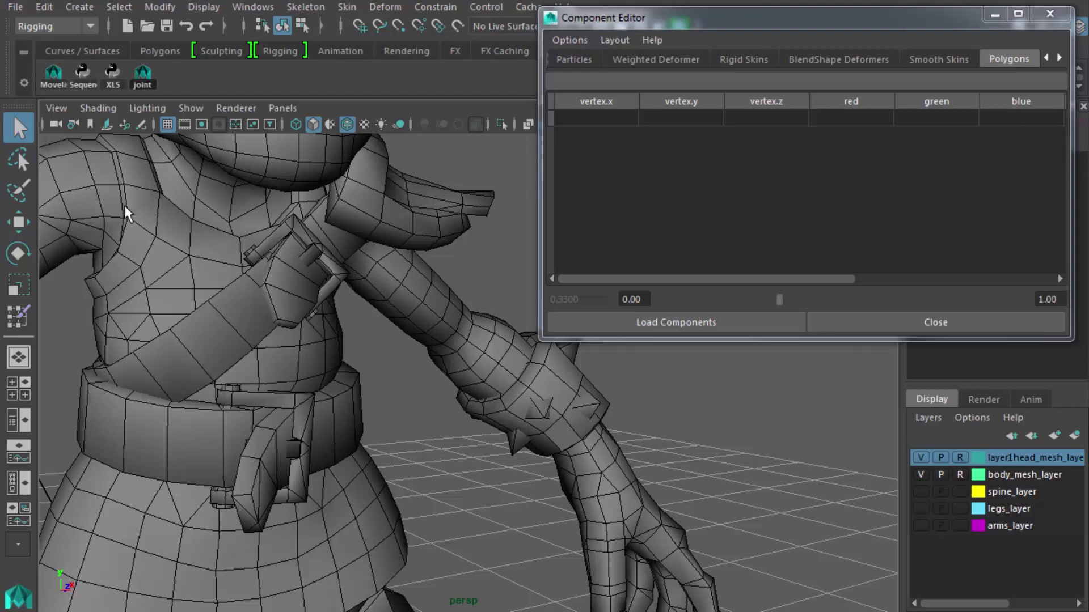
{"action": "middle_click_drag", "start_coordinate": [236, 318], "coordinate": [259, 249], "text": "alt"}
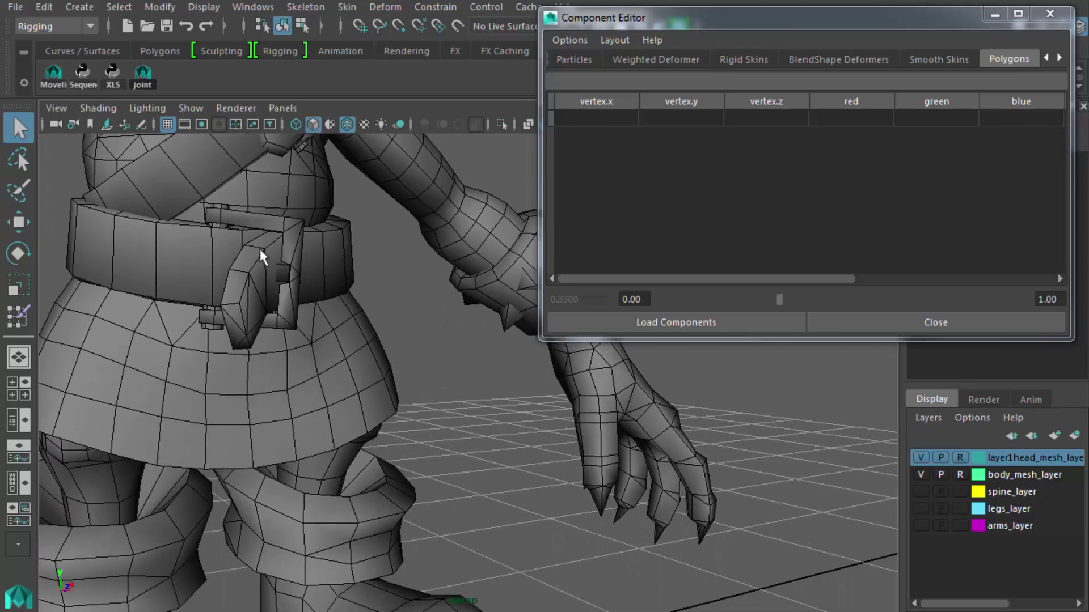
{"action": "left_click_drag", "start_coordinate": [260, 250], "coordinate": [271, 215], "text": "alt"}
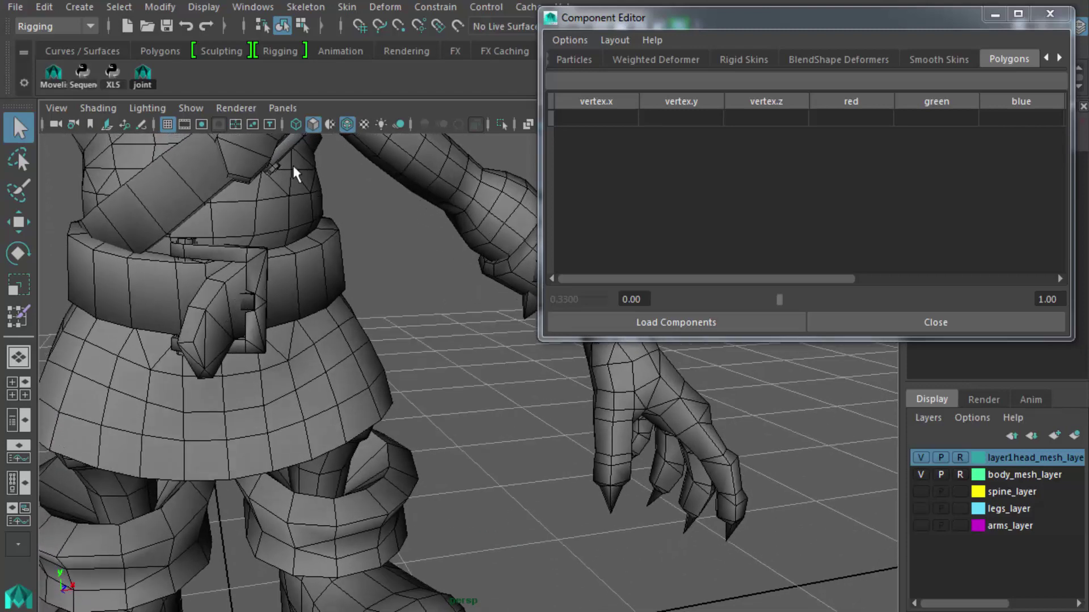
{"action": "middle_click_drag", "start_coordinate": [292, 213], "coordinate": [351, 261], "text": "alt"}
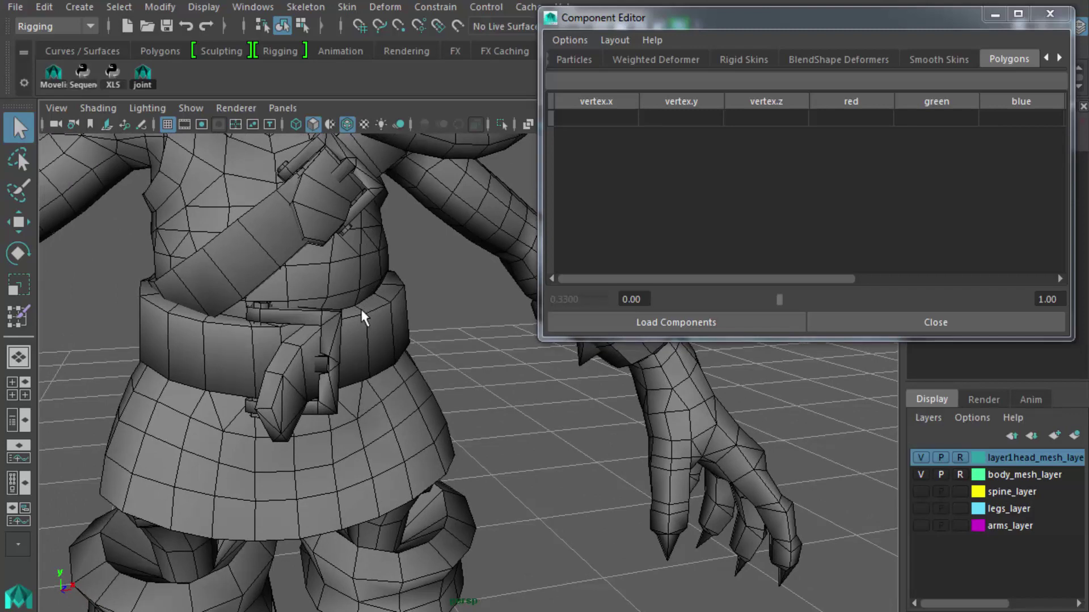
{"action": "left_click_drag", "start_coordinate": [367, 316], "coordinate": [335, 302], "text": "alt"}
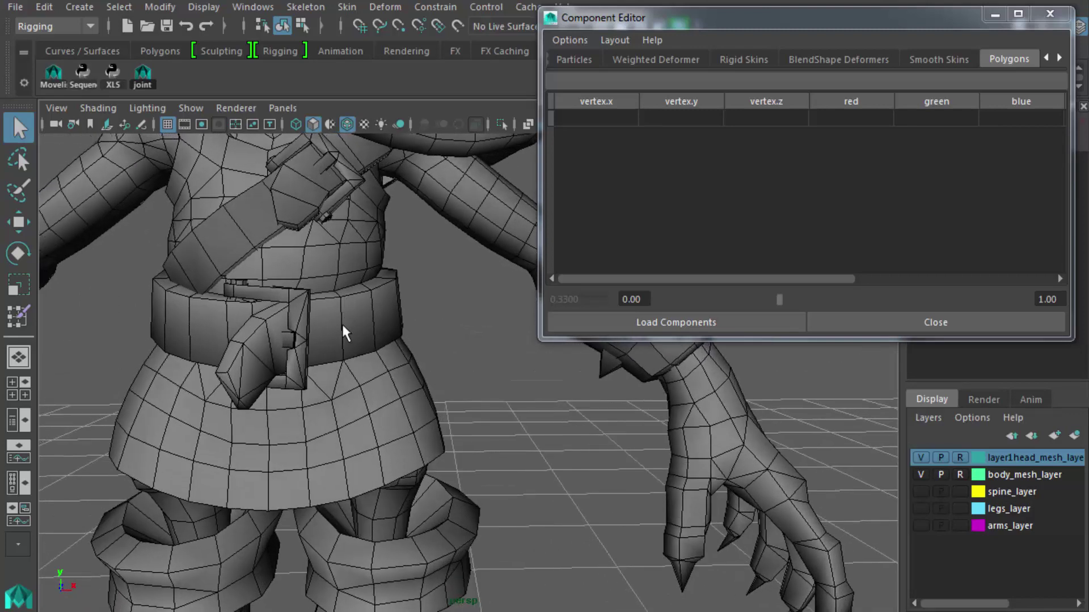
{"action": "left_click_drag", "start_coordinate": [342, 365], "coordinate": [339, 306], "text": "alt"}
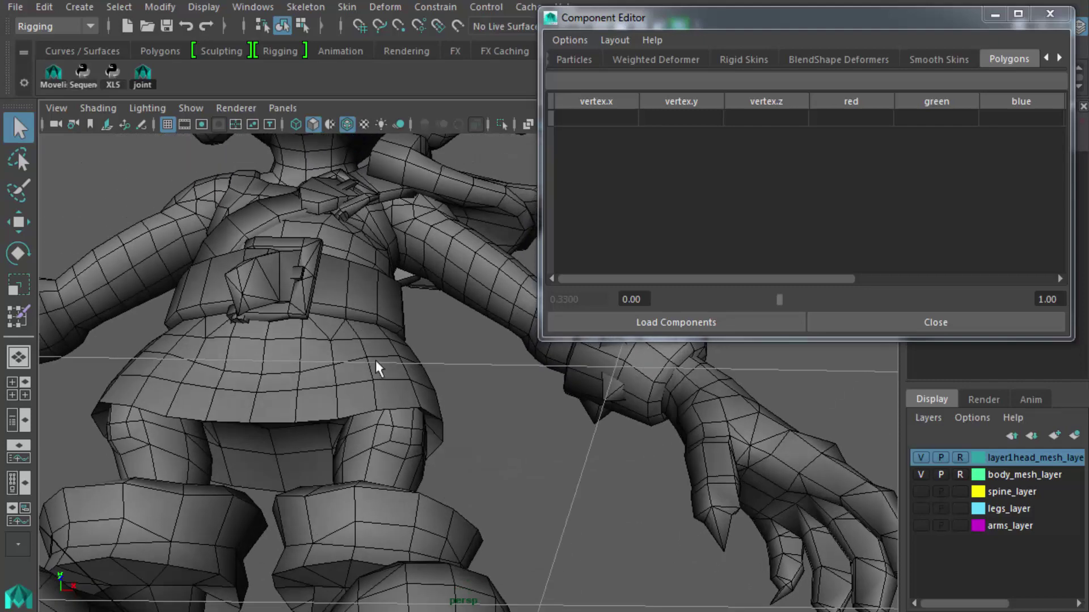
{"action": "left_click_drag", "start_coordinate": [375, 359], "coordinate": [389, 400], "text": "alt"}
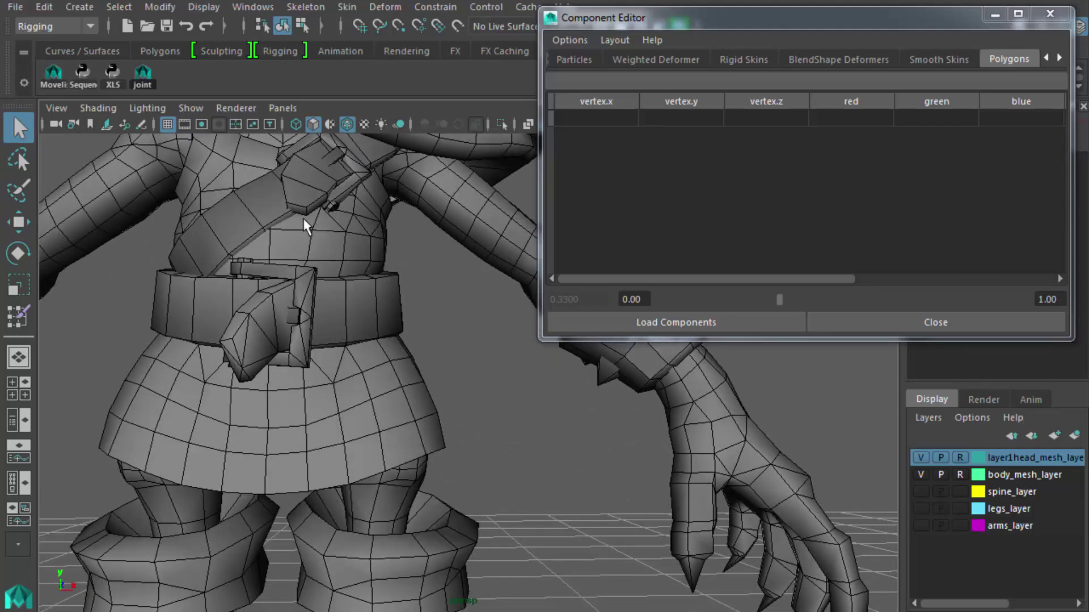
{"action": "left_click_drag", "start_coordinate": [303, 217], "coordinate": [337, 185], "text": "alt"}
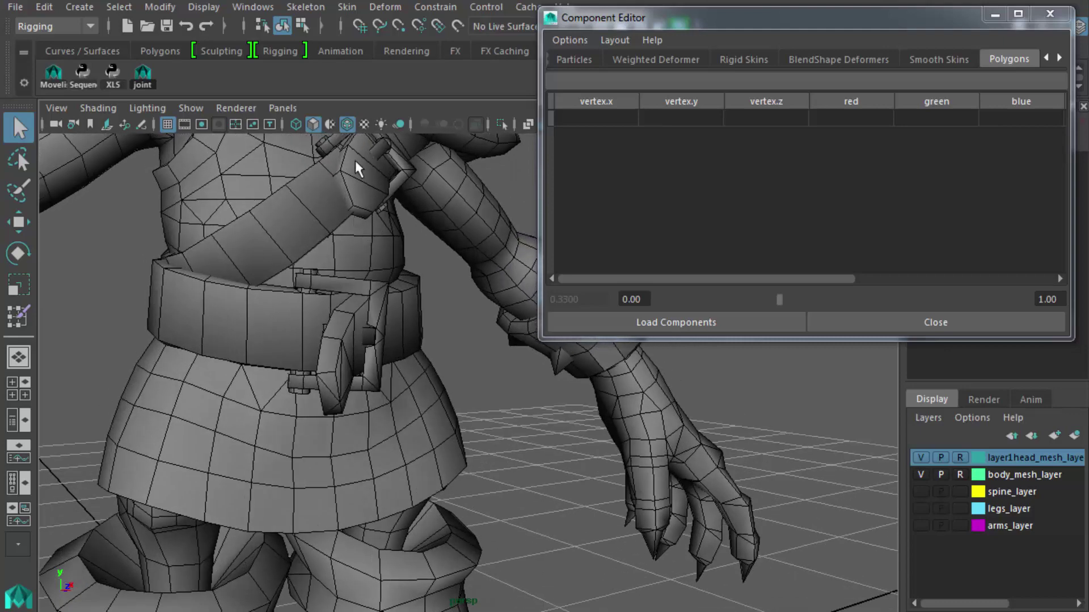
{"action": "middle_click_drag", "start_coordinate": [345, 168], "coordinate": [359, 312], "text": "alt"}
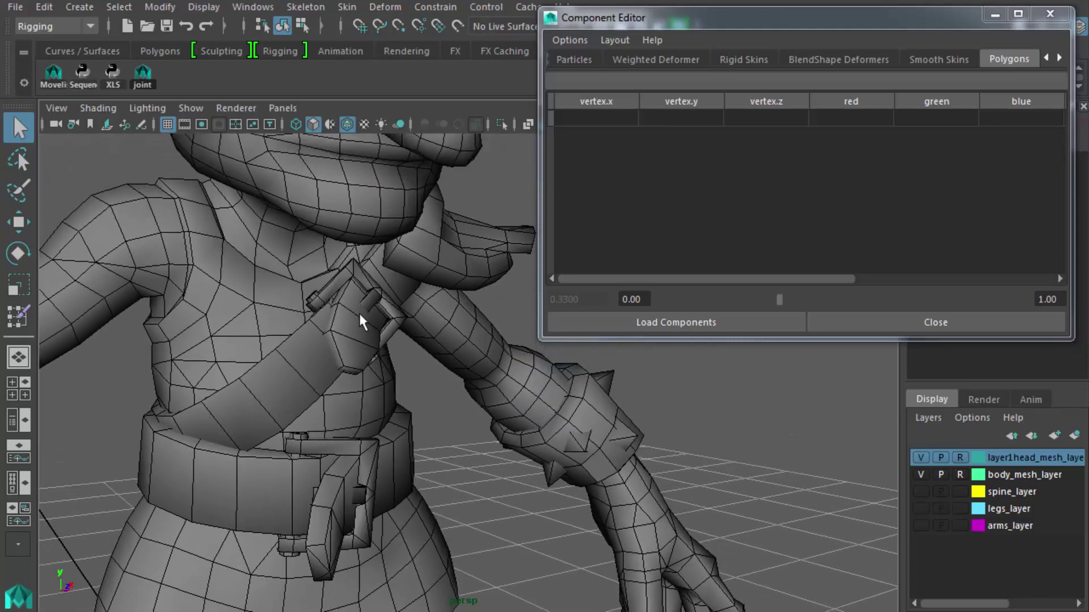
Inspect the goblin's shoulder pad and spiked armband geometry around the arm from several angles
{"action": "left_click_drag", "start_coordinate": [431, 355], "coordinate": [311, 246], "text": "alt"}
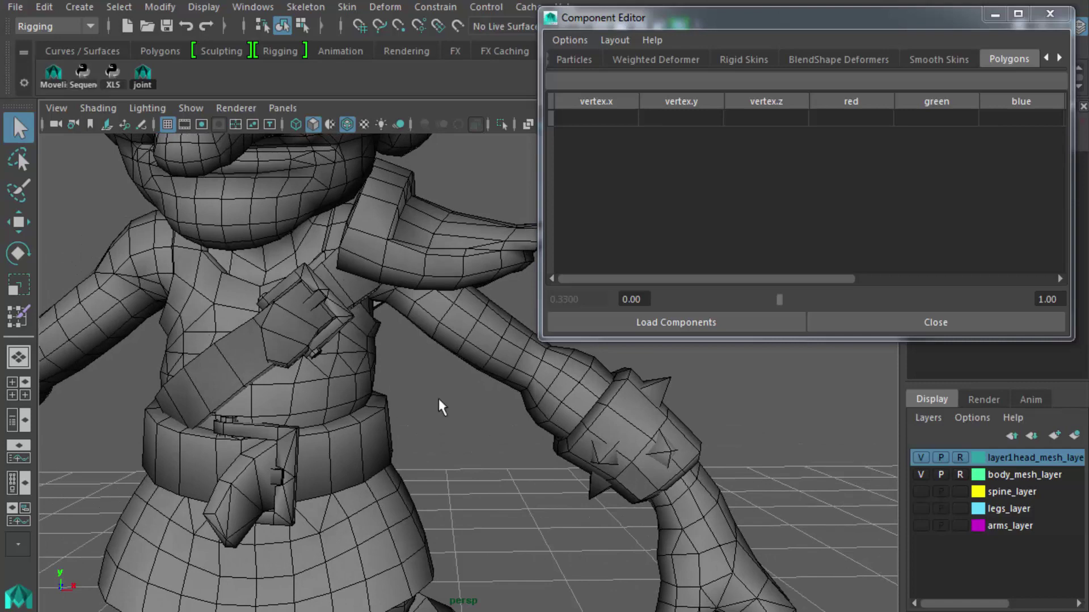
{"action": "left_click_drag", "start_coordinate": [440, 400], "coordinate": [397, 300], "text": "alt"}
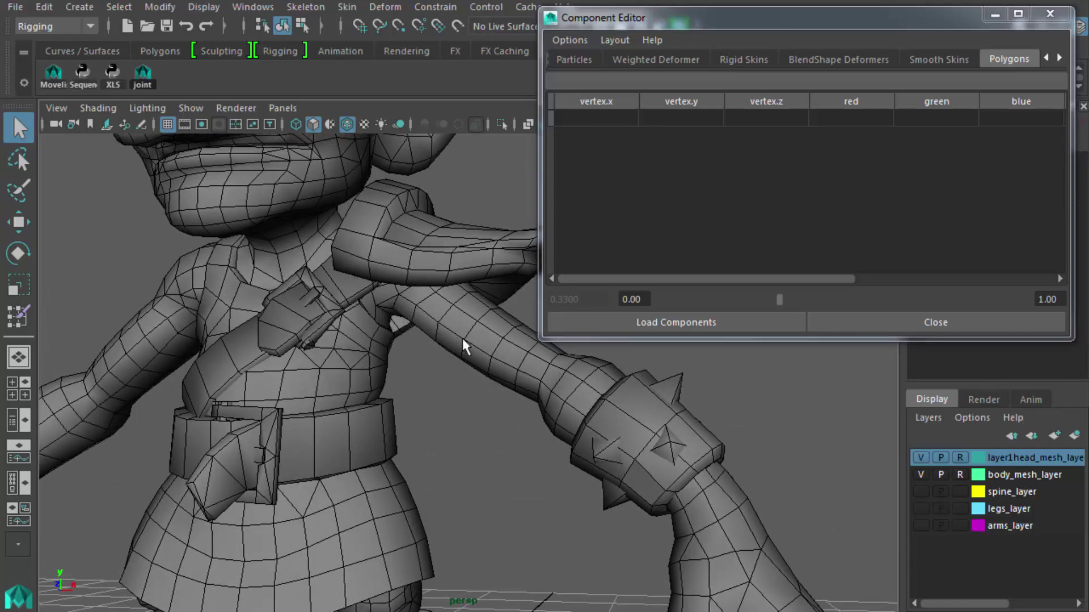
{"action": "left_click_drag", "start_coordinate": [615, 443], "coordinate": [624, 443], "text": "alt"}
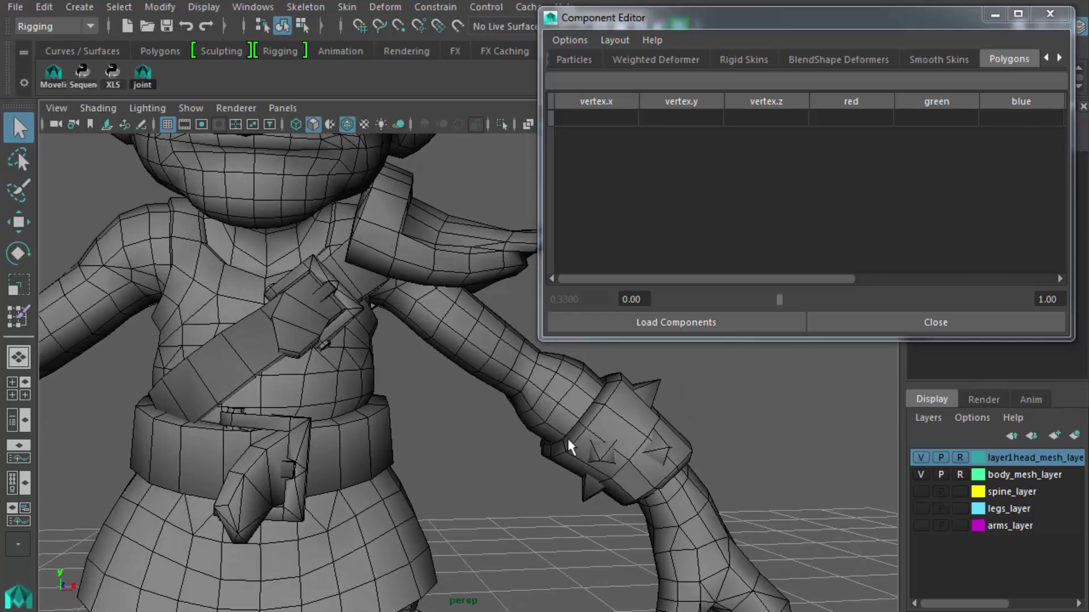
{"action": "left_click_drag", "start_coordinate": [674, 504], "coordinate": [614, 470], "text": "alt"}
{"action": "left_click_drag", "start_coordinate": [722, 447], "coordinate": [648, 430], "text": "alt"}
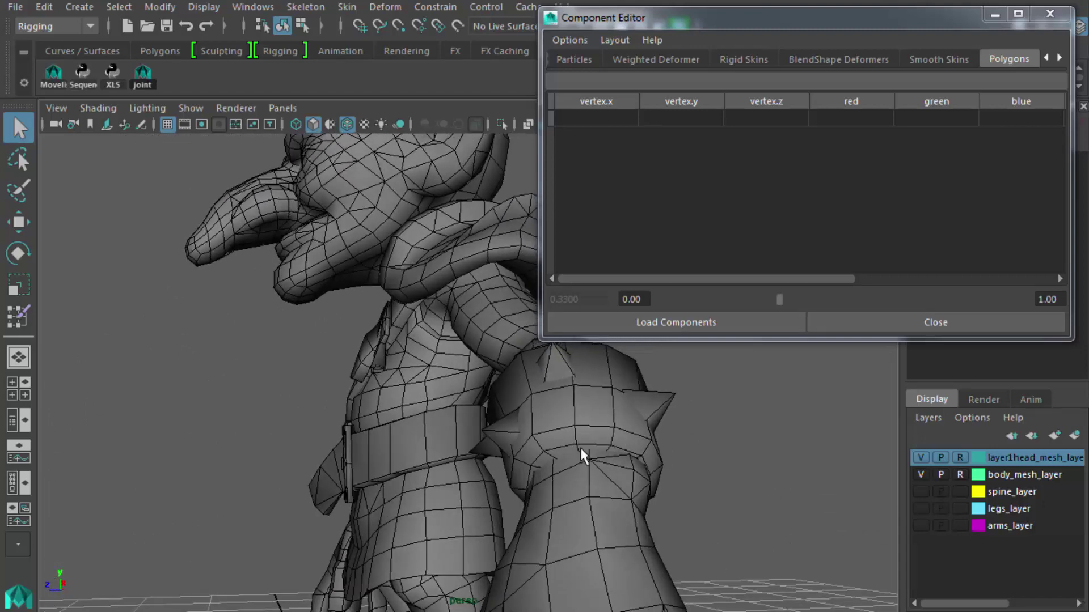
{"action": "left_click_drag", "start_coordinate": [568, 428], "coordinate": [636, 446], "text": "alt"}
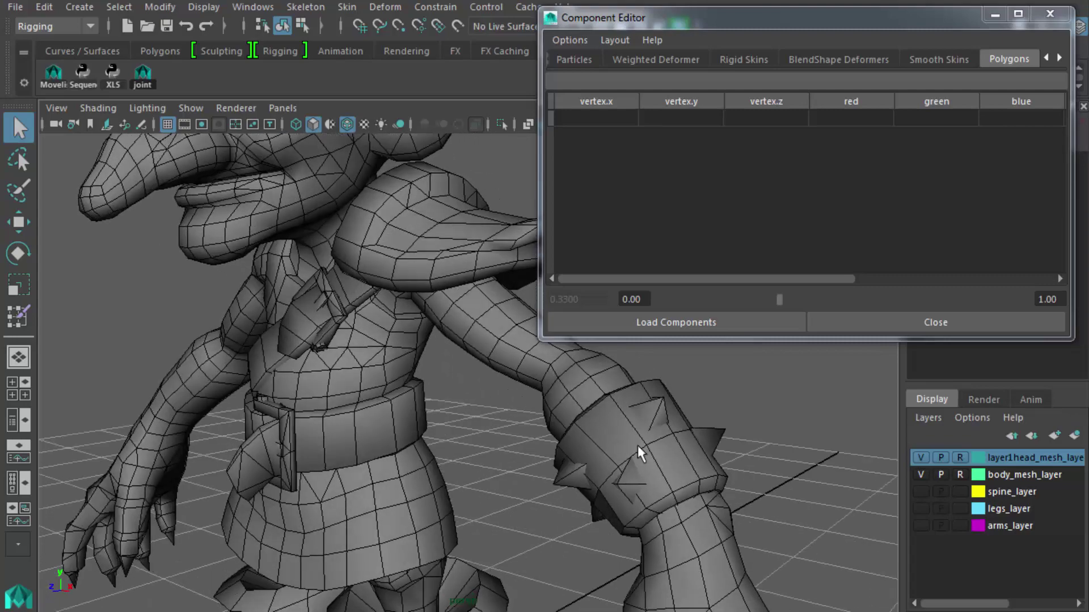
Examine the goblin's neck, chest strap, torso, belt and skirt mesh from the front, the side, below and above
{"action": "middle_click_drag", "start_coordinate": [639, 444], "coordinate": [702, 528], "text": "alt"}
{"action": "middle_click_drag", "start_coordinate": [551, 428], "coordinate": [573, 451], "text": "alt"}
{"action": "left_click_drag", "start_coordinate": [573, 452], "coordinate": [608, 381], "text": "alt"}
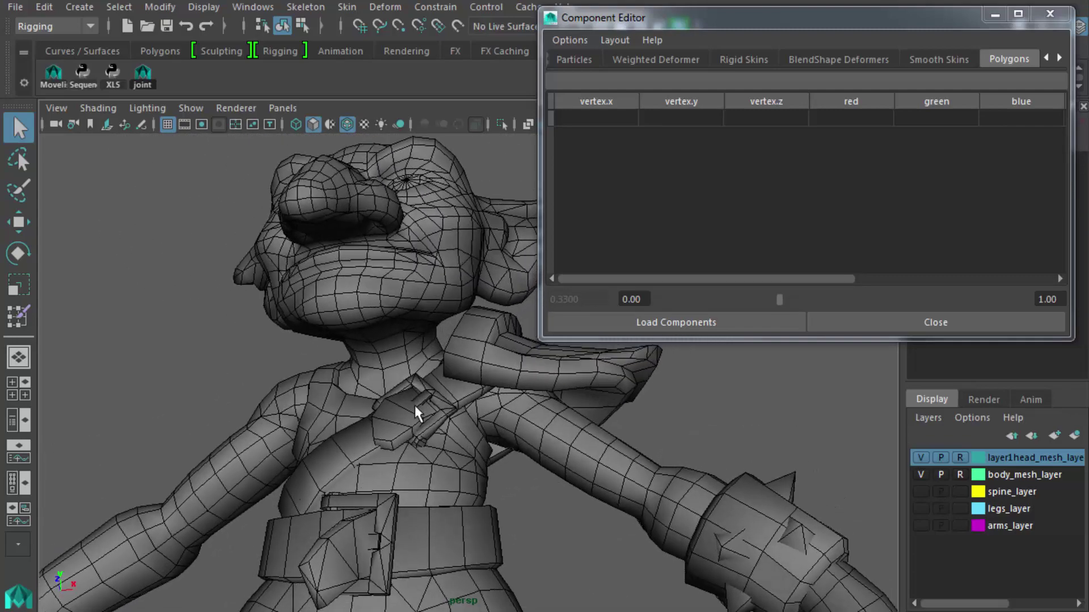
{"action": "scroll", "coordinate": [454, 406], "scroll_direction": "up", "scroll_amount": 2}
{"action": "left_click_drag", "start_coordinate": [311, 339], "coordinate": [371, 260], "text": "alt"}
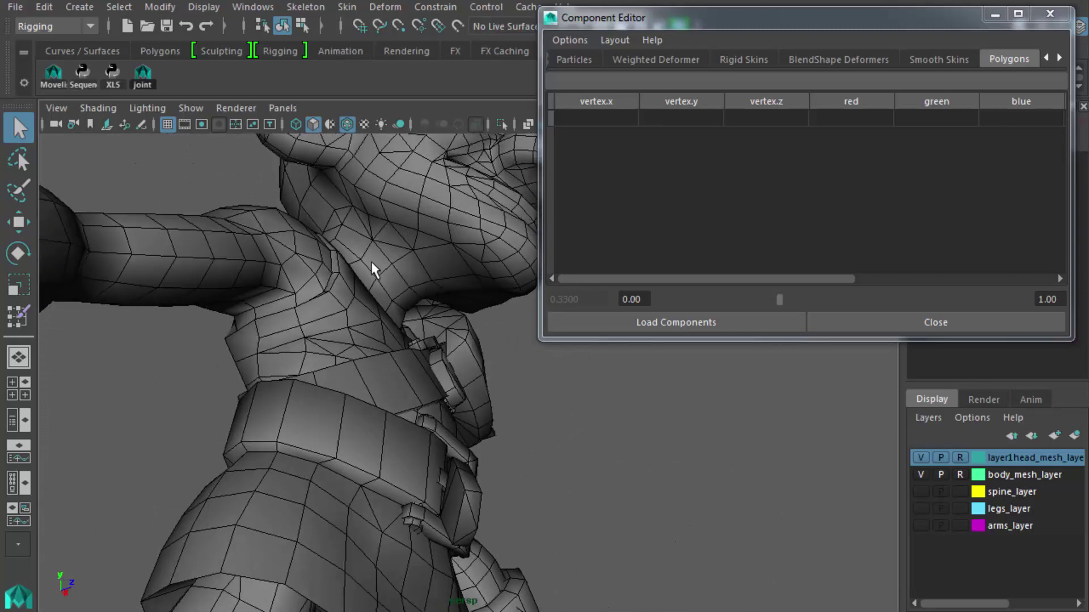
{"action": "left_click_drag", "start_coordinate": [362, 188], "coordinate": [426, 338], "text": "alt"}
{"action": "middle_click_drag", "start_coordinate": [426, 338], "coordinate": [377, 359], "text": "alt"}
{"action": "left_click_drag", "start_coordinate": [377, 359], "coordinate": [264, 385], "text": "alt"}
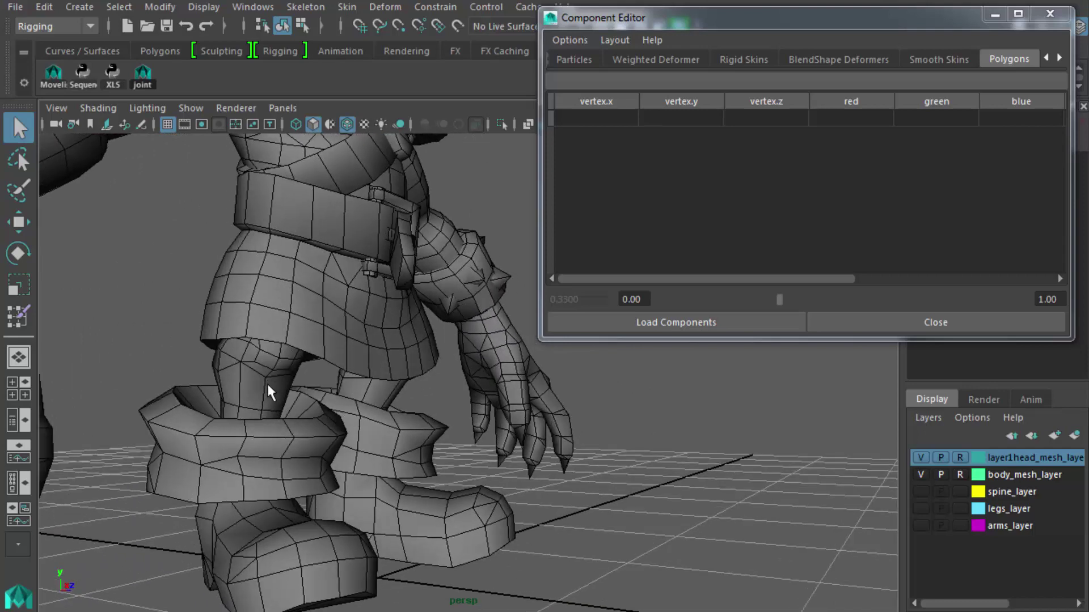
{"action": "left_click_drag", "start_coordinate": [263, 406], "coordinate": [263, 515], "text": "alt"}
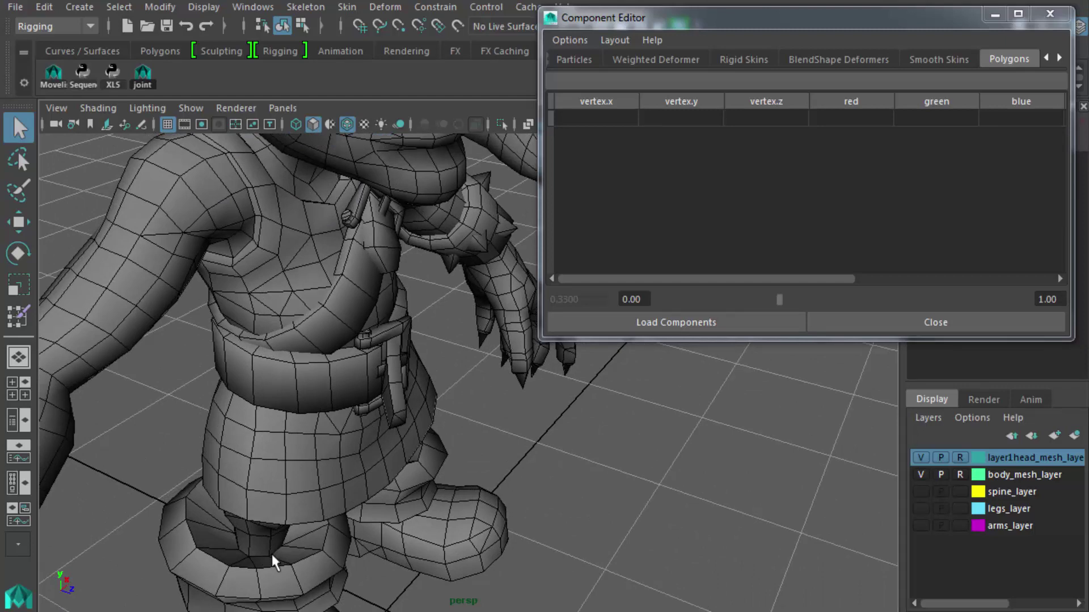
Inspect the gap between the goblin's leg and the flared boot cuff, and how the cuff meets the boot
{"action": "scroll", "coordinate": [263, 569], "scroll_direction": "up", "scroll_amount": 5}
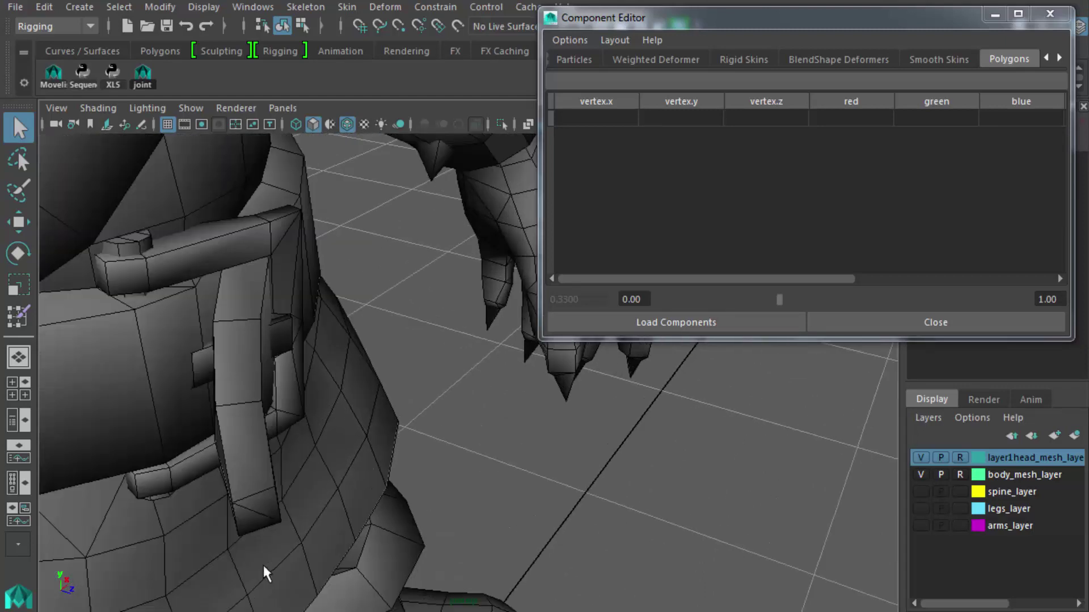
{"action": "middle_click_drag", "start_coordinate": [267, 542], "coordinate": [434, 288], "text": "alt"}
{"action": "left_click_drag", "start_coordinate": [434, 288], "coordinate": [357, 374], "text": "alt"}
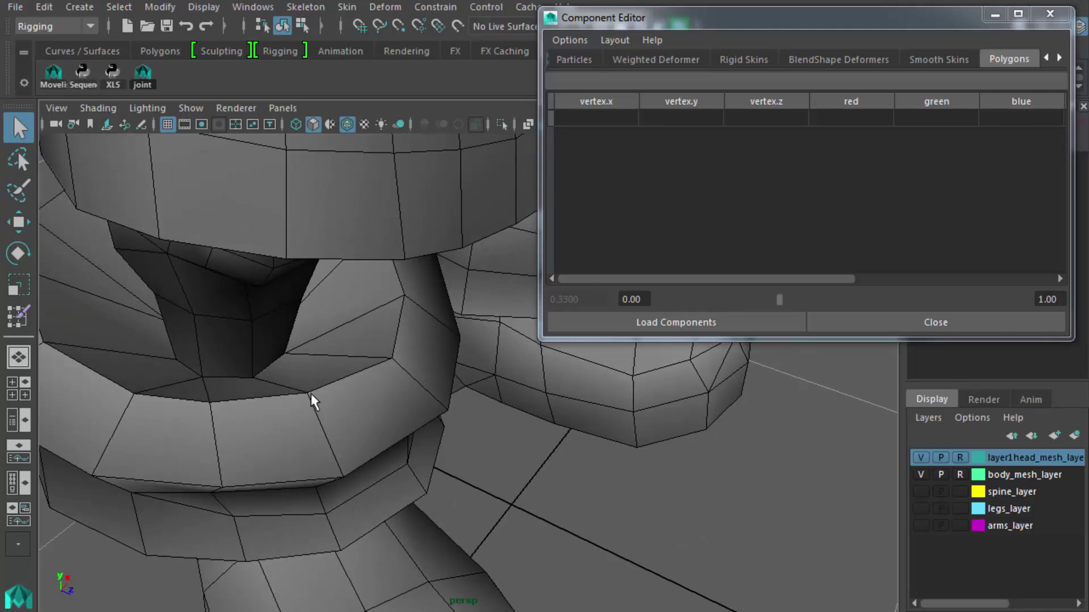
{"action": "left_click_drag", "start_coordinate": [332, 411], "coordinate": [283, 292], "text": "alt"}
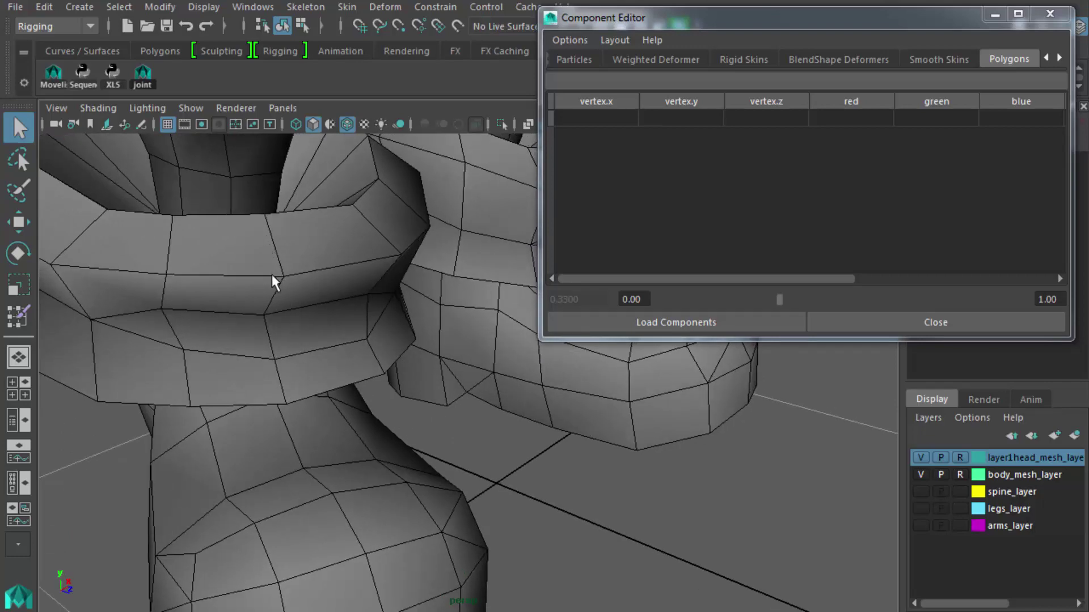
{"action": "scroll", "coordinate": [353, 464], "scroll_direction": "down", "scroll_amount": 5}
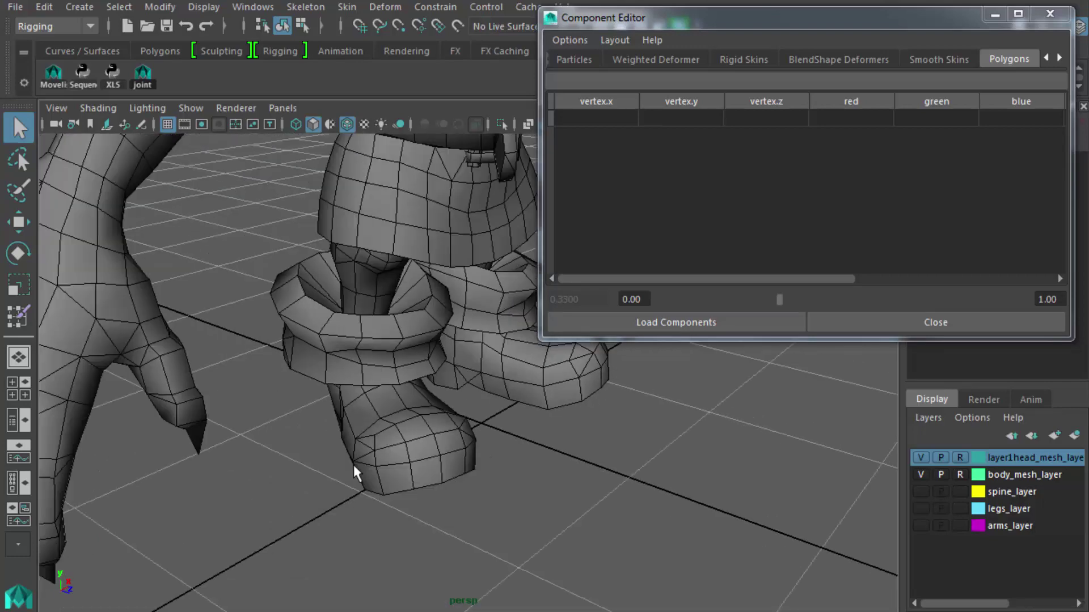
{"action": "left_click_drag", "start_coordinate": [456, 427], "coordinate": [357, 492], "text": "alt"}
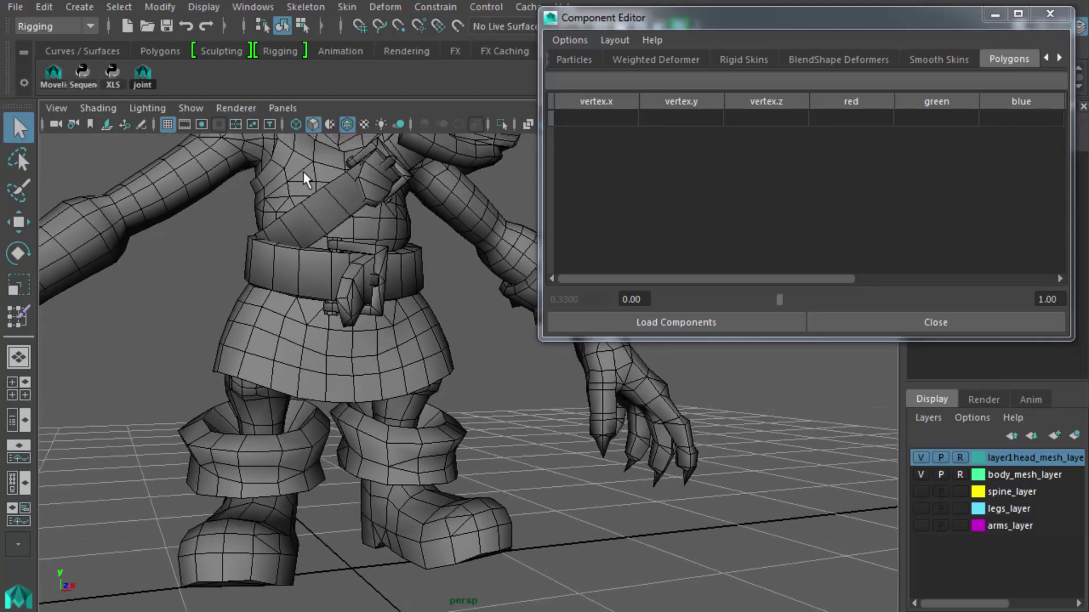
Review the goblin's full figure, and study both boots and cuffs from the front, the side and below
{"action": "scroll", "coordinate": [503, 314], "scroll_direction": "down", "scroll_amount": 6}
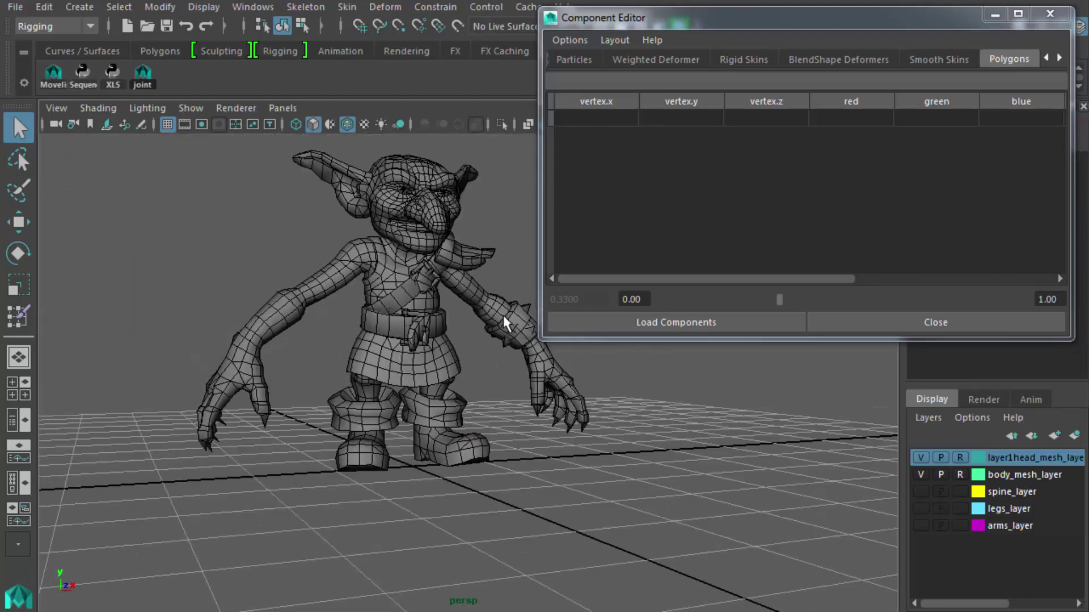
{"action": "middle_click_drag", "start_coordinate": [493, 320], "coordinate": [452, 365], "text": "alt"}
{"action": "left_click_drag", "start_coordinate": [440, 372], "coordinate": [461, 380], "text": "alt"}
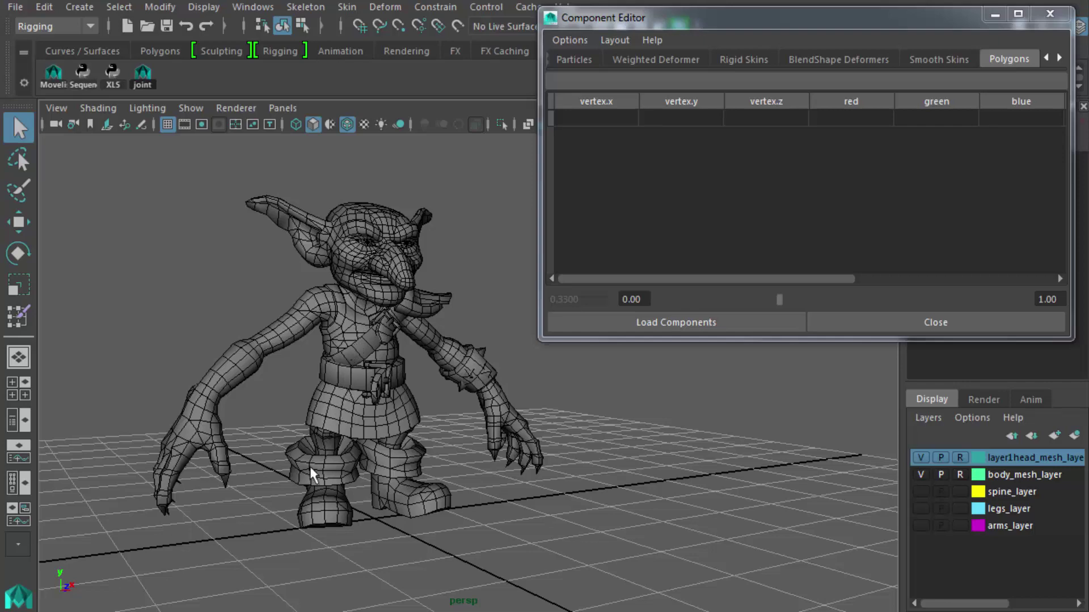
{"action": "scroll", "coordinate": [316, 492], "scroll_direction": "up", "scroll_amount": 6}
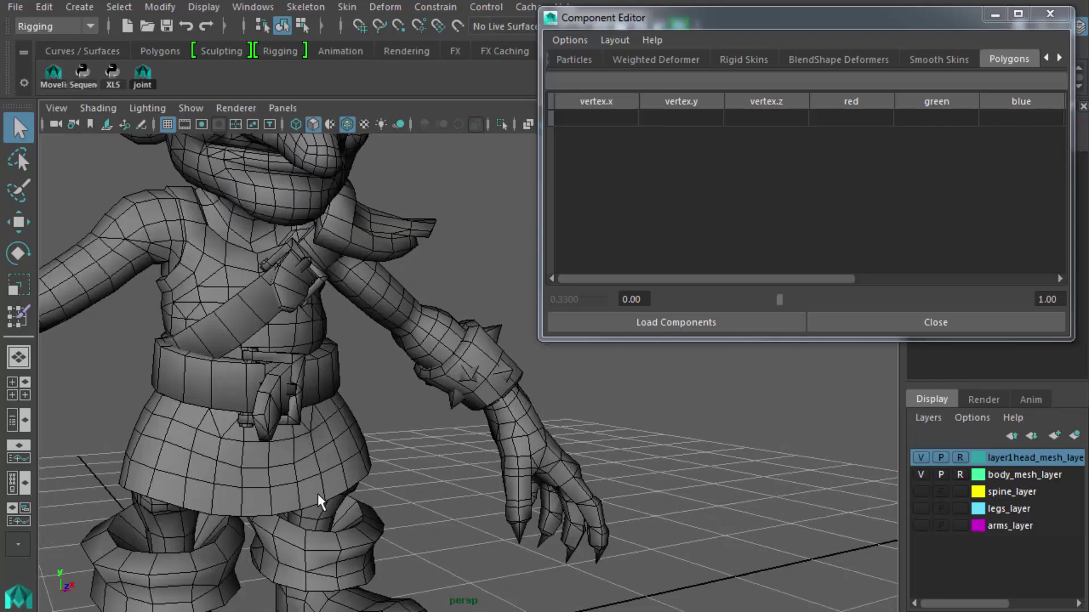
{"action": "middle_click_drag", "start_coordinate": [318, 494], "coordinate": [246, 469], "text": "alt"}
{"action": "scroll", "coordinate": [335, 460], "scroll_direction": "up", "scroll_amount": 6}
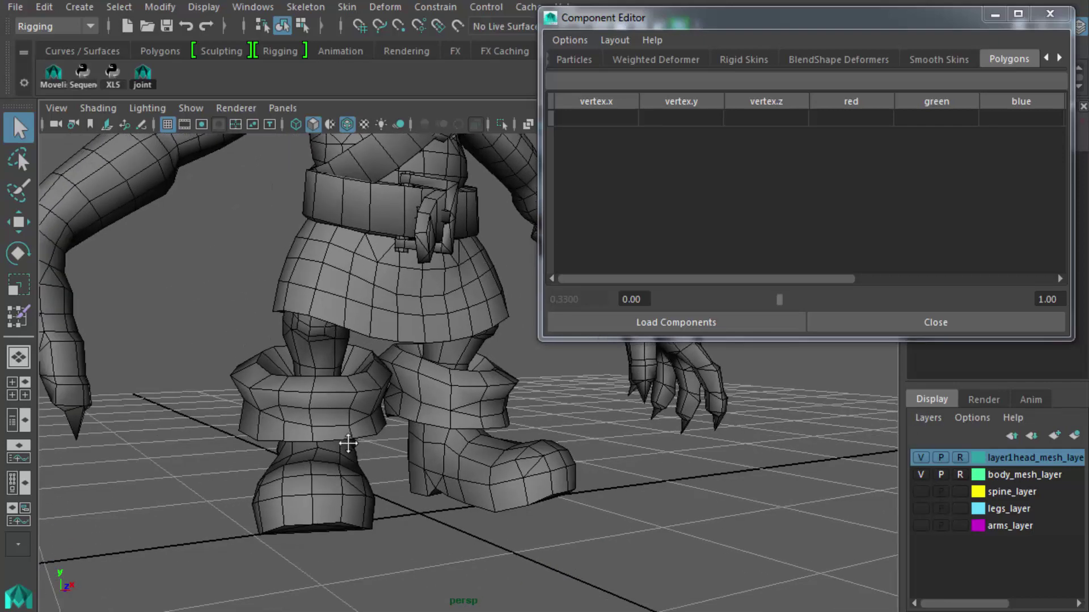
{"action": "middle_click_drag", "start_coordinate": [337, 462], "coordinate": [381, 406], "text": "alt"}
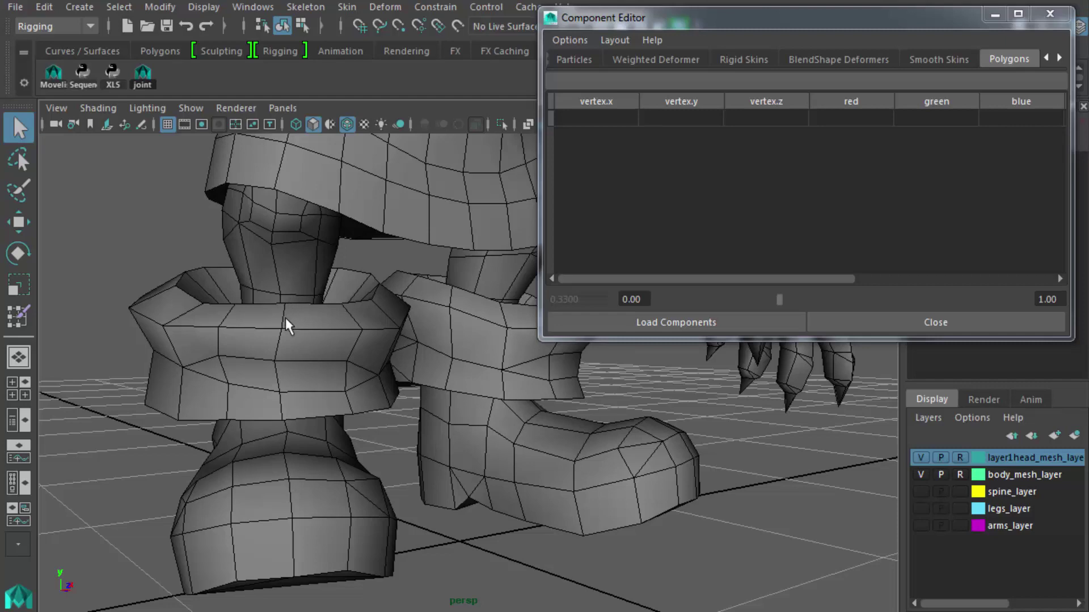
{"action": "left_click_drag", "start_coordinate": [283, 420], "coordinate": [395, 363], "text": "alt"}
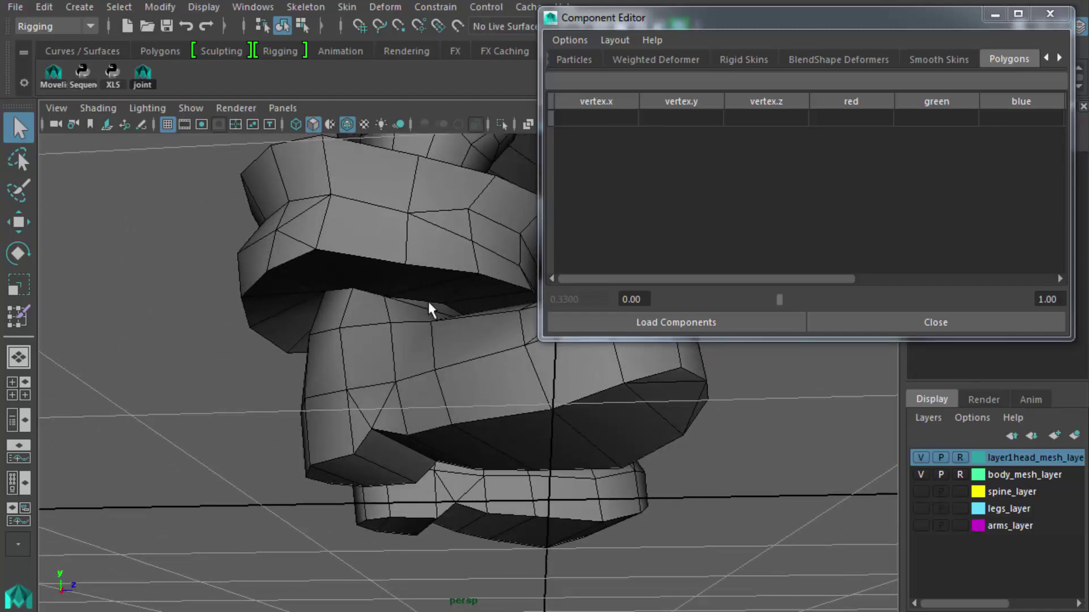
{"action": "left_click_drag", "start_coordinate": [433, 306], "coordinate": [335, 373], "text": "alt"}
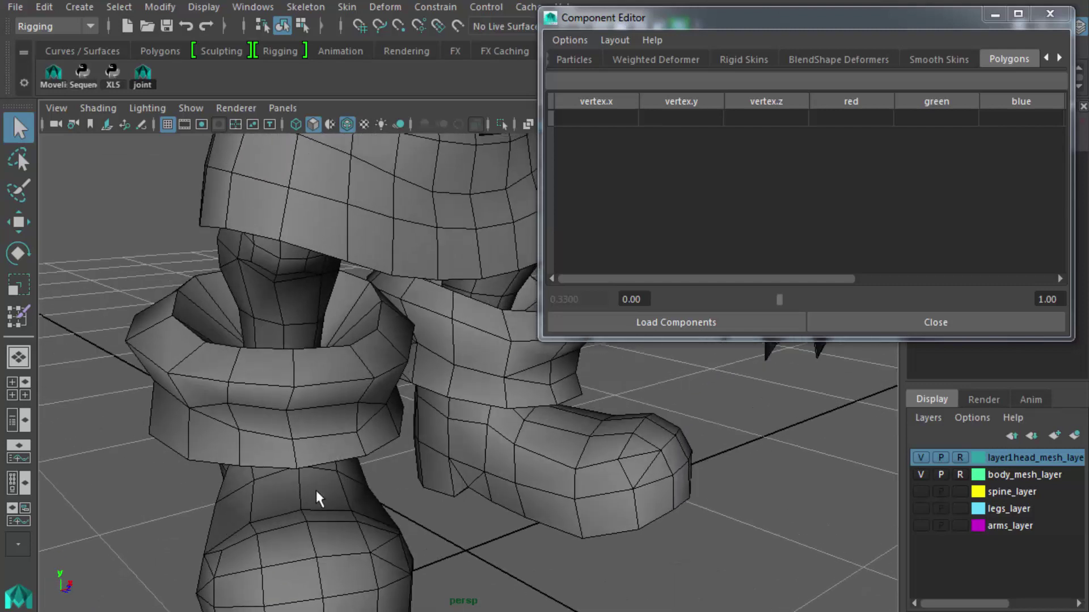
Turn off reference mode for the head and body mesh layers, and select the vertical edge loop running through the front boot cuff
{"action": "left_click", "coordinate": [959, 474]}
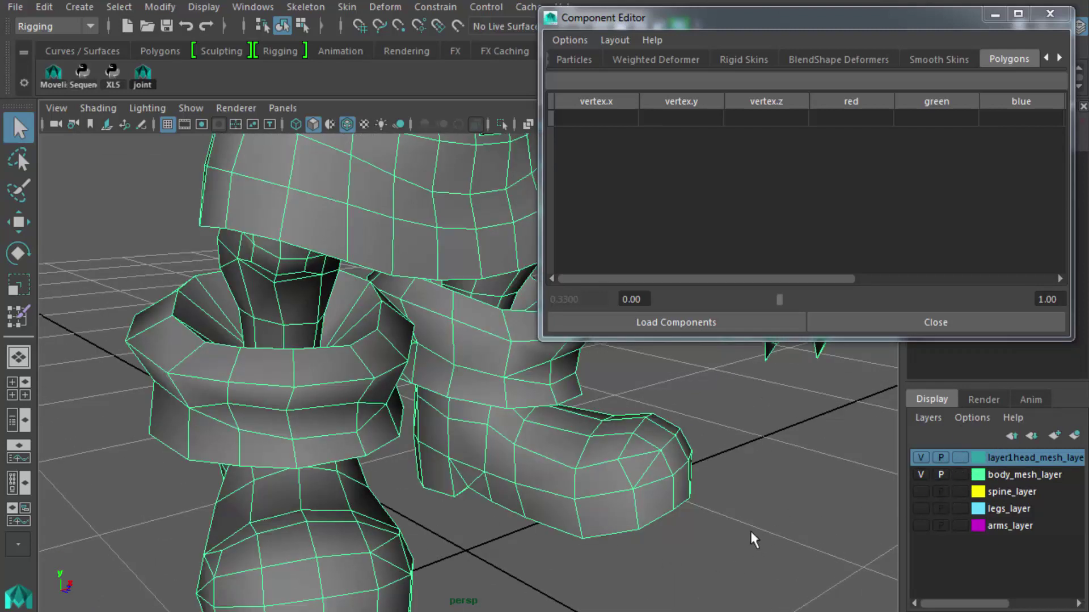
{"action": "right_click_drag", "start_coordinate": [297, 428], "coordinate": [292, 397]}
{"action": "double_click", "coordinate": [285, 397]}
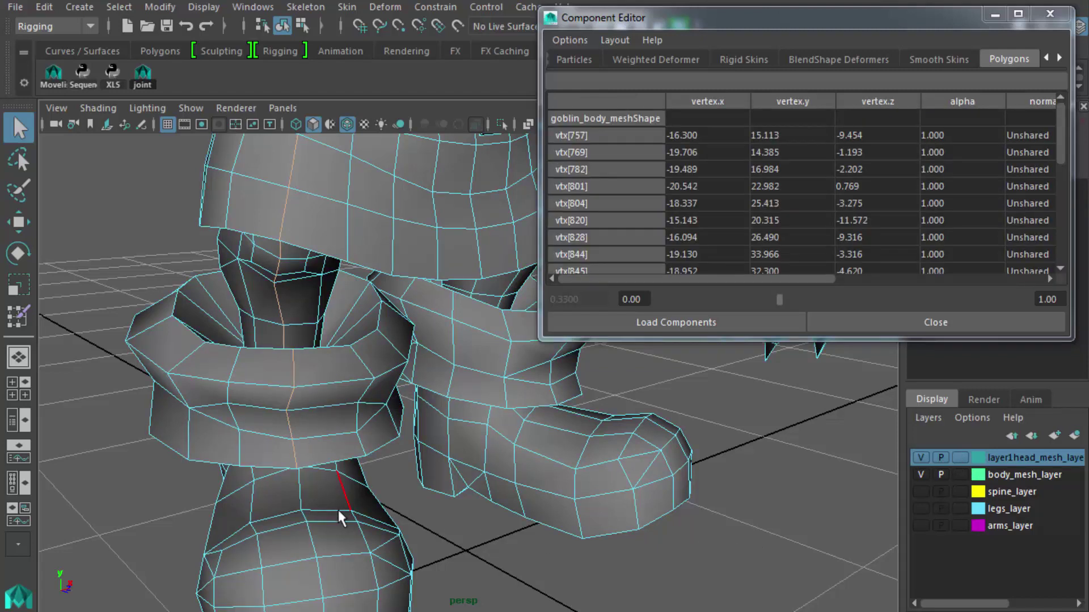
Add the boot's vertical edge loop below the cuff to the edge selection
{"action": "scroll", "coordinate": [421, 471], "scroll_direction": "down", "scroll_amount": 8}
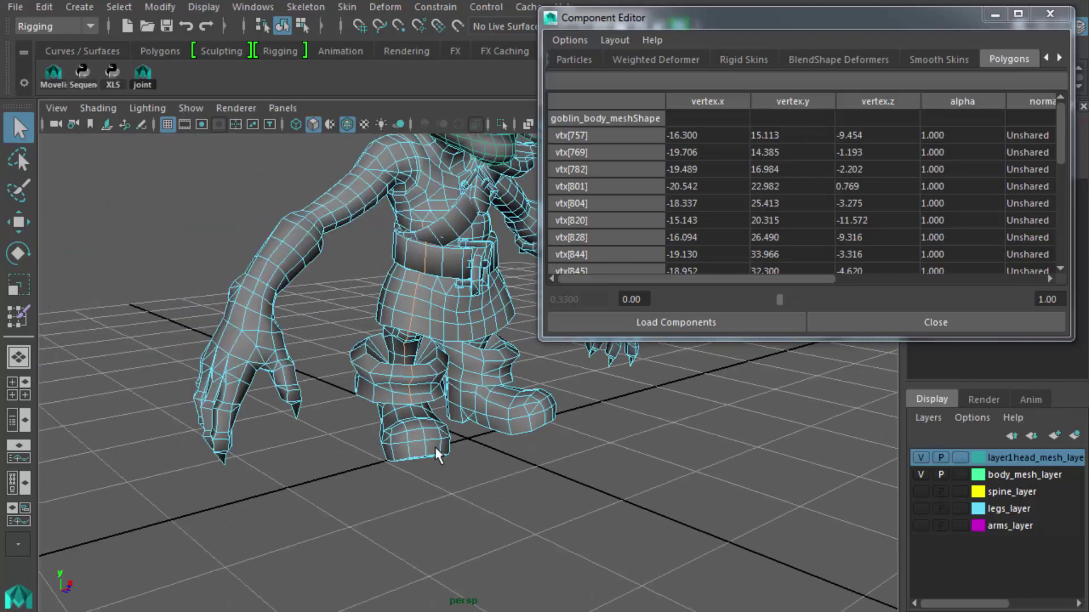
{"action": "middle_click_drag", "start_coordinate": [438, 471], "coordinate": [425, 488], "text": "alt"}
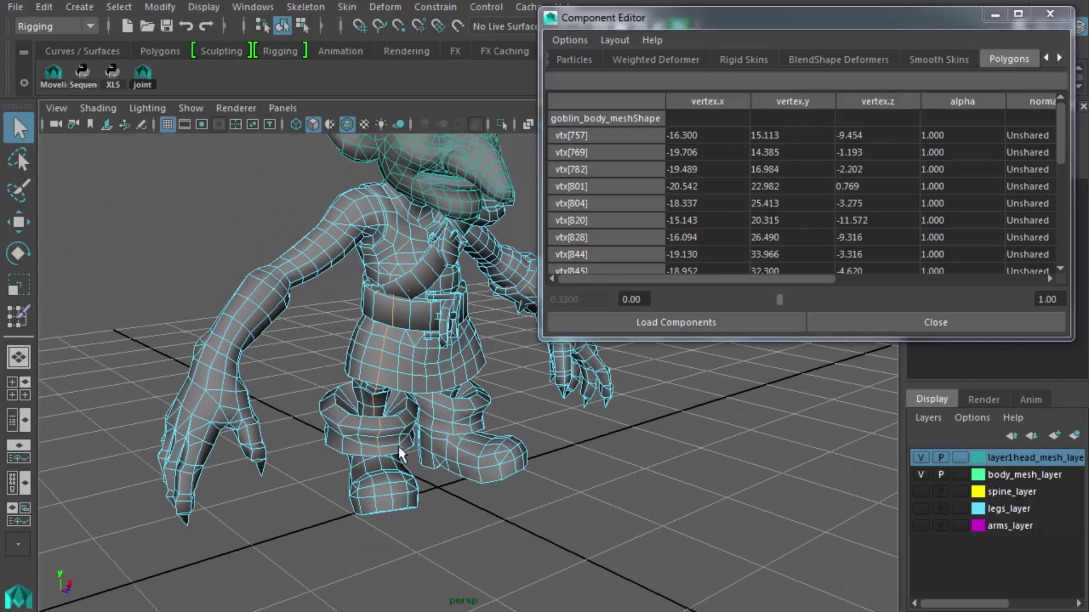
{"action": "left_click_drag", "start_coordinate": [403, 493], "coordinate": [396, 474], "text": "alt"}
{"action": "scroll", "coordinate": [396, 474], "scroll_direction": "up", "scroll_amount": 5}
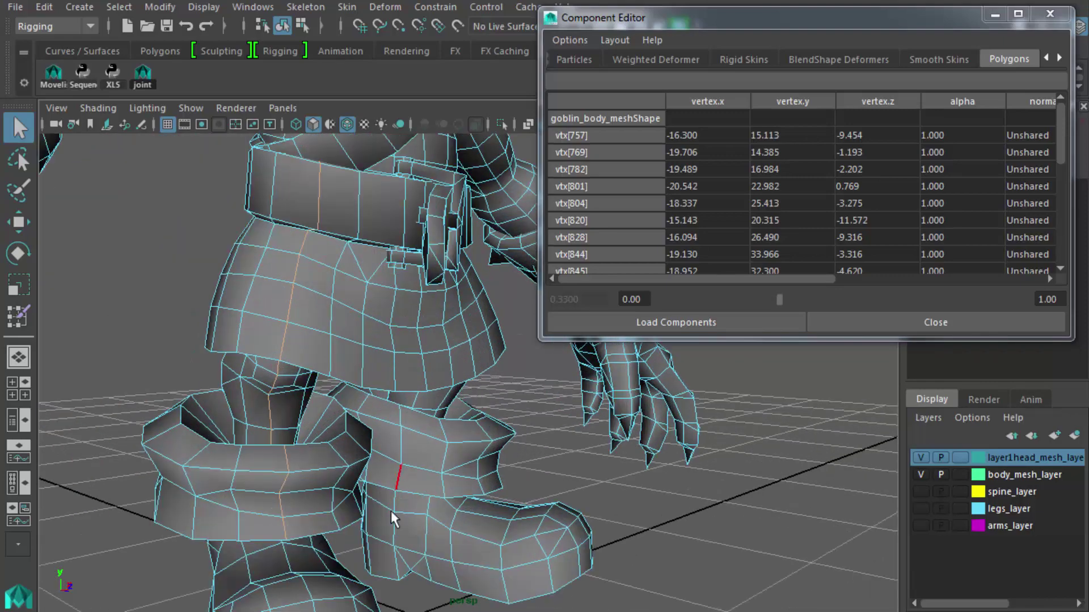
{"action": "scroll", "coordinate": [436, 391], "scroll_direction": "up", "scroll_amount": 2}
{"action": "left_click_drag", "start_coordinate": [437, 391], "coordinate": [389, 450], "text": "alt"}
{"action": "double_click", "coordinate": [308, 435], "text": "shift"}
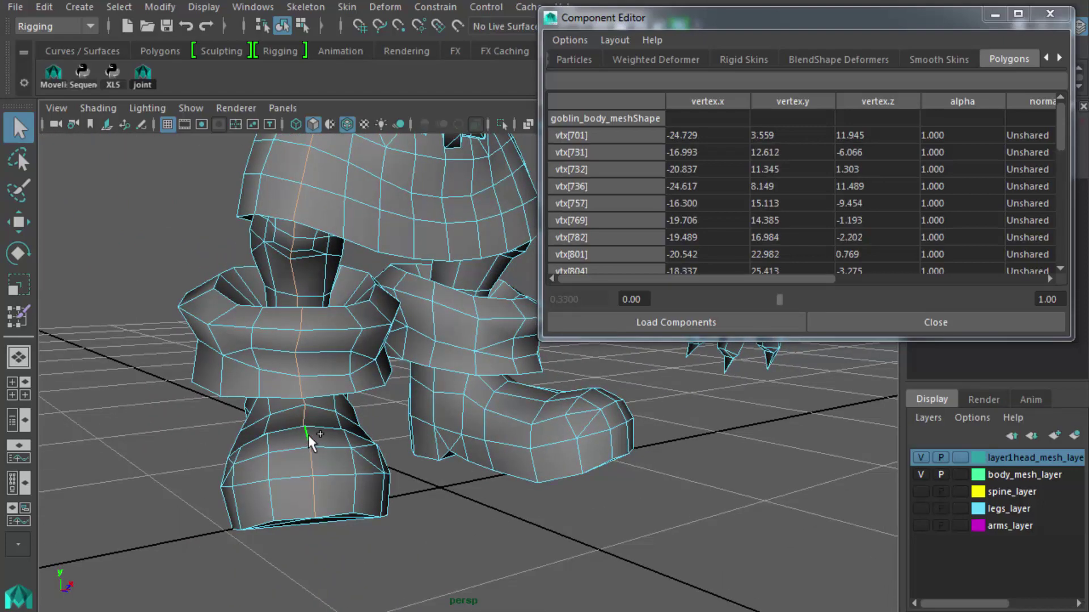
Try extending the edge selection onto the chest and bare shoulder, and clear the whole selection
{"action": "middle_click_drag", "start_coordinate": [352, 308], "coordinate": [383, 402], "text": "alt"}
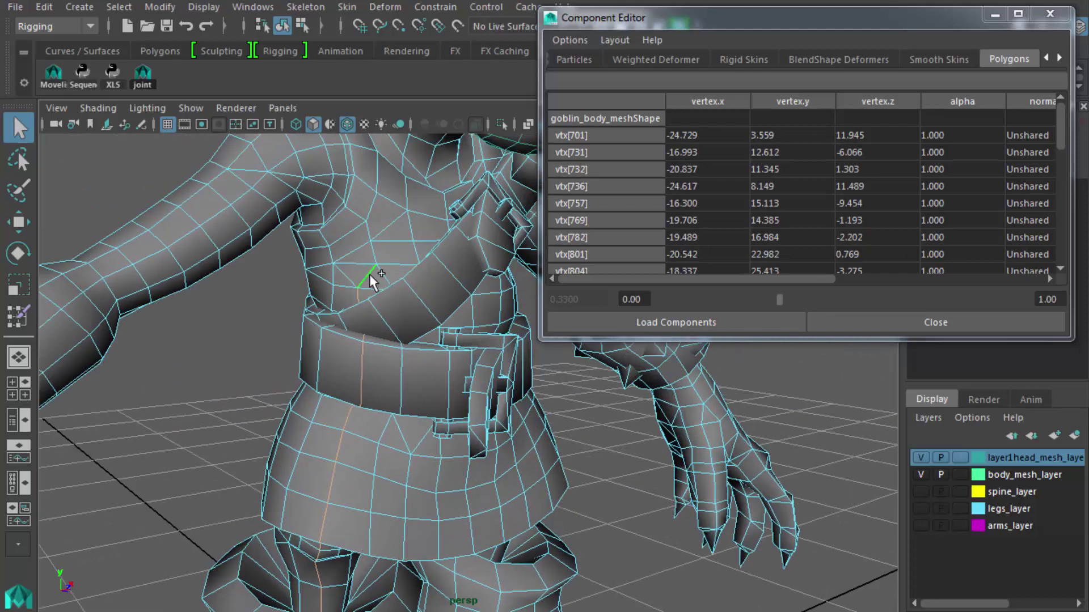
{"action": "double_click", "coordinate": [367, 228], "text": "shift"}
{"action": "left_click", "coordinate": [286, 173], "text": "shift"}
{"action": "right_click_drag", "start_coordinate": [474, 438], "coordinate": [425, 439], "text": "alt"}
{"action": "left_click_drag", "start_coordinate": [458, 449], "coordinate": [420, 471], "text": "alt"}
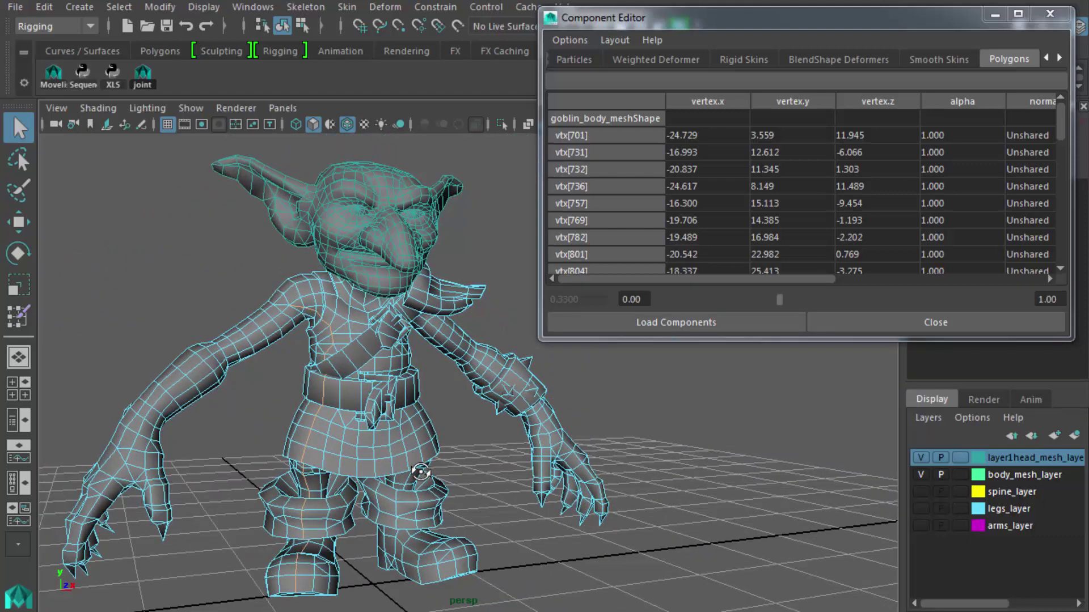
{"action": "left_click", "coordinate": [135, 208]}
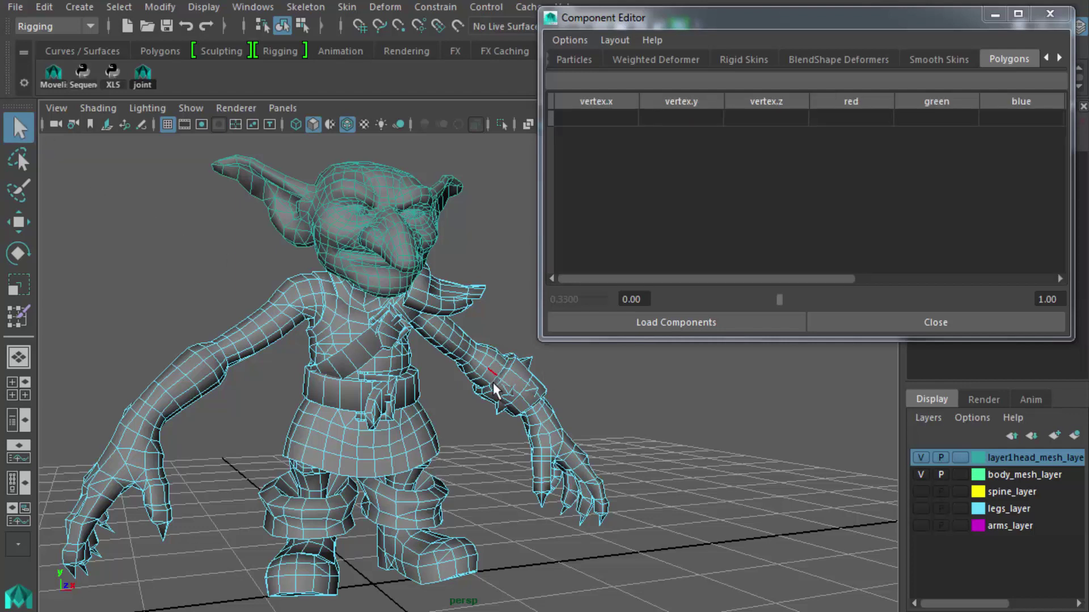
Select the edge loop around the goblin's bare arm just below the elbow, and convert it to vertices
{"action": "right_click_drag", "start_coordinate": [363, 485], "coordinate": [420, 415], "text": "alt"}
{"action": "left_click_drag", "start_coordinate": [420, 415], "coordinate": [332, 353], "text": "alt"}
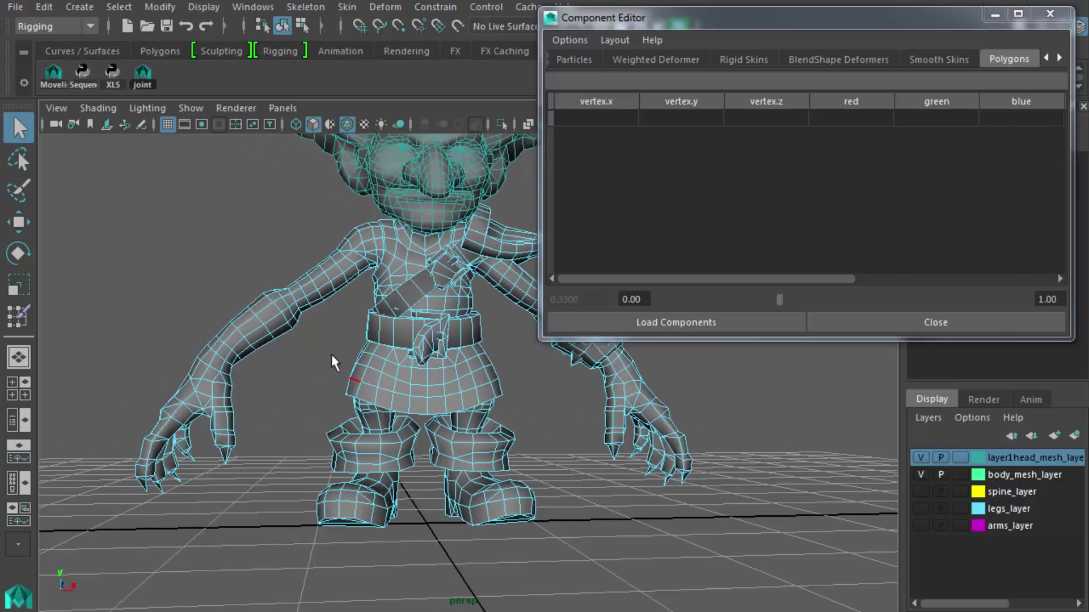
{"action": "left_click", "coordinate": [275, 306]}
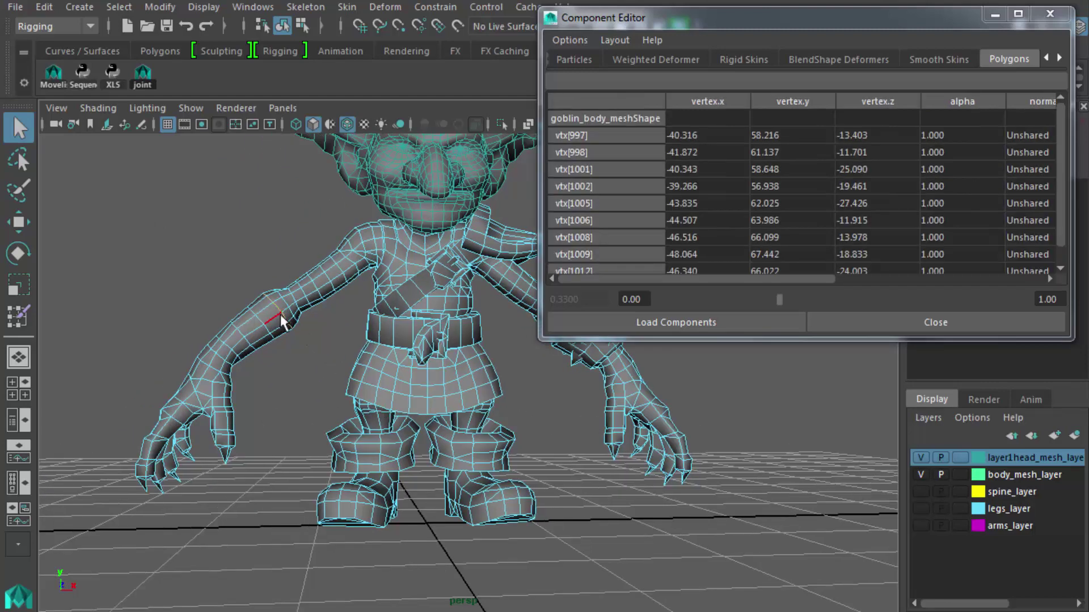
{"action": "key", "text": "f"}
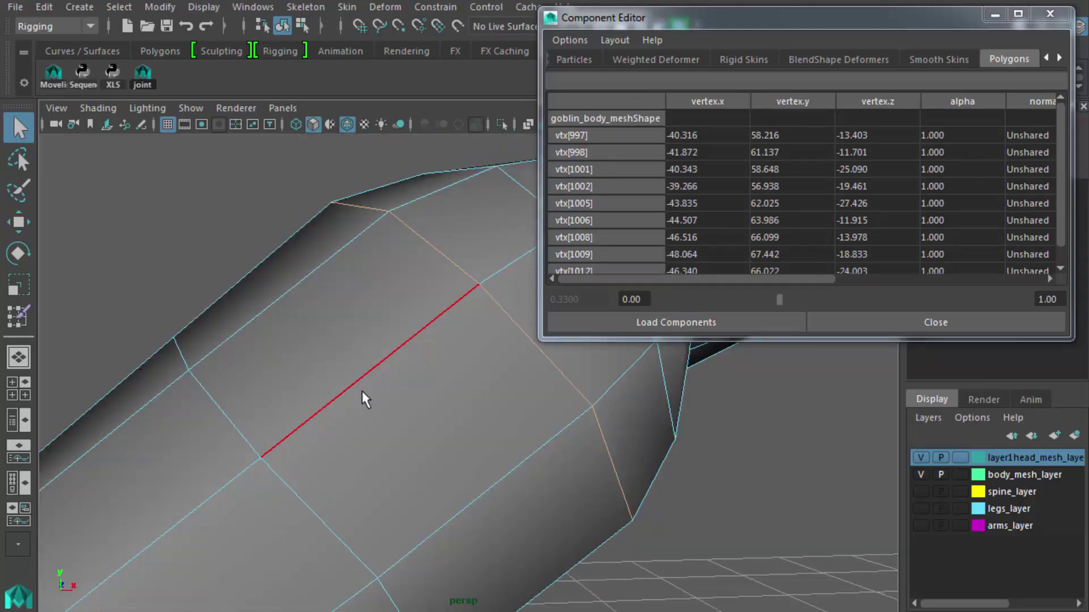
{"action": "scroll", "coordinate": [365, 389], "scroll_direction": "down", "scroll_amount": 2}
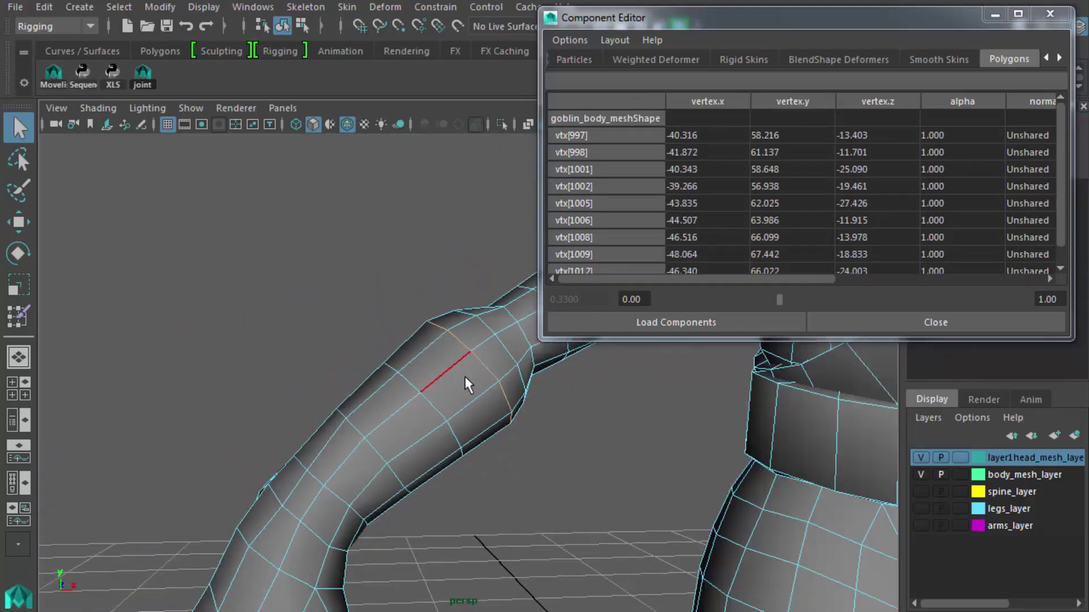
{"action": "left_click_drag", "start_coordinate": [464, 376], "coordinate": [483, 351], "text": "alt"}
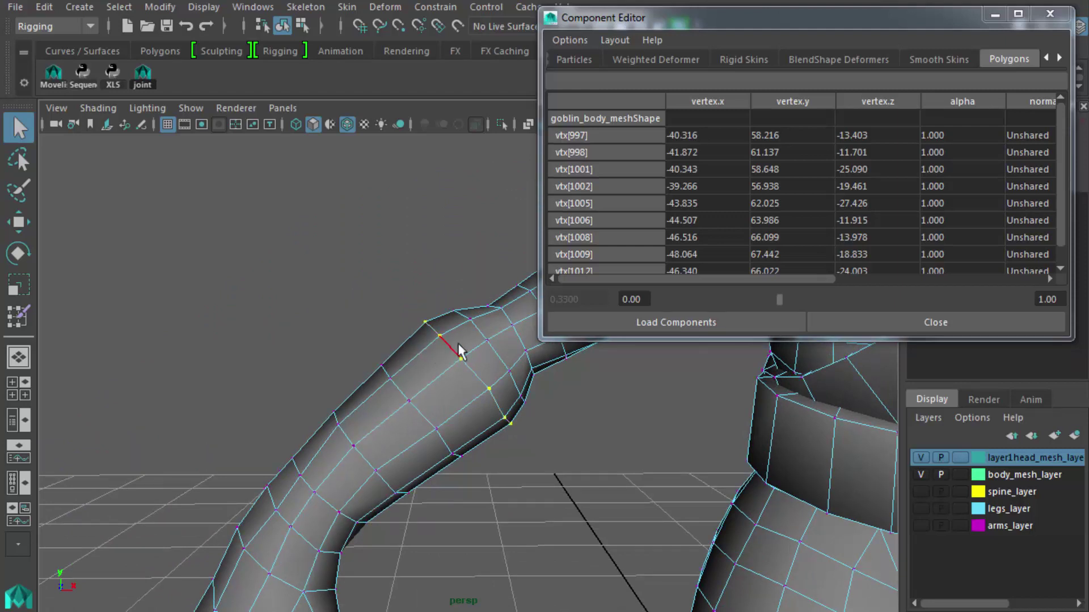
{"action": "key", "text": "ctrl+F9"}
Enlarge the Component Editor, check the smooth skin values of a vertex loop on the armband arm's upper part, and close the editor
{"action": "left_click_drag", "start_coordinate": [780, 338], "coordinate": [813, 477]}
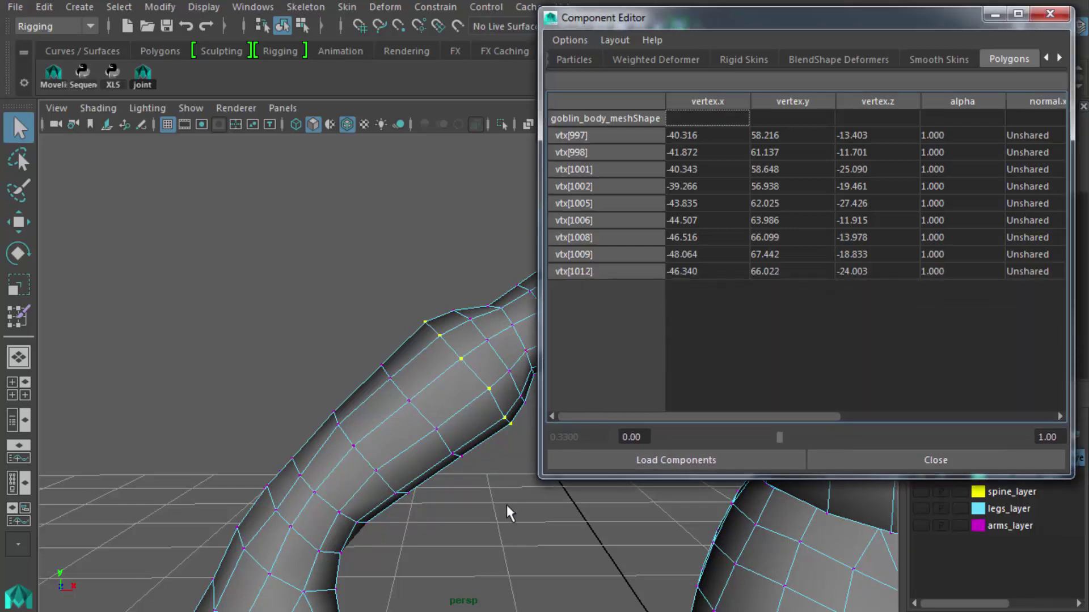
{"action": "middle_click_drag", "start_coordinate": [508, 513], "coordinate": [298, 489], "text": "alt"}
{"action": "left_click_drag", "start_coordinate": [298, 488], "coordinate": [328, 495], "text": "alt"}
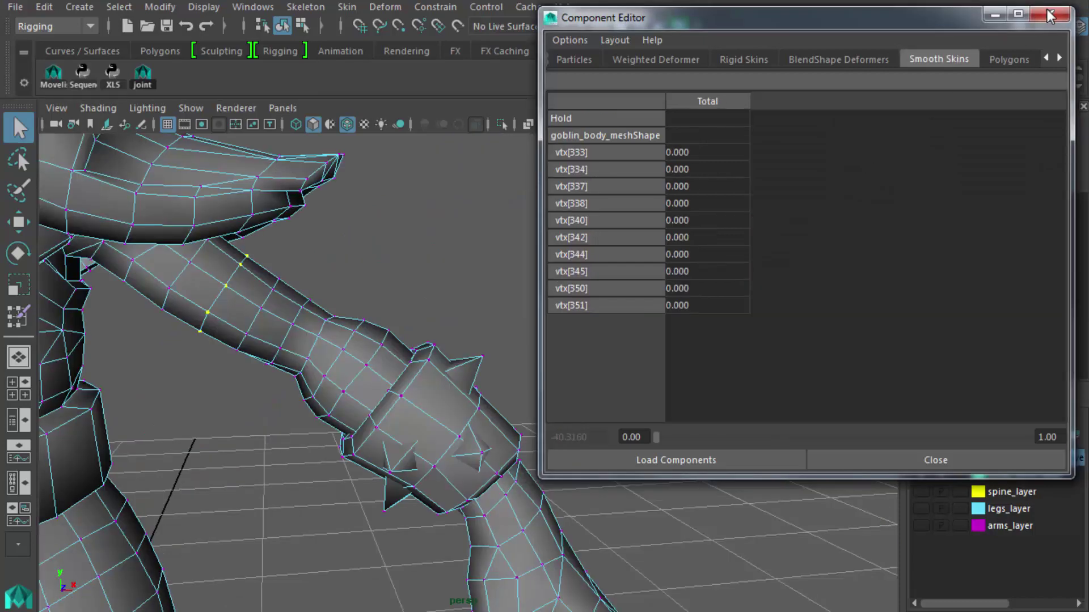
{"action": "left_click", "coordinate": [1050, 14]}
Open the Outliner, select the hip joint together with goblin_body_mesh, and move the Outliner clear of the goblin
{"action": "key", "text": "["}
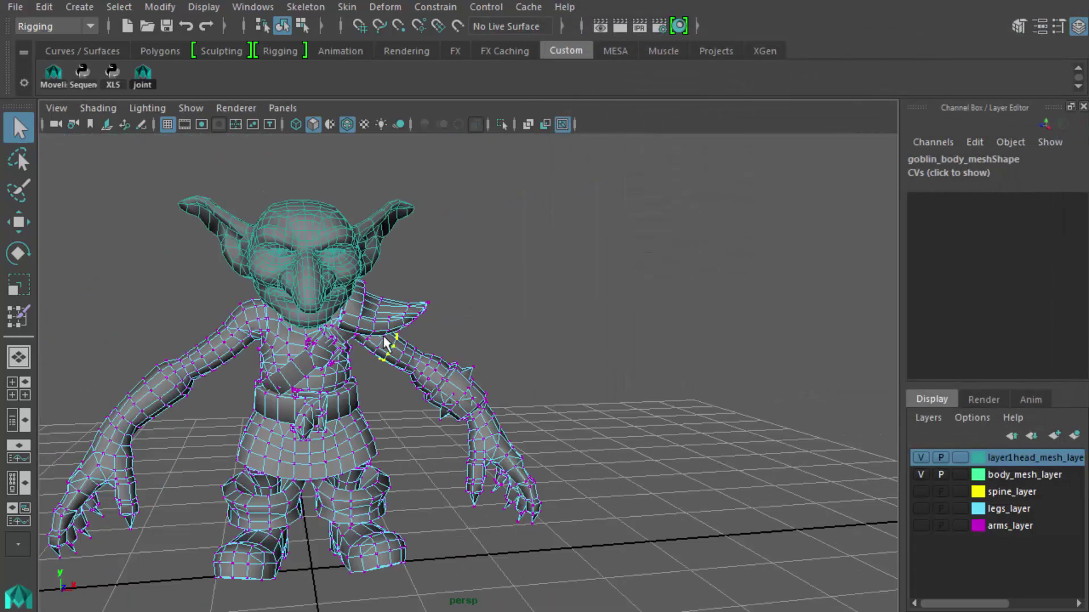
{"action": "key", "text": "space"}
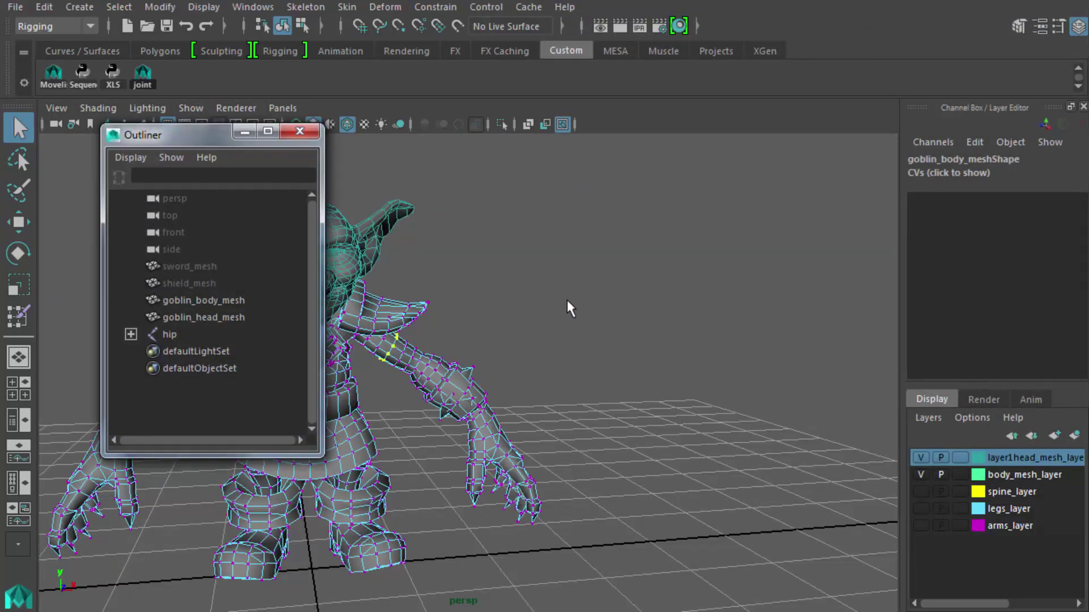
{"action": "left_click", "coordinate": [170, 334]}
{"action": "left_click", "coordinate": [172, 318], "text": "ctrl"}
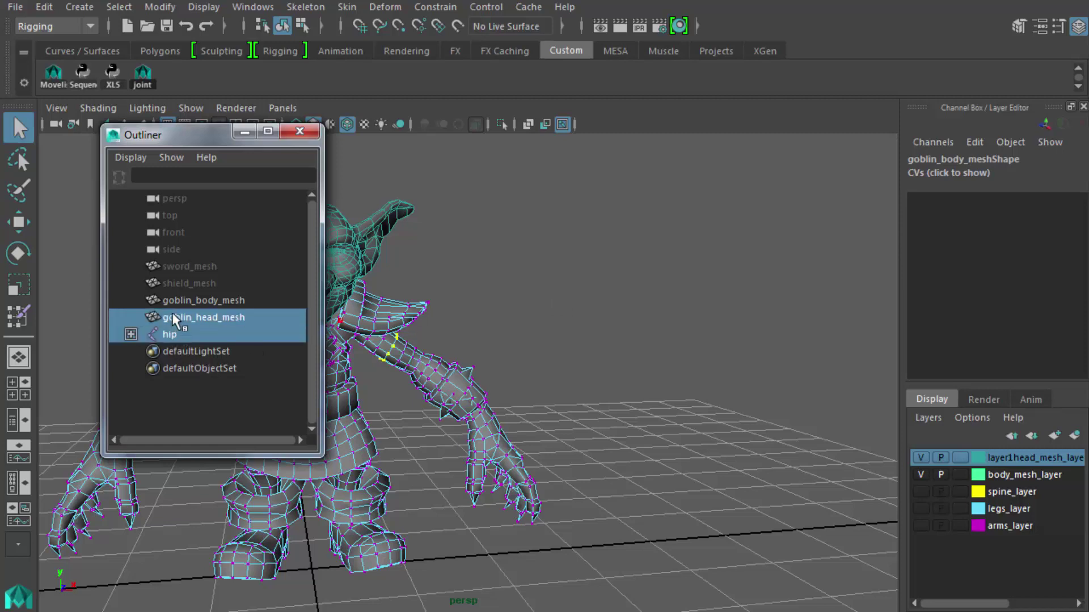
{"action": "left_click", "coordinate": [174, 321], "text": "ctrl"}
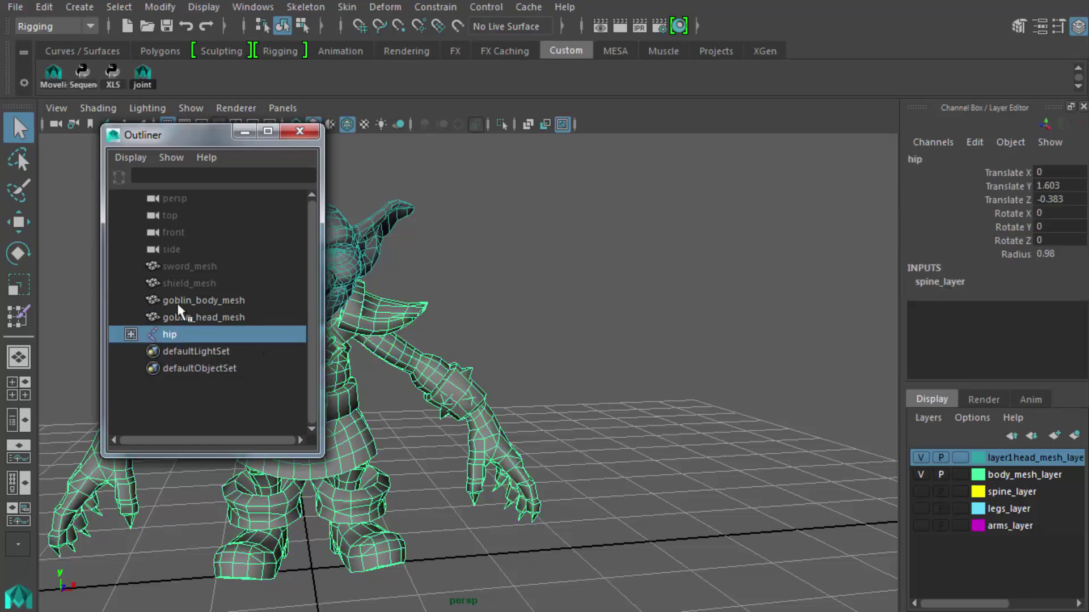
{"action": "left_click", "coordinate": [178, 303], "text": "ctrl"}
{"action": "left_click_drag", "start_coordinate": [192, 140], "coordinate": [690, 177]}
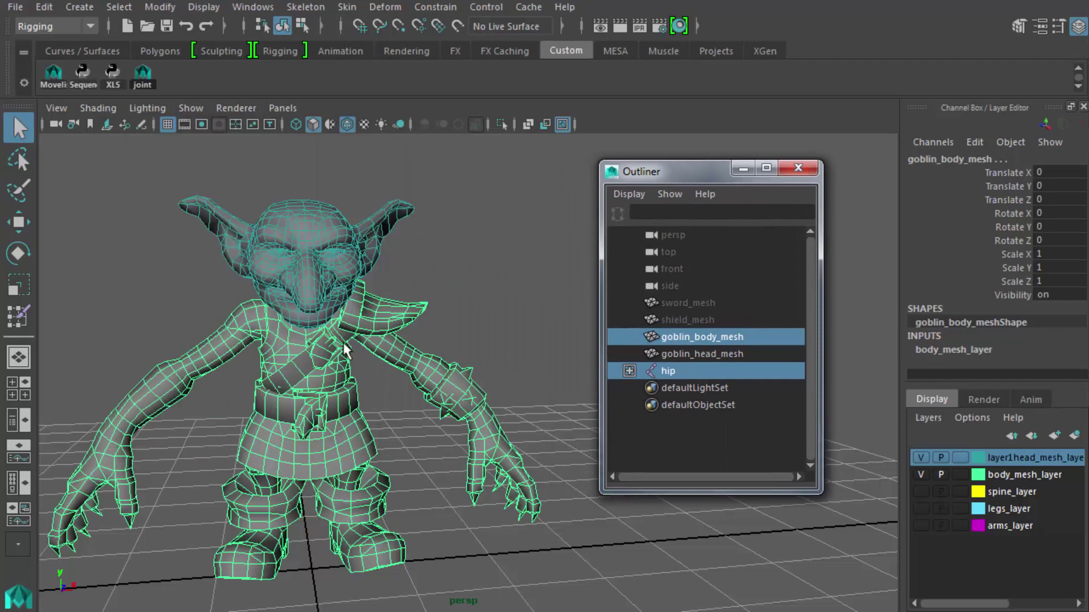
{"action": "scroll", "coordinate": [344, 350], "scroll_direction": "up", "scroll_amount": 5}
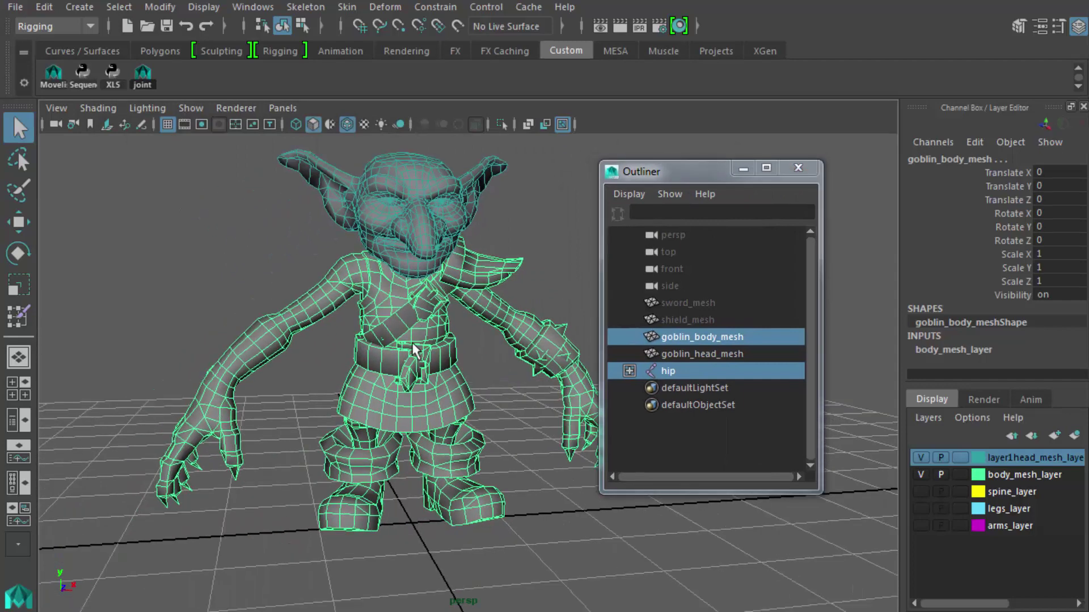
{"action": "scroll", "coordinate": [412, 352], "scroll_direction": "down", "scroll_amount": 3}
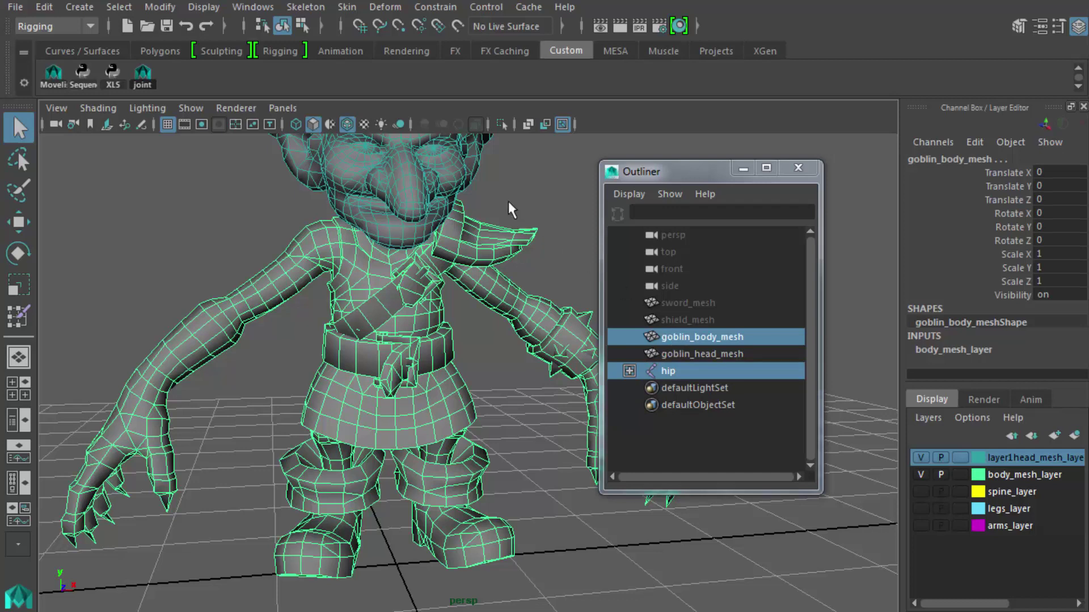
Select the vertices at the tip of the goblin's shoulder pad and grow the selection to cover the whole pad
{"action": "left_click", "coordinate": [492, 241]}
{"action": "right_click_drag", "start_coordinate": [492, 241], "coordinate": [459, 244]}
{"action": "left_click_drag", "start_coordinate": [534, 236], "coordinate": [538, 237]}
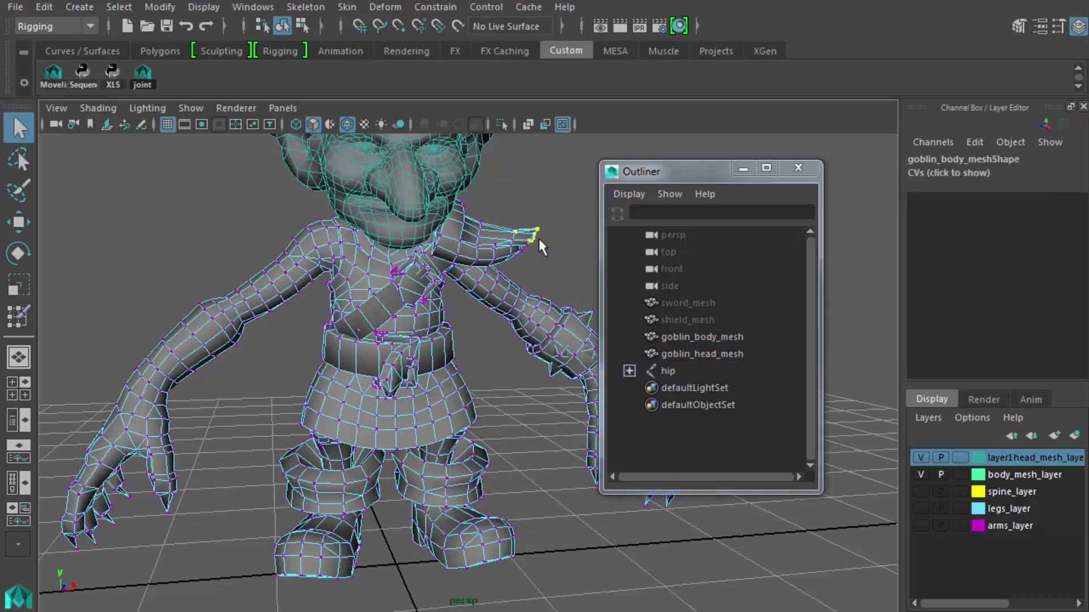
{"action": "key", "text": "shift+period"}
{"action": "key", "text": "shift+period"}
{"action": "key", "text": "shift+comma"}
{"action": "key", "text": "shift+comma"}
{"action": "key", "text": "shift+period"}
{"action": "key", "text": "shift+period"}
{"action": "key", "text": "f"}
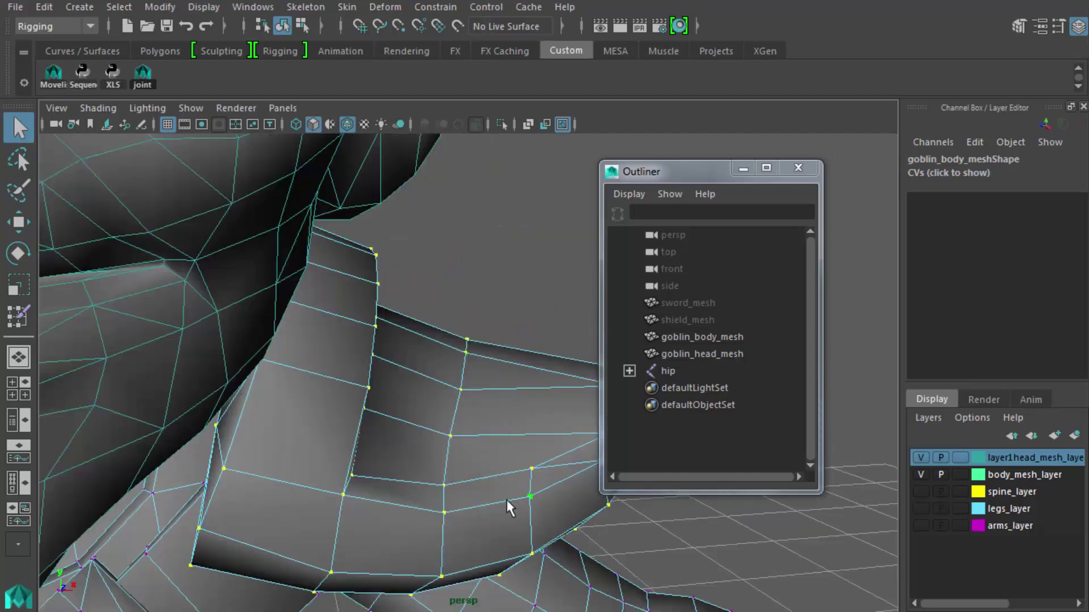
Open the Component Editor and examine the smooth skin values of the shoulder pad's vertices
{"action": "left_click_drag", "start_coordinate": [506, 499], "coordinate": [454, 465], "text": "alt"}
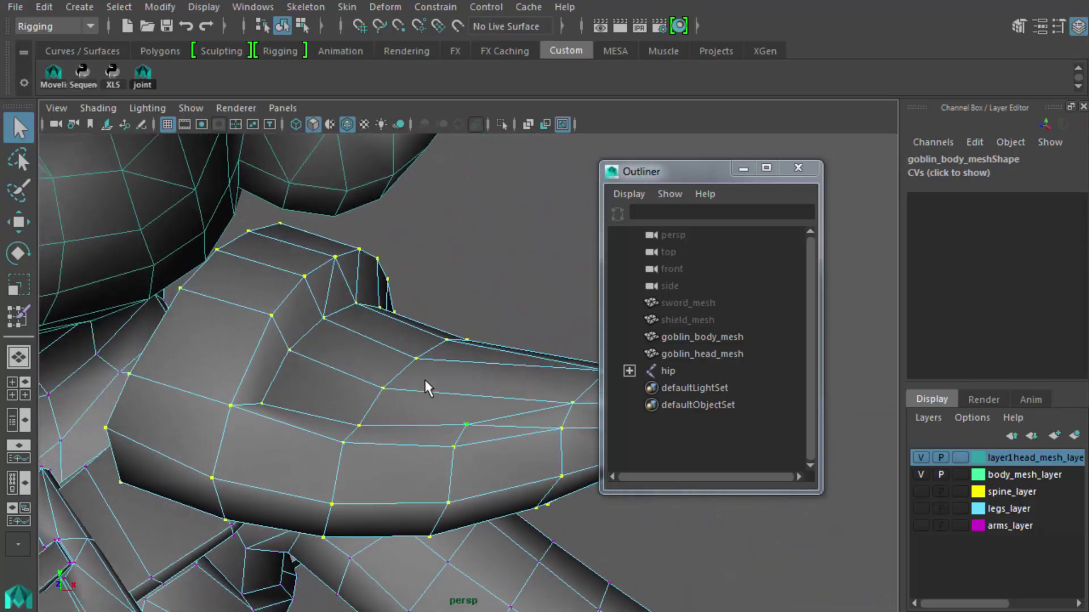
{"action": "left_click", "coordinate": [254, 8]}
{"action": "mouse_move", "coordinate": [278, 69]}
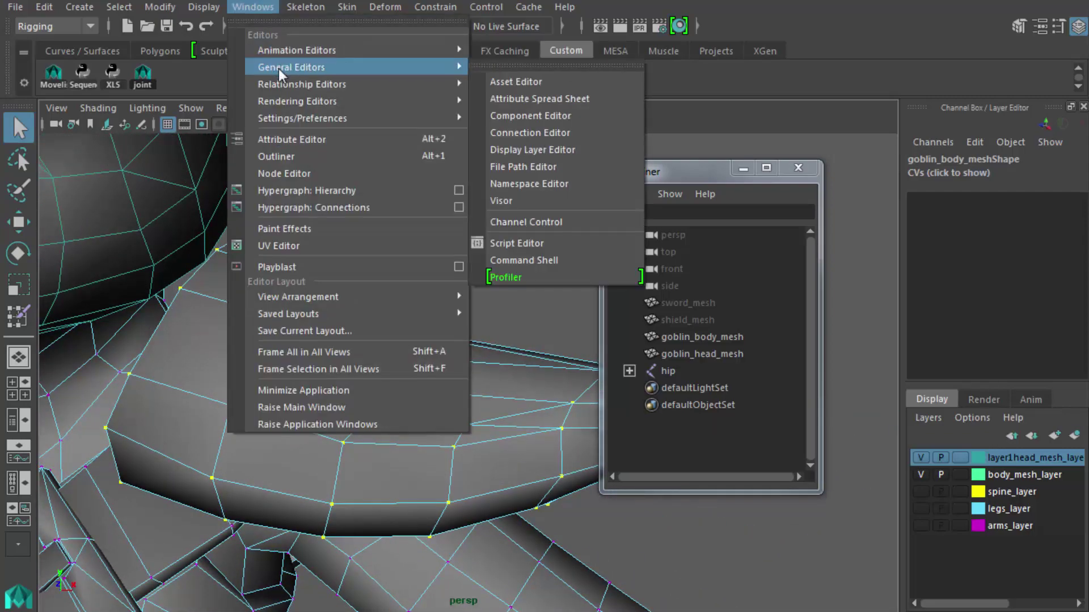
{"action": "left_click", "coordinate": [526, 117]}
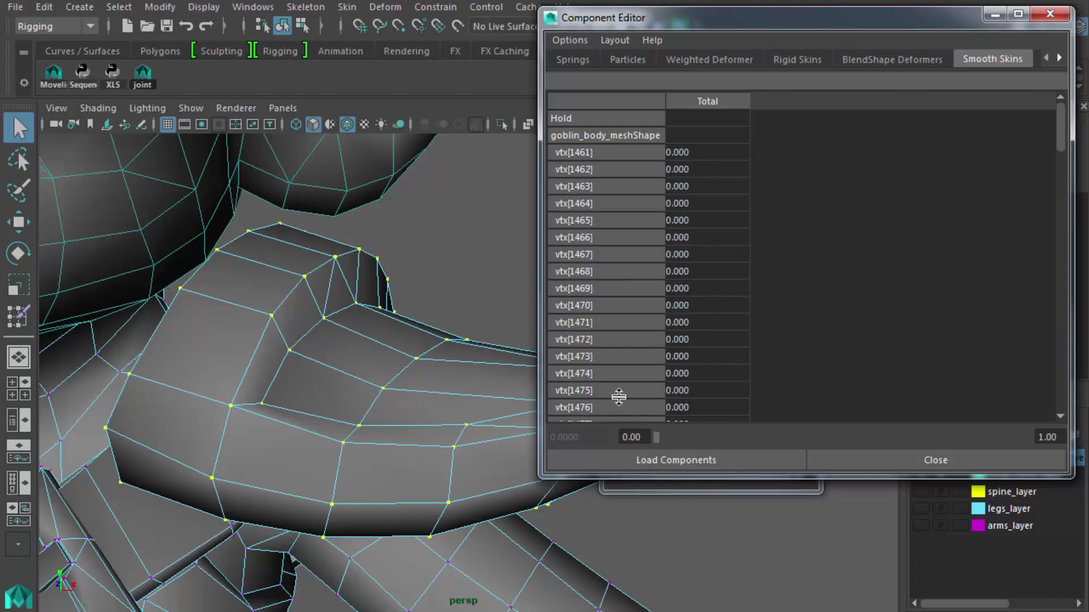
{"action": "scroll", "coordinate": [359, 393], "scroll_direction": "down", "scroll_amount": 5}
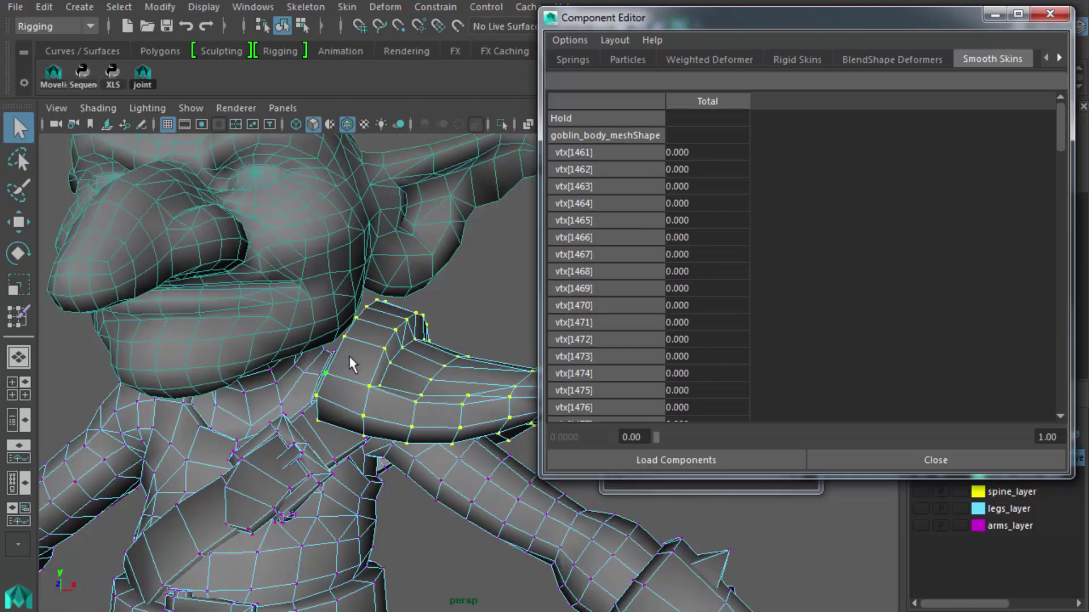
Return the goblin body mesh from vertex to object selection mode, and close the Component Editor and the Outliner
{"action": "middle_click_drag", "start_coordinate": [379, 340], "coordinate": [85, 360], "text": "alt"}
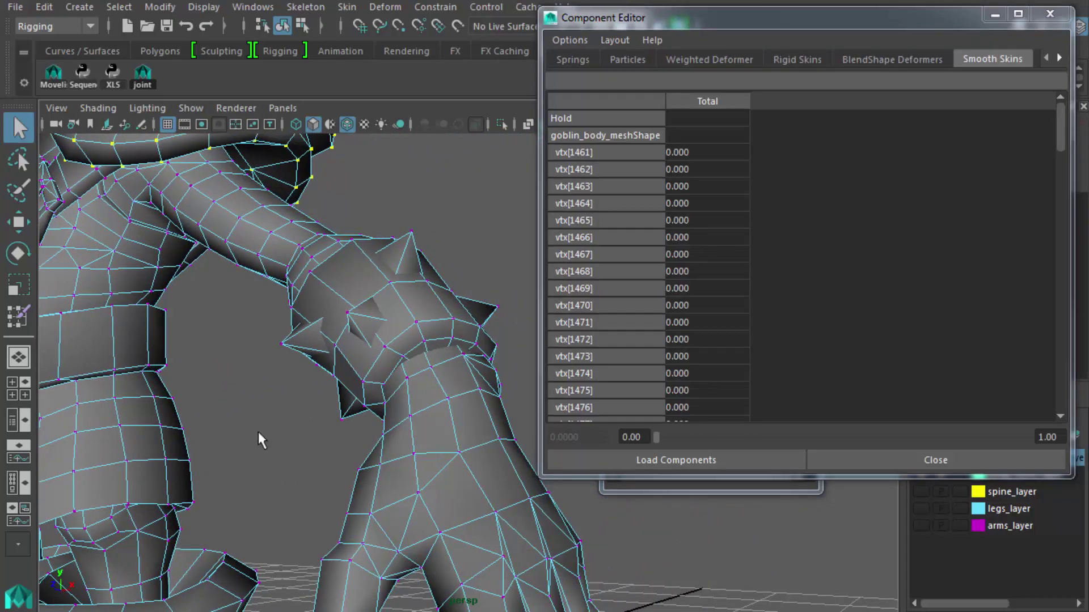
{"action": "middle_click_drag", "start_coordinate": [257, 431], "coordinate": [356, 407], "text": "alt"}
{"action": "right_click_drag", "start_coordinate": [356, 407], "coordinate": [302, 347], "text": "alt"}
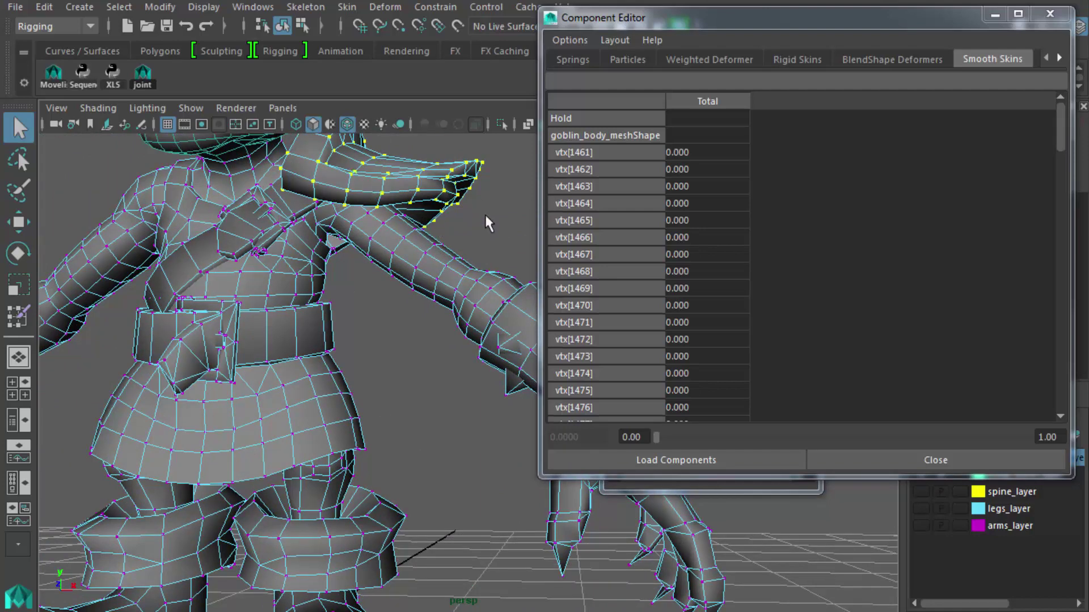
{"action": "middle_click_drag", "start_coordinate": [332, 383], "coordinate": [392, 363], "text": "alt"}
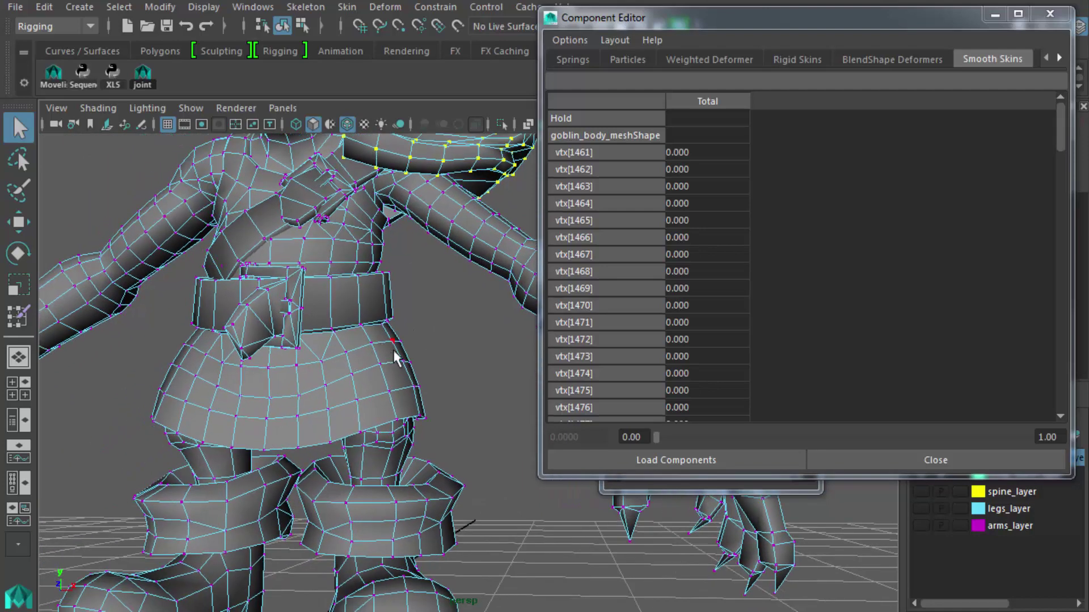
{"action": "left_click", "coordinate": [457, 379]}
{"action": "right_click_drag", "start_coordinate": [380, 352], "coordinate": [417, 329]}
{"action": "scroll", "coordinate": [431, 335], "scroll_direction": "down", "scroll_amount": 5}
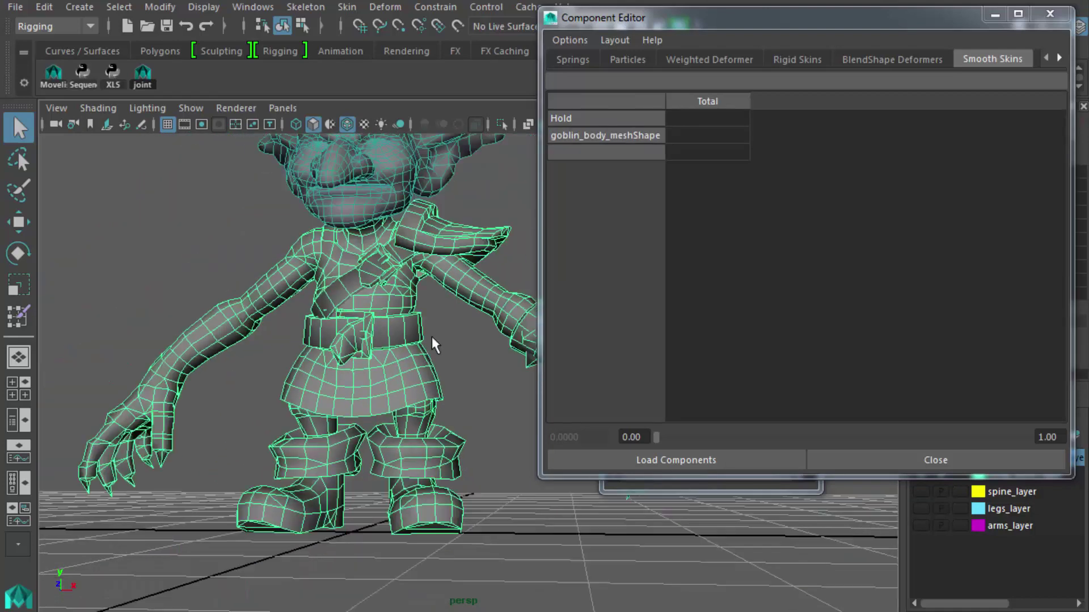
{"action": "left_click_drag", "start_coordinate": [449, 378], "coordinate": [371, 434], "text": "alt"}
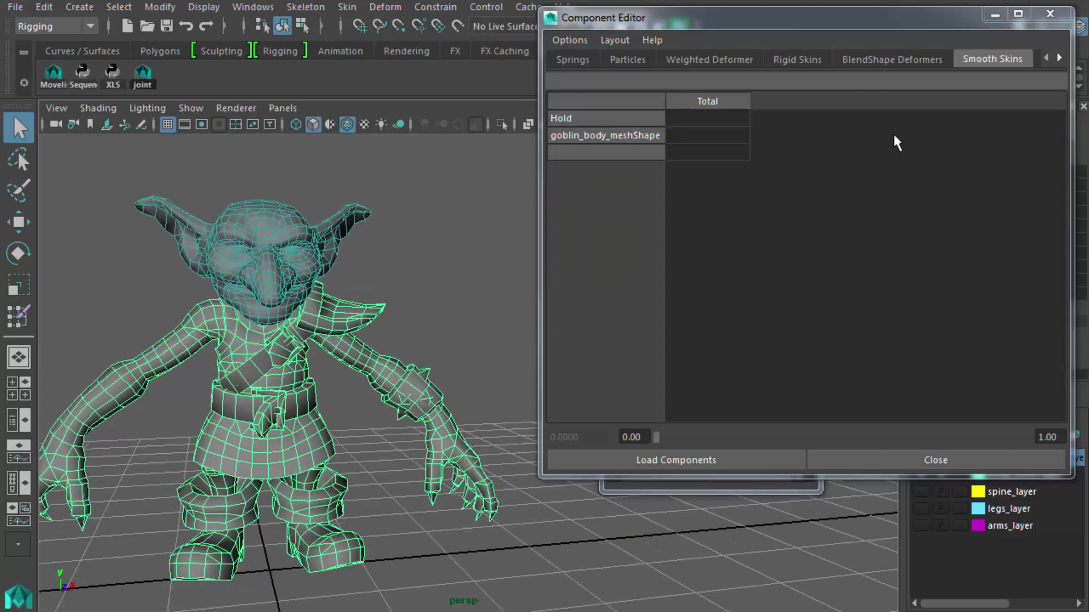
{"action": "left_click", "coordinate": [1049, 14]}
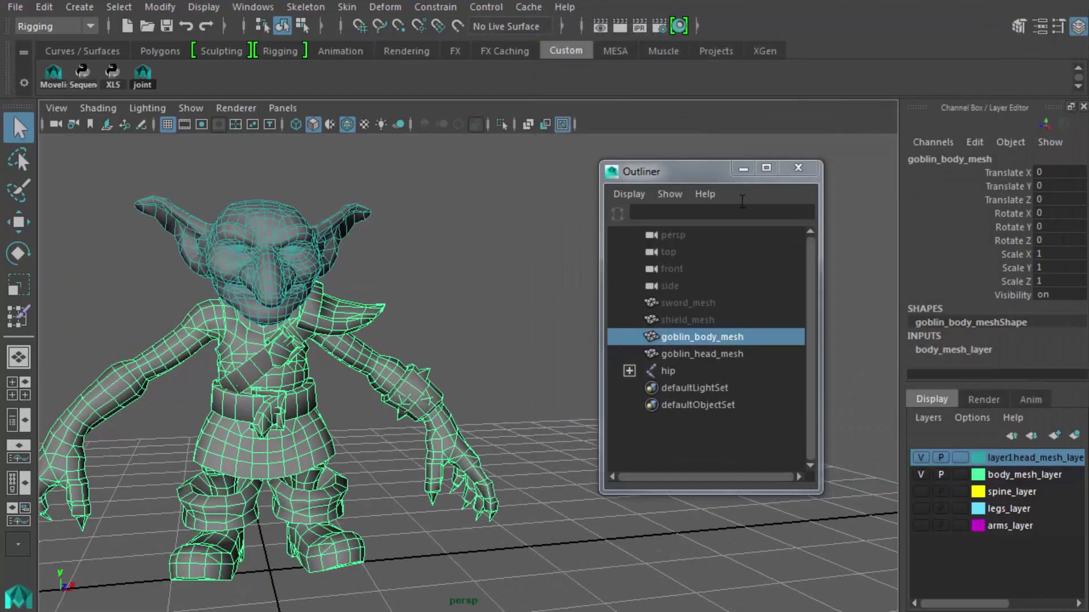
{"action": "left_click", "coordinate": [798, 168]}
Turn on the visibility of the spine, legs and arms joint layers
{"action": "middle_click_drag", "start_coordinate": [539, 343], "coordinate": [679, 339], "text": "alt"}
{"action": "left_click_drag", "start_coordinate": [678, 342], "coordinate": [655, 336], "text": "alt"}
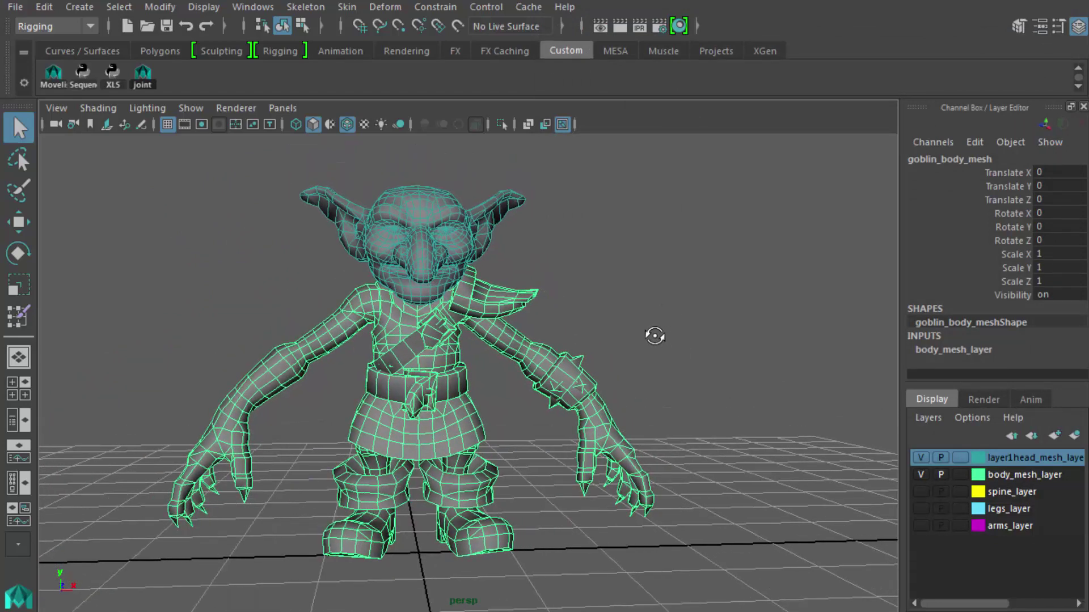
{"action": "right_click", "coordinate": [552, 356]}
{"action": "left_click", "coordinate": [921, 491]}
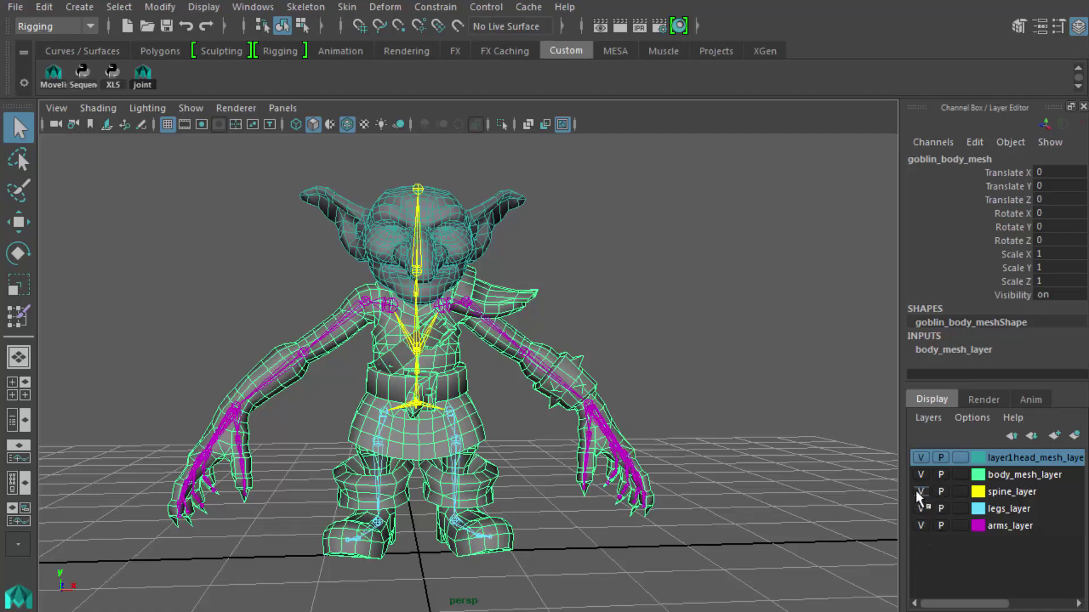